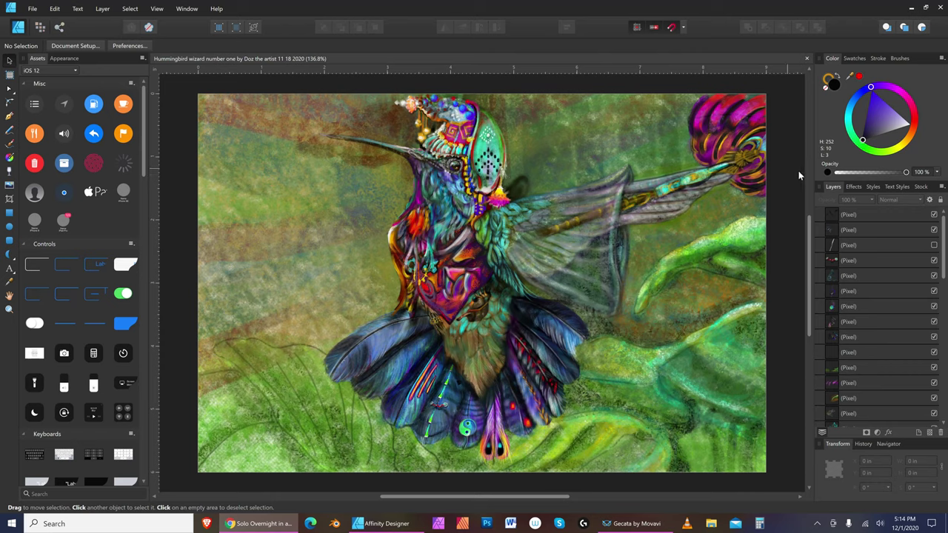
Step: Add a new empty pixel layer above the topmost pixel layer of the hummingbird painting
click(867, 215)
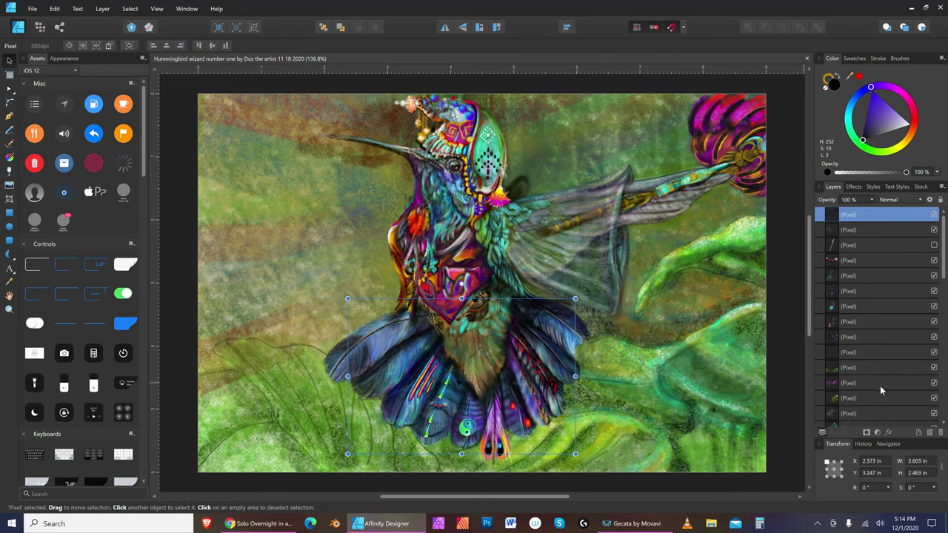
click(935, 434)
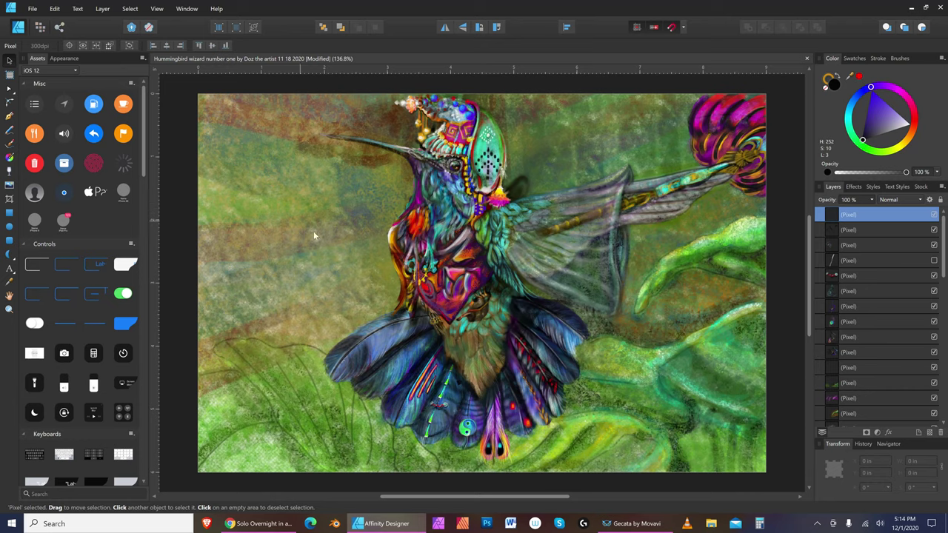
Step: Examine the hummingbird's tail feathers and the sketched leaf outlines around them at close range
click(10, 311)
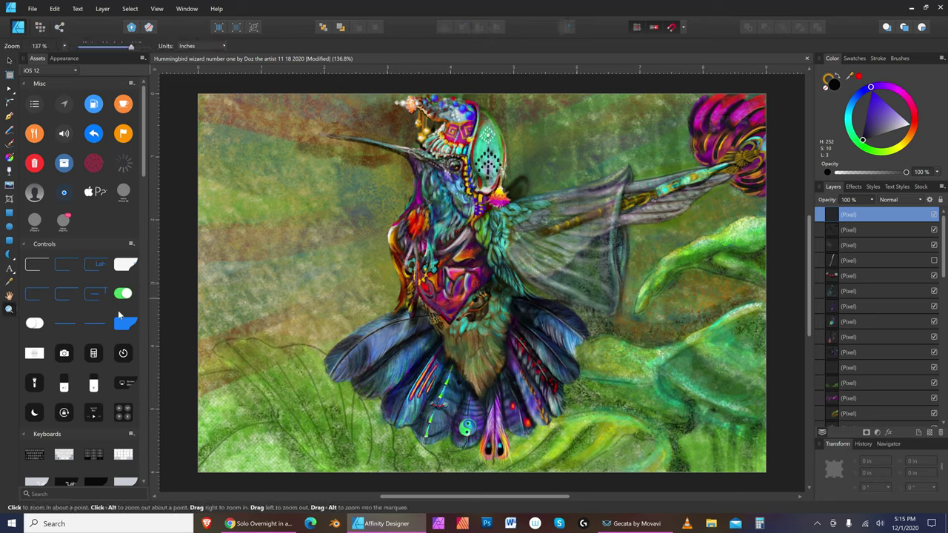
drag(460, 347, 581, 263)
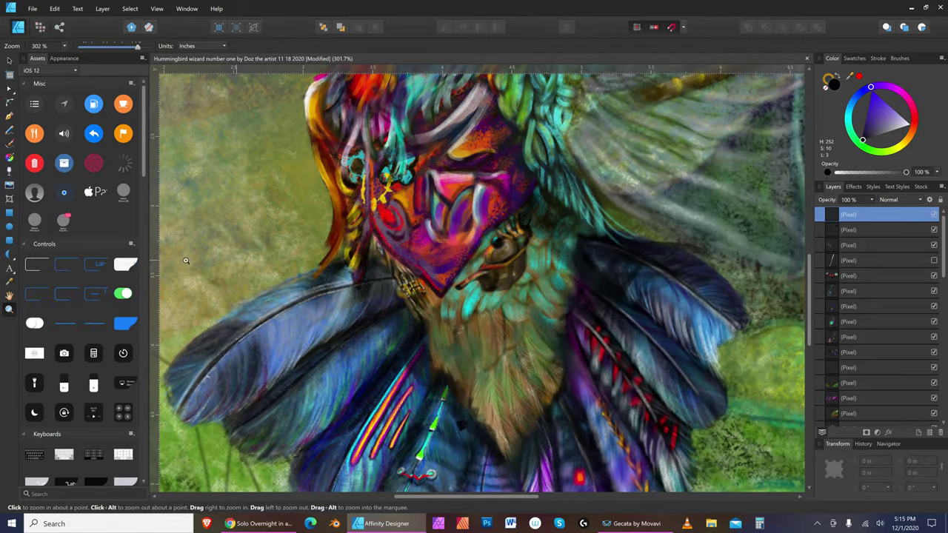
click(9, 294)
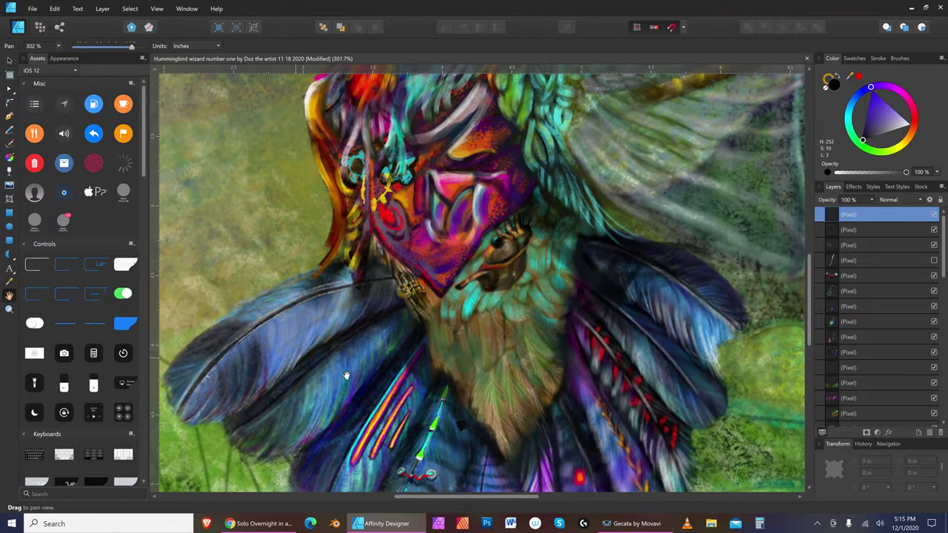
drag(386, 391, 590, 243)
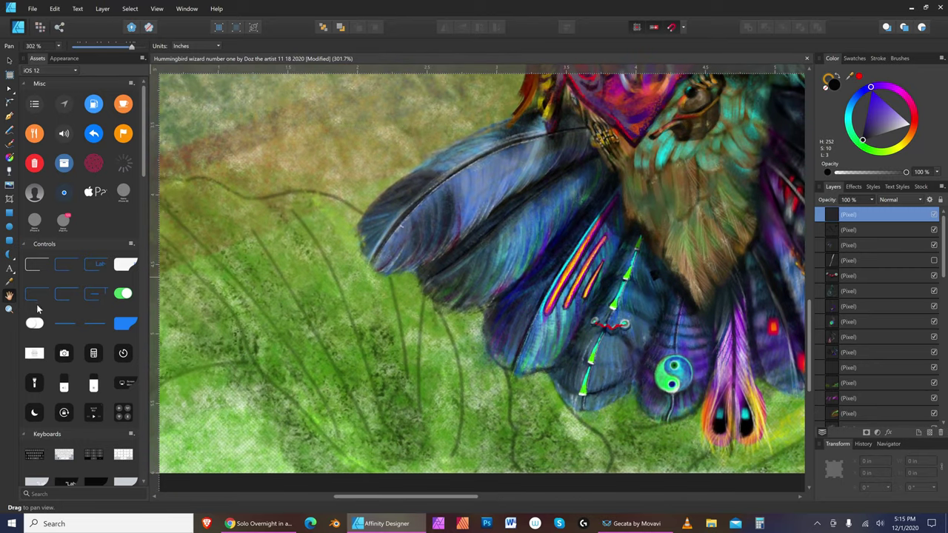
click(9, 310)
drag(483, 250, 318, 282)
drag(425, 254, 439, 241)
click(9, 295)
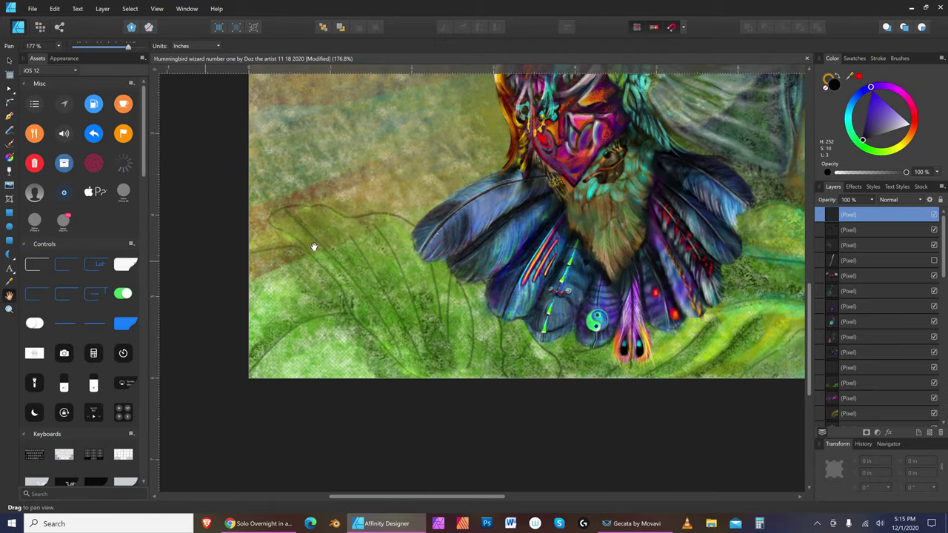
drag(518, 217, 461, 257)
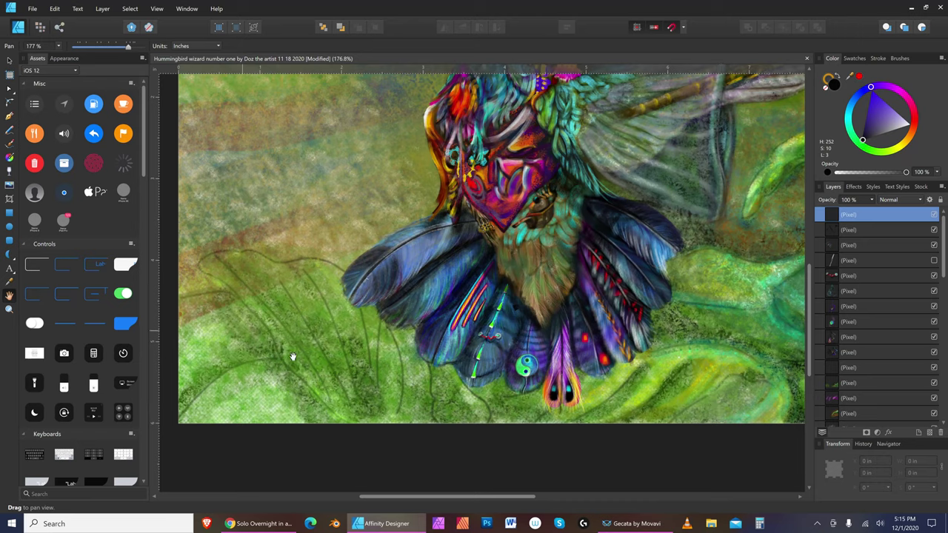
click(625, 523)
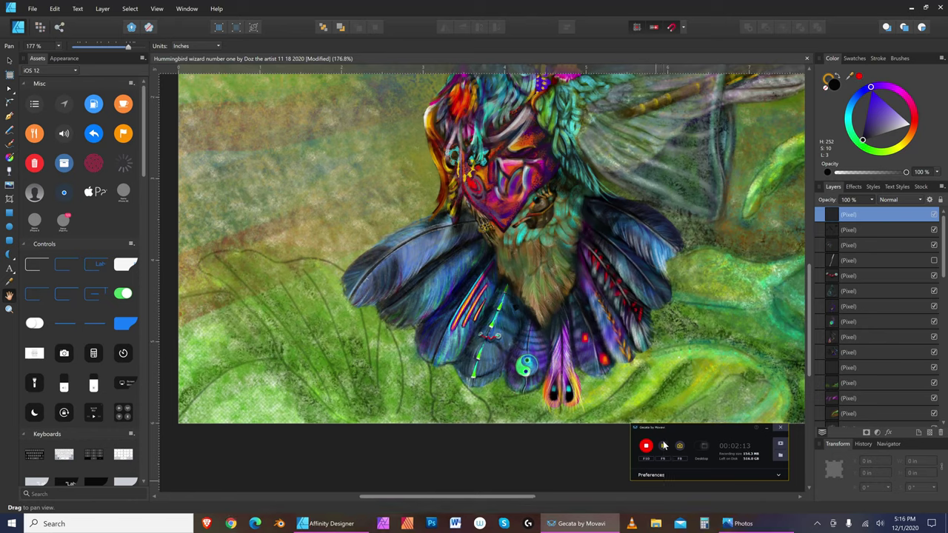
click(766, 429)
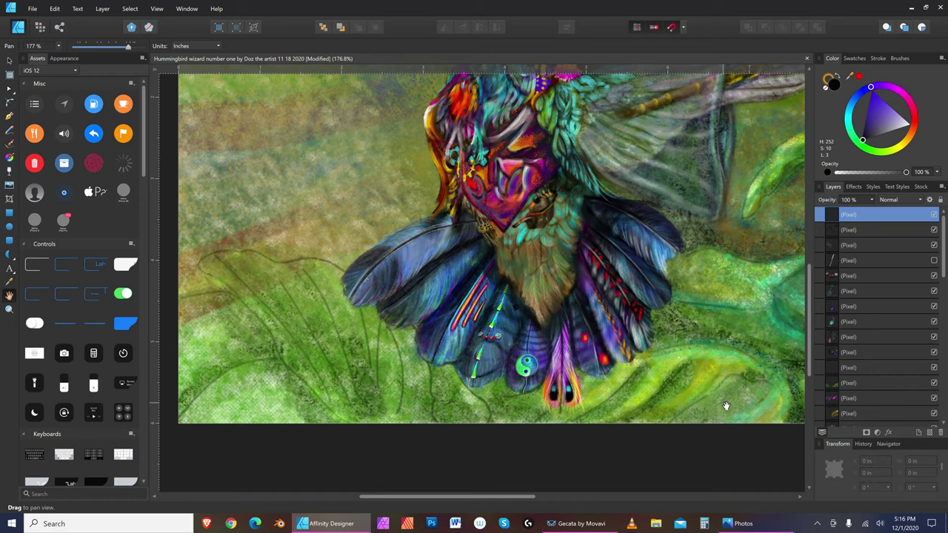
Step: Switch to the Pixel Persona and load a rough 64 px Dry Media brush for the Paint Brush Tool
click(39, 26)
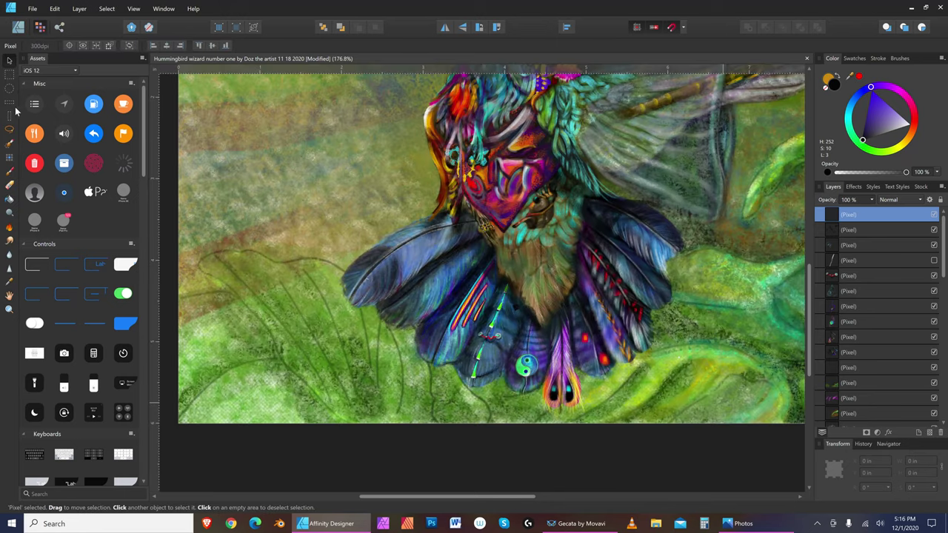
click(10, 171)
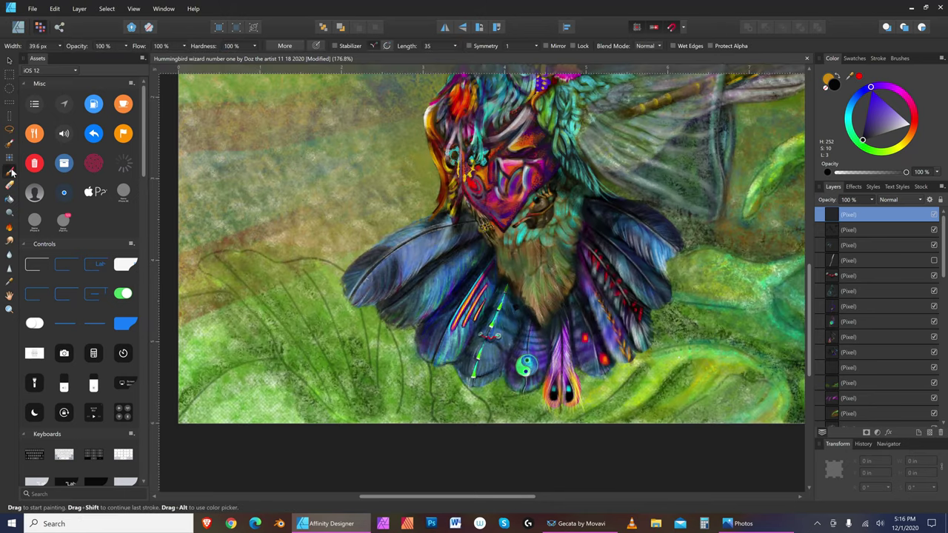
click(900, 58)
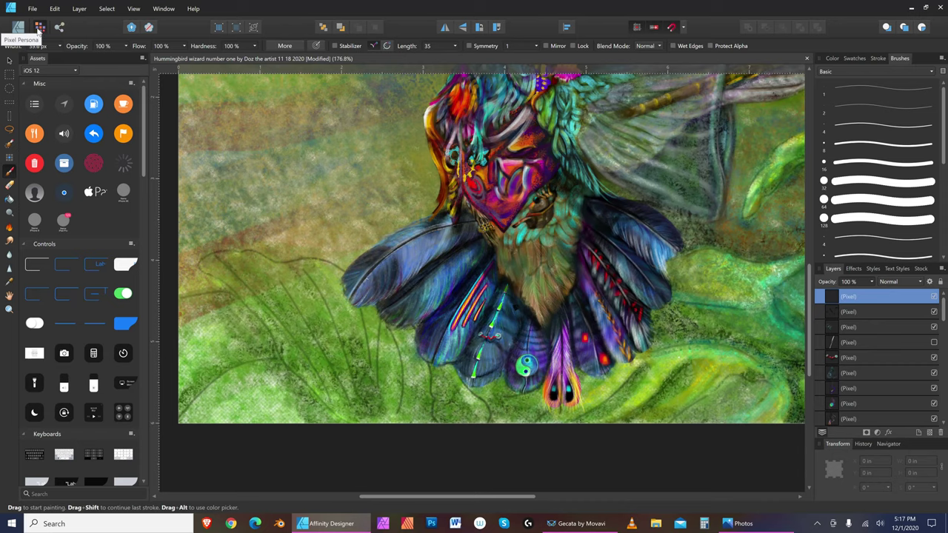
click(932, 73)
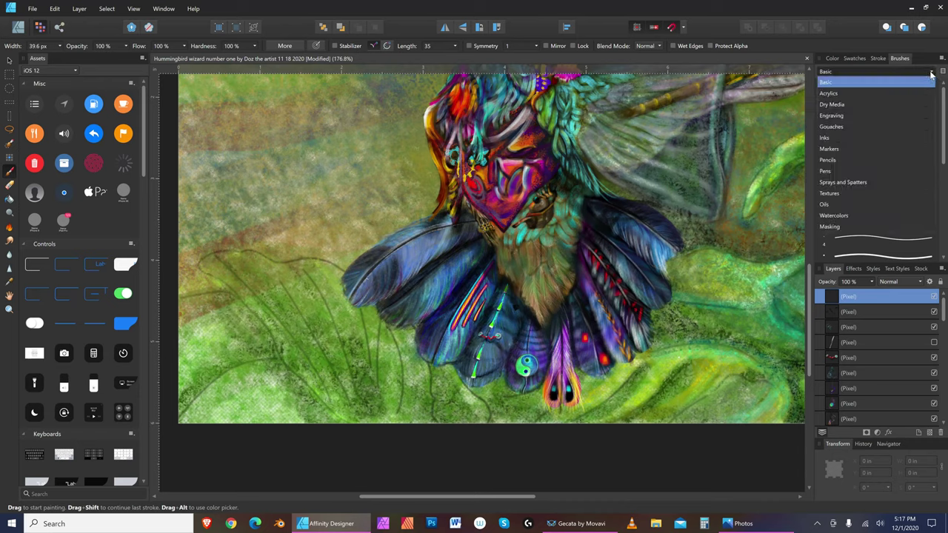
click(833, 104)
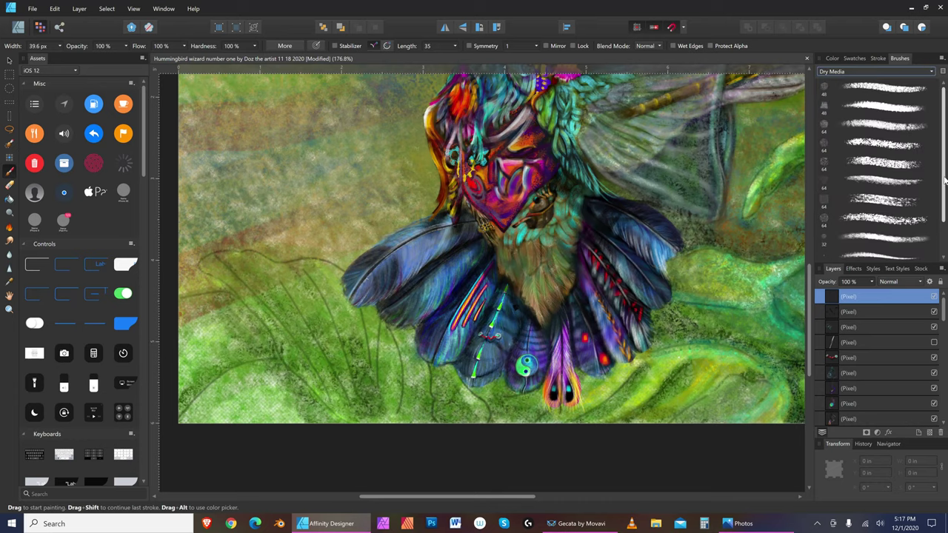
scroll(945, 178, down, 2)
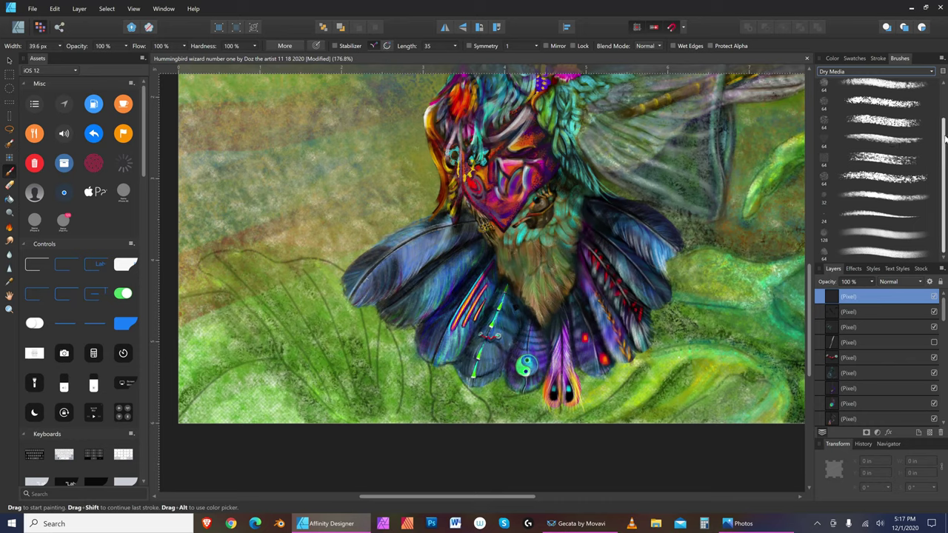
click(899, 179)
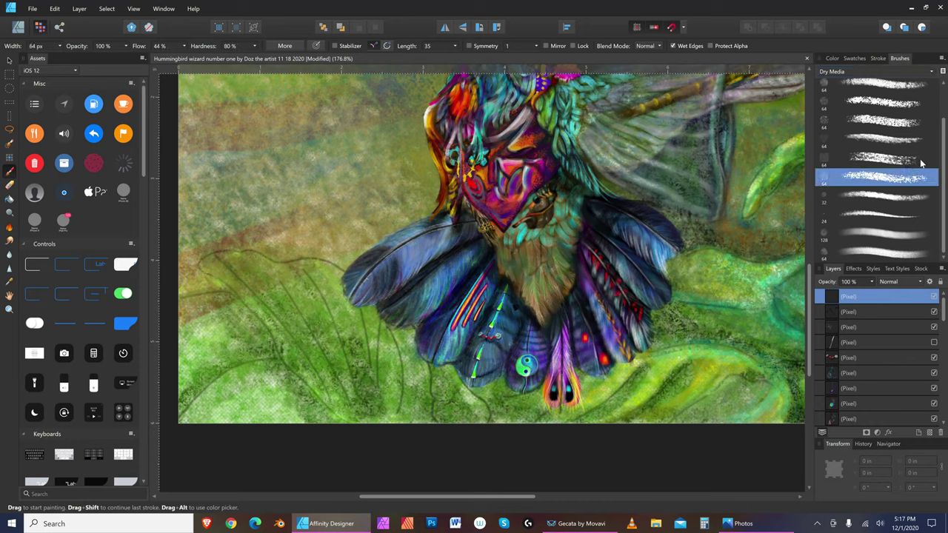
Step: Set the brush colour to a dark brown with hue 24, saturation 77 and lightness 15
click(832, 58)
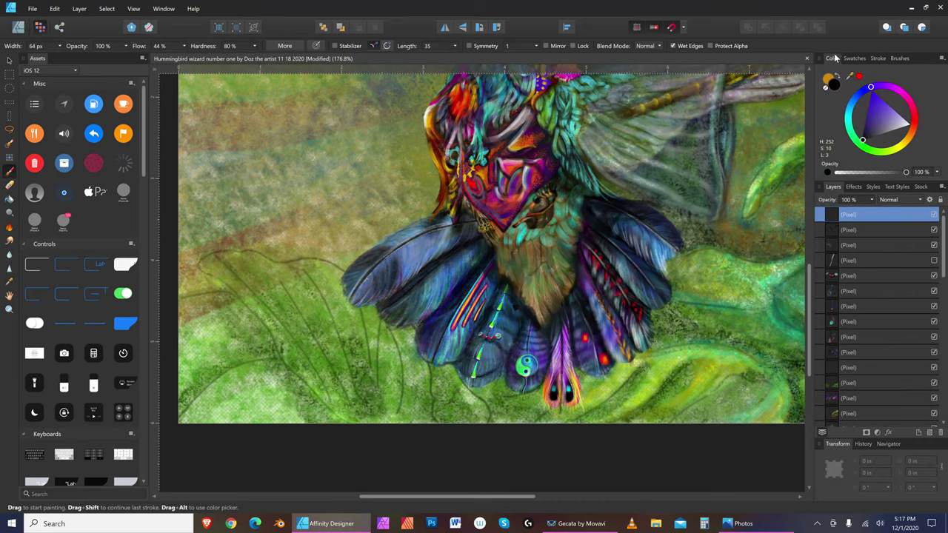
click(914, 131)
click(885, 102)
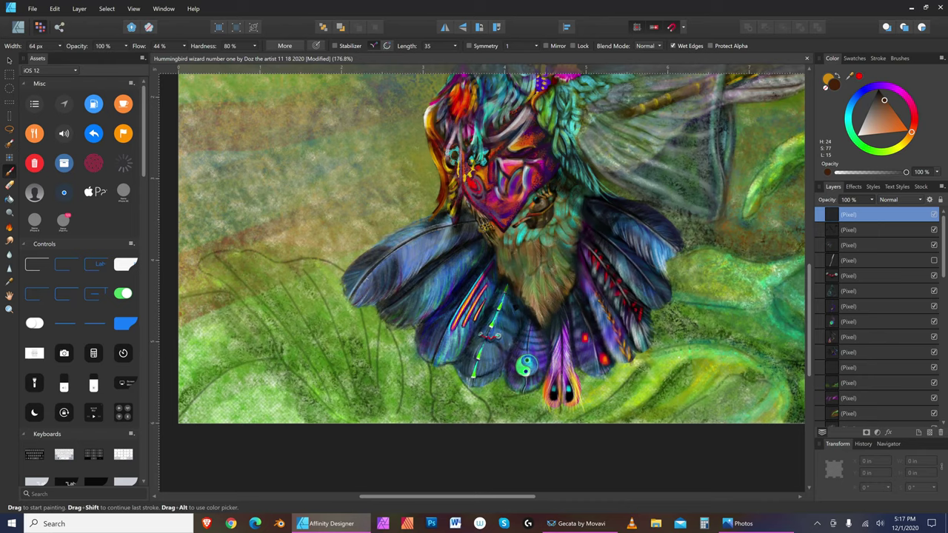
Step: Try a short brown test stroke on the leaves beside the tail feathers and undo it
drag(652, 348, 687, 337)
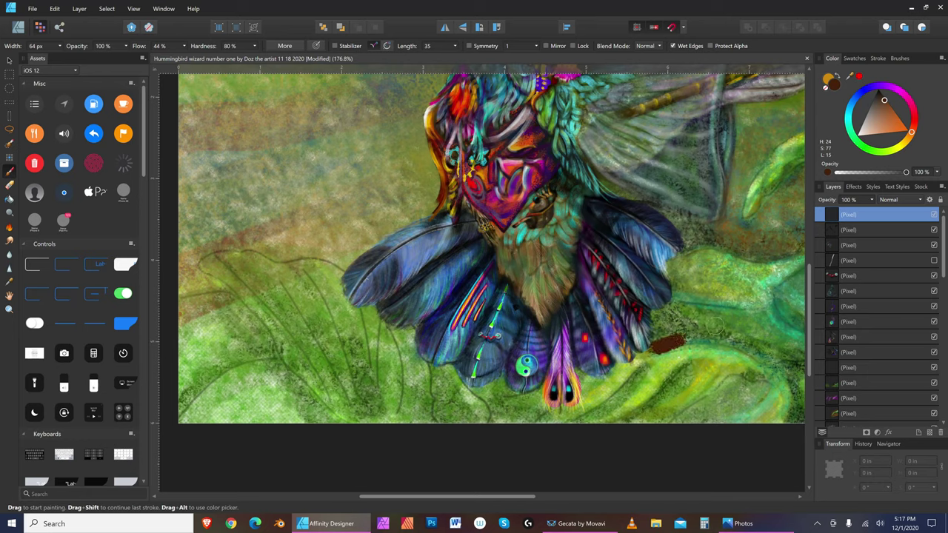
click(54, 8)
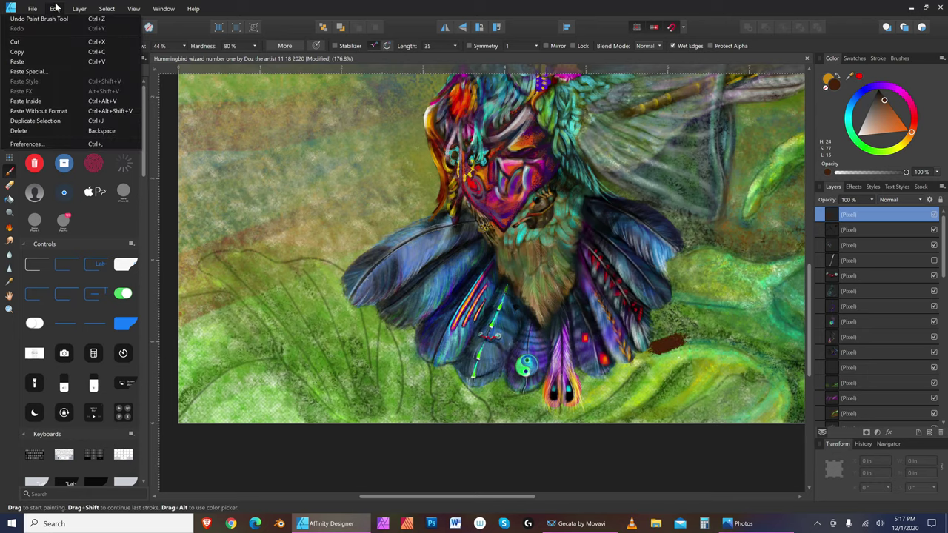
click(61, 21)
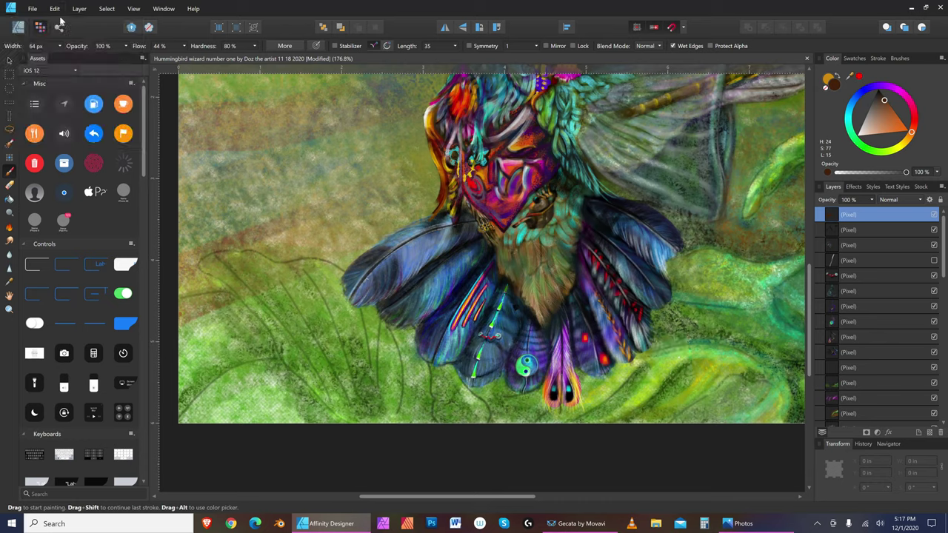
Step: Soften the brush by setting its hardness to 3%, flow to 14% and opacity to 75%
click(254, 45)
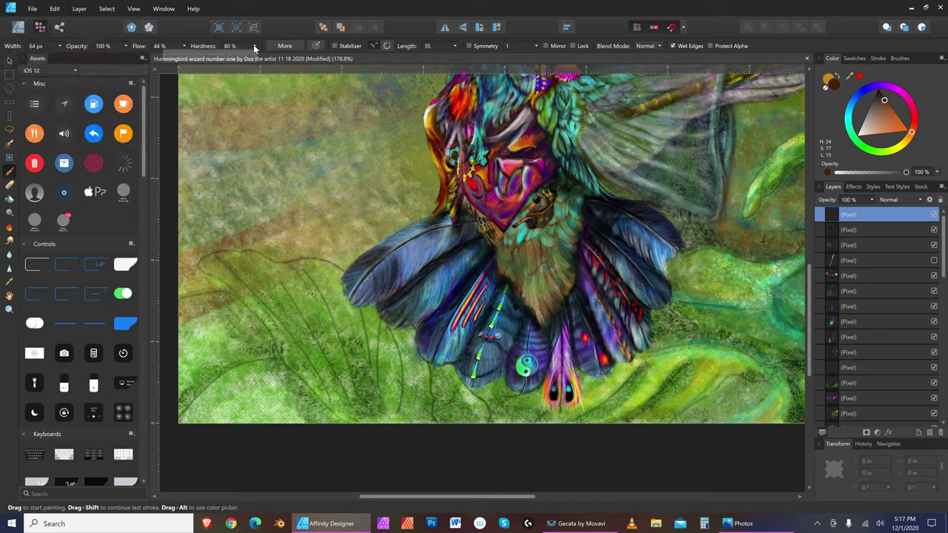
click(203, 57)
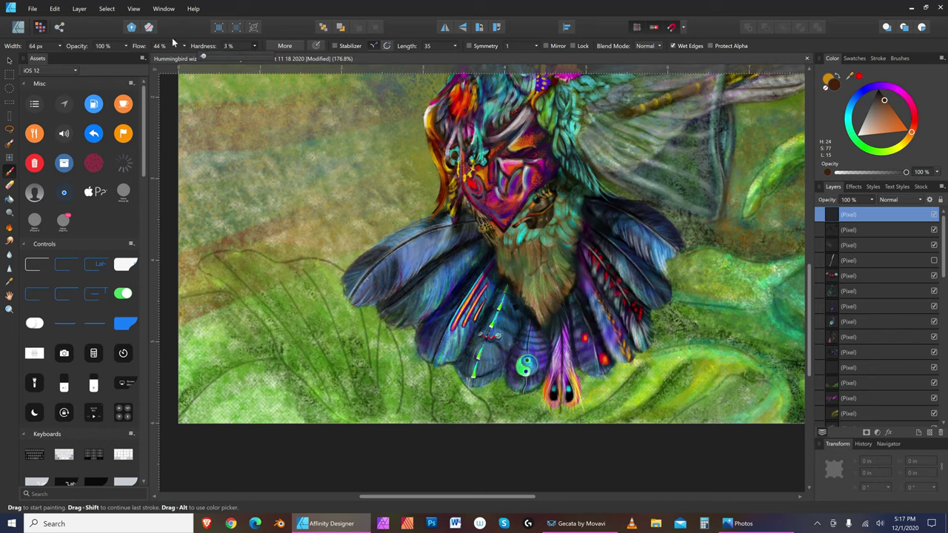
click(183, 46)
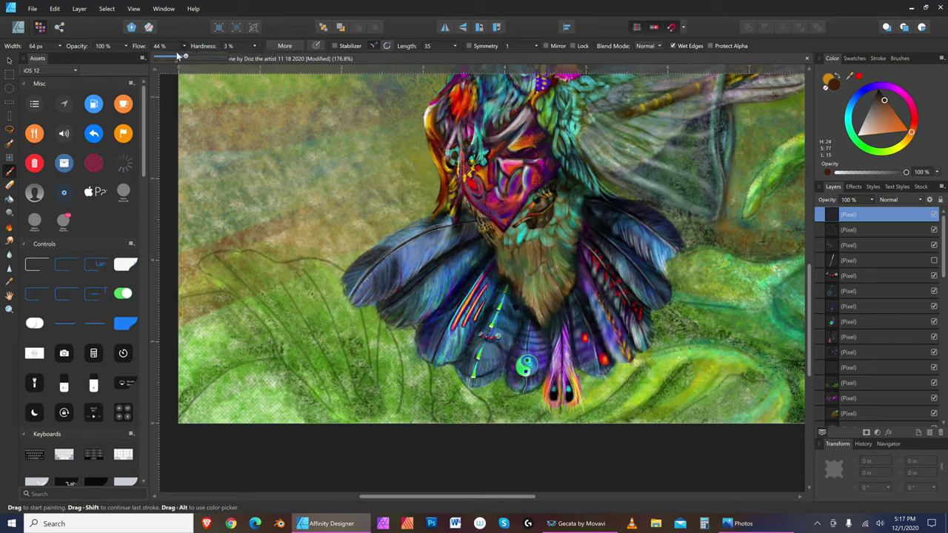
click(164, 57)
click(125, 46)
click(125, 46)
drag(110, 58, 106, 56)
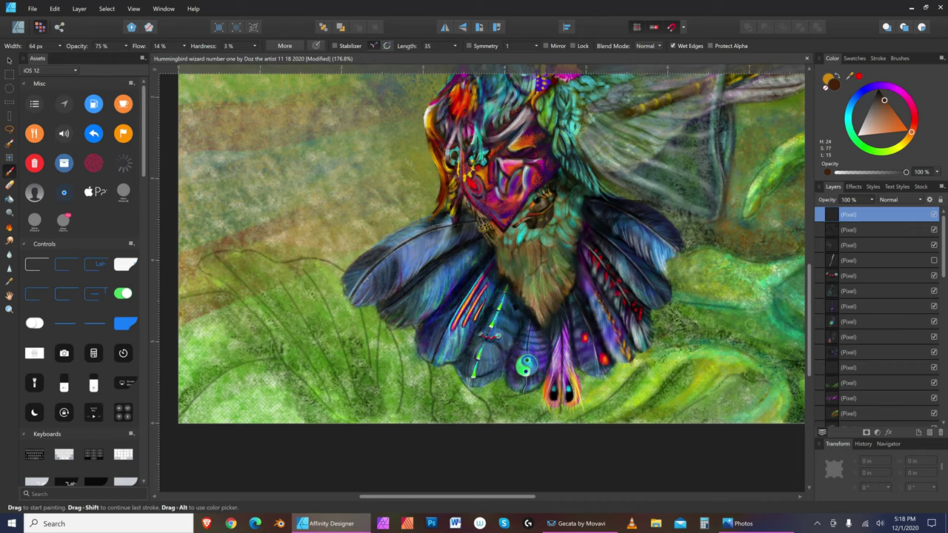
Step: Undo the recent Paint Brush strokes made with the softened brush
click(55, 9)
click(55, 9)
click(55, 9)
click(55, 8)
click(55, 9)
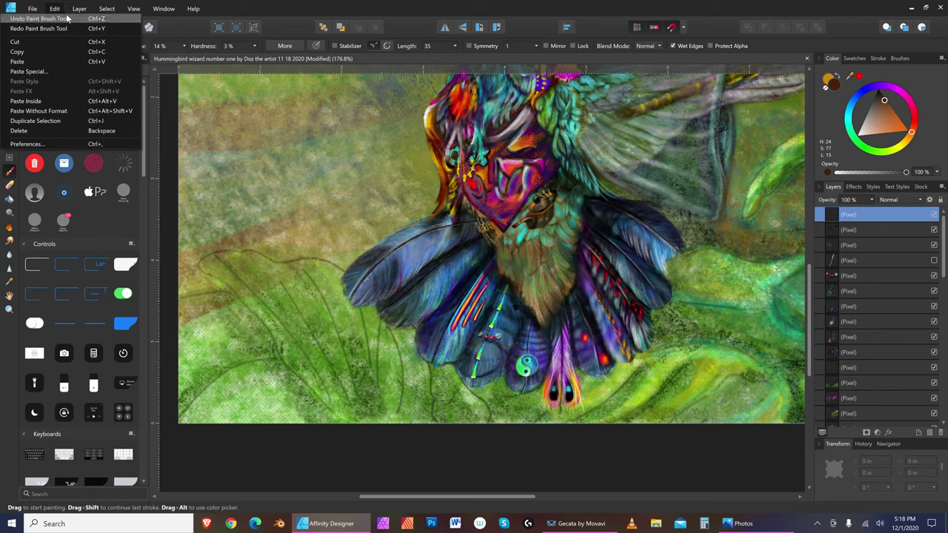
click(55, 9)
click(55, 9)
click(64, 18)
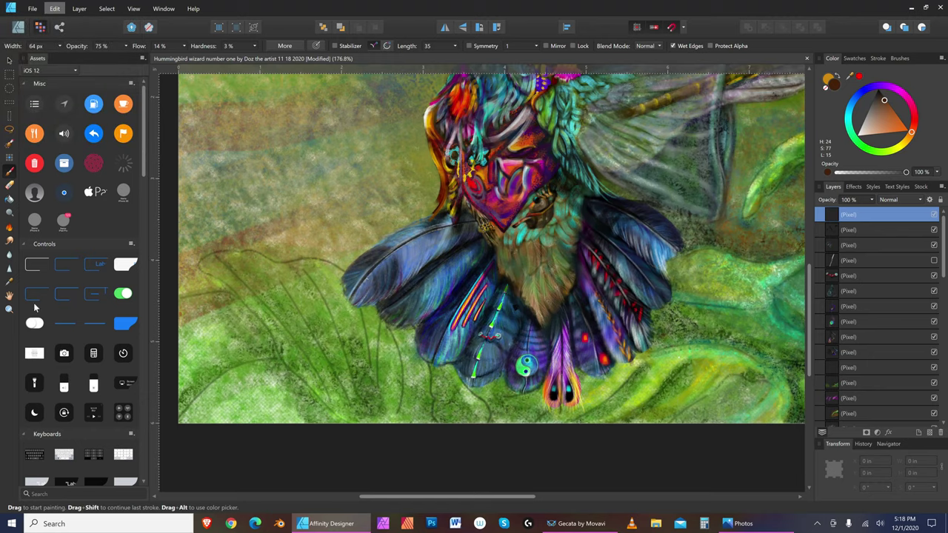
Step: Reduce the Paint Brush width to about 27 px for work around the lower tail feathers
click(9, 308)
drag(557, 343, 648, 265)
click(10, 296)
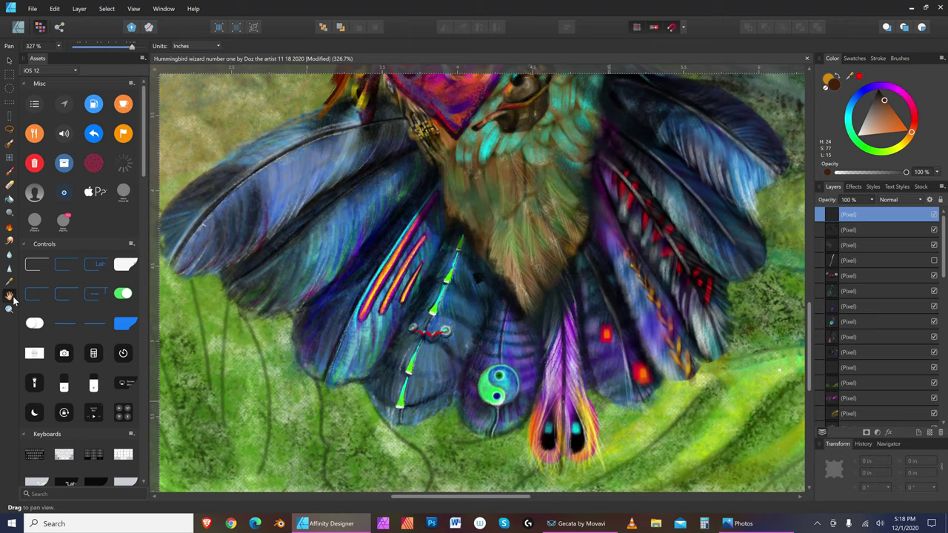
drag(618, 357, 563, 331)
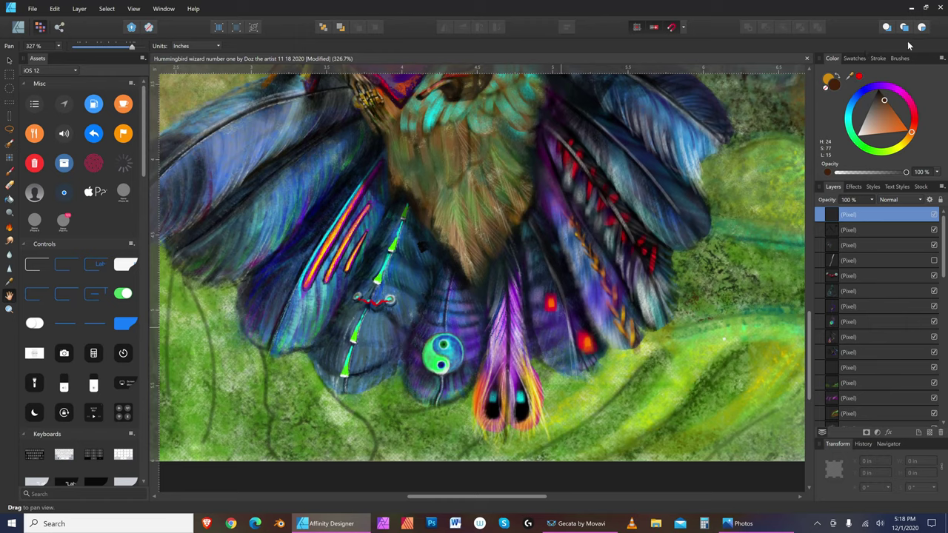
click(10, 171)
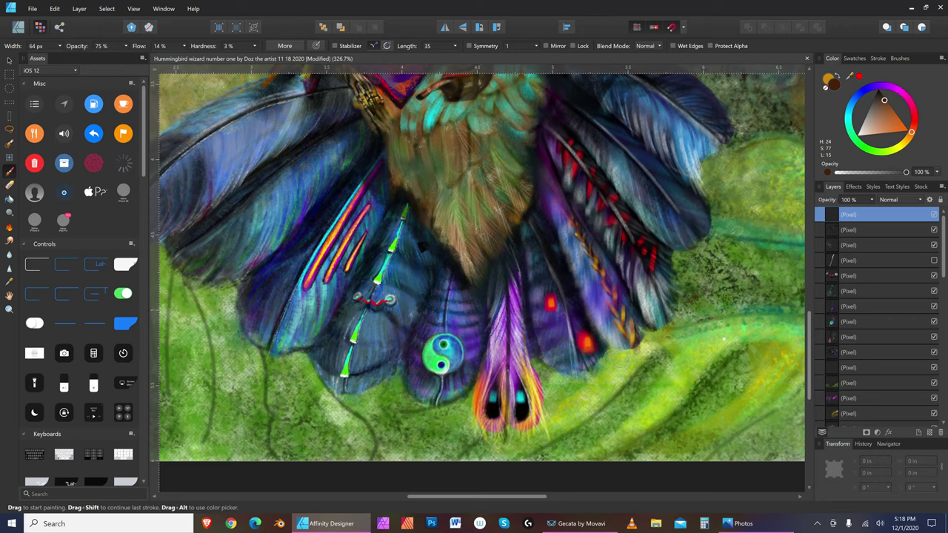
key(bracketleft)
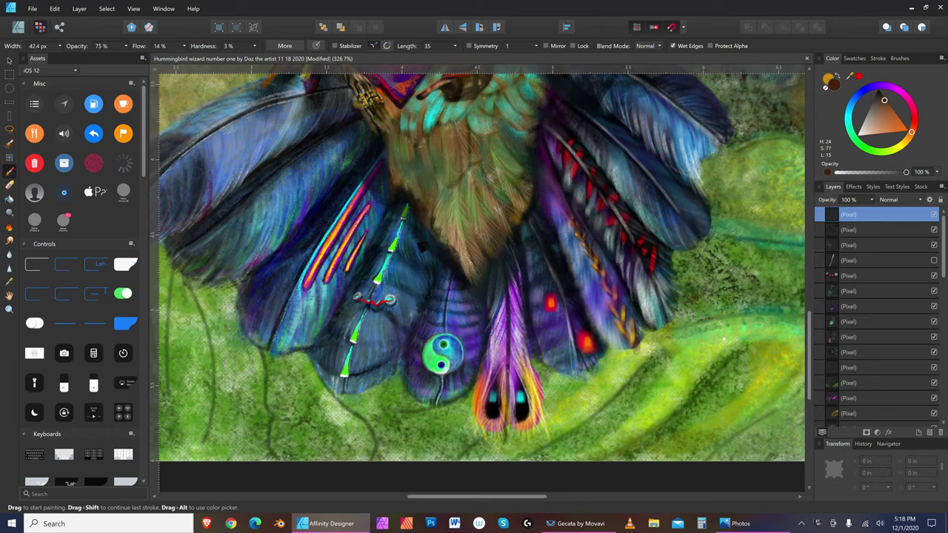
key(bracketright)
key(bracketright)
key(bracketright)
key(bracketright)
key(bracketleft)
key(bracketleft)
key(bracketleft)
key(bracketleft)
key(bracketleft)
key(bracketleft)
key(bracketright)
Step: Set the brush hardness to 19% and enlarge its width to about 111 px
click(255, 46)
drag(254, 57, 269, 59)
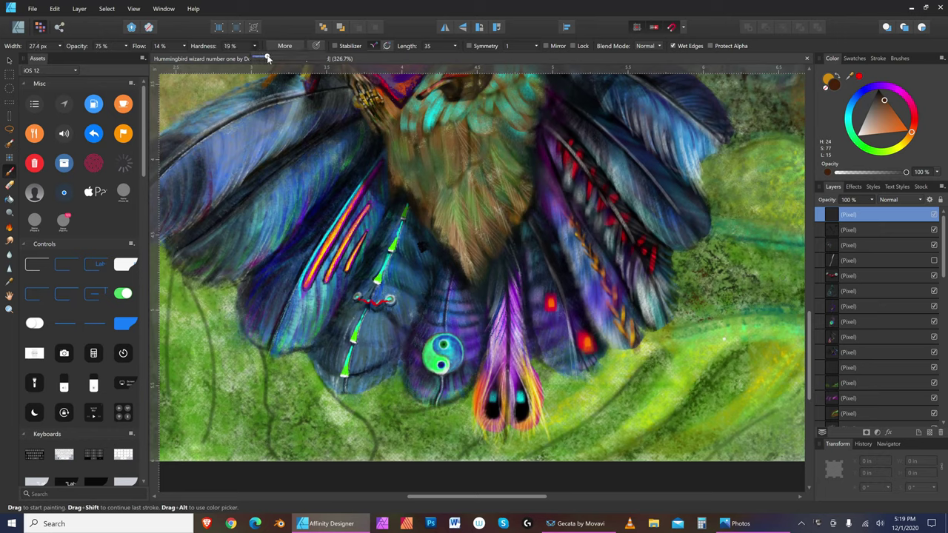
key(bracketright)
key(bracketright)
key(bracketright)
key(bracketright)
key(bracketright)
key(bracketright)
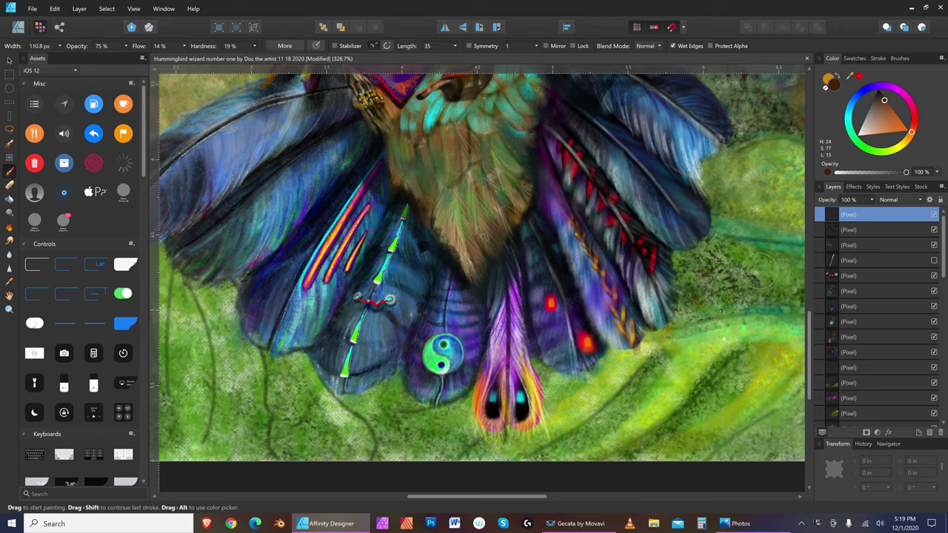
Step: Paint brown speckled texture over the dark foliage beside the right-hand tail feathers, reducing the brush from about 147 px to 37 px
mouse_move(727, 252)
mouse_down()
mouse_move(776, 274)
mouse_move(708, 297)
mouse_move(732, 299)
mouse_move(705, 303)
mouse_up()
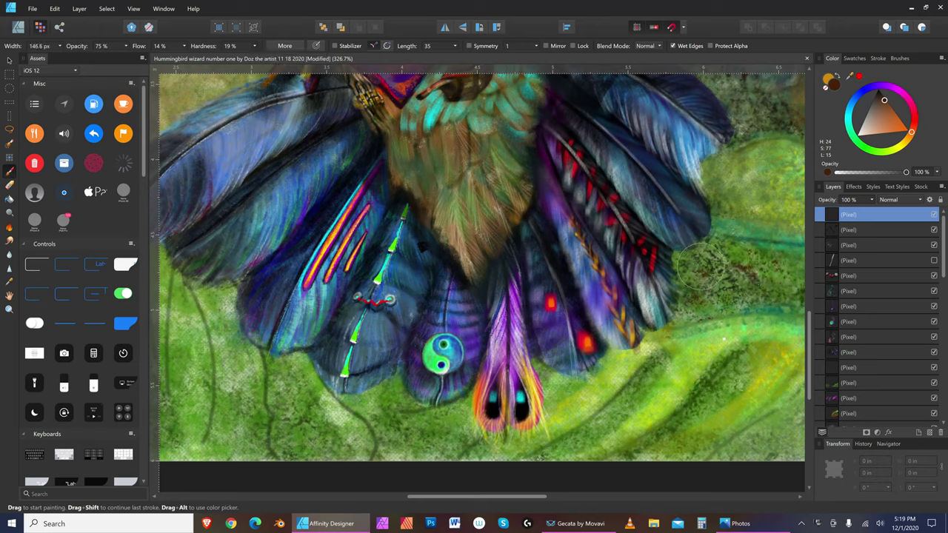
key(bracketleft)
key(bracketleft)
key(bracketleft)
key(bracketleft)
key(bracketleft)
key(bracketleft)
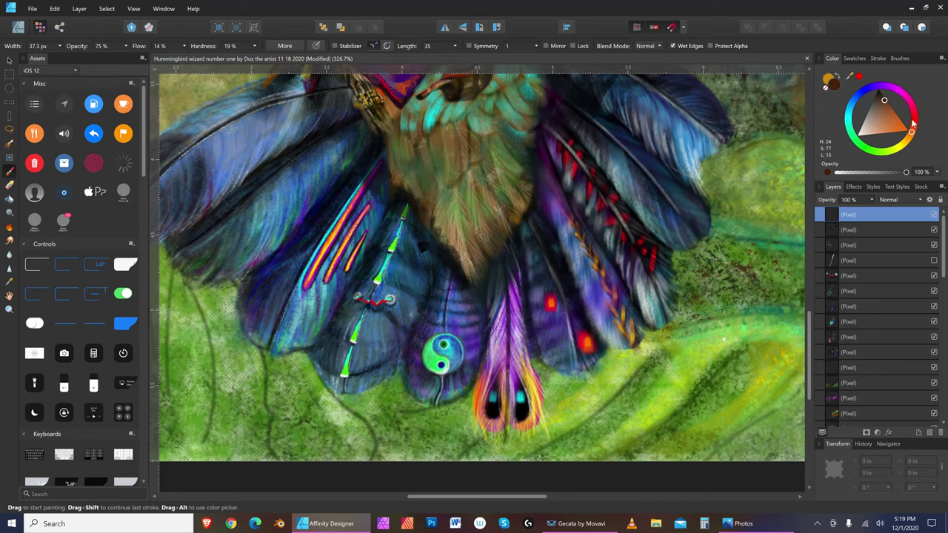
Step: Switch to the soft 128 px Dry Media brush and reduce its width to about 18 px
click(900, 57)
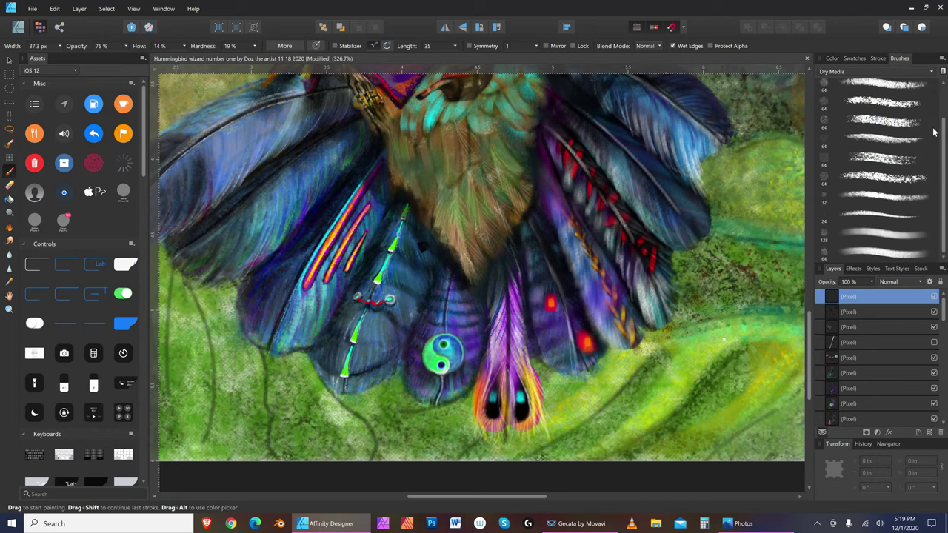
click(905, 233)
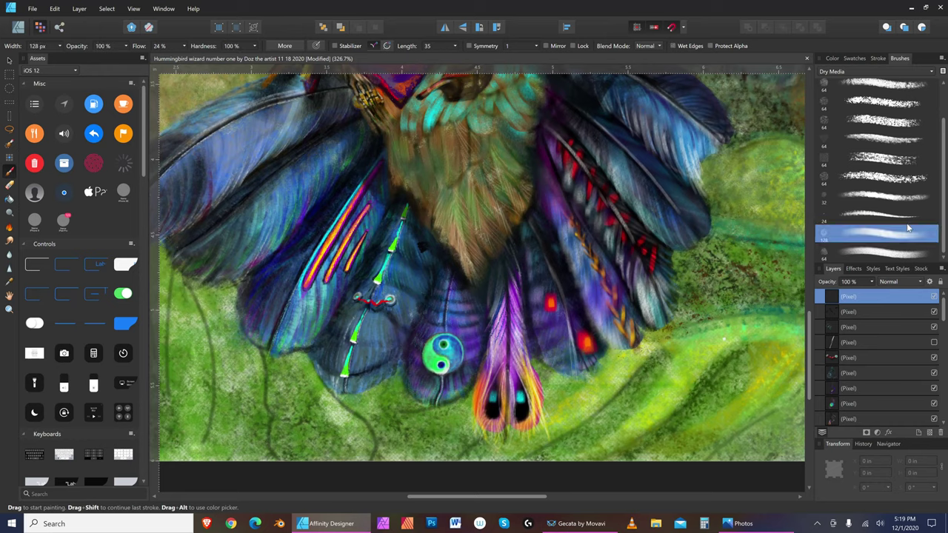
key(bracketleft)
key(bracketleft)
key(bracketleft)
key(bracketleft)
key(bracketleft)
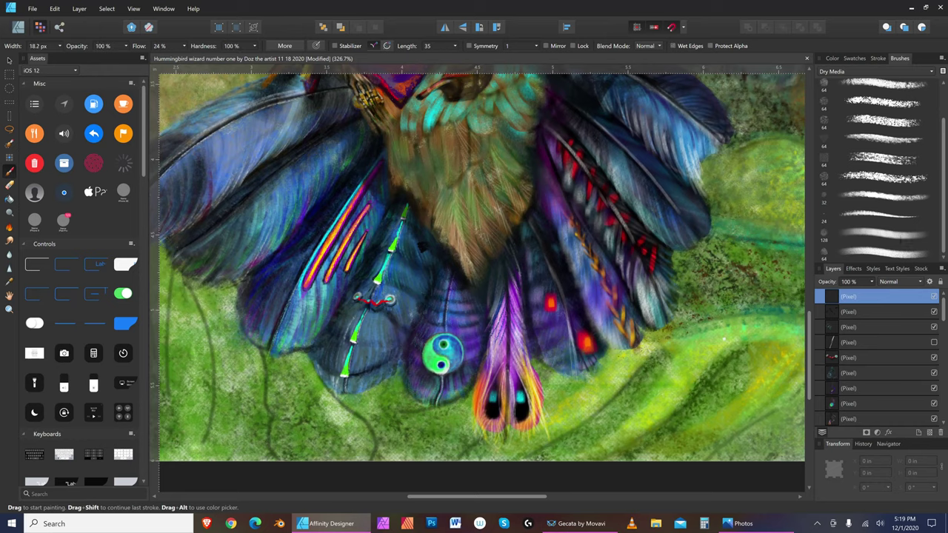
Step: Paint soft brown over the dark gap between the right-hand tail feathers and the leaves
key(bracketright)
key(bracketright)
key(bracketright)
key(bracketleft)
key(bracketleft)
mouse_move(751, 298)
mouse_down()
mouse_move(729, 297)
mouse_move(683, 321)
mouse_move(761, 294)
mouse_move(716, 291)
mouse_move(750, 282)
mouse_move(696, 284)
mouse_move(749, 279)
mouse_move(683, 268)
mouse_move(732, 268)
mouse_move(712, 256)
mouse_move(702, 258)
mouse_move(779, 256)
mouse_up()
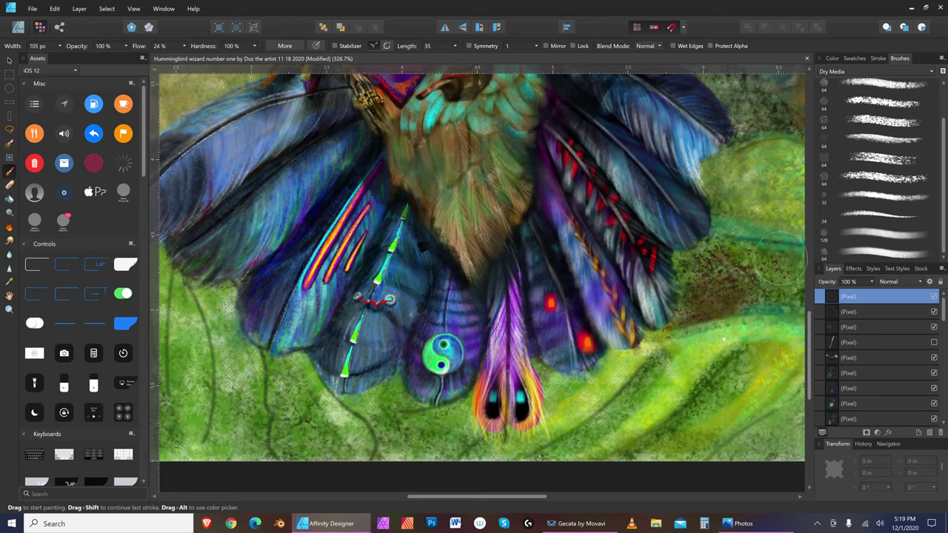
Step: Extend the soft brown from the feather tips along the gap between the leaves, with the brush about 20 to 75 px wide
key(bracketright)
key(bracketright)
key(bracketright)
key(bracketleft)
key(bracketleft)
key(bracketleft)
key(bracketleft)
key(bracketleft)
key(bracketleft)
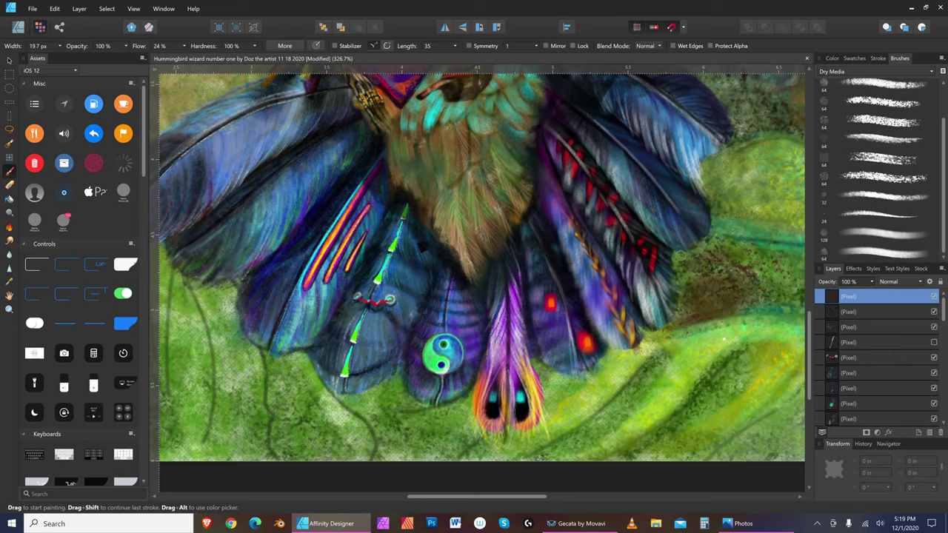
key(bracketright)
key(bracketright)
key(bracketright)
key(bracketright)
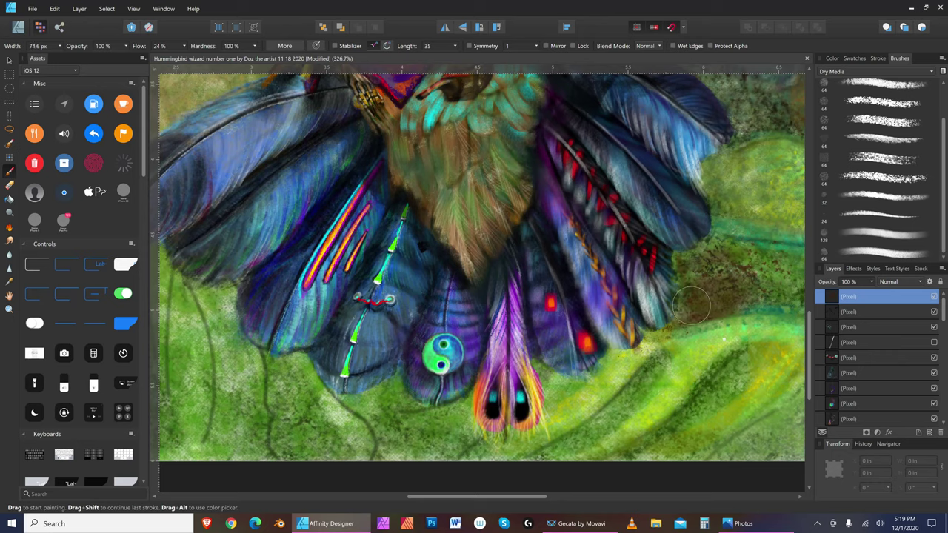
mouse_move(689, 304)
mouse_down()
mouse_move(712, 268)
mouse_move(697, 255)
mouse_move(721, 234)
mouse_move(698, 288)
mouse_move(767, 249)
mouse_move(716, 260)
mouse_move(758, 261)
mouse_move(758, 284)
mouse_move(800, 300)
mouse_up()
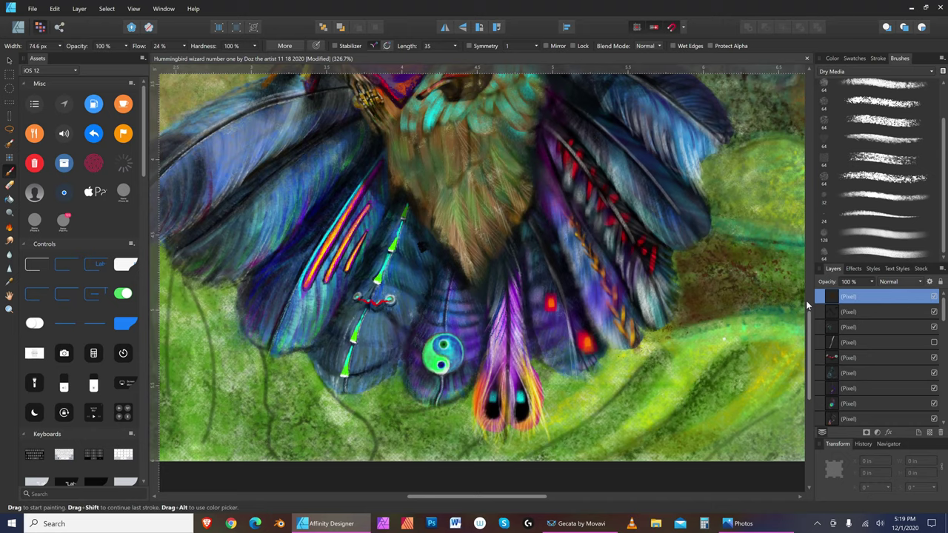
Step: Examine the brown area beside the tail feathers against the surrounding leaves and the rest of the painting at several zoom levels
key(h)
drag(736, 327, 491, 343)
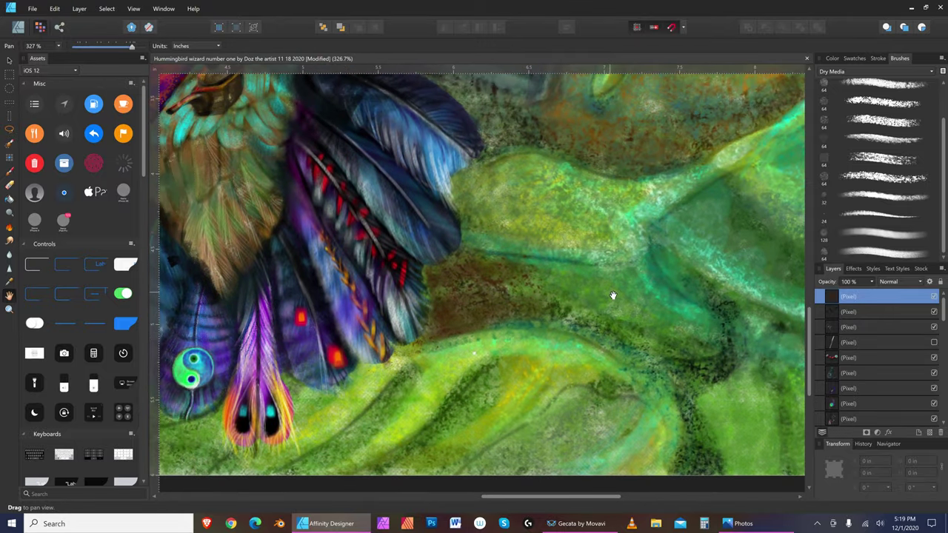
click(10, 309)
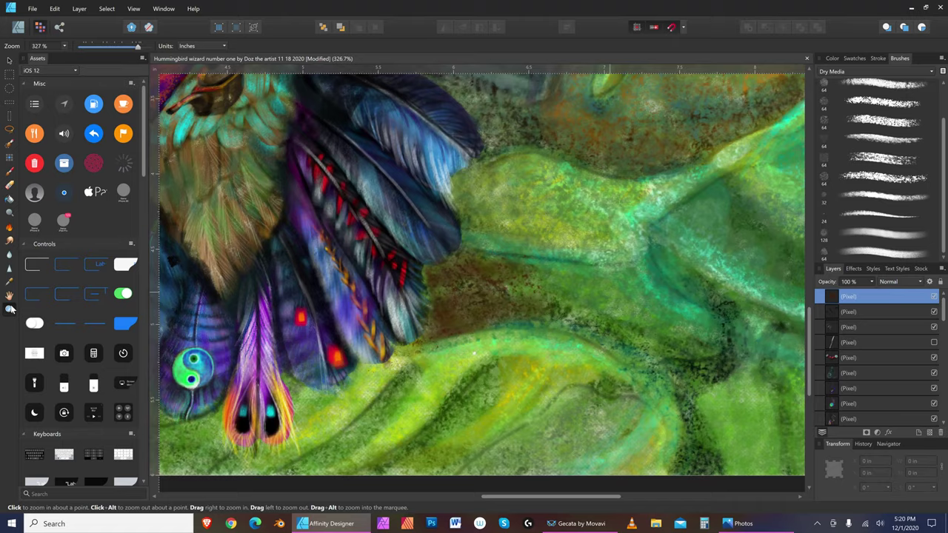
drag(618, 192, 464, 212)
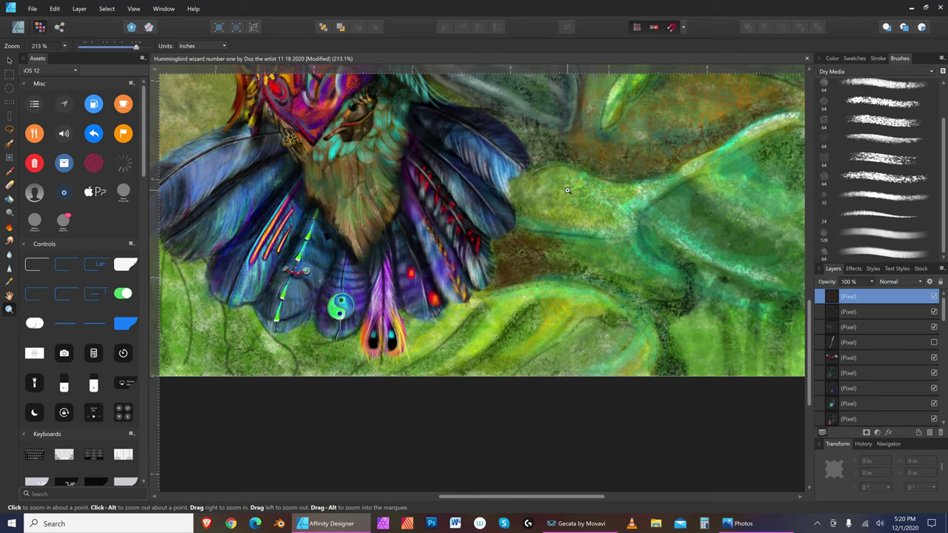
drag(567, 190, 574, 252)
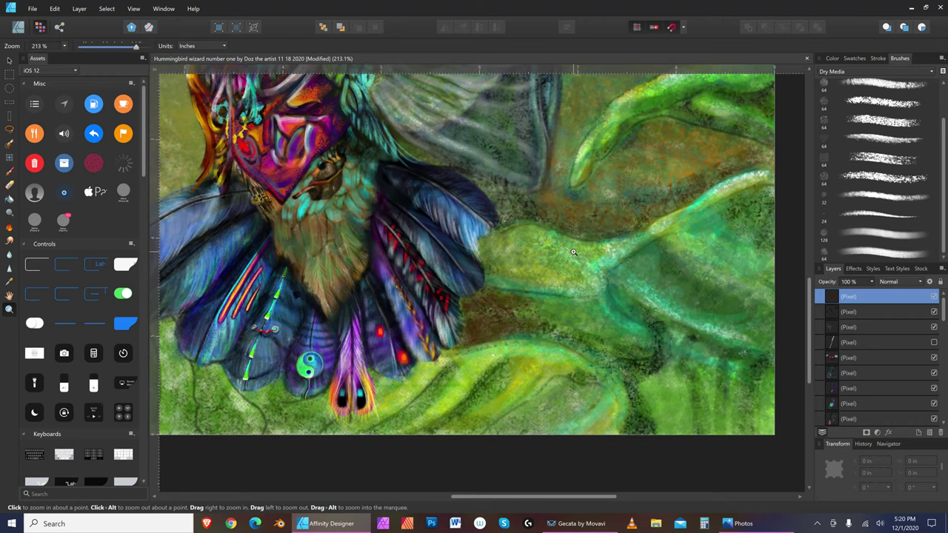
click(567, 316)
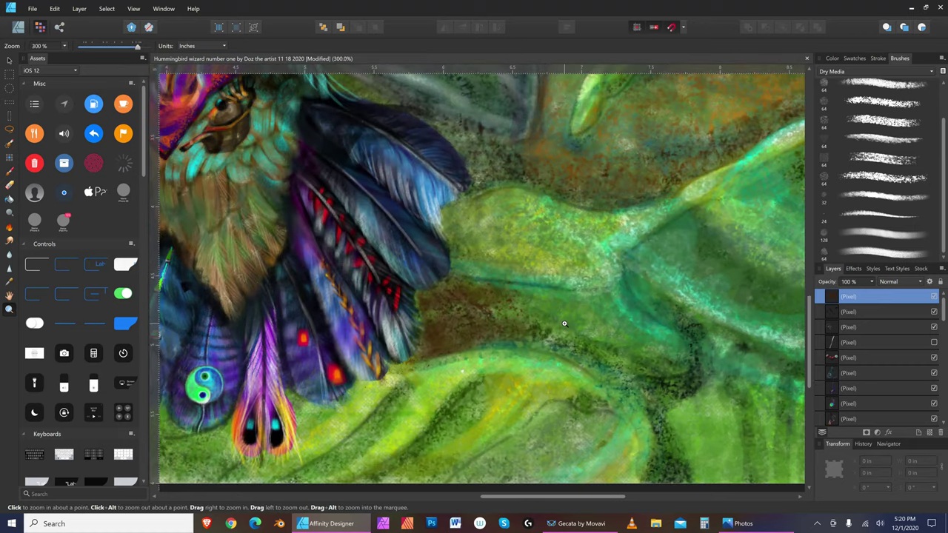
alt+click(615, 267)
drag(545, 285, 520, 357)
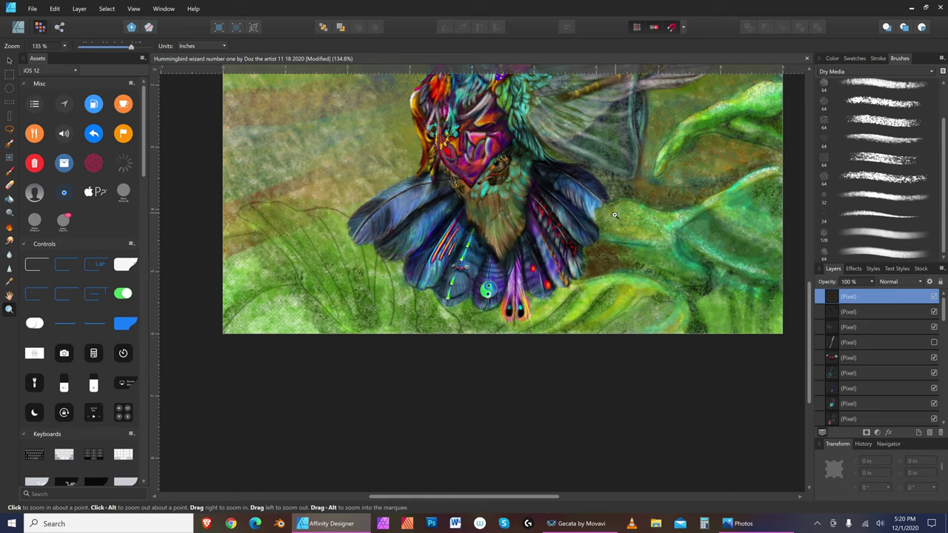
drag(615, 215, 588, 312)
key(h)
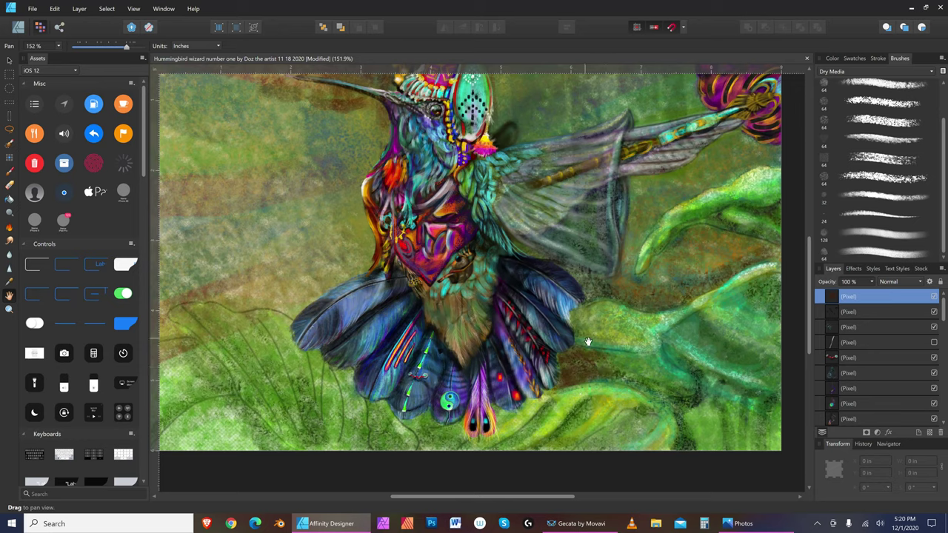
Step: Paint a brown branch between the leaves beside the tail feathers, narrowing the brush from about 102 px to 27 px
click(9, 175)
key(bracketright)
key(bracketright)
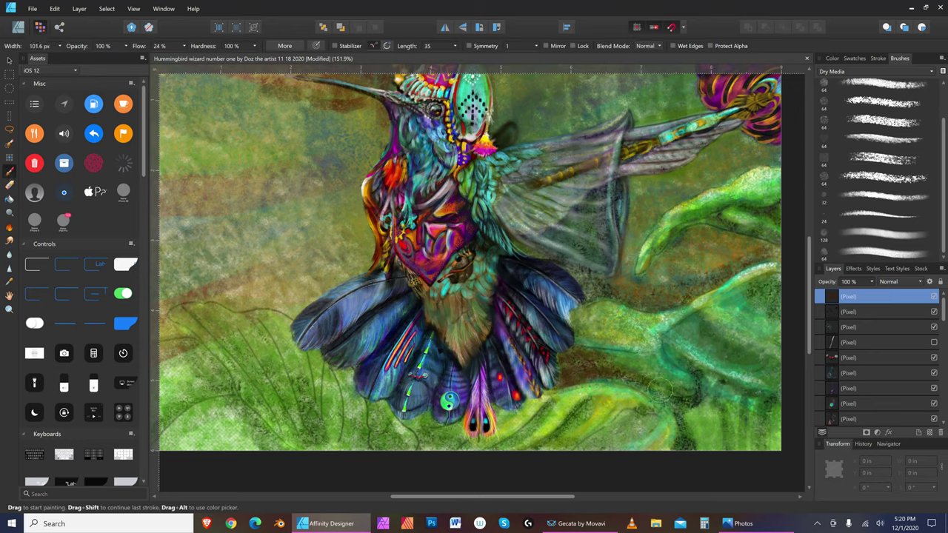
key(bracketleft)
key(bracketleft)
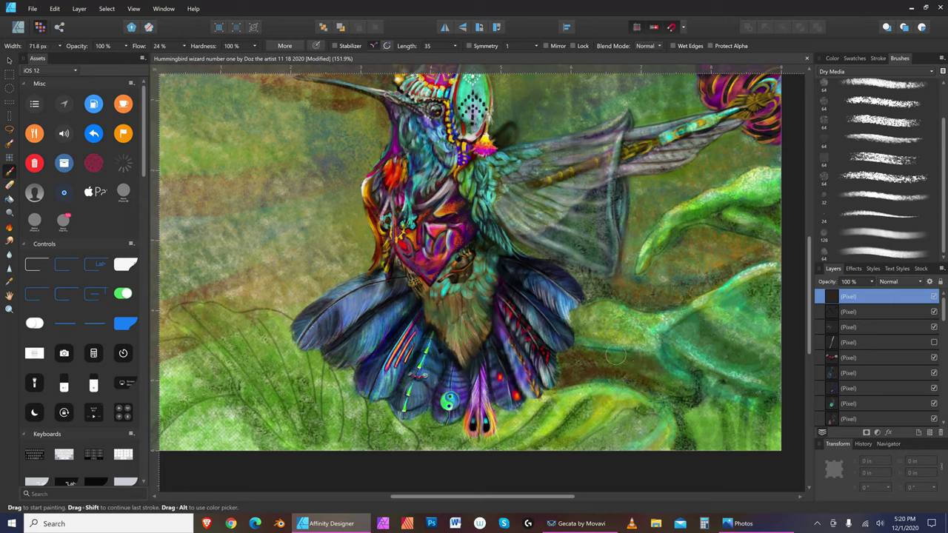
key(bracketleft)
key(bracketright)
key(bracketright)
key(bracketleft)
key(bracketleft)
key(bracketleft)
key(bracketleft)
key(bracketright)
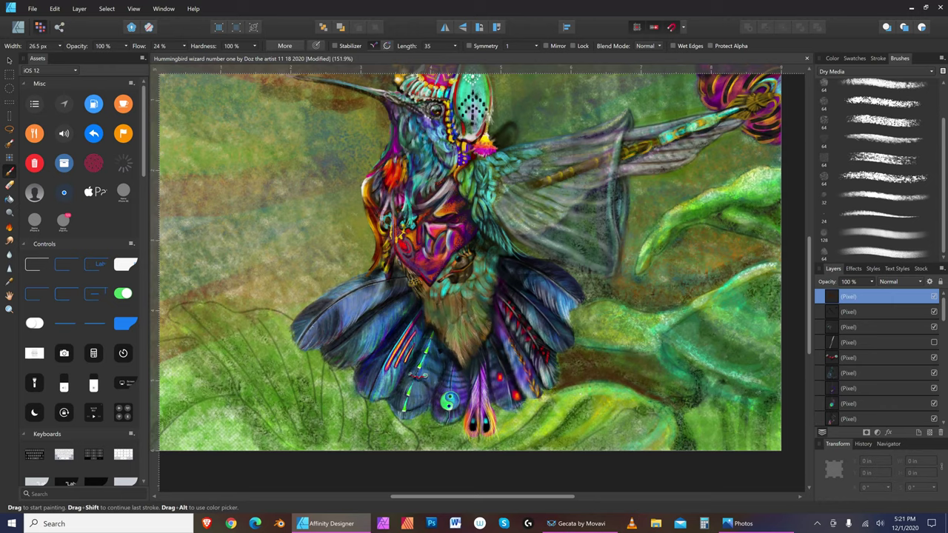
Step: Extend the brown branch down between the right-hand leaves to the canvas's lower edge, with the brush about 21 to 59 px wide
key(bracketright)
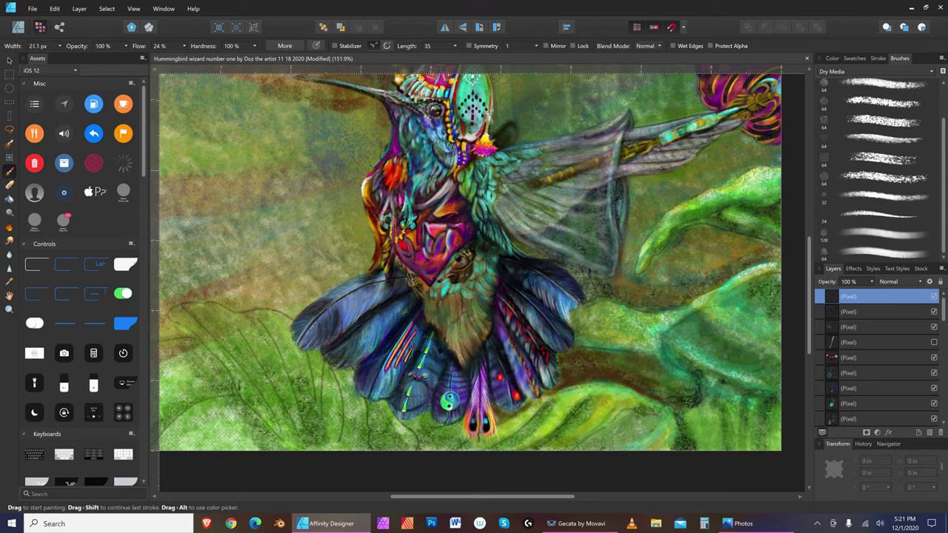
key(bracketright)
key(bracketright)
key(bracketright)
key(bracketright)
key(bracketright)
key(bracketleft)
key(bracketleft)
key(bracketleft)
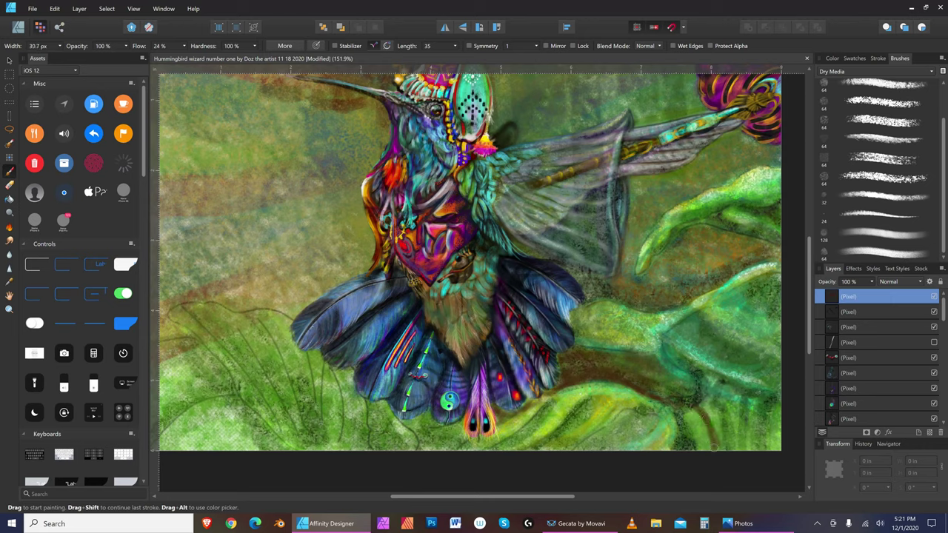
key(bracketleft)
key(bracketright)
key(bracketright)
key(bracketright)
key(bracketright)
key(bracketright)
key(bracketleft)
key(bracketleft)
key(bracketright)
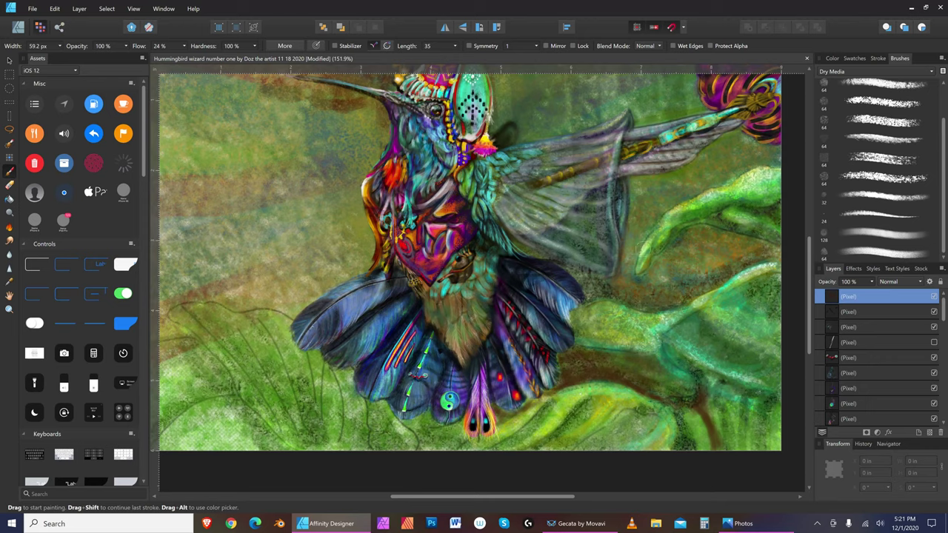
Step: Paint a brown stem from beside the translucent wing down to the upper right tail feathers, with the brush about 25 to 40 px wide
mouse_move(644, 199)
mouse_down()
mouse_move(626, 183)
mouse_move(620, 287)
mouse_up()
mouse_move(629, 227)
mouse_down()
mouse_move(621, 291)
mouse_move(592, 285)
mouse_move(589, 294)
mouse_up()
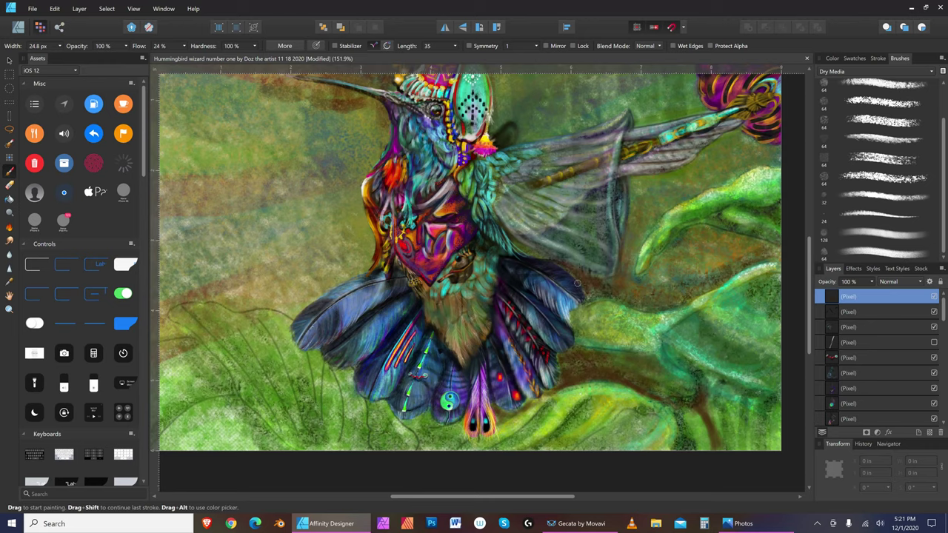
mouse_move(607, 285)
mouse_down()
mouse_move(617, 290)
mouse_move(587, 291)
mouse_up()
key(bracketleft)
key(bracketleft)
key(bracketleft)
key(bracketleft)
key(bracketright)
key(bracketright)
key(bracketright)
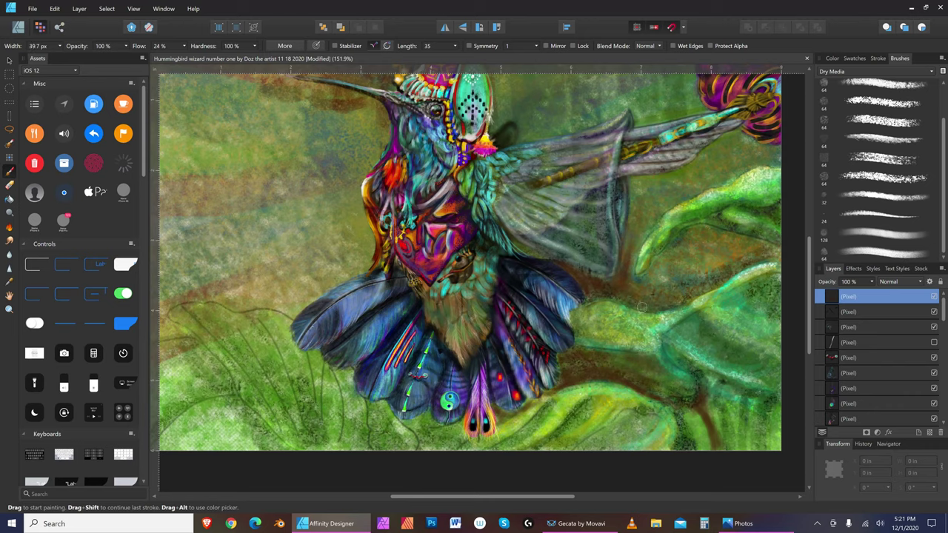
Step: Paint the upper brown branch along the top edge of the leaf beside the tail feathers, with the brush about 27 to 40 px wide
mouse_move(656, 304)
mouse_down()
mouse_move(729, 276)
mouse_move(715, 285)
mouse_move(622, 291)
mouse_move(685, 290)
mouse_move(621, 295)
mouse_move(684, 294)
mouse_move(663, 290)
mouse_move(684, 299)
mouse_move(630, 303)
mouse_up()
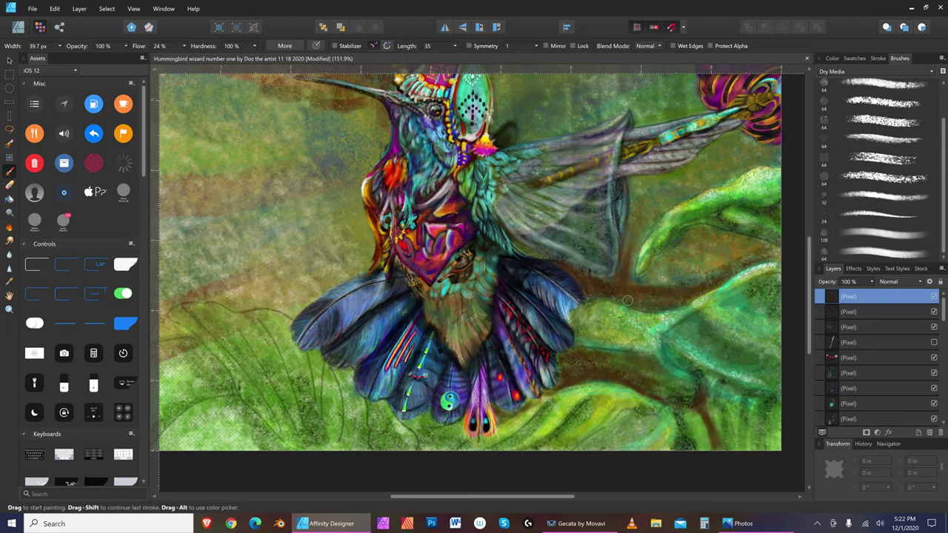
key(bracketright)
key(bracketright)
key(bracketleft)
key(bracketleft)
key(bracketleft)
key(bracketleft)
key(bracketleft)
key(bracketright)
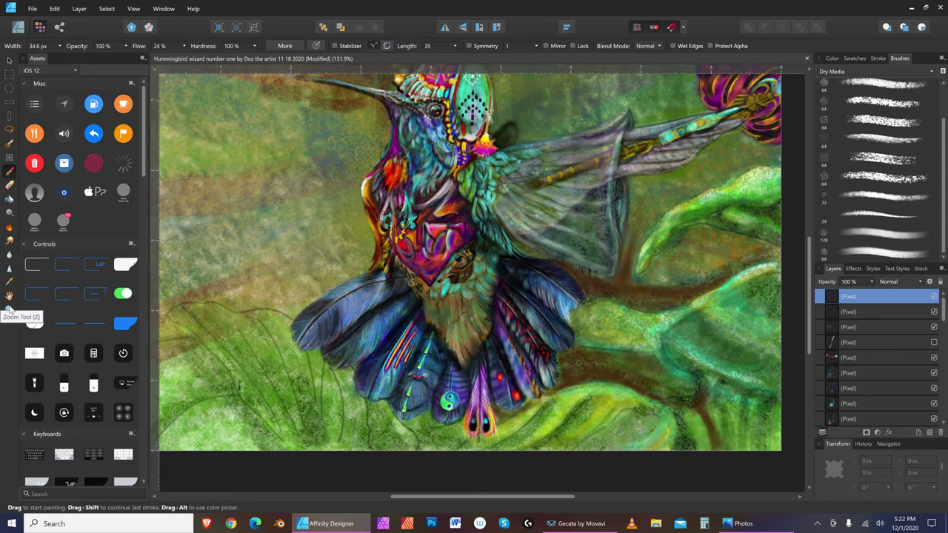
key(bracketleft)
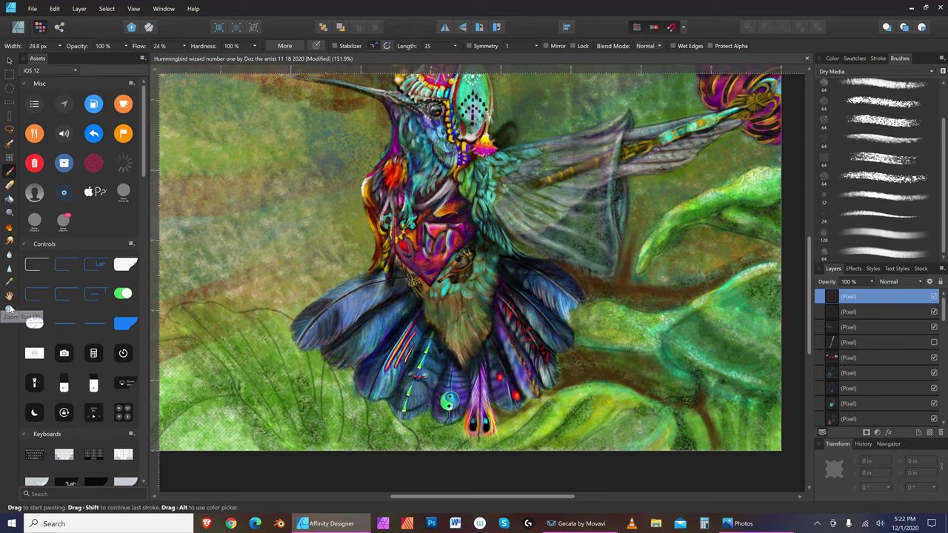
drag(607, 222, 560, 280)
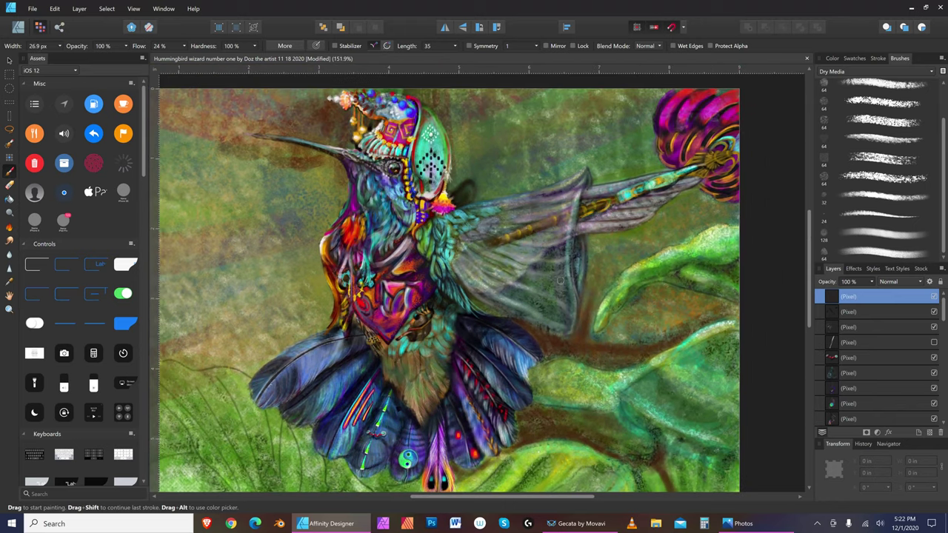
key(bracketleft)
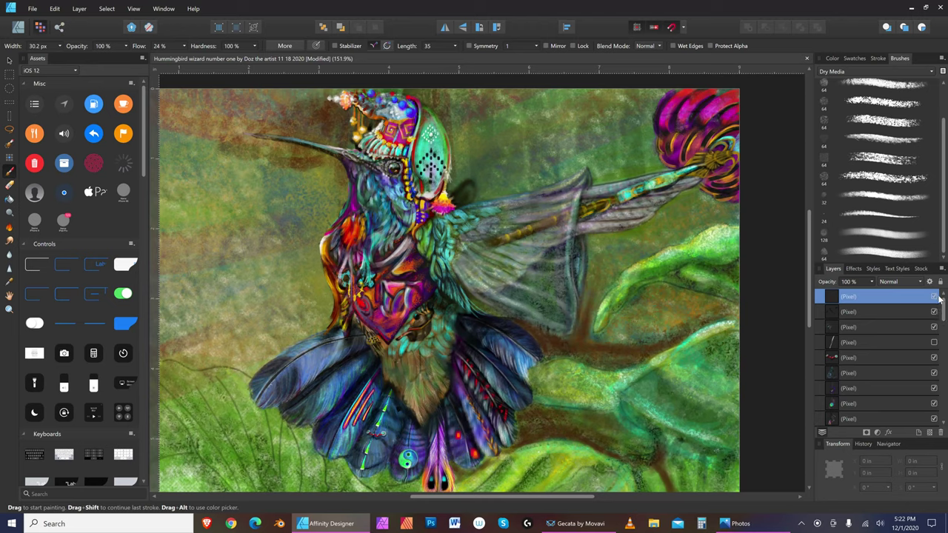
Step: Select the lowest pixel layer, hide it to inspect the artwork without its background, and show it again
scroll(944, 311, down, 5)
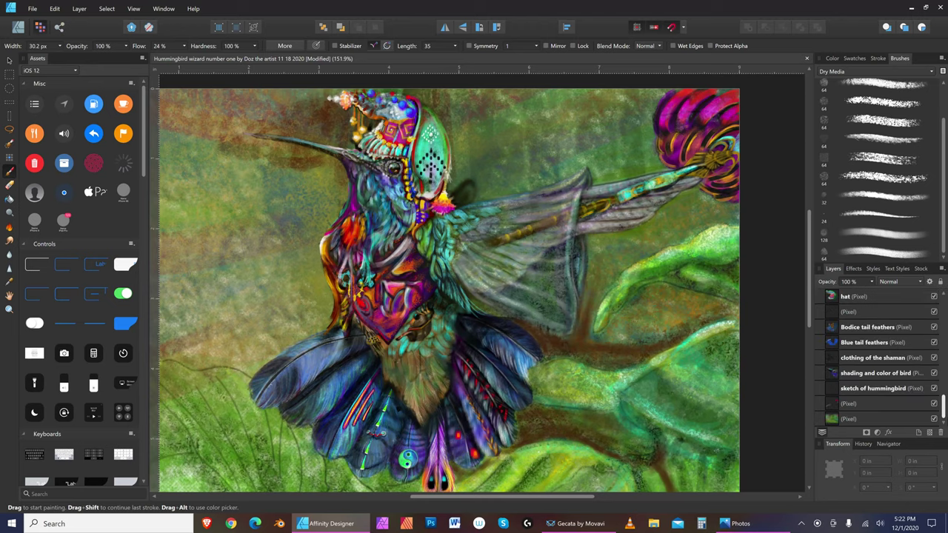
click(891, 417)
click(934, 419)
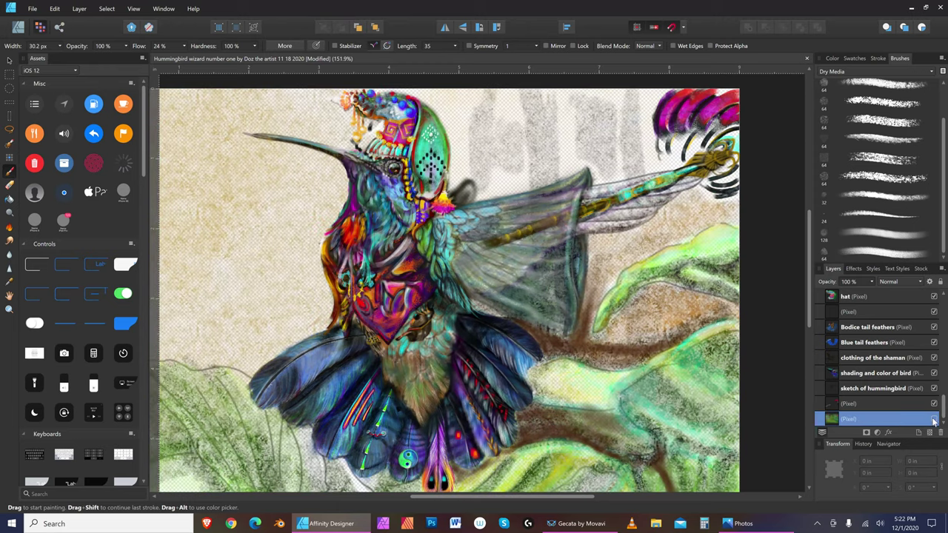
click(934, 419)
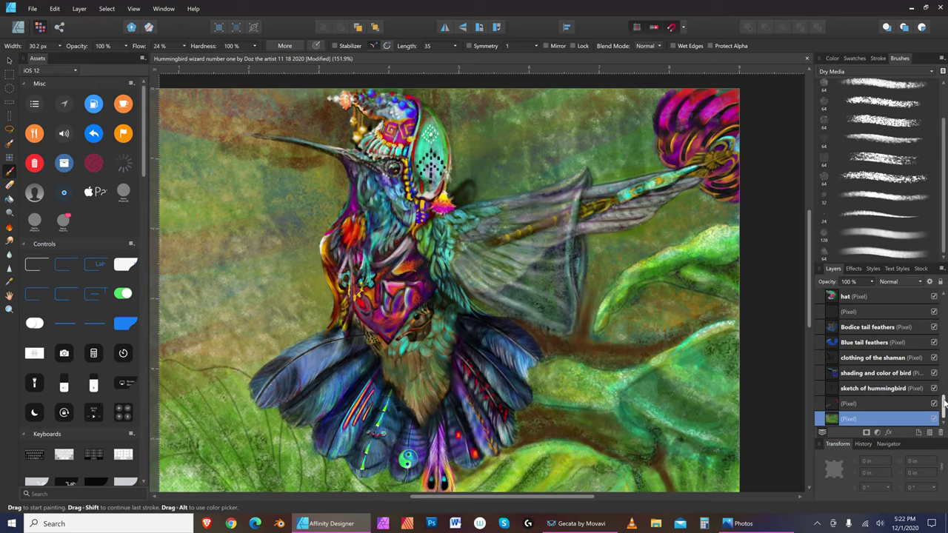
scroll(878, 356, up, 5)
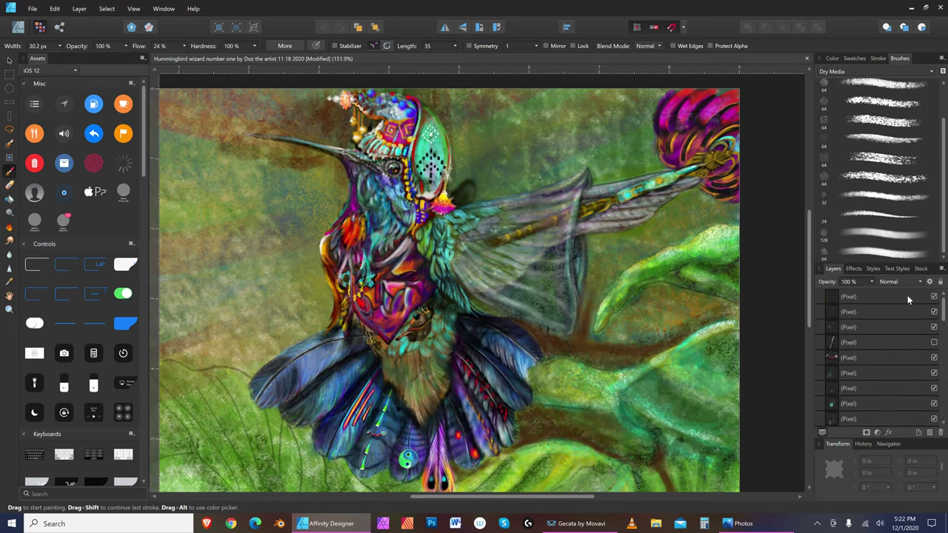
Step: Hide and show the top pixel layer holding the brown strokes, then move it directly above the lowest green background layer
click(932, 297)
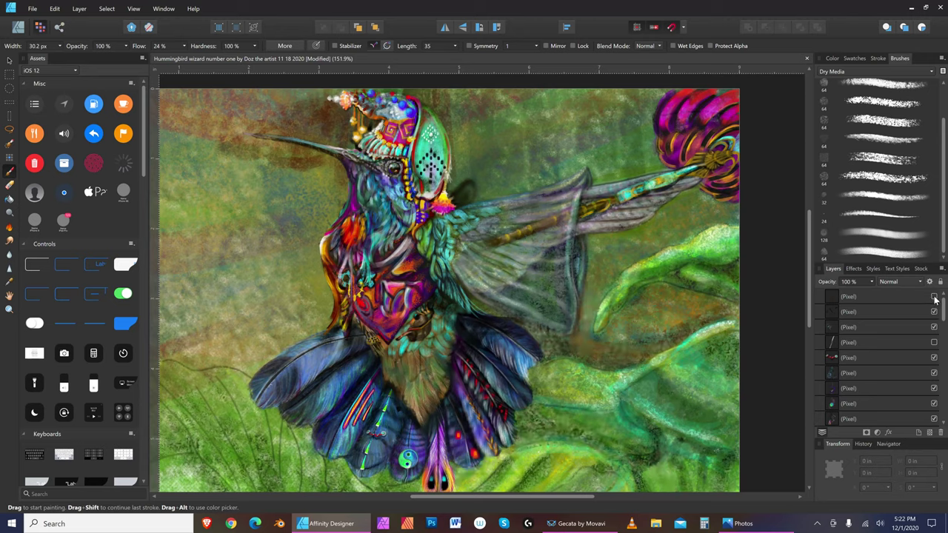
click(934, 297)
click(924, 296)
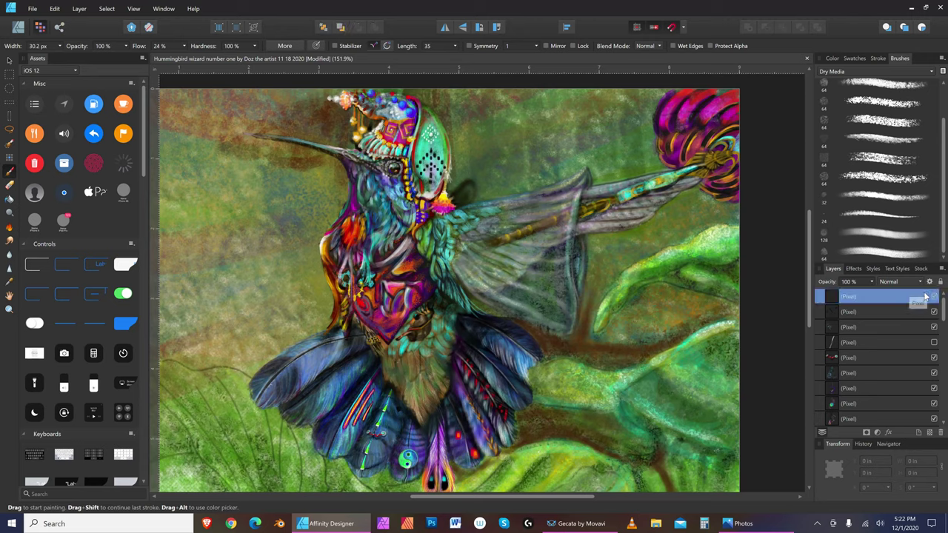
drag(924, 295, 930, 430)
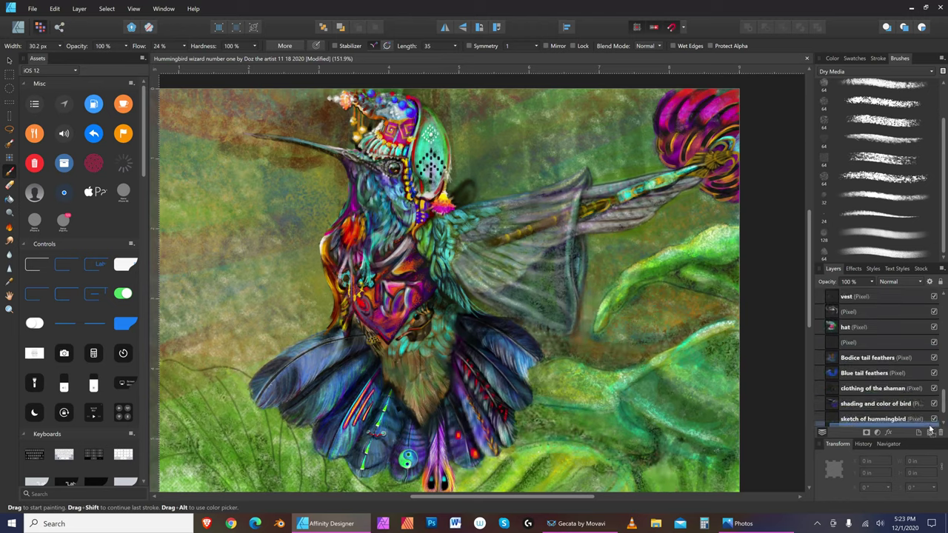
click(928, 418)
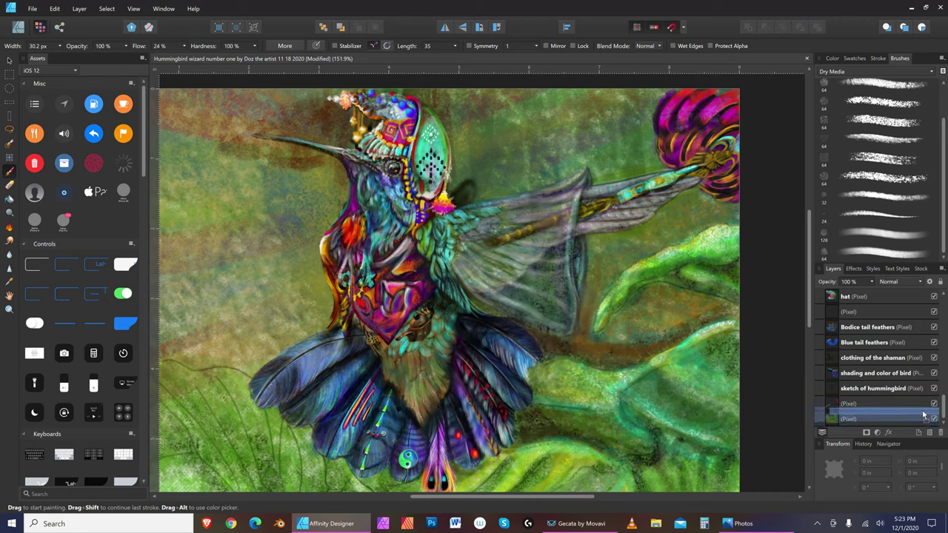
drag(931, 416, 931, 401)
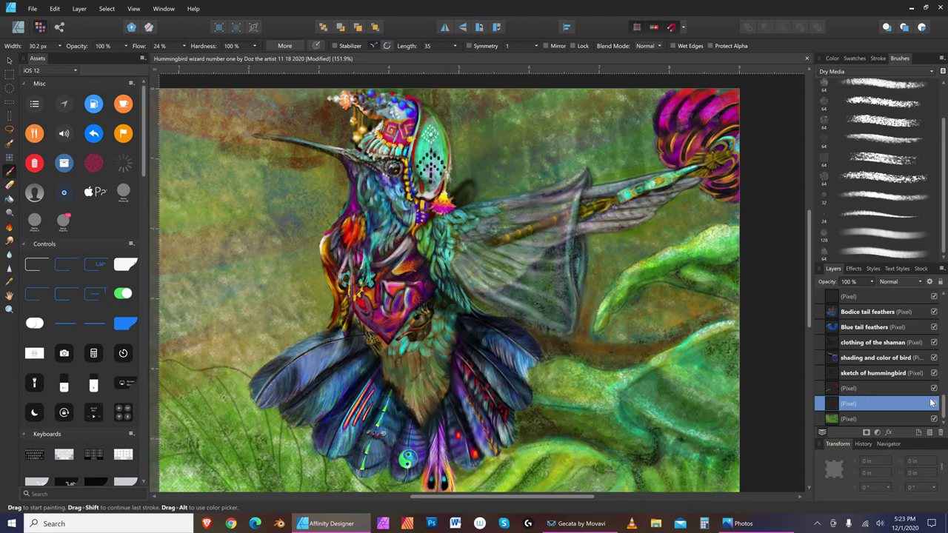
Step: Paint soft brown texture into the background between the outstretched wing and the upper green leaf, with the brush about 150 px wide
key(bracketright)
key(bracketright)
key(bracketright)
key(bracketright)
key(bracketright)
key(bracketright)
key(bracketright)
key(bracketright)
key(bracketleft)
key(bracketleft)
key(bracketleft)
key(bracketleft)
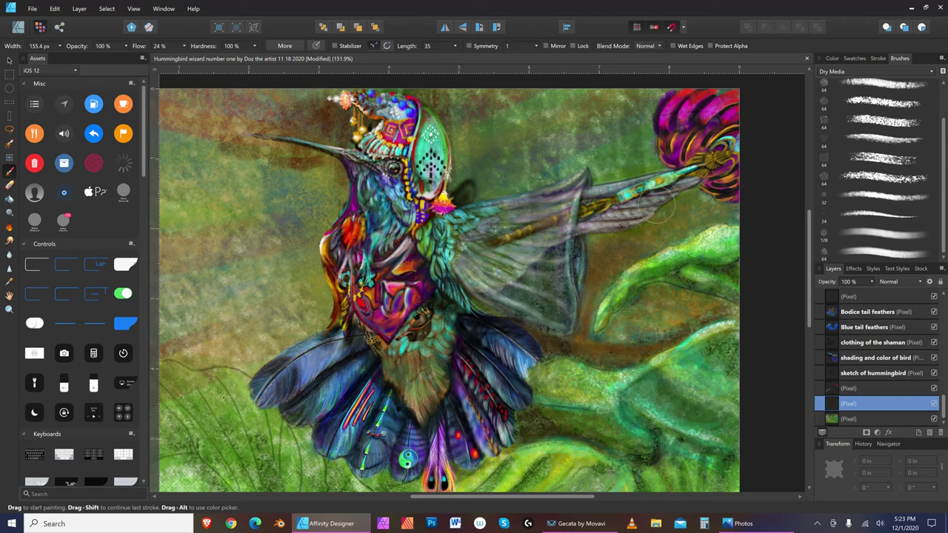
key(bracketleft)
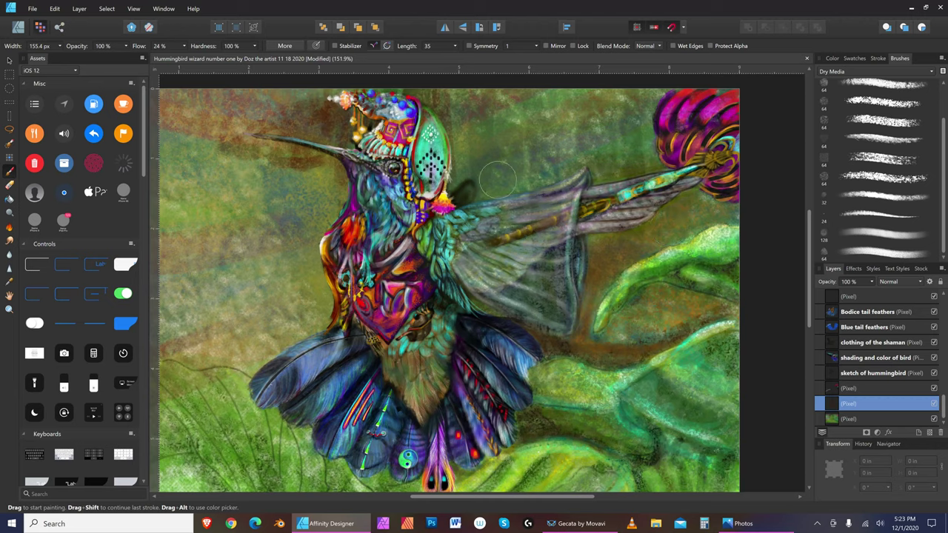
key(bracketright)
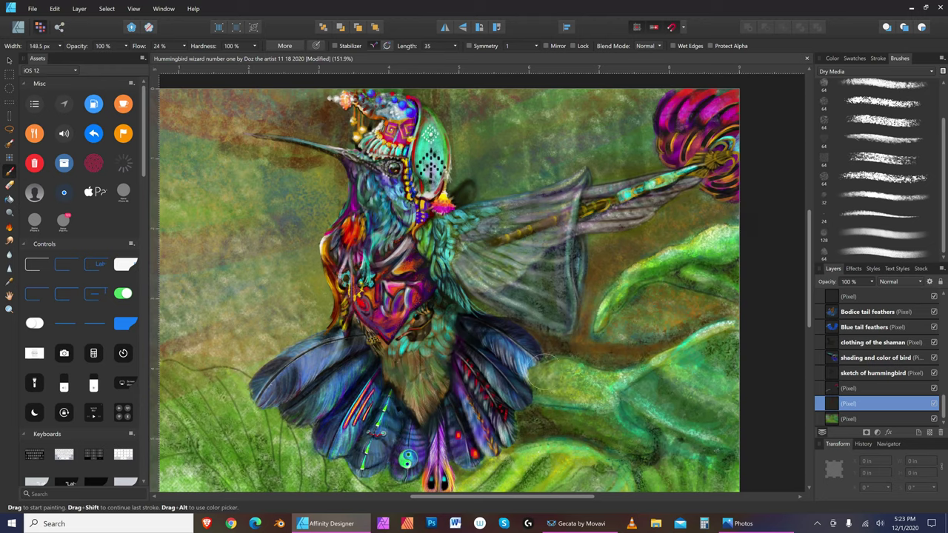
Step: Paint brown texture across the background above the translucent wing, between the hat and the pink flower, with the brush about 100 to 110 px wide
key(bracketleft)
key(bracketleft)
key(bracketleft)
key(bracketright)
key(bracketleft)
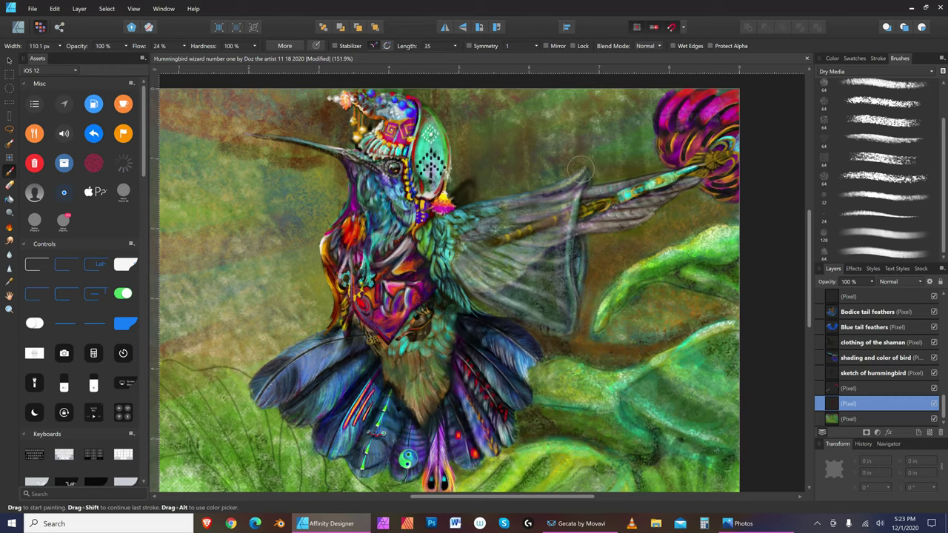
key(bracketleft)
key(bracketright)
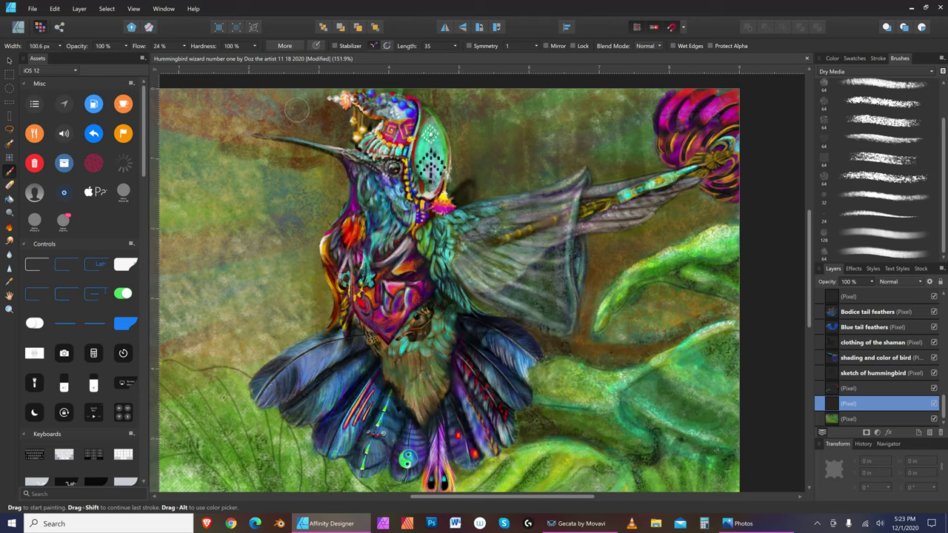
Step: Paint brown texture over the background in front of the bird's chest and around its beak, varying the brush width from about 64 to 859 px
key(bracketright)
key(bracketleft)
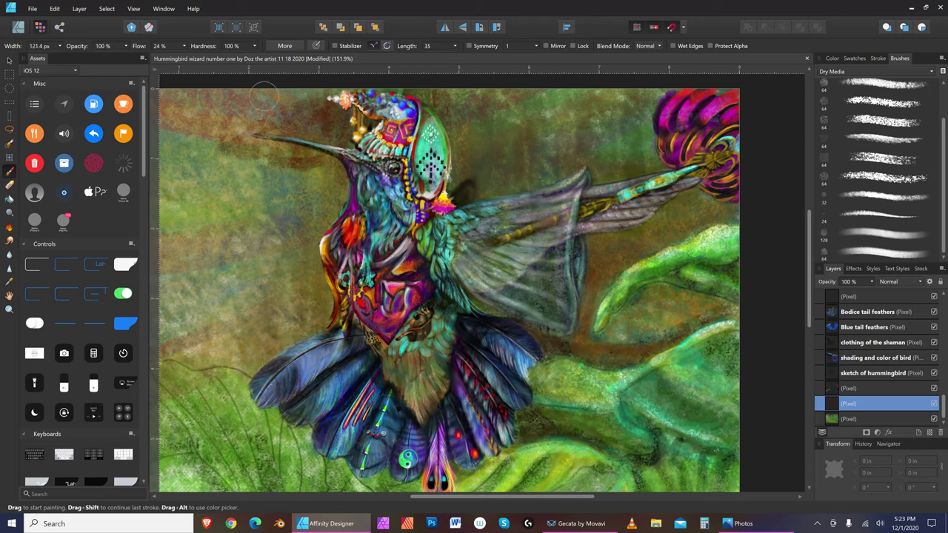
key(bracketright)
key(bracketright)
key(bracketright)
key(bracketright)
key(bracketright)
key(bracketright)
key(bracketright)
key(bracketright)
key(bracketright)
key(bracketright)
key(bracketleft)
key(bracketleft)
key(bracketleft)
key(bracketleft)
key(bracketleft)
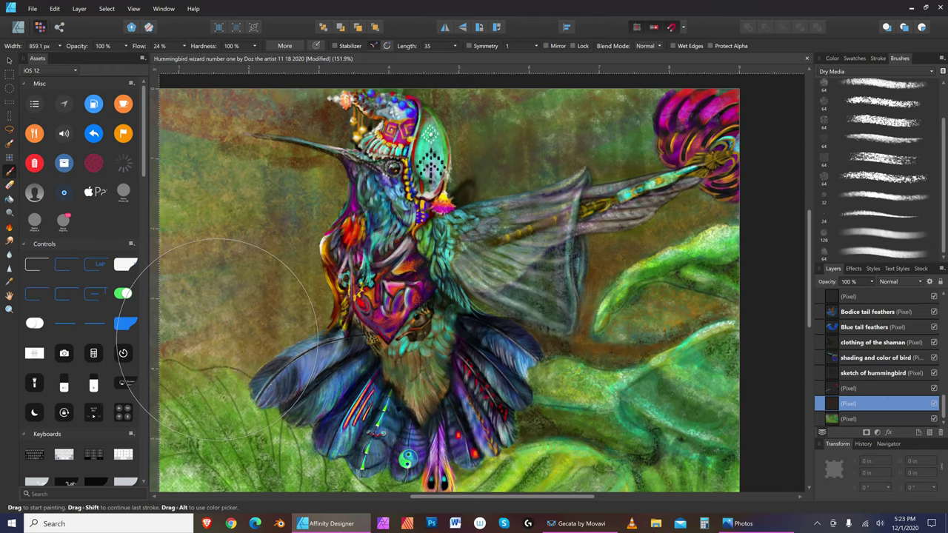
key(bracketleft)
key(bracketleft)
key(bracketleft)
key(bracketleft)
key(bracketleft)
key(bracketleft)
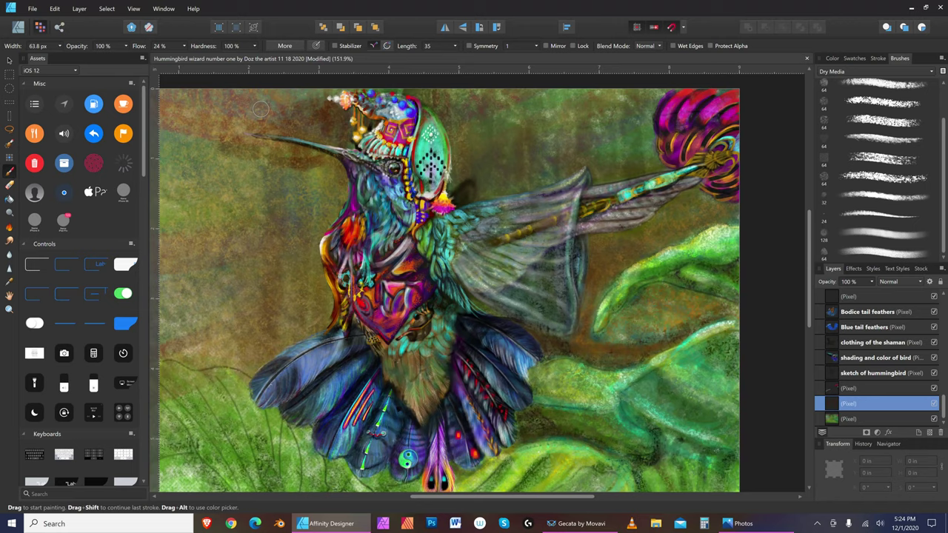
Step: Select the pixel layer containing the large green leaves from the artwork, and hide and show it to check its contents
click(9, 310)
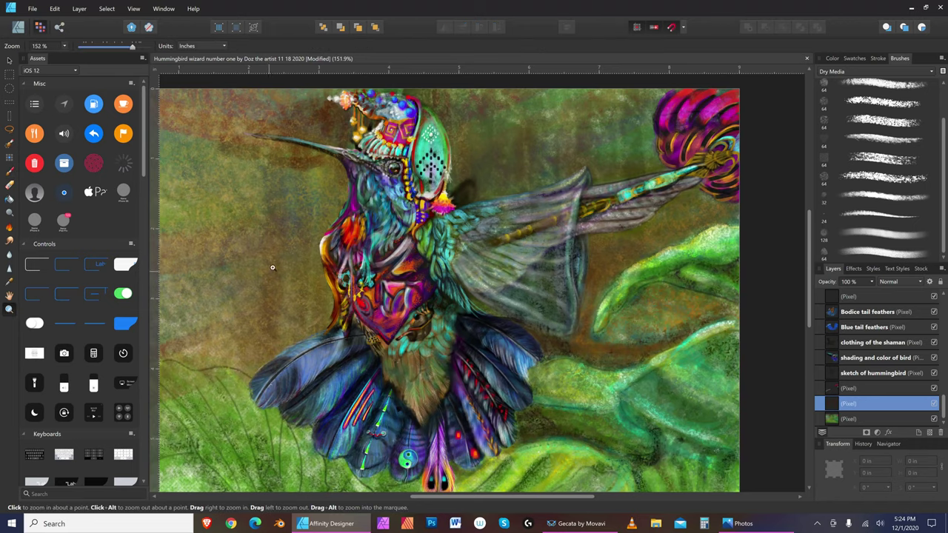
drag(290, 275, 349, 265)
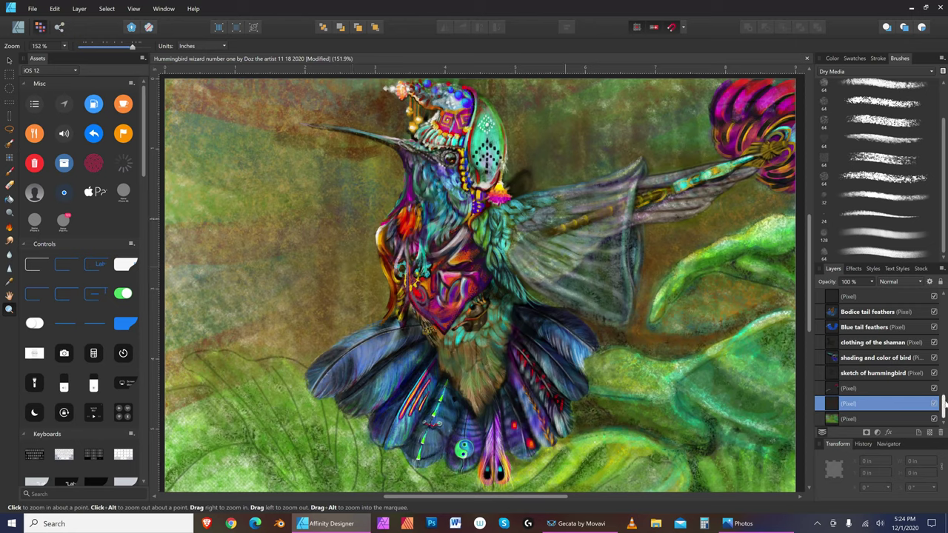
scroll(943, 403, up, 5)
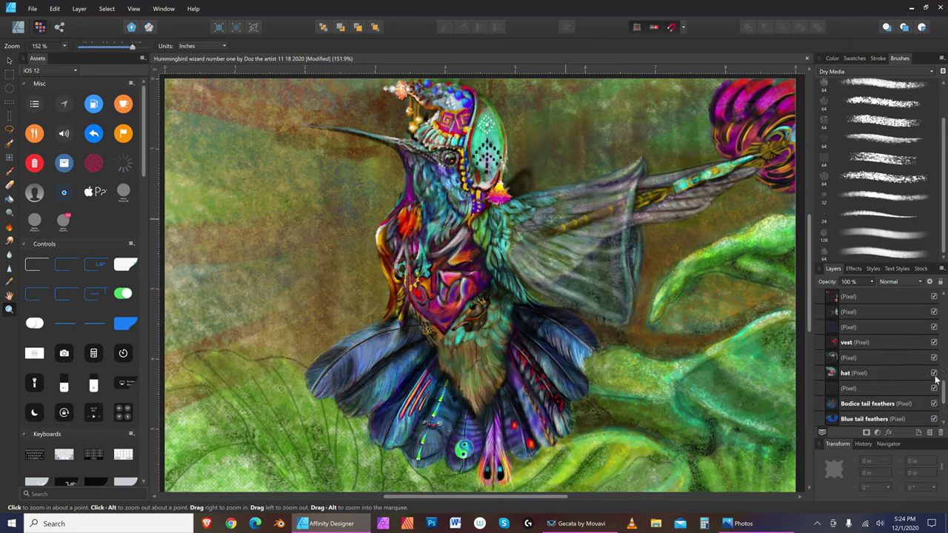
click(10, 61)
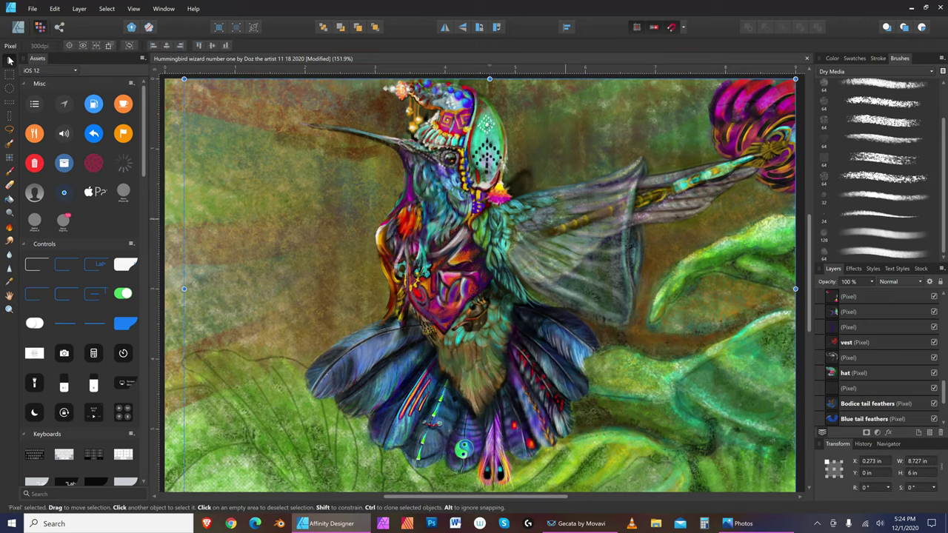
click(601, 249)
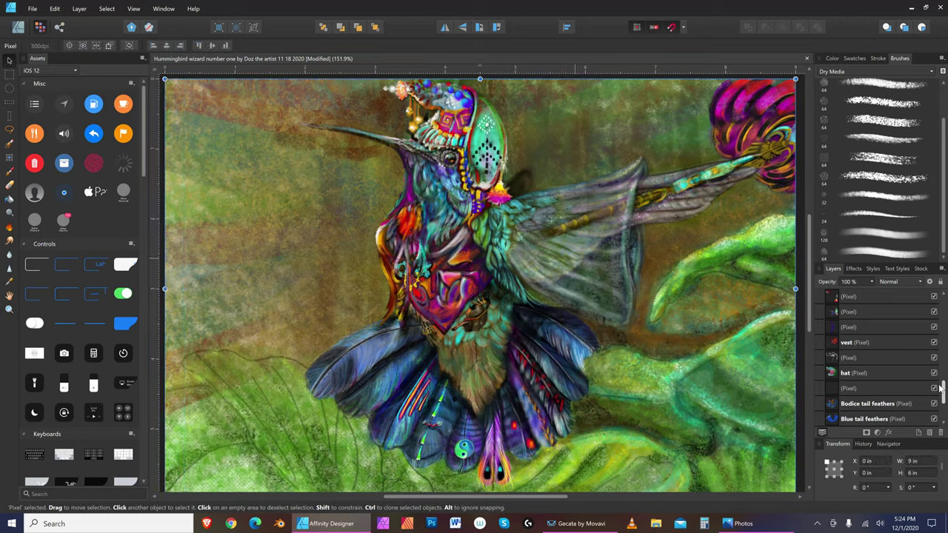
scroll(944, 392, up, 2)
scroll(944, 326, up, 2)
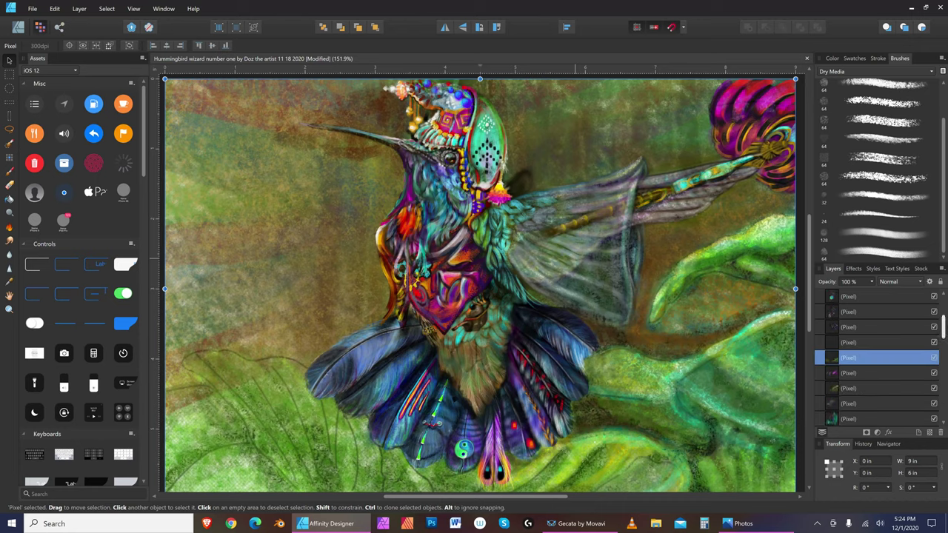
click(934, 358)
click(934, 357)
click(934, 358)
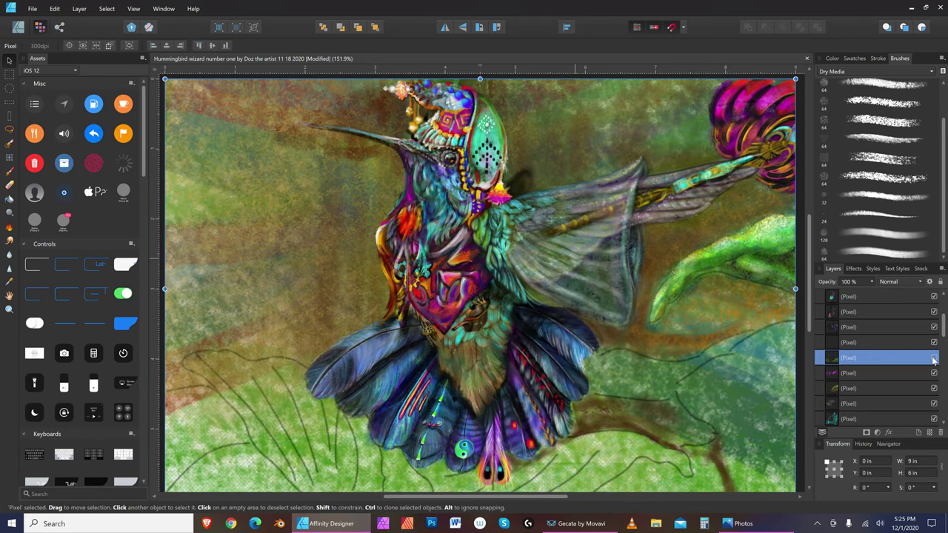
click(933, 357)
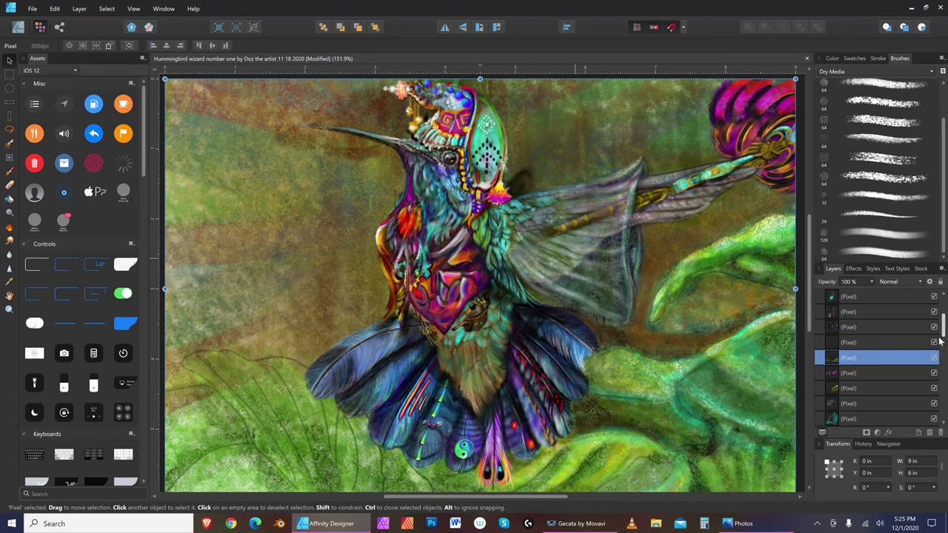
Step: Move the green leaves layer down the layer stack to directly above the brown texture layer
double_click(909, 357)
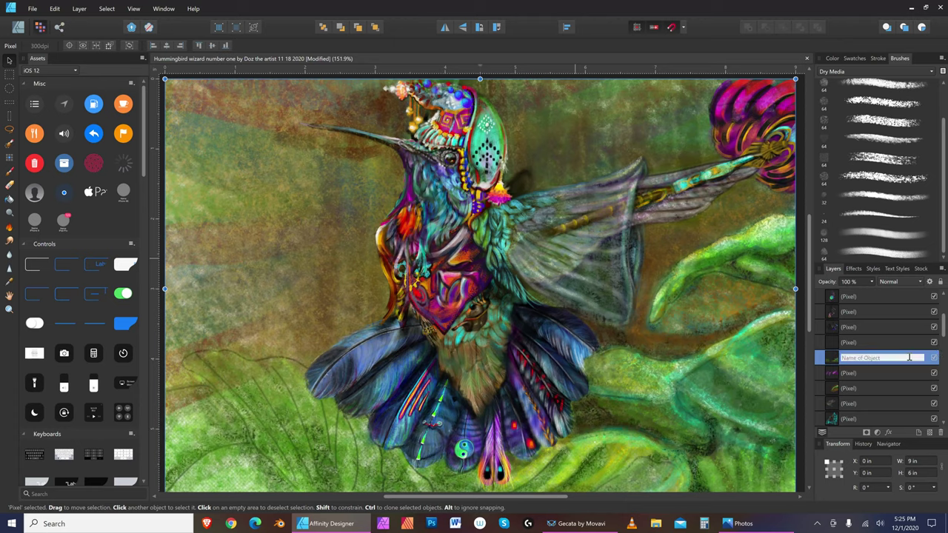
drag(909, 358, 910, 422)
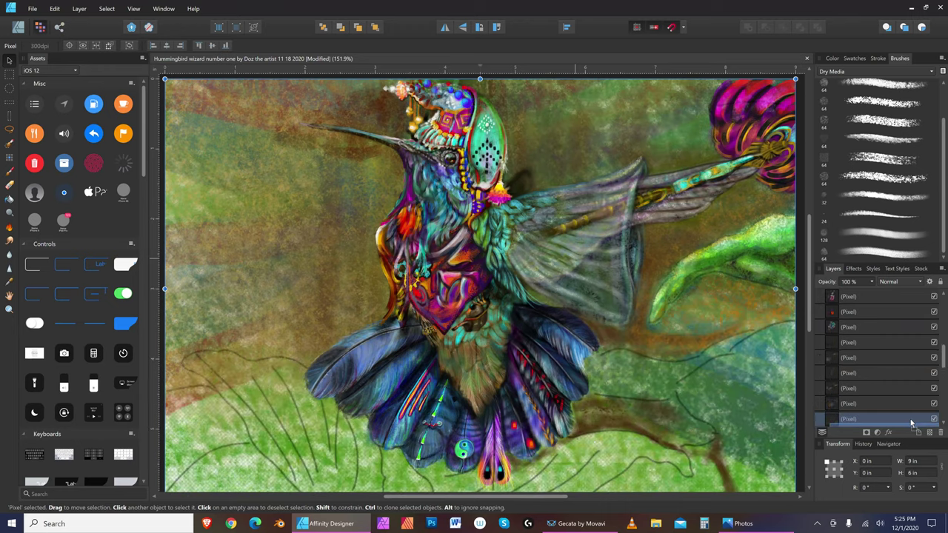
drag(911, 422, 910, 412)
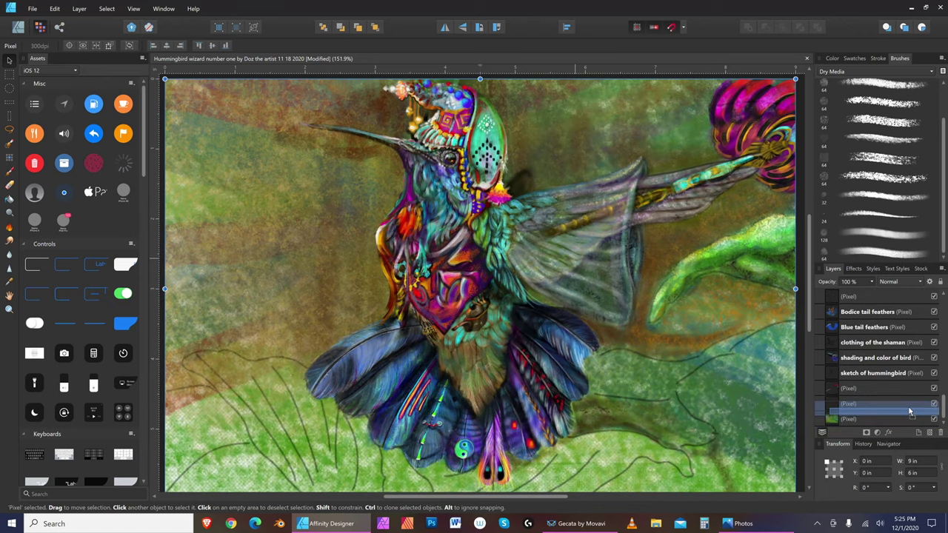
drag(910, 412, 907, 400)
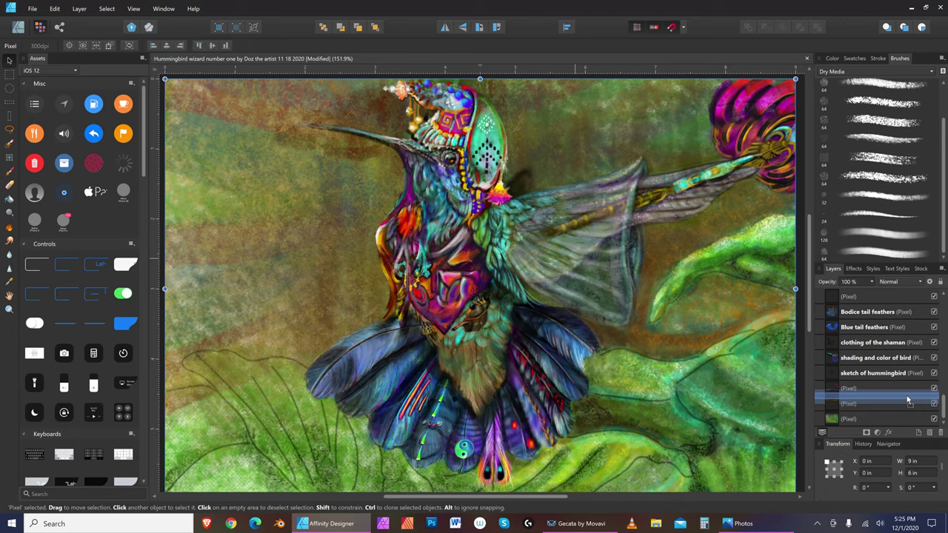
drag(908, 400, 903, 400)
drag(903, 400, 908, 396)
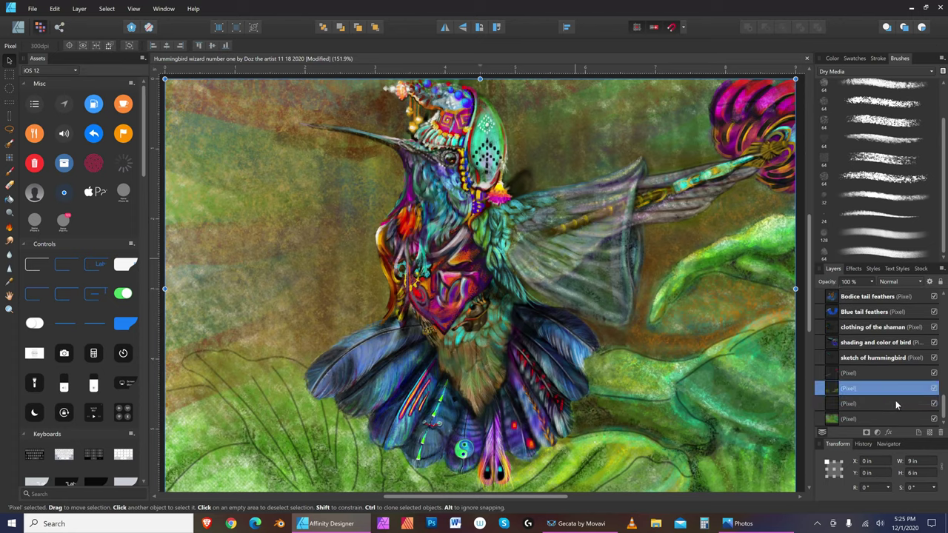
Step: Hide and show the green leaves layer and the brown texture layer below it to compare their effect on the painting
click(933, 390)
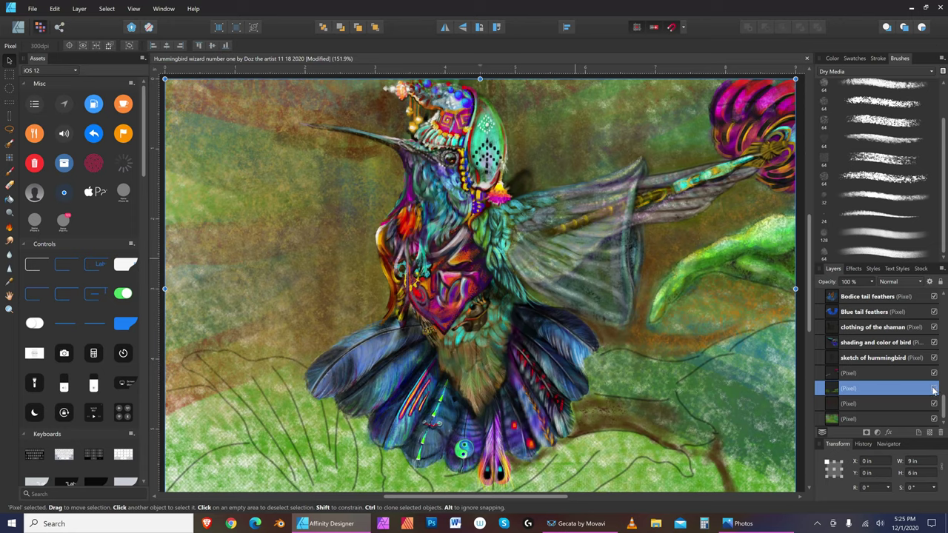
click(933, 389)
click(934, 404)
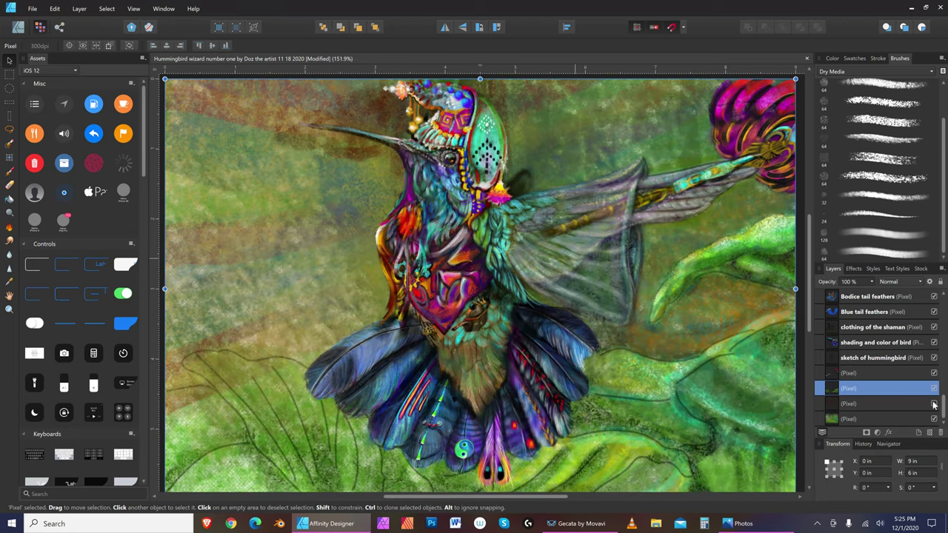
click(935, 404)
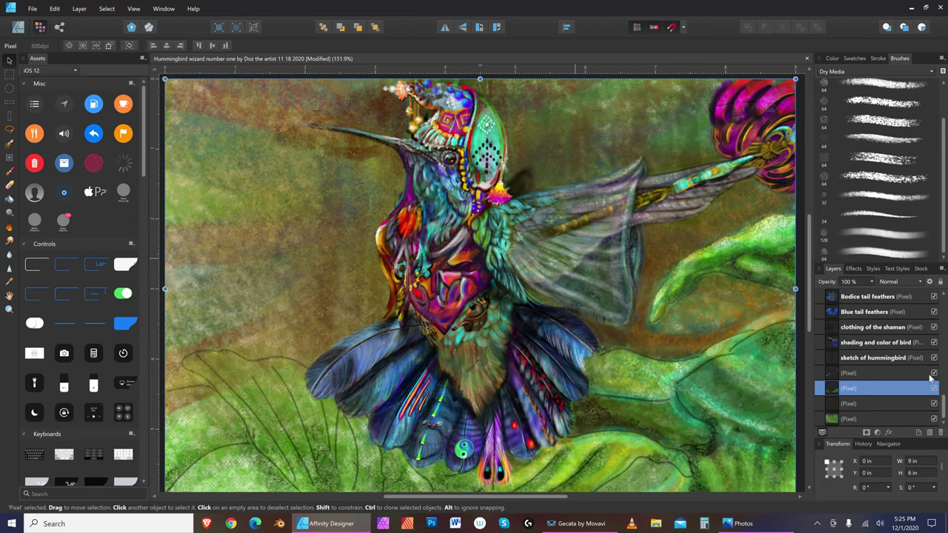
Step: Select the "clothing of the shaman" layer from the artwork beside the hat, and hide and show it to inspect its contents
click(133, 9)
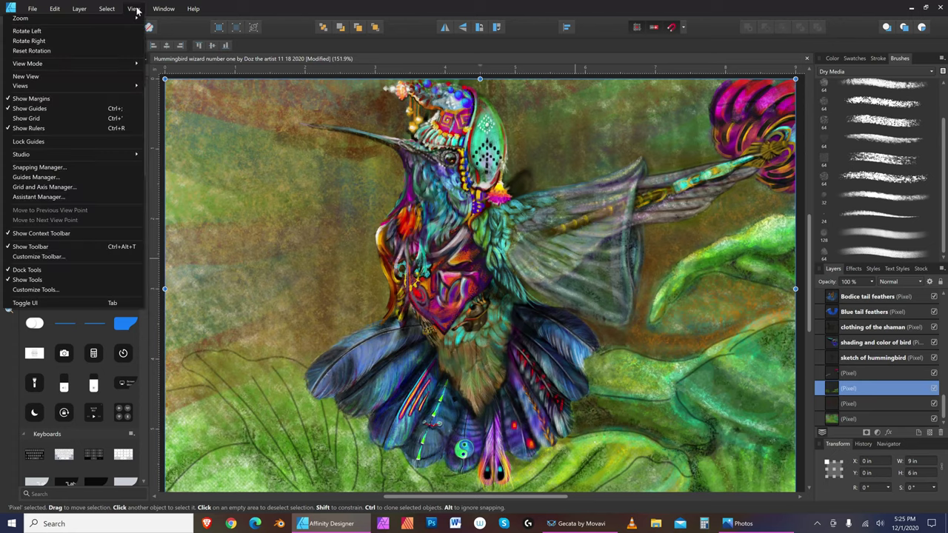
mouse_move(137, 20)
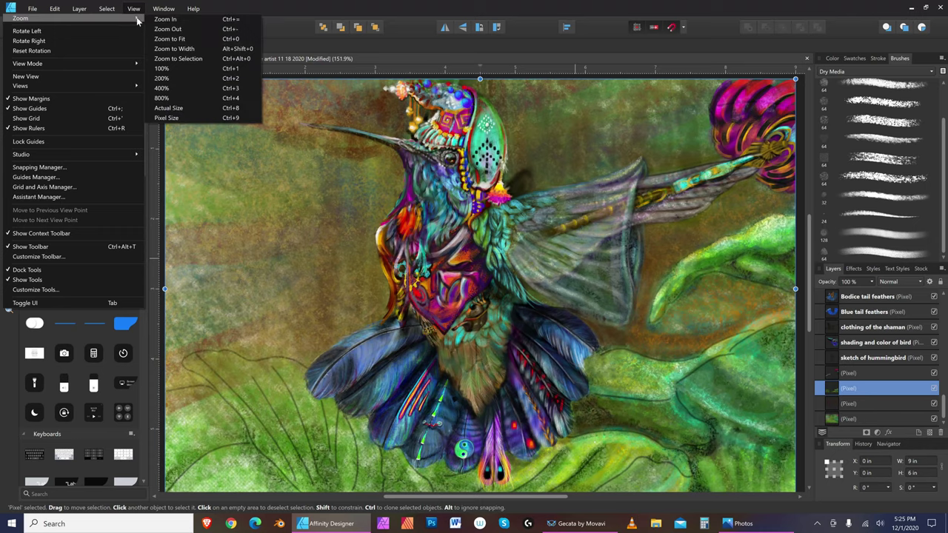
click(202, 47)
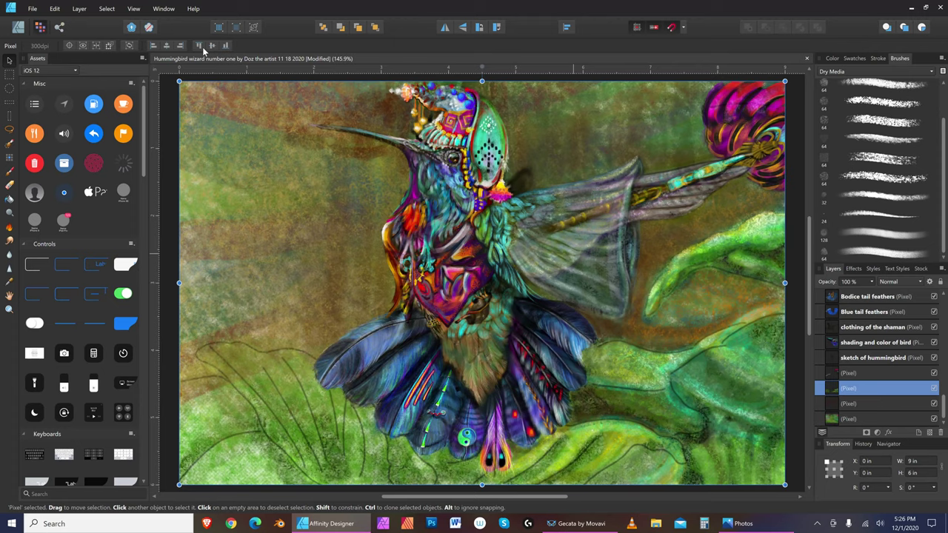
click(516, 186)
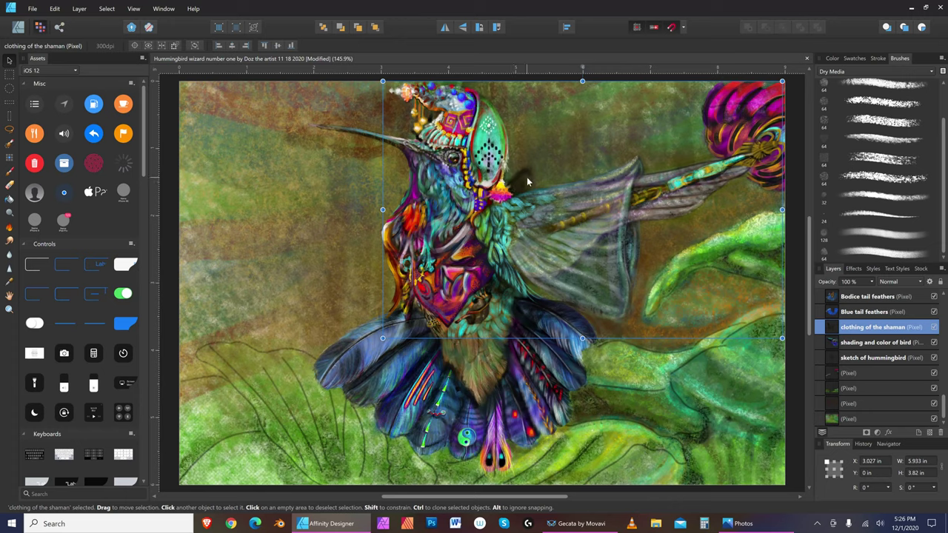
click(935, 327)
click(935, 328)
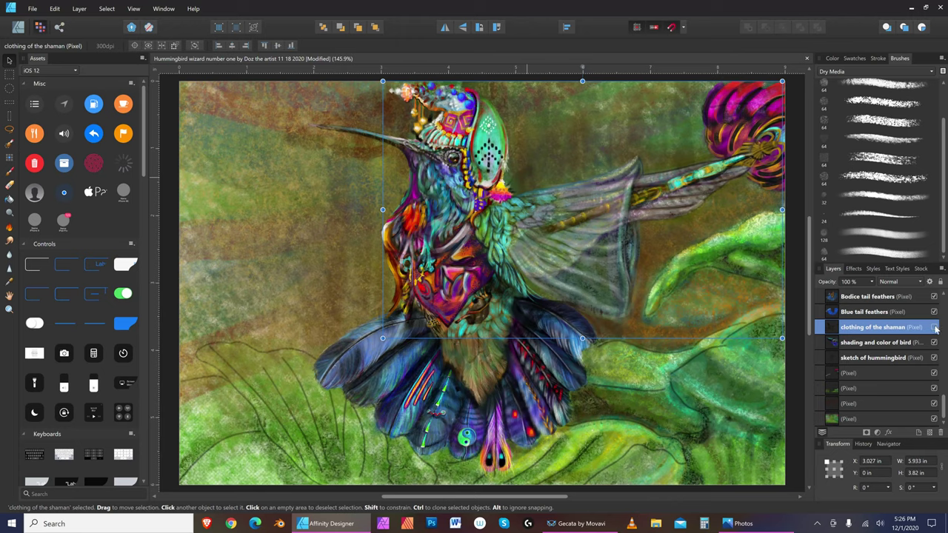
click(935, 328)
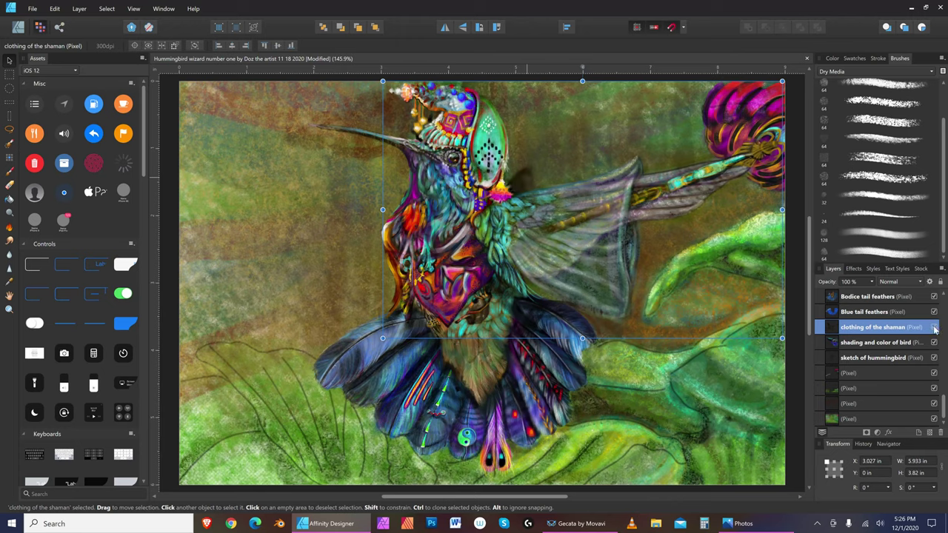
Step: Toggle the "clothing of the shaman" layer's visibility repeatedly to compare its effect on the painting, and leave it hidden
click(935, 328)
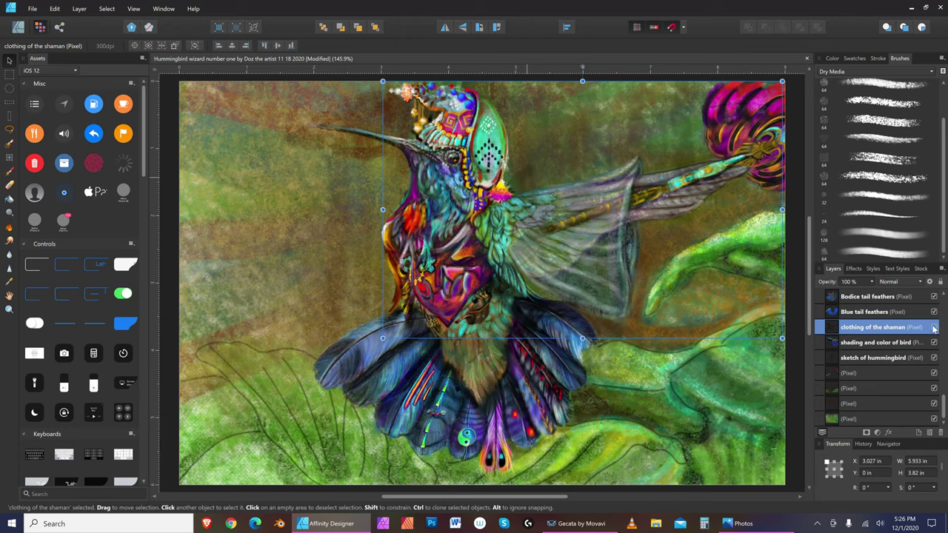
click(935, 328)
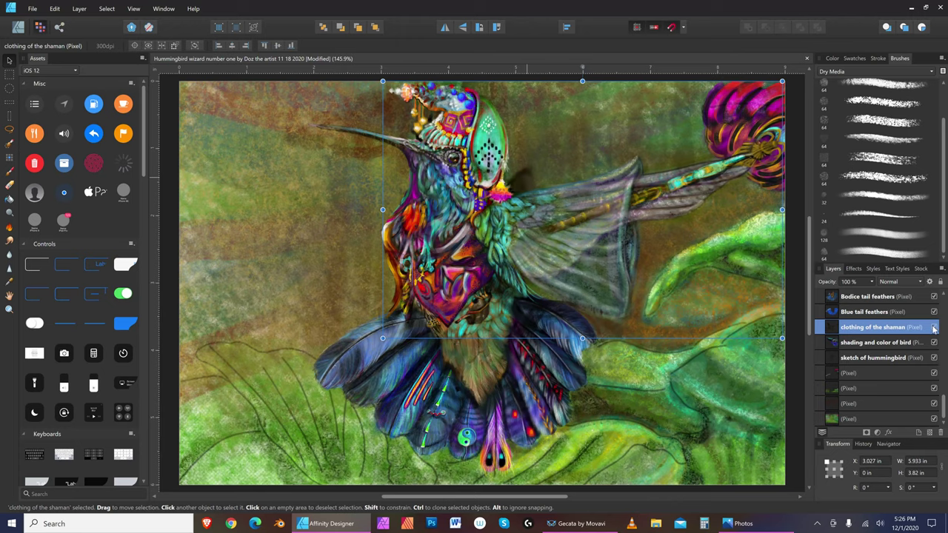
click(935, 328)
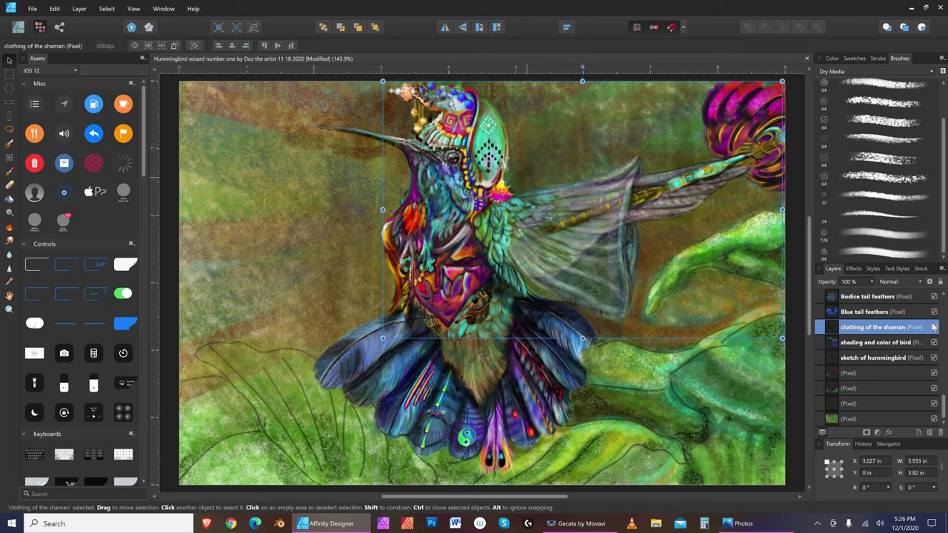
click(934, 328)
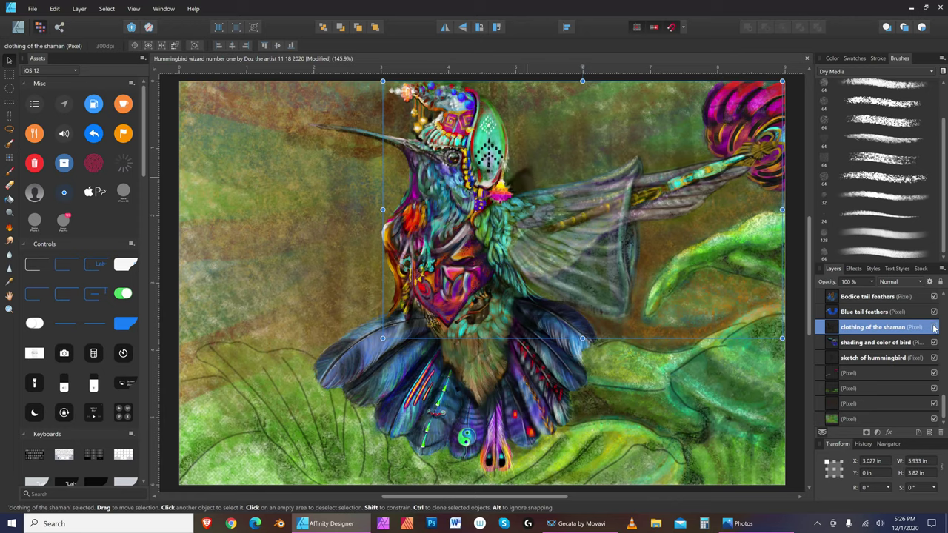
click(934, 328)
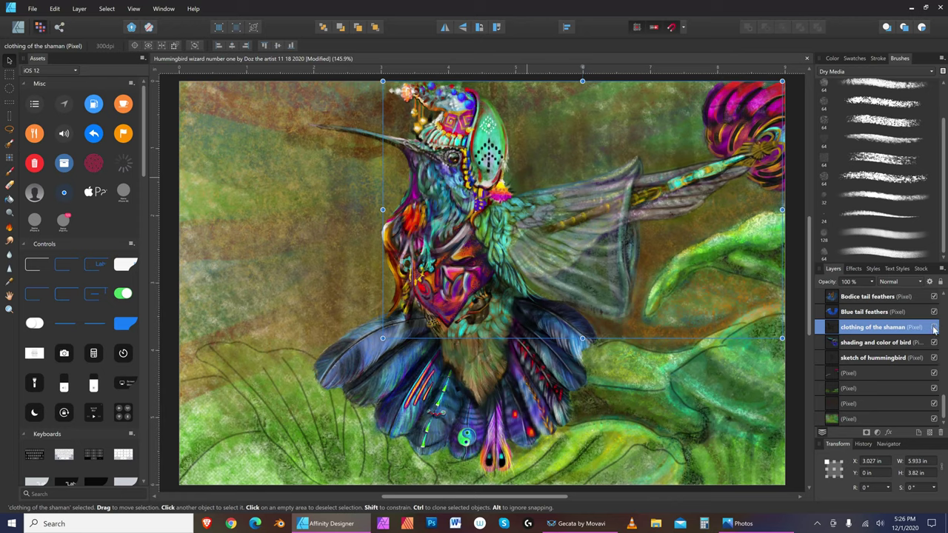
click(935, 328)
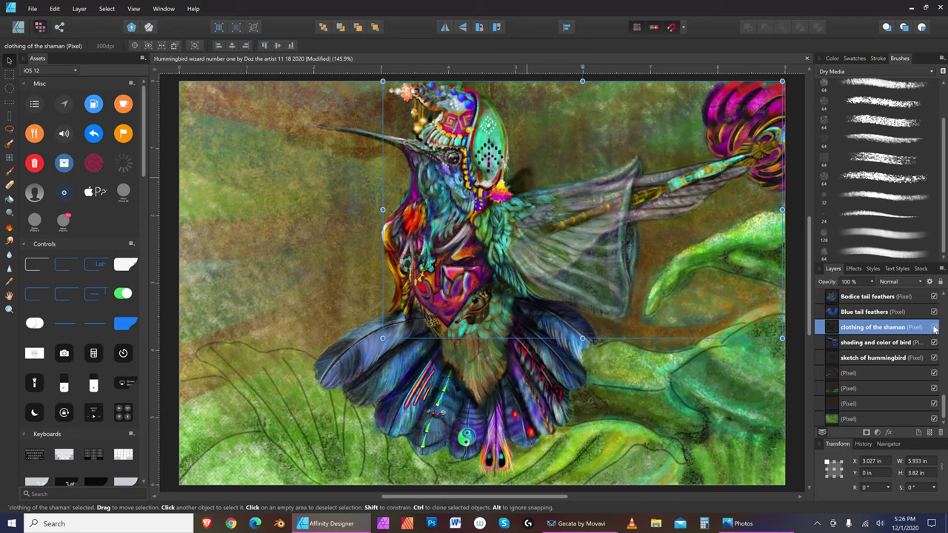
click(934, 328)
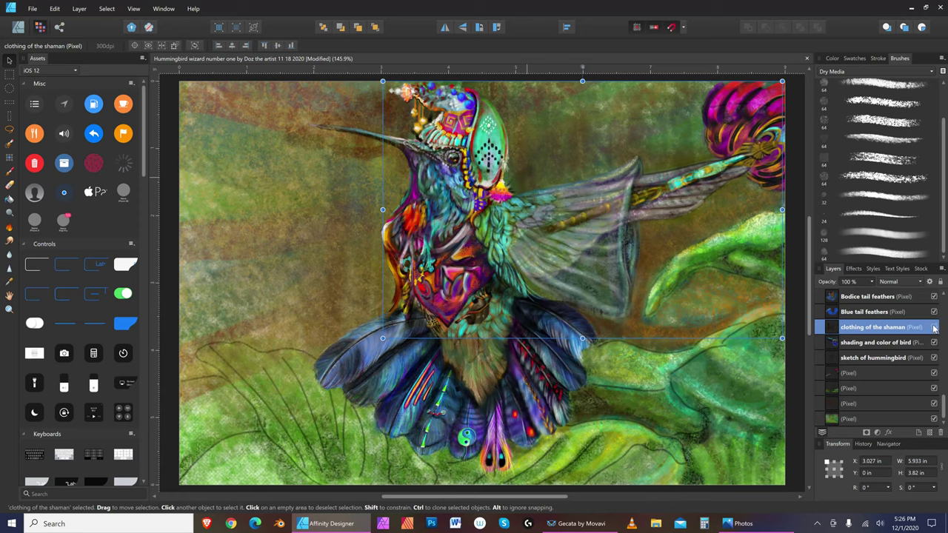
click(935, 328)
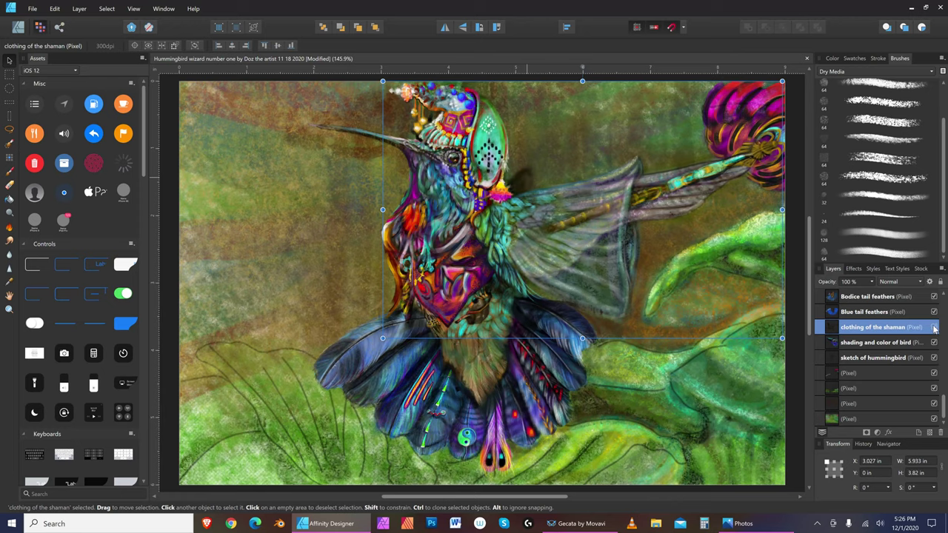
click(935, 328)
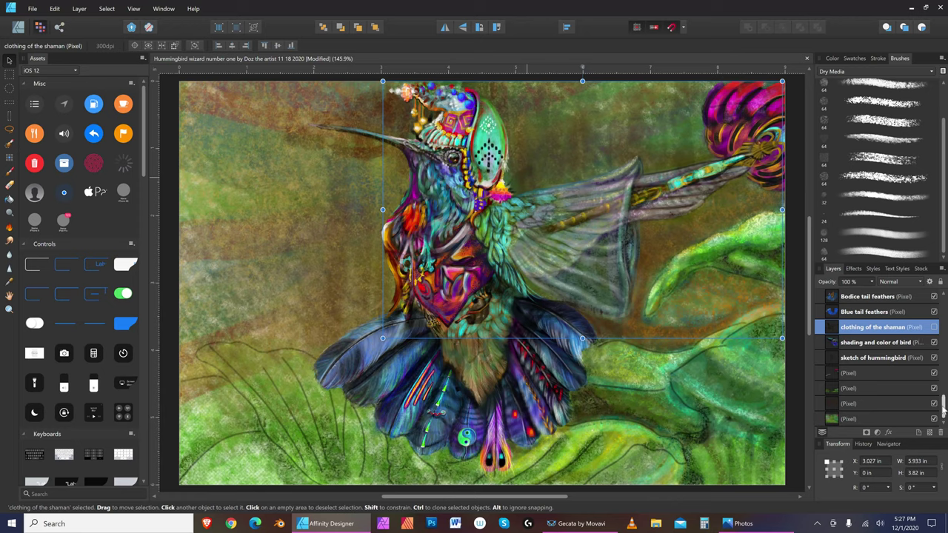
Step: Add a new pixel layer directly above "clothing of the shaman" and name it "Rear wing"
click(930, 432)
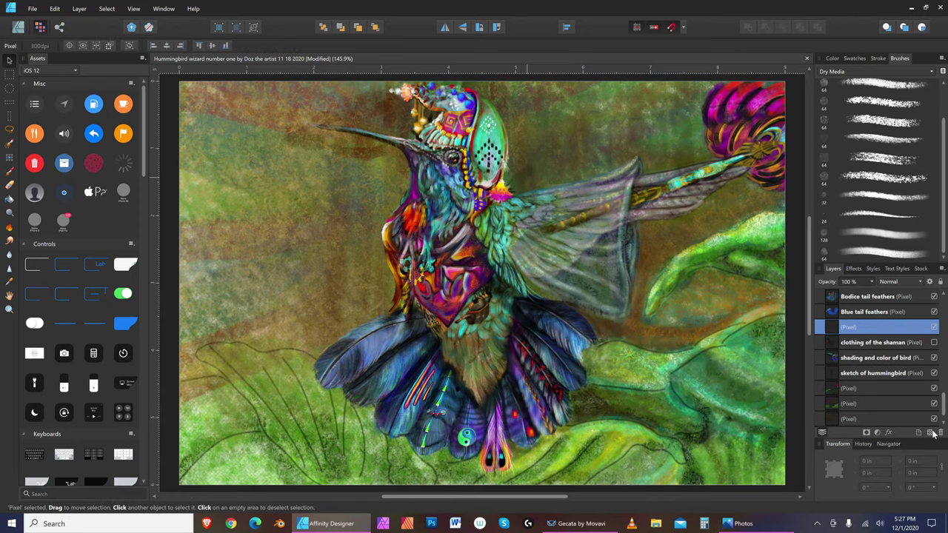
double_click(856, 327)
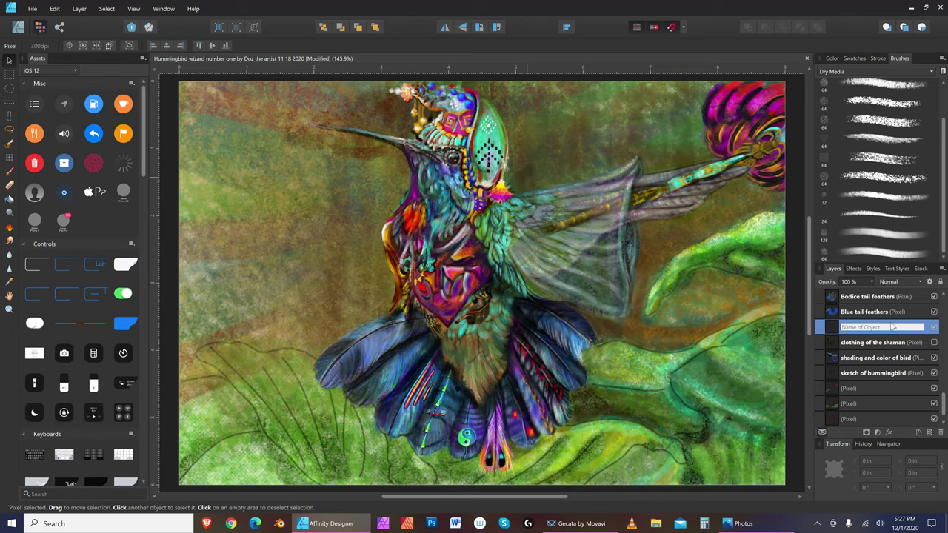
text(Rear wing)
key(Return)
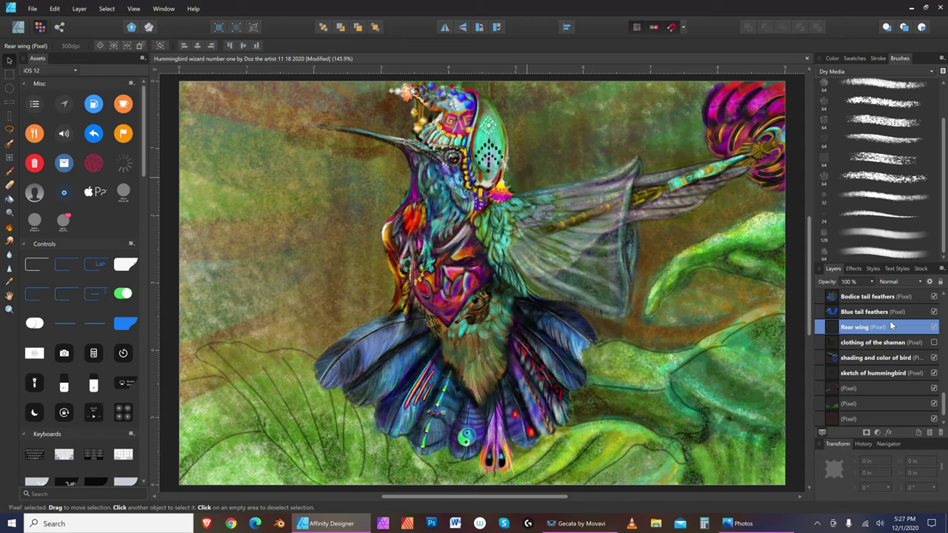
Step: Choose a textured Dry Media brush and set the colour to turquoise with H 185, S 81, L 58
click(899, 157)
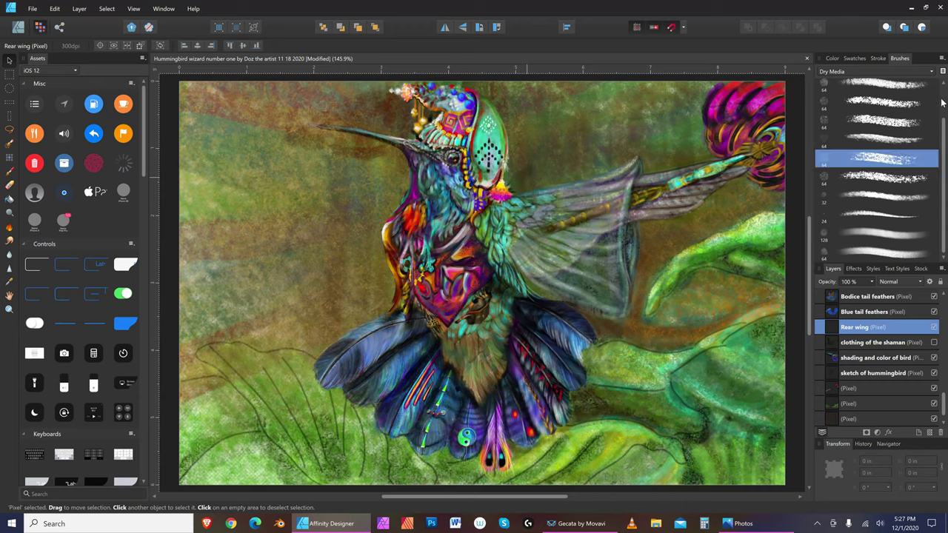
click(837, 58)
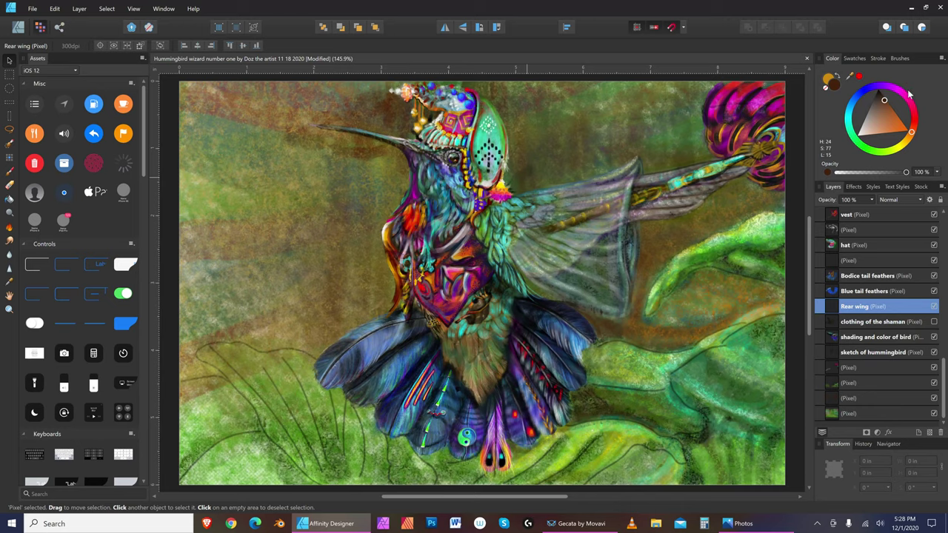
click(850, 125)
click(867, 111)
Step: Select the brown background texture layer and paint small turquoise speckles behind the hat with the Paint Brush, reducing its size
click(517, 183)
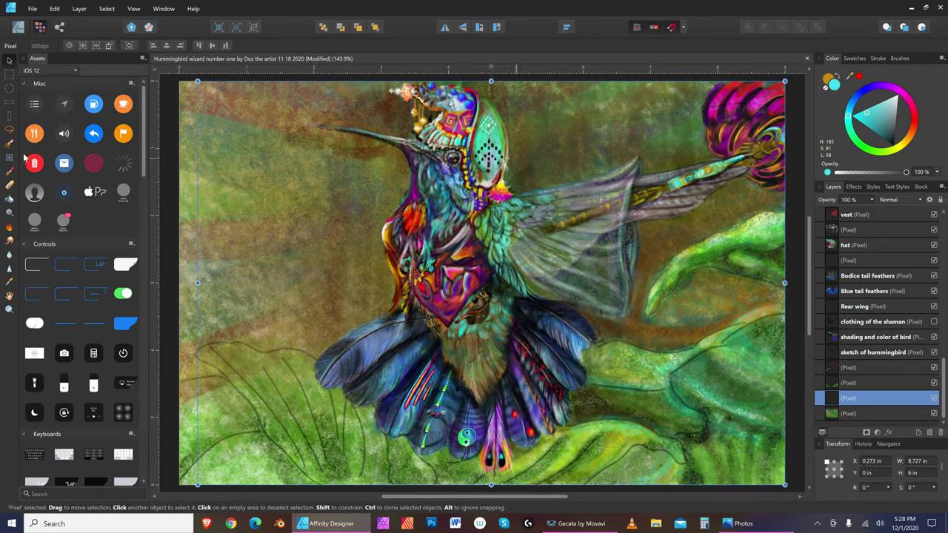
click(9, 172)
key(bracketleft)
key(bracketleft)
key(bracketleft)
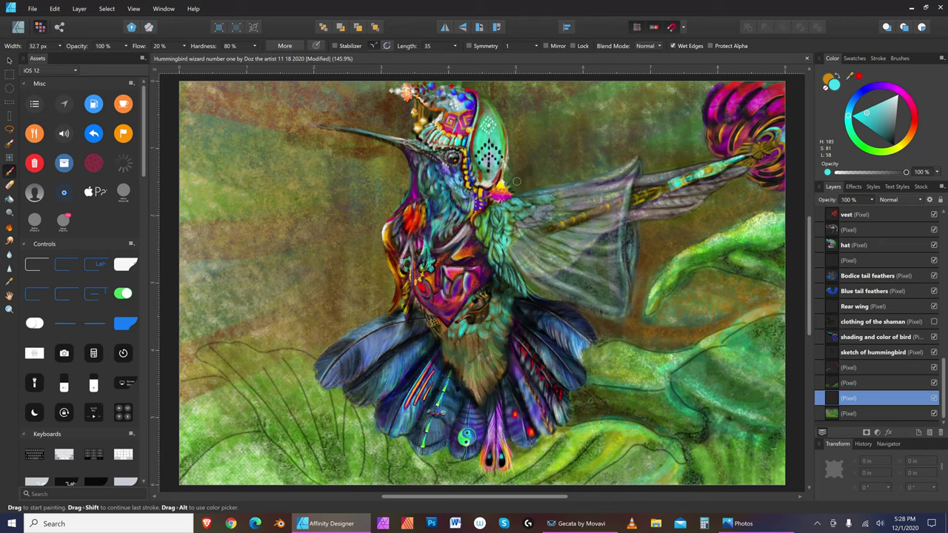
key(bracketright)
key(bracketleft)
key(bracketleft)
key(bracketleft)
key(bracketleft)
click(899, 58)
key(bracketleft)
key(bracketleft)
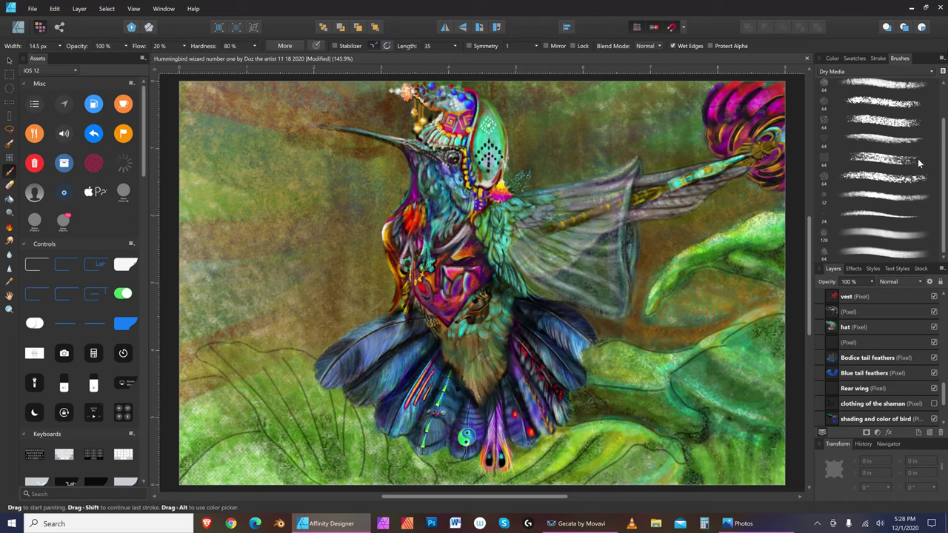
Step: Switch to an Acrylics brush and, reducing its width to 1.5 px, paint a small turquoise feathered shape behind the bird's shoulder
click(931, 71)
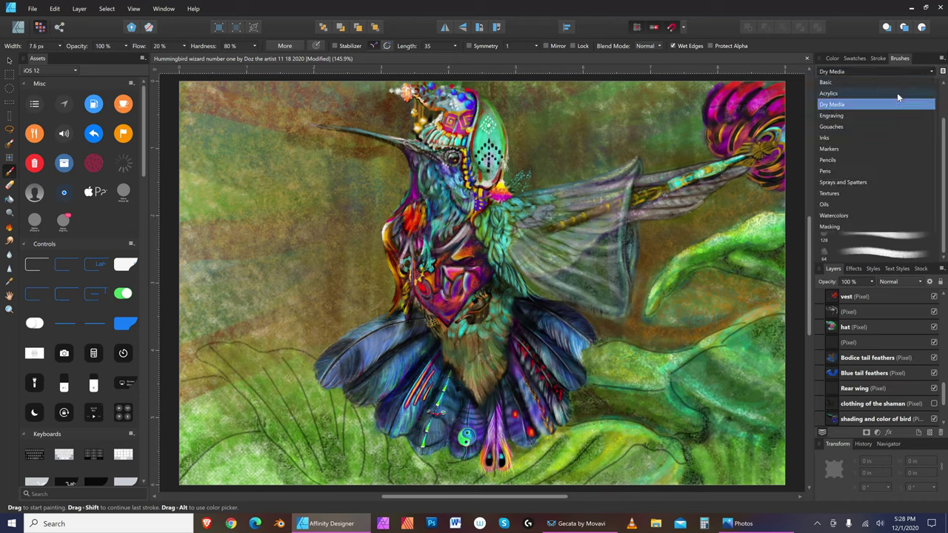
click(845, 99)
key(bracketleft)
key(bracketleft)
click(899, 217)
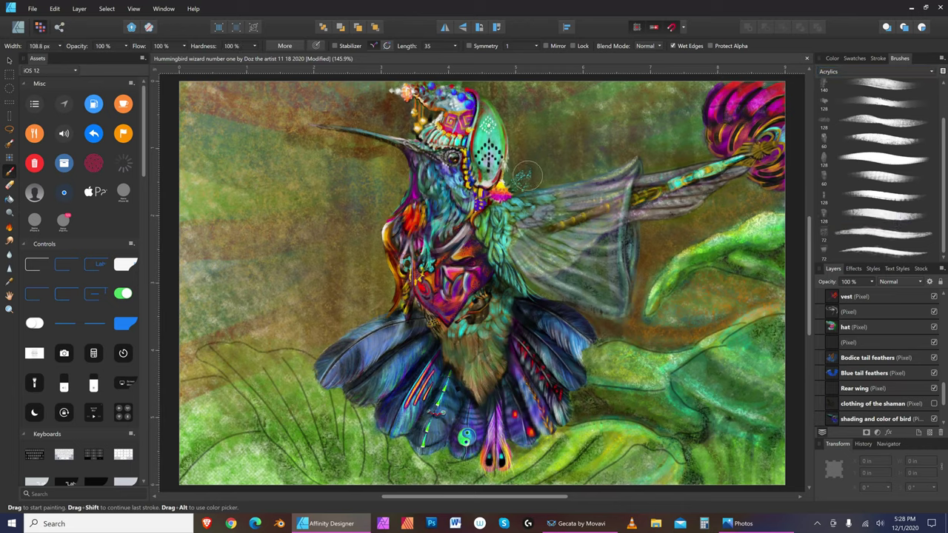
key(bracketleft)
key(bracketleft)
key(bracketleft)
key(bracketleft)
key(bracketleft)
key(bracketleft)
key(bracketleft)
key(bracketleft)
key(bracketleft)
key(bracketleft)
key(bracketleft)
key(bracketleft)
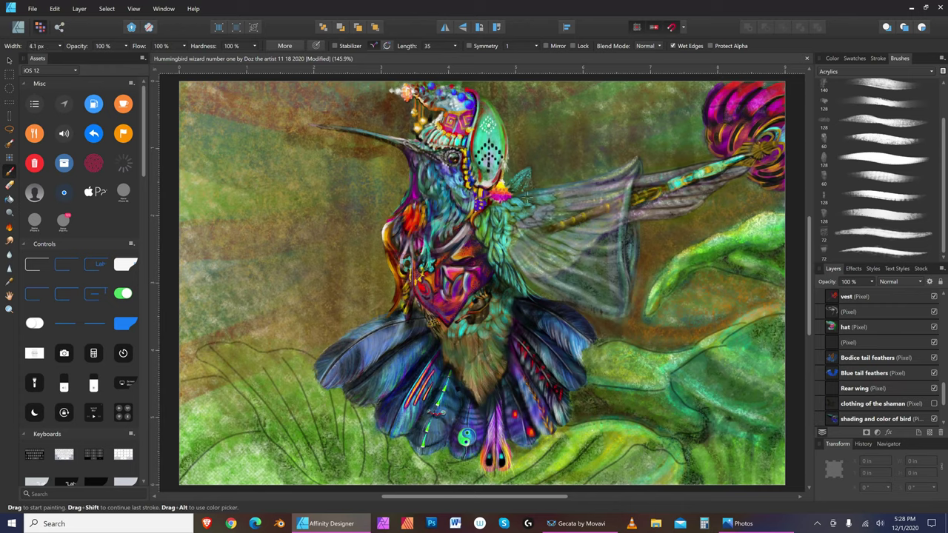
key(bracketleft)
key(bracketleft)
Step: Set the colour to bright blue (H 223, S 100, L 54) and paint blue over the small rear wing behind the hat
click(835, 58)
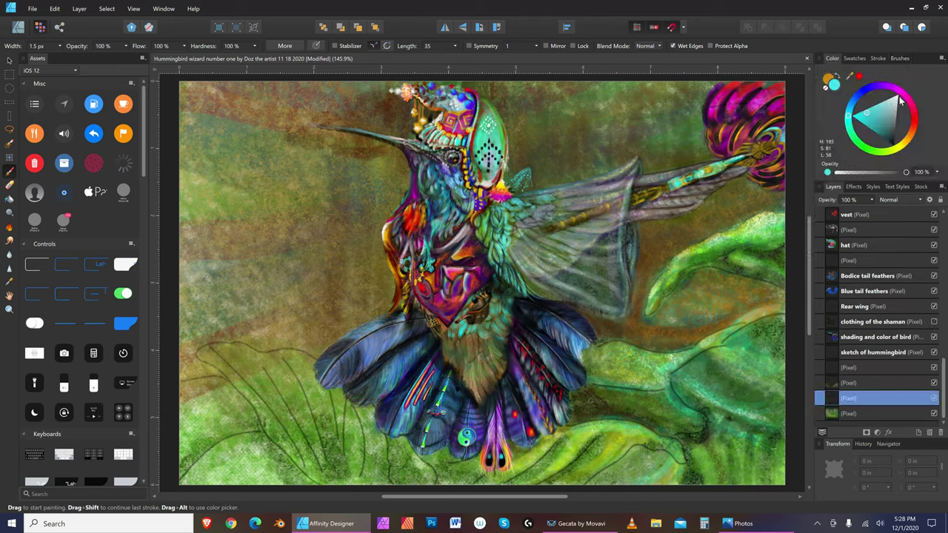
click(912, 132)
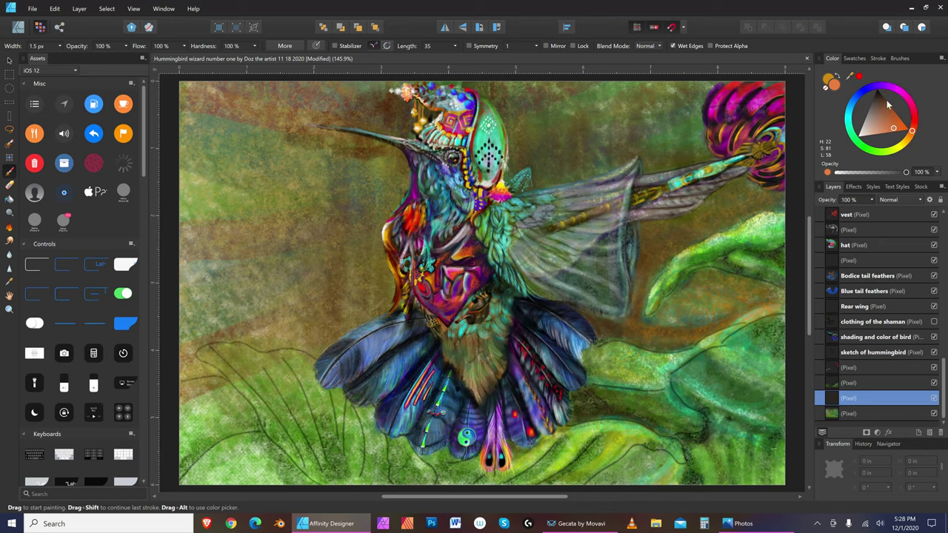
click(858, 100)
click(864, 99)
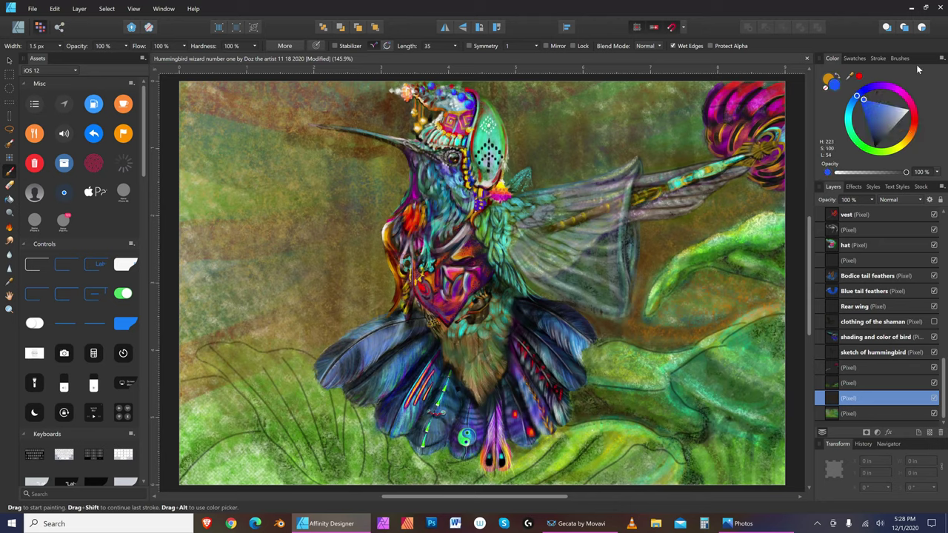
key(bracketright)
key(bracketright)
key(bracketright)
key(bracketright)
key(bracketleft)
key(bracketleft)
key(bracketleft)
key(bracketleft)
key(bracketleft)
key(bracketleft)
key(bracketleft)
key(bracketleft)
Step: Set the colour to dark blue (H 223, S 78, L 20) and shade the small rear wing behind the hat
click(873, 130)
key(bracketright)
key(bracketright)
key(bracketright)
key(bracketright)
key(bracketright)
click(514, 187)
key(bracketleft)
key(bracketleft)
key(bracketleft)
key(bracketleft)
click(511, 182)
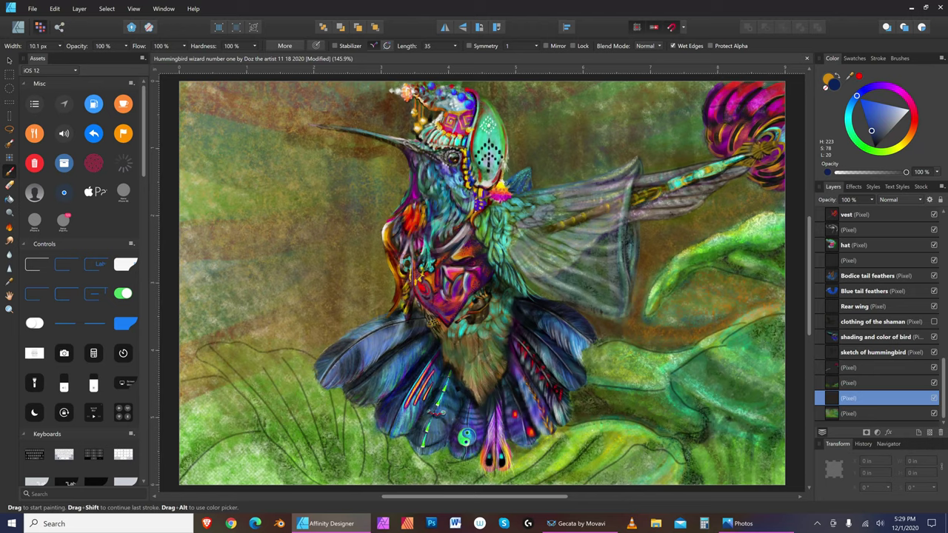
Step: Extend the small rear wing upward into a pointed tip with dark blue strokes of varying brush width
key(bracketright)
key(bracketright)
key(bracketright)
key(bracketright)
key(bracketright)
key(bracketright)
key(bracketright)
key(bracketleft)
key(bracketleft)
key(bracketleft)
key(bracketleft)
key(bracketleft)
key(bracketleft)
key(bracketleft)
key(bracketleft)
key(bracketright)
key(bracketright)
key(bracketright)
key(bracketright)
key(bracketright)
key(bracketright)
Step: Set the colour to near-black (H 223, S 0, L 5) and add fine dark strokes to the base of the small rear wing
click(908, 114)
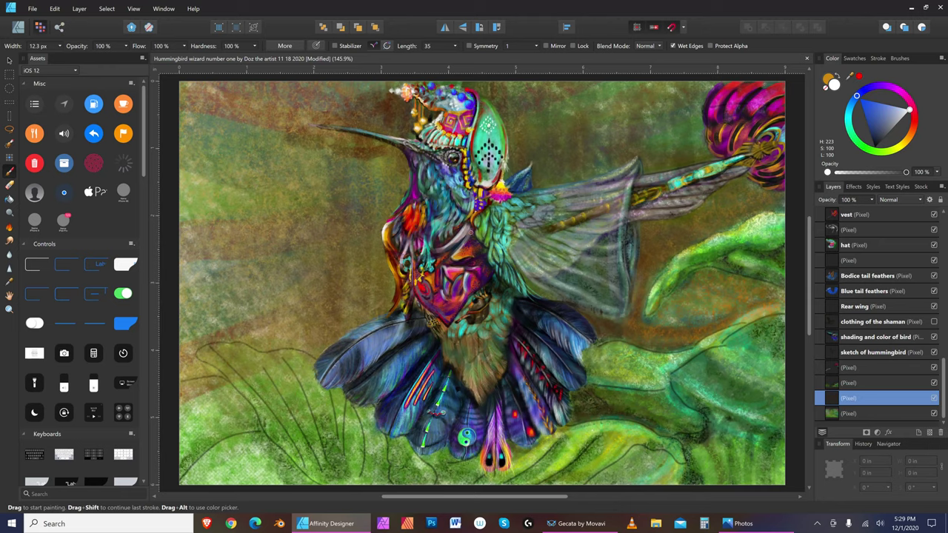
click(880, 136)
click(876, 146)
drag(529, 188, 518, 191)
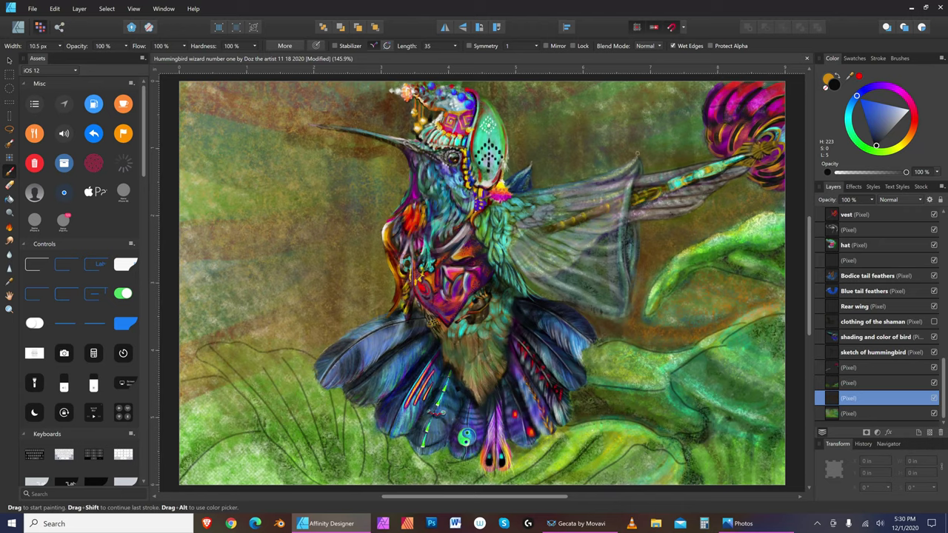
key(bracketleft)
key(bracketleft)
key(bracketleft)
key(bracketleft)
Step: Change the brush colour to purple (H 282) and paint purple tints into the small rear wing with varying brush widths
click(888, 89)
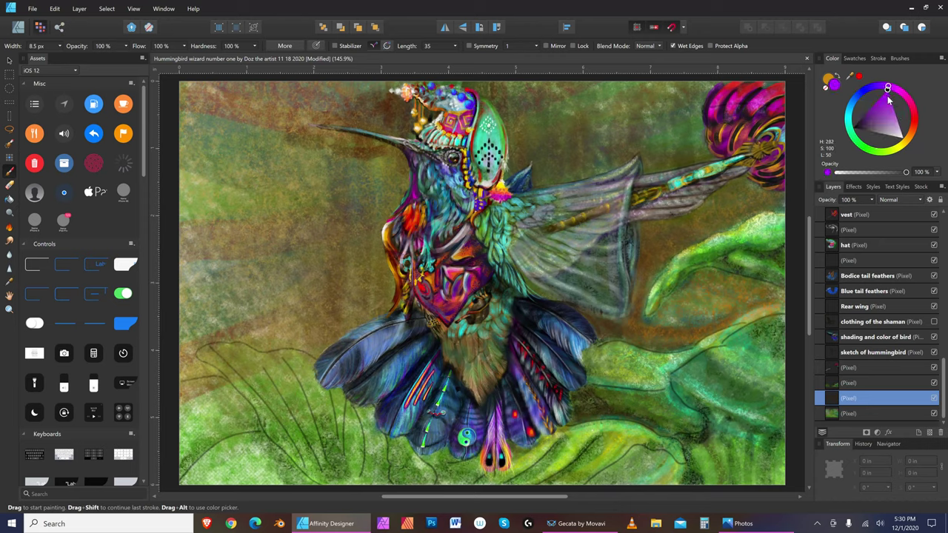
drag(871, 113, 892, 99)
key(bracketright)
key(bracketright)
key(bracketright)
key(bracketright)
key(bracketleft)
key(bracketleft)
key(bracketleft)
key(bracketright)
key(bracketright)
Step: Change the brush colour to dark yellow (H 55, S 92, L 36) and adjust the brush width for painting the small rear wing
click(902, 148)
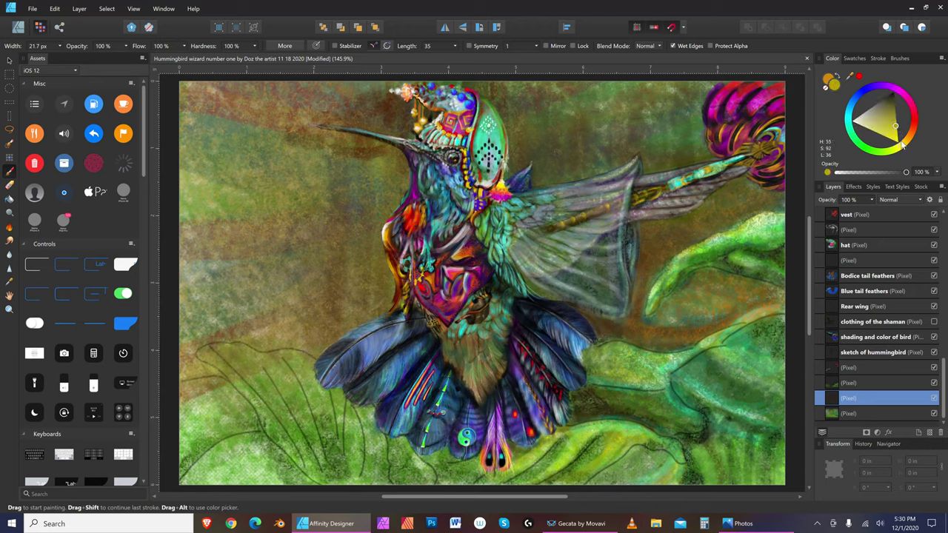
key(bracketleft)
key(bracketleft)
key(bracketleft)
key(bracketright)
key(bracketright)
key(bracketright)
key(bracketleft)
key(bracketright)
key(bracketright)
key(bracketright)
Step: Set the colour to pale yellow (H 55, S 55, L 84) and paint a thin highlight along the small rear wing's outer edge
click(868, 117)
key(bracketleft)
key(bracketleft)
key(bracketleft)
key(bracketleft)
key(bracketleft)
drag(521, 170, 535, 159)
key(bracketright)
key(bracketright)
key(bracketleft)
key(bracketleft)
key(bracketright)
key(bracketright)
key(bracketright)
key(bracketright)
key(bracketleft)
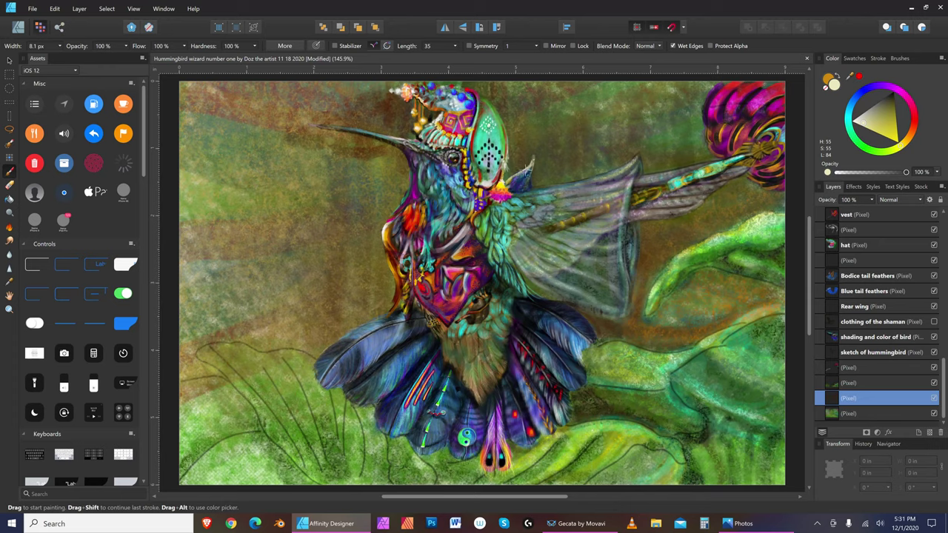
Step: Strengthen the pale highlight along the small rear wing's edge and tip with varied brush widths, and save the document
key(bracketright)
key(bracketleft)
key(bracketleft)
key(bracketleft)
key(bracketright)
key(bracketright)
key(bracketright)
key(bracketright)
click(32, 8)
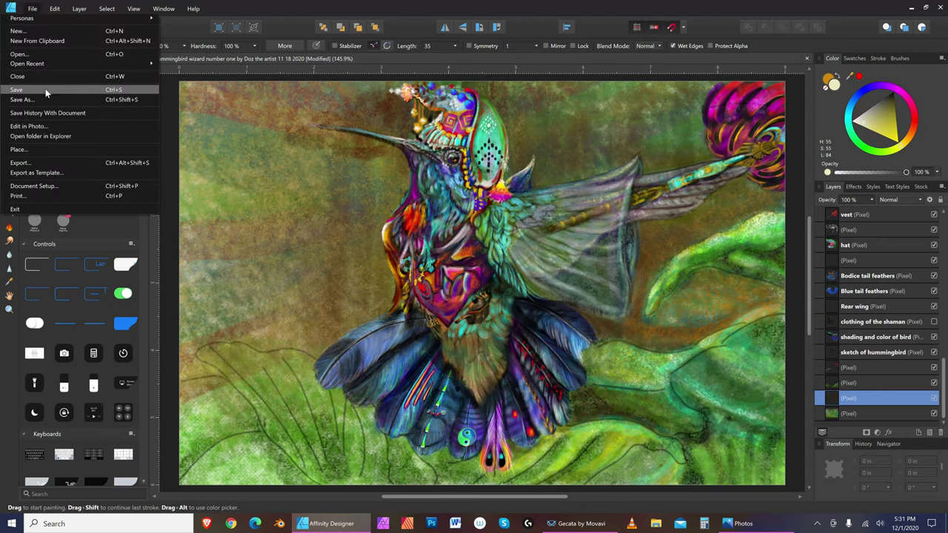
key(Escape)
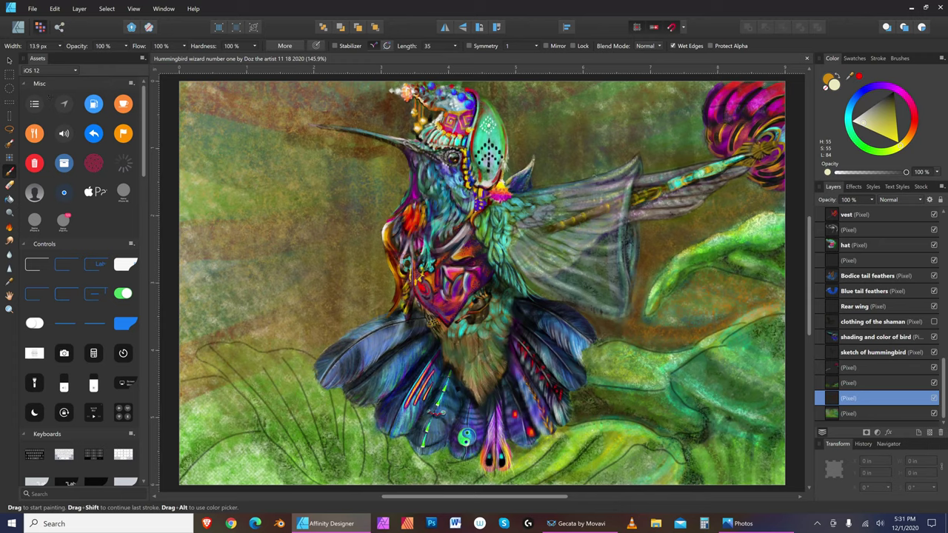
Step: Select the pixel layer with the light strokes on the translucent front wing from the artwork, and hide it
click(9, 62)
click(606, 185)
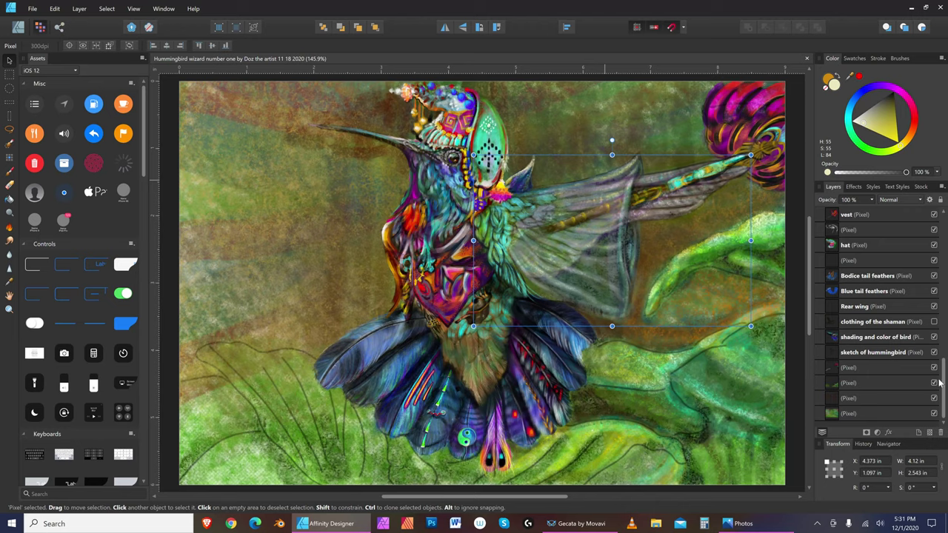
scroll(944, 383, up, 5)
scroll(938, 296, down, 1)
scroll(939, 296, up, 1)
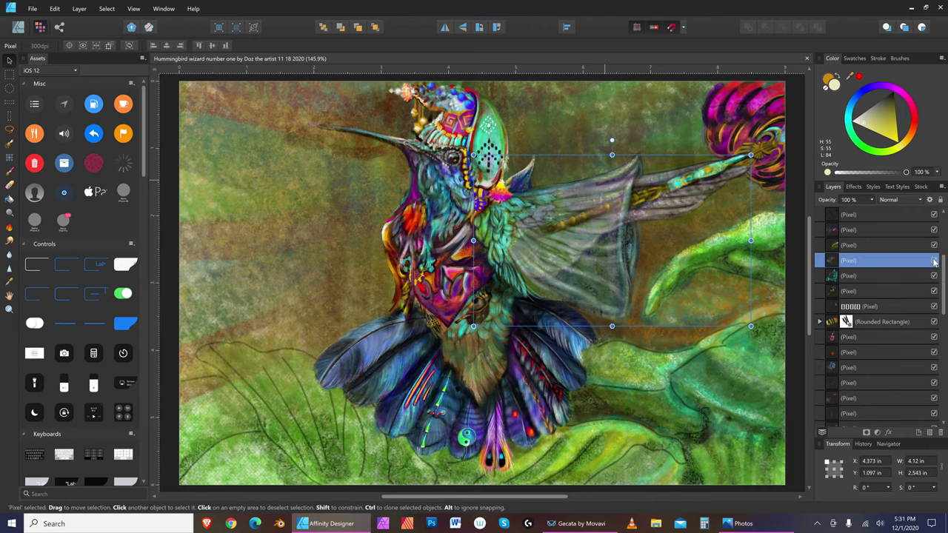
click(933, 261)
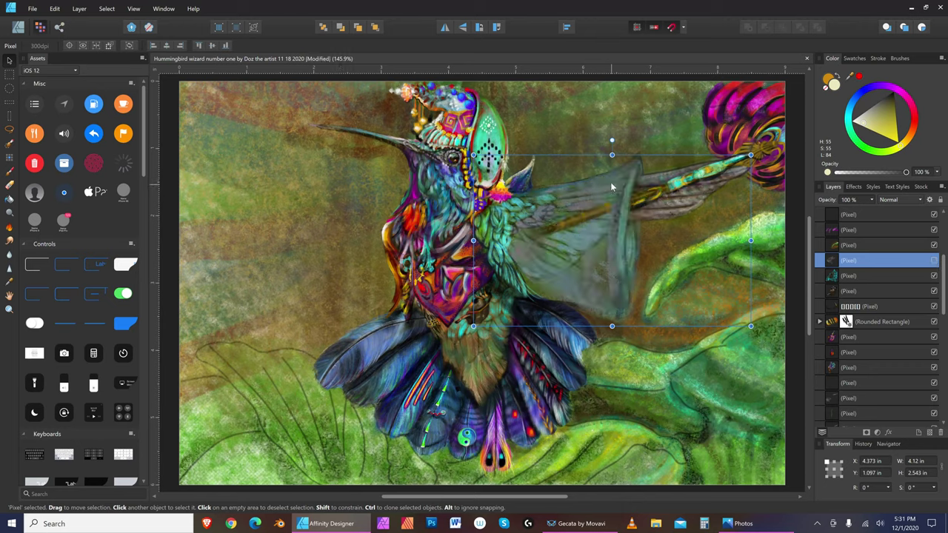
Step: Show the front wing's light-stroke layer again and set the paint brush colour to near-white (H 55, S 9, L 89)
click(934, 260)
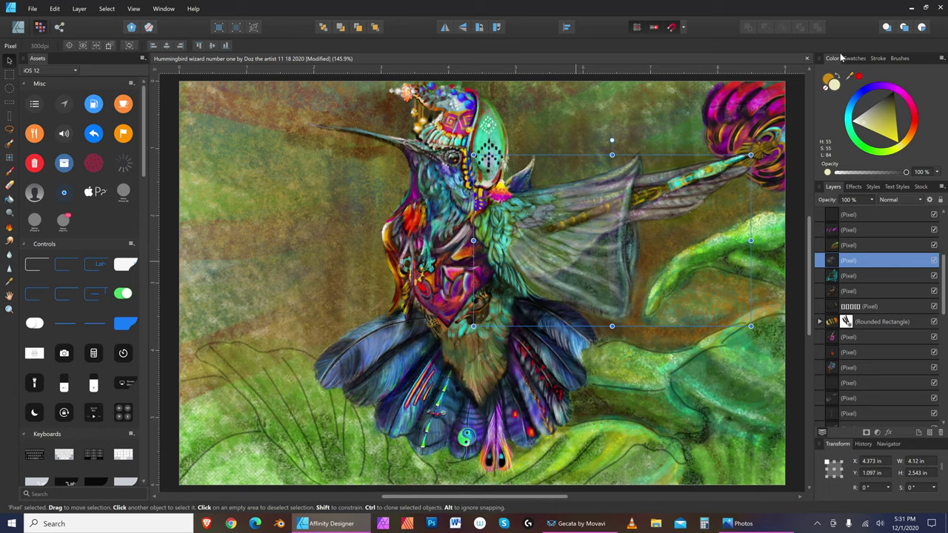
click(857, 119)
key(b)
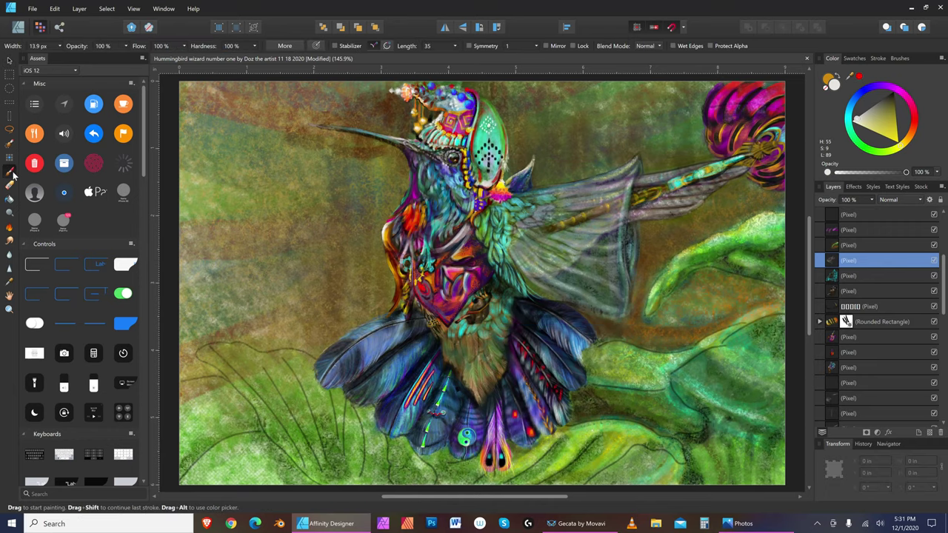
Step: Paint near-white highlights along the translucent front wing's upper edge and pointed tip, varying the brush width
key(bracketright)
mouse_move(548, 191)
mouse_down()
mouse_move(619, 172)
mouse_move(607, 176)
mouse_move(637, 156)
mouse_move(552, 189)
mouse_move(582, 181)
mouse_up()
key(bracketleft)
key(bracketleft)
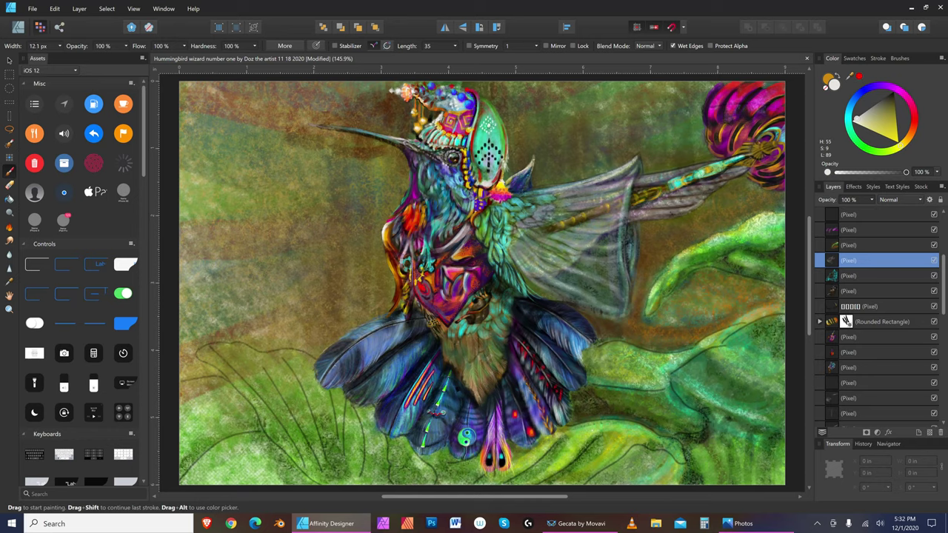
key(bracketright)
key(bracketright)
key(bracketright)
key(bracketleft)
key(bracketleft)
key(bracketleft)
key(bracketleft)
key(bracketleft)
key(bracketleft)
key(bracketright)
key(bracketright)
key(bracketright)
key(bracketright)
key(bracketright)
key(bracketleft)
key(bracketleft)
key(bracketleft)
key(bracketleft)
key(bracketright)
key(bracketright)
key(bracketright)
key(bracketright)
key(bracketleft)
key(bracketleft)
key(bracketleft)
key(bracketright)
key(bracketright)
key(bracketright)
Step: Clean up the highlight around the front wing's tip with the eraser at varied widths
key(e)
key(bracketright)
key(bracketright)
key(bracketright)
key(bracketright)
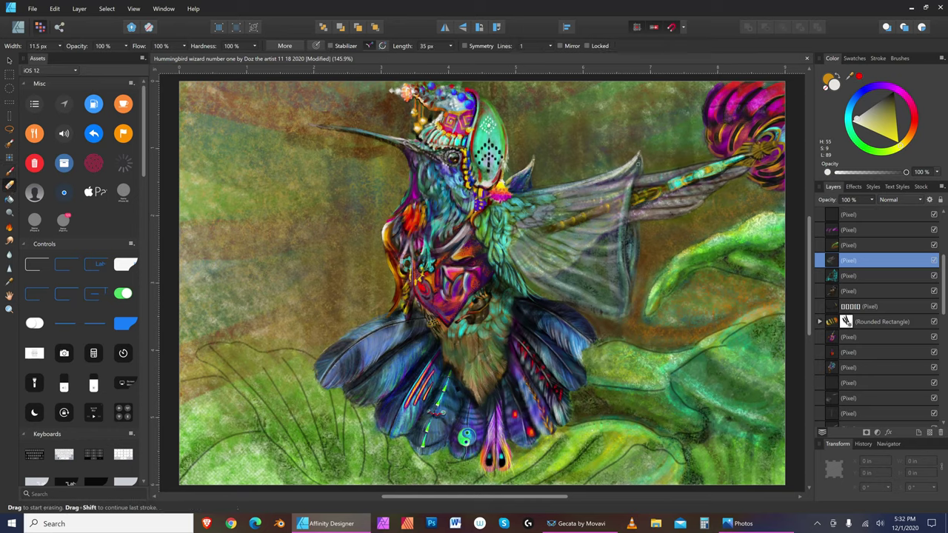
key(bracketleft)
key(bracketleft)
key(bracketleft)
Step: Return to the paint brush and add near-white highlights down the front wing's outer edge with wider strokes
click(10, 171)
key(bracketright)
key(bracketright)
key(bracketright)
key(bracketright)
key(bracketright)
key(bracketright)
key(bracketright)
key(bracketright)
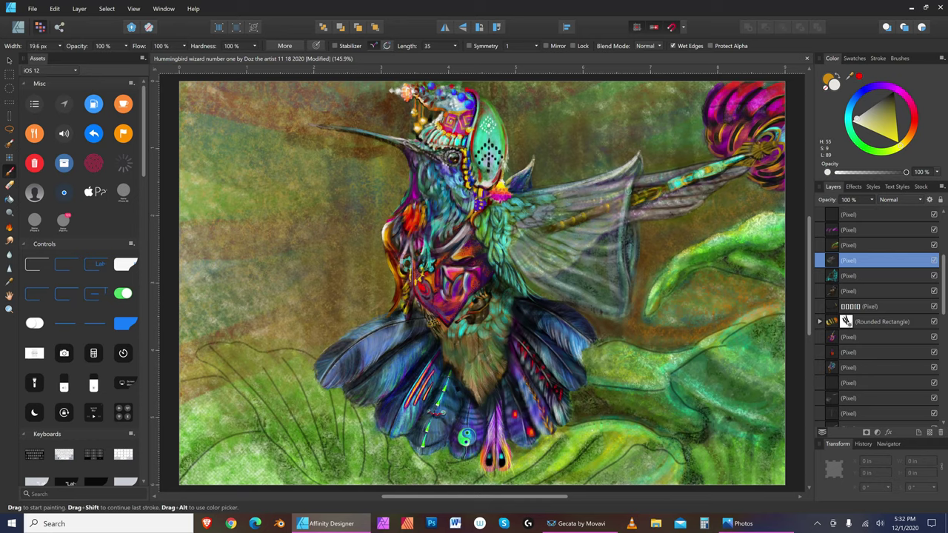
key(bracketright)
key(bracketright)
key(bracketleft)
key(bracketleft)
key(bracketleft)
key(bracketleft)
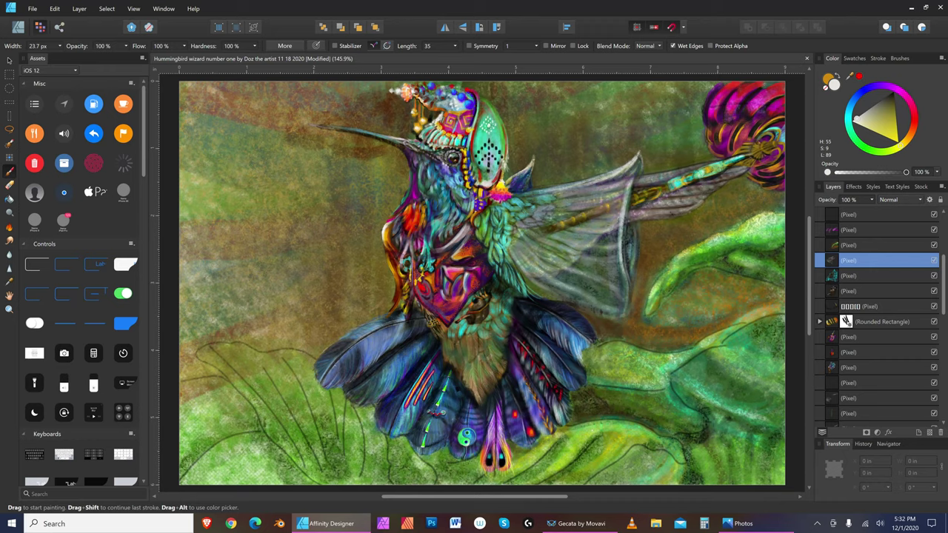
Step: Strengthen the pale strokes on the folds and lower part of the translucent front wing, using varied brush widths
key(bracketright)
key(bracketright)
key(bracketright)
key(bracketright)
key(bracketright)
key(bracketright)
key(bracketleft)
key(bracketleft)
key(bracketleft)
key(bracketleft)
key(bracketleft)
key(bracketleft)
key(bracketleft)
key(bracketleft)
key(bracketleft)
key(bracketright)
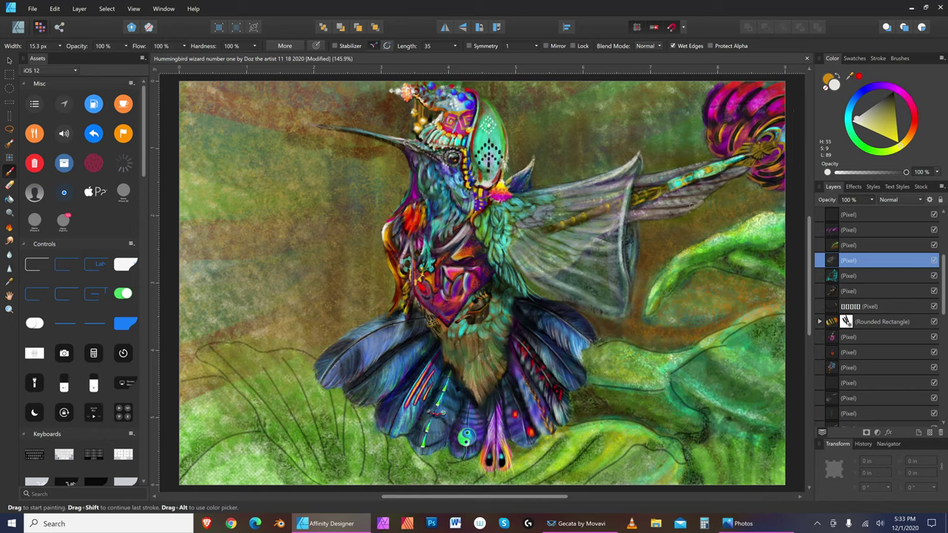
key(bracketleft)
key(bracketleft)
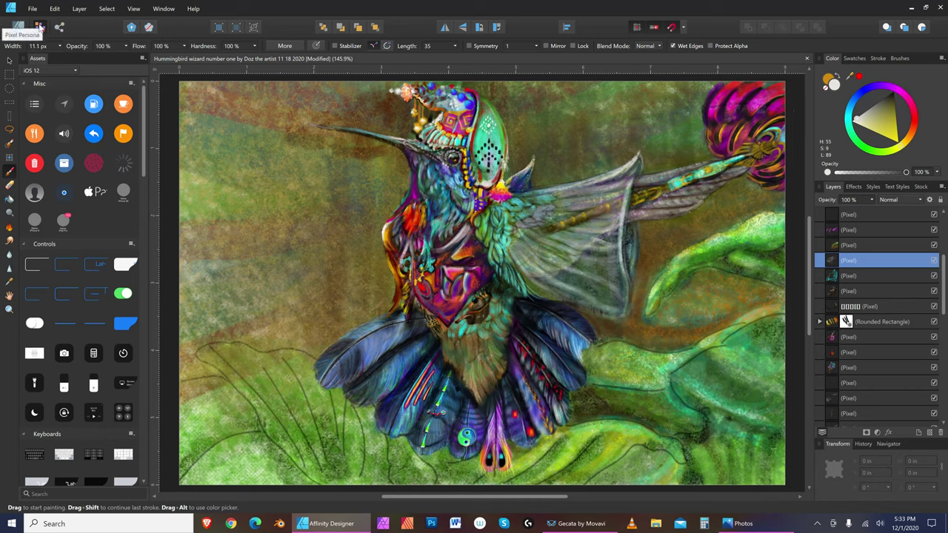
Step: Finish the pale feather highlights across the front wing with varied brush widths, and save the document
click(40, 28)
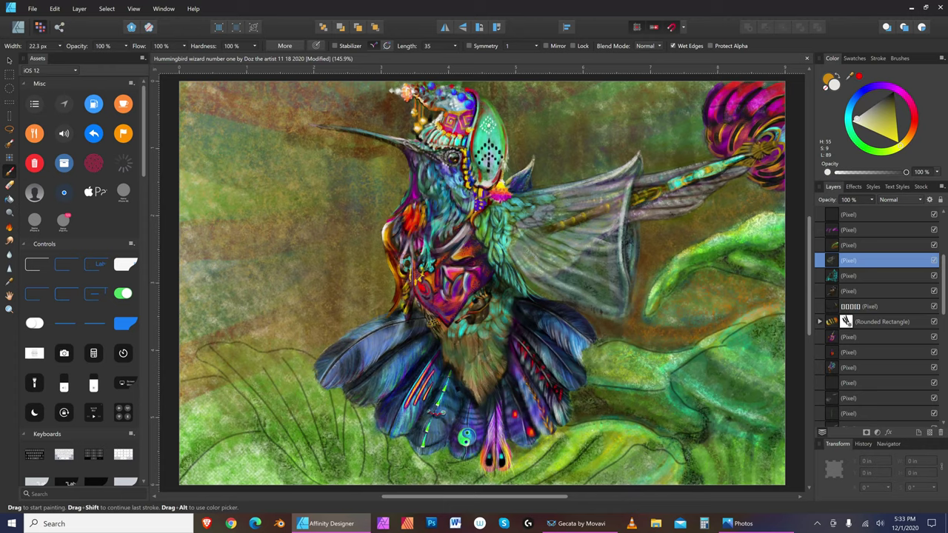
key(bracketright)
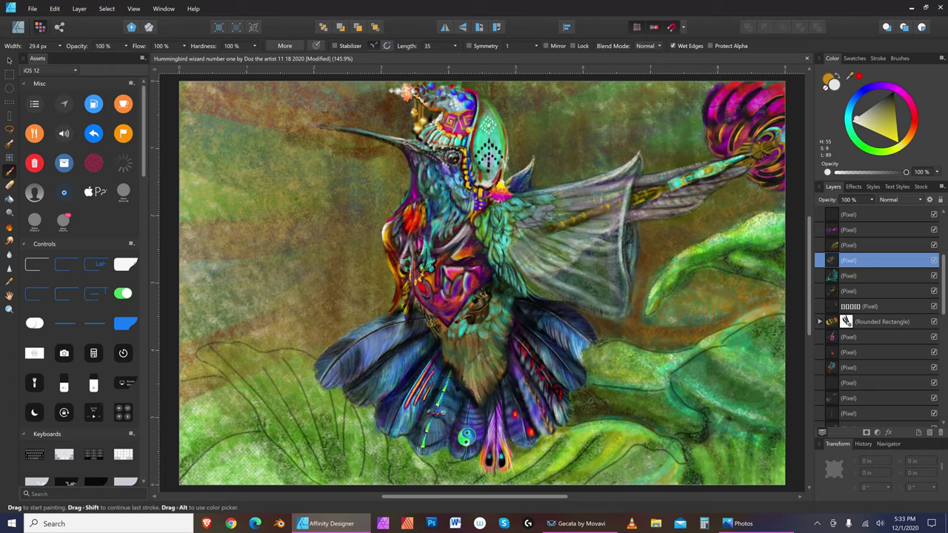
key(bracketleft)
key(bracketleft)
key(bracketleft)
key(bracketleft)
key(bracketleft)
key(bracketright)
key(bracketright)
key(bracketright)
key(bracketright)
key(bracketleft)
key(bracketleft)
key(bracketleft)
key(bracketleft)
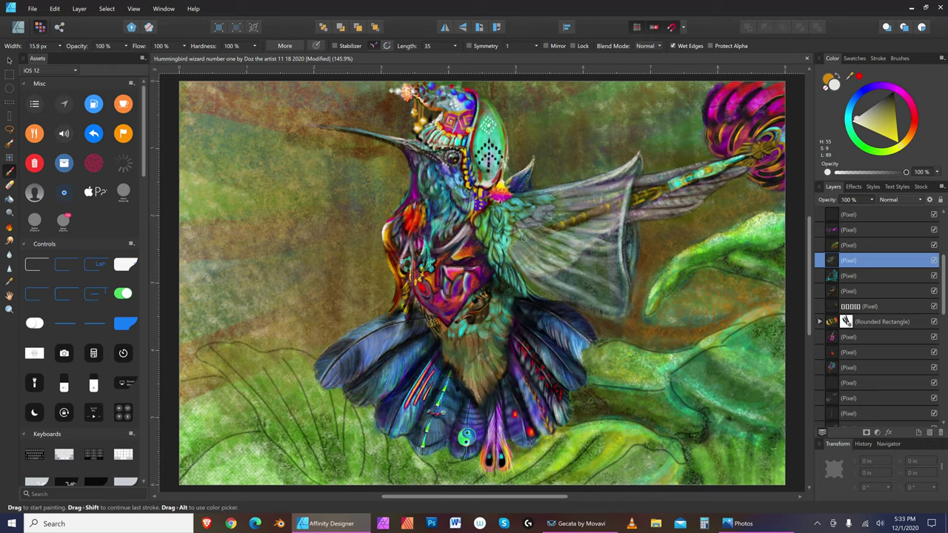
key(bracketright)
key(bracketleft)
key(bracketright)
click(32, 9)
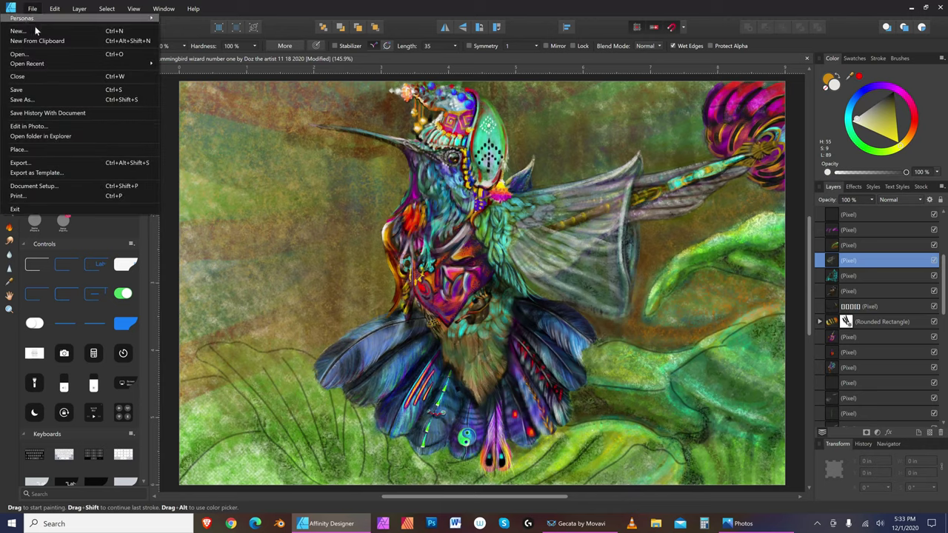
click(37, 89)
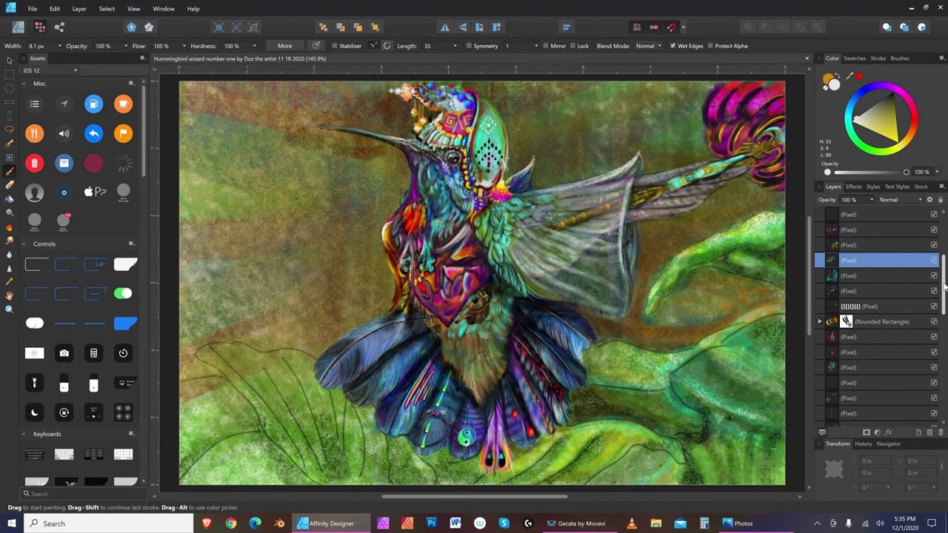
Step: Select the lowest background pixel layer and check its content by hiding it and showing it again
drag(945, 287, 944, 339)
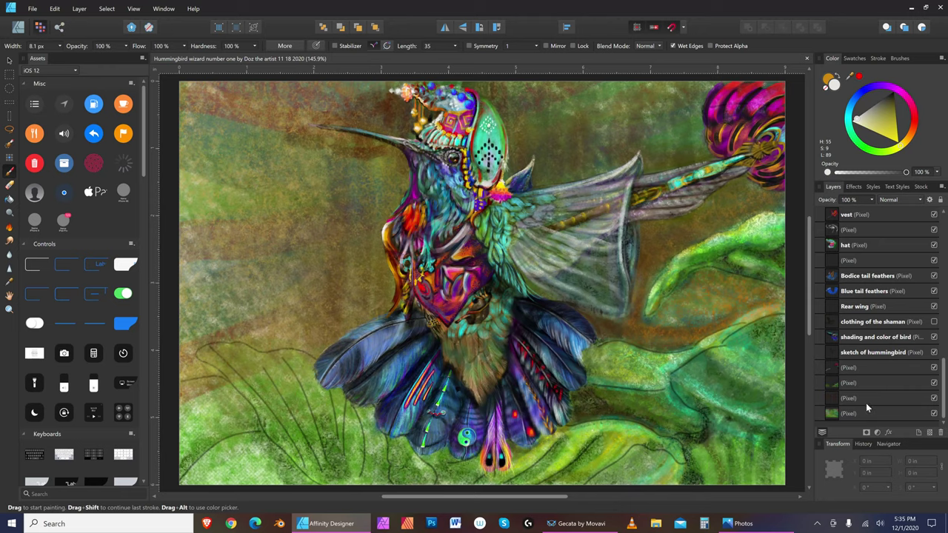
click(866, 412)
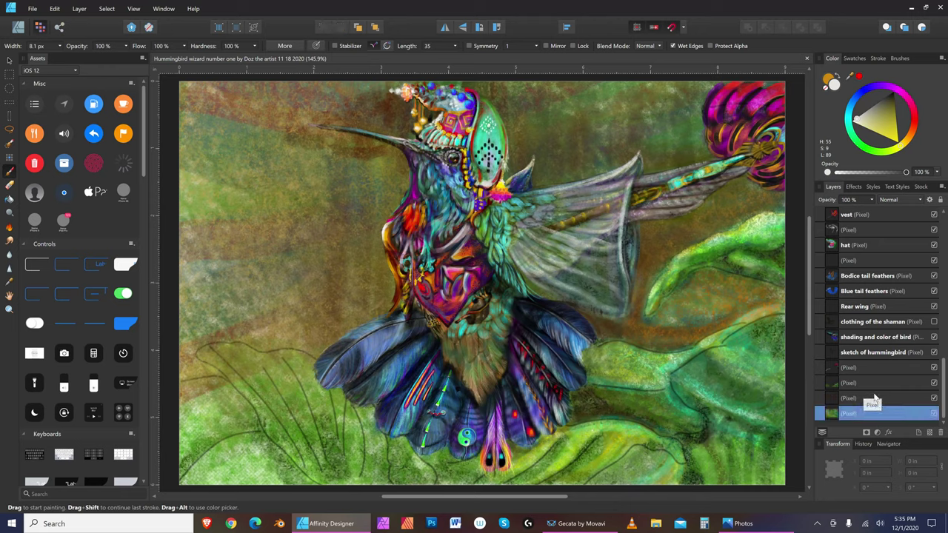
click(874, 399)
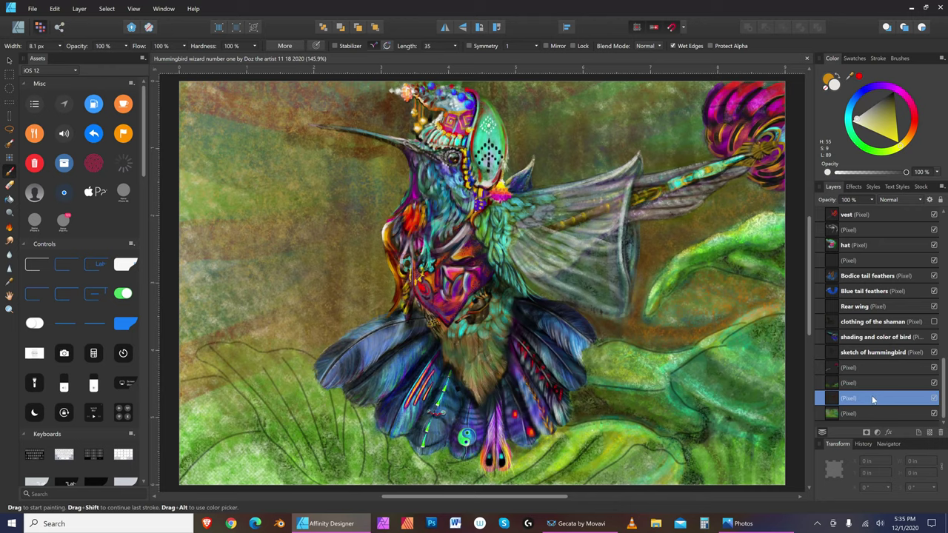
click(867, 413)
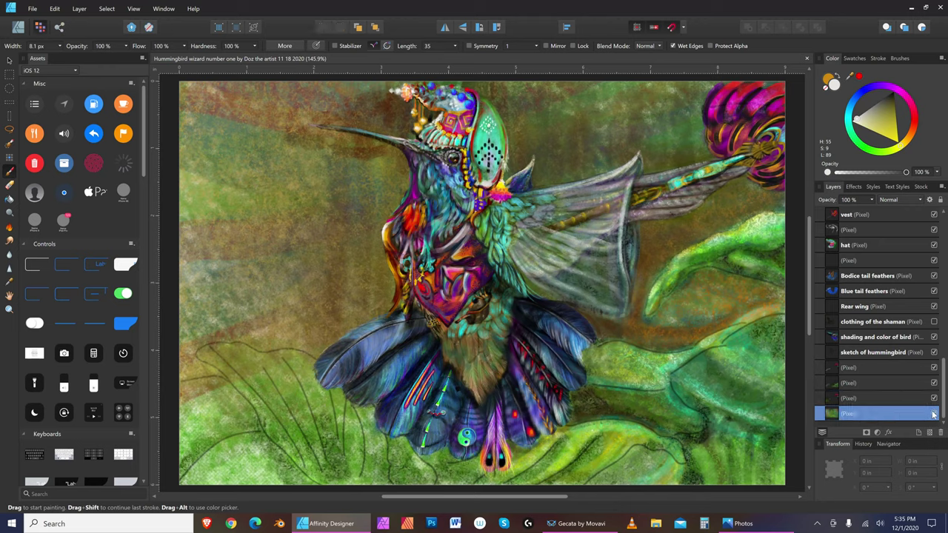
click(934, 414)
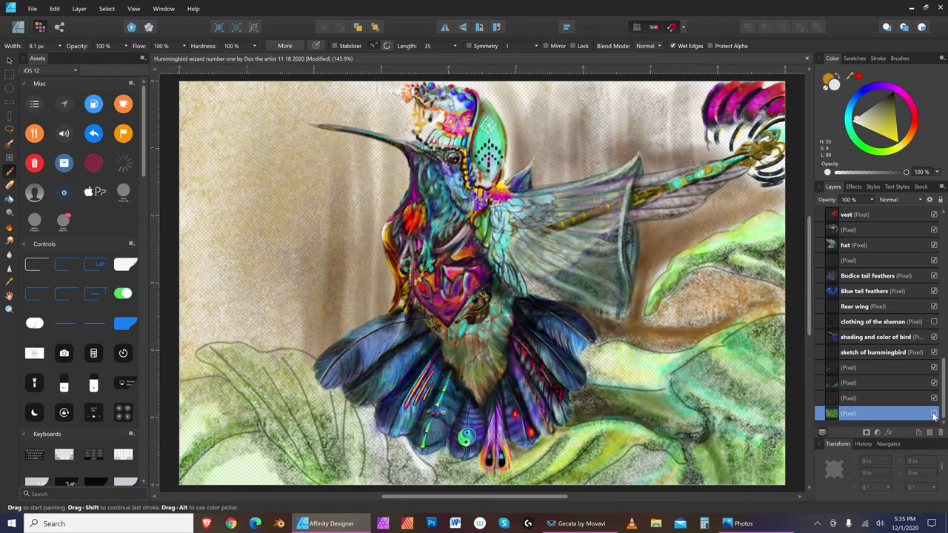
click(934, 414)
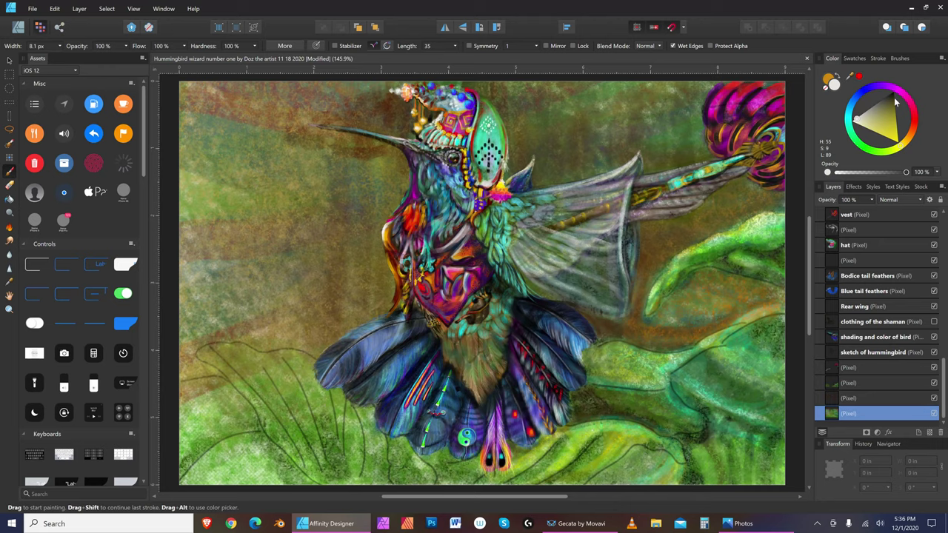
Step: Set the brush colour to dark green (H 132, S 44, L 22) and start shading the large background leaf beside the tail feathers
click(869, 148)
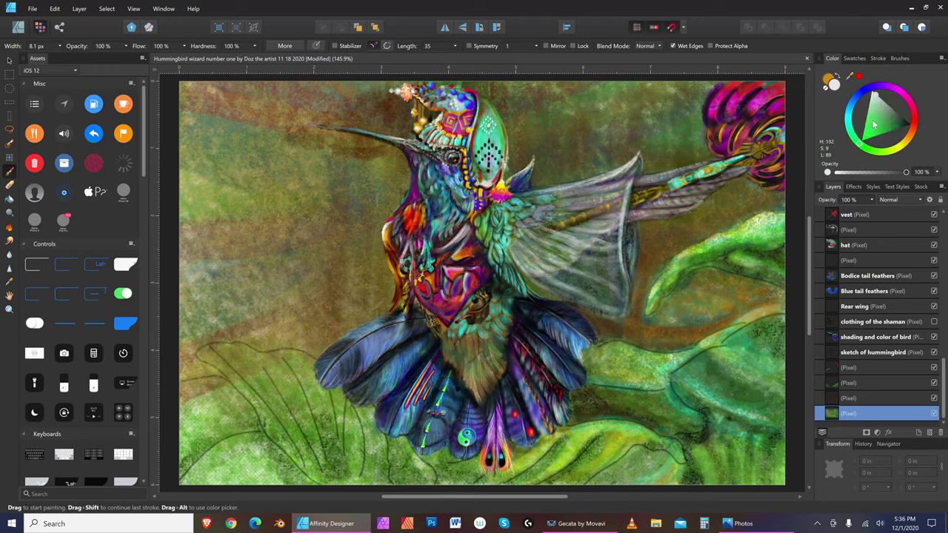
click(889, 125)
click(896, 122)
key(bracketright)
key(bracketright)
key(bracketright)
key(bracketright)
key(bracketright)
key(bracketright)
key(bracketleft)
key(bracketleft)
key(bracketright)
key(bracketright)
key(bracketright)
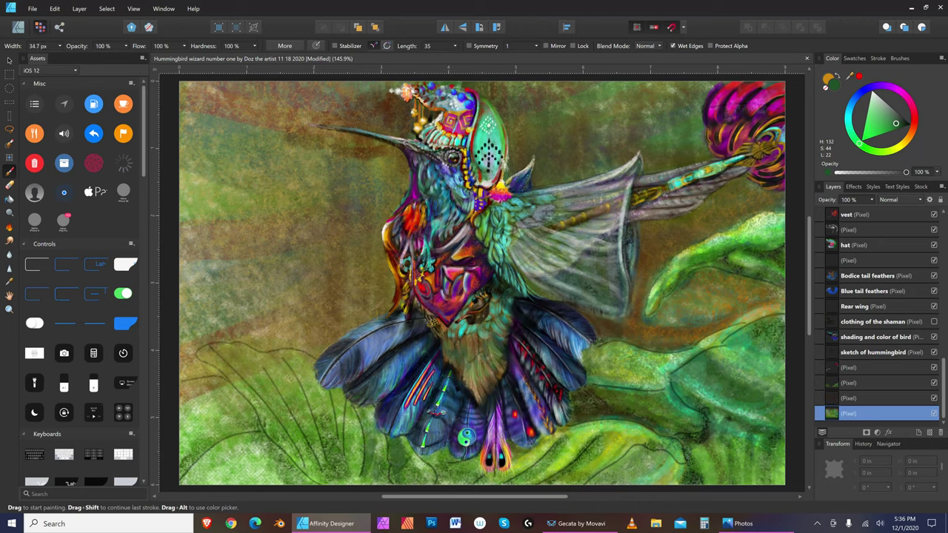
Step: Deepen the dark green shading between the veins of the large leaf, varying the brush width
key(bracketright)
key(bracketleft)
key(bracketleft)
key(bracketleft)
key(bracketleft)
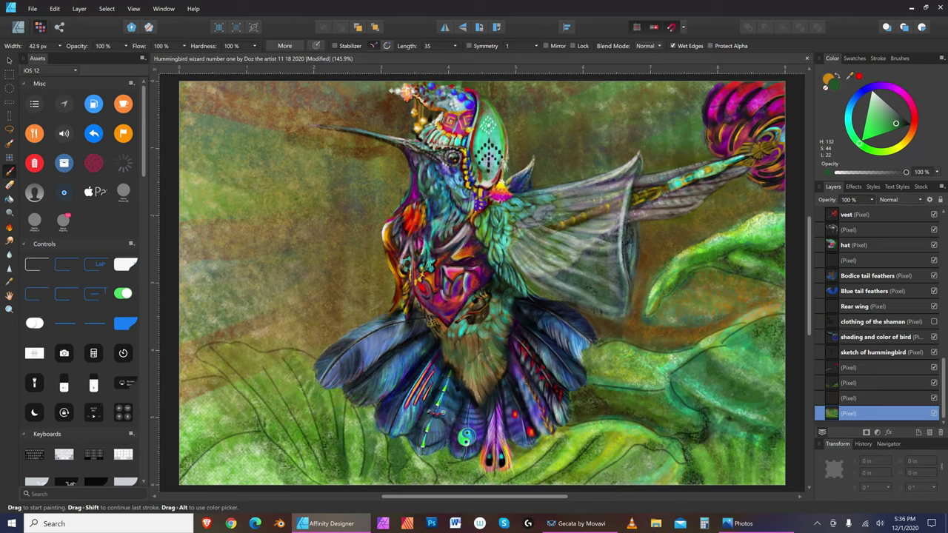
key(bracketleft)
key(bracketright)
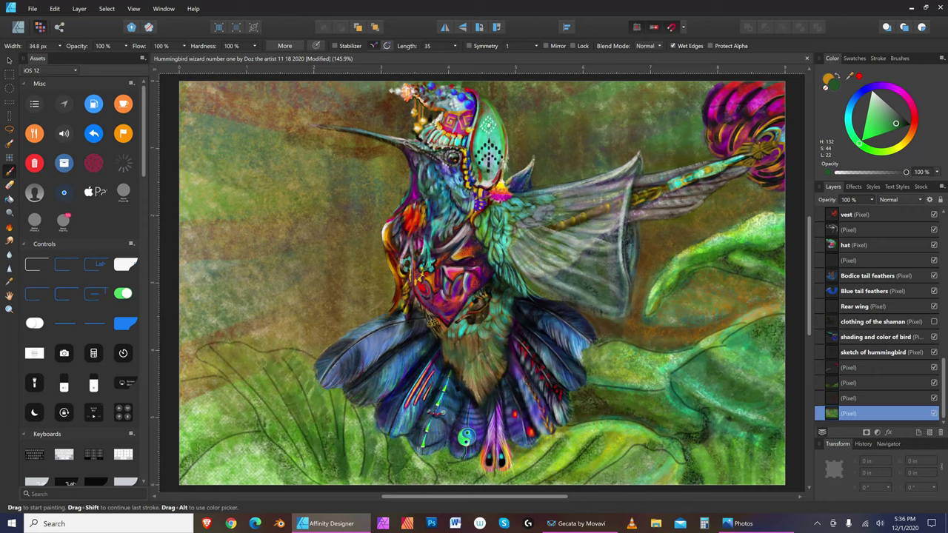
key(bracketleft)
key(bracketright)
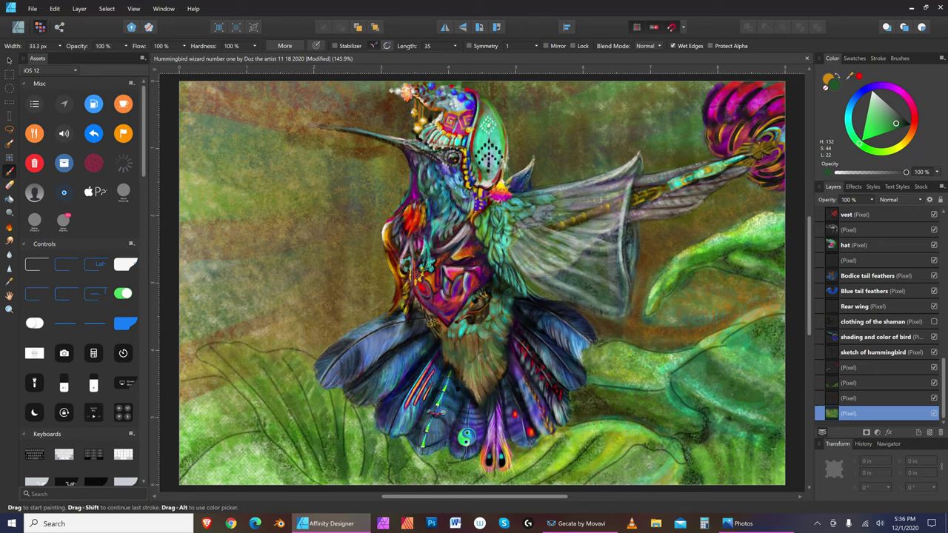
key(bracketright)
key(bracketright)
key(bracketright)
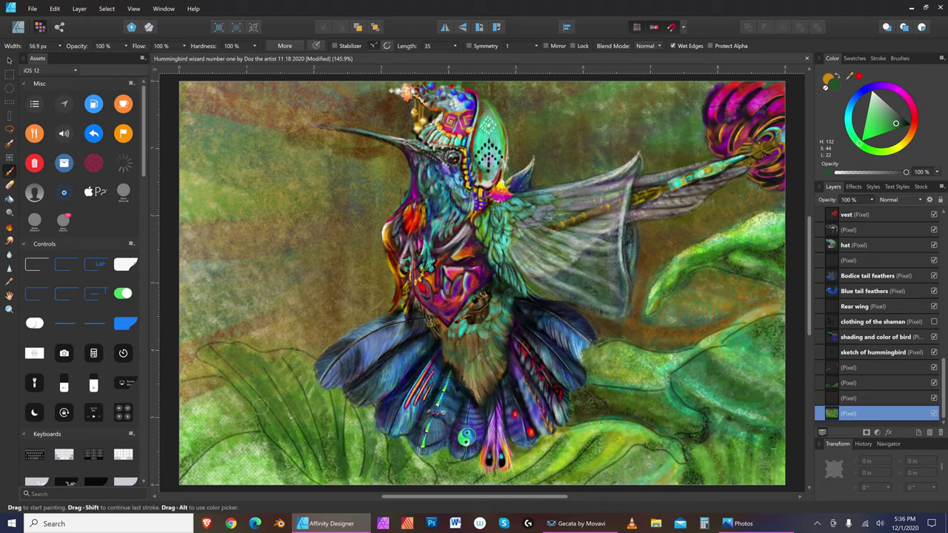
Step: Undo the last brush stroke on the background and bring the whole bird back into view
scroll(293, 471, left, 5)
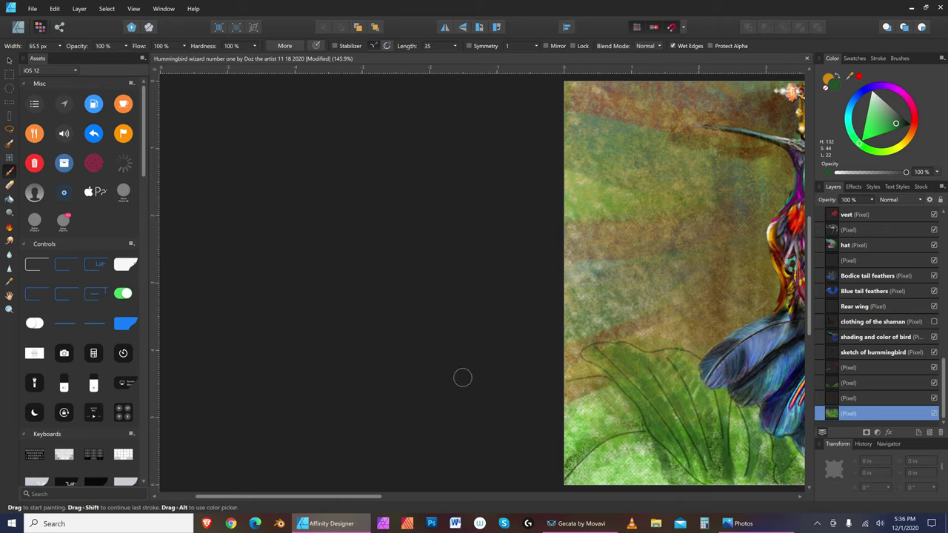
click(55, 9)
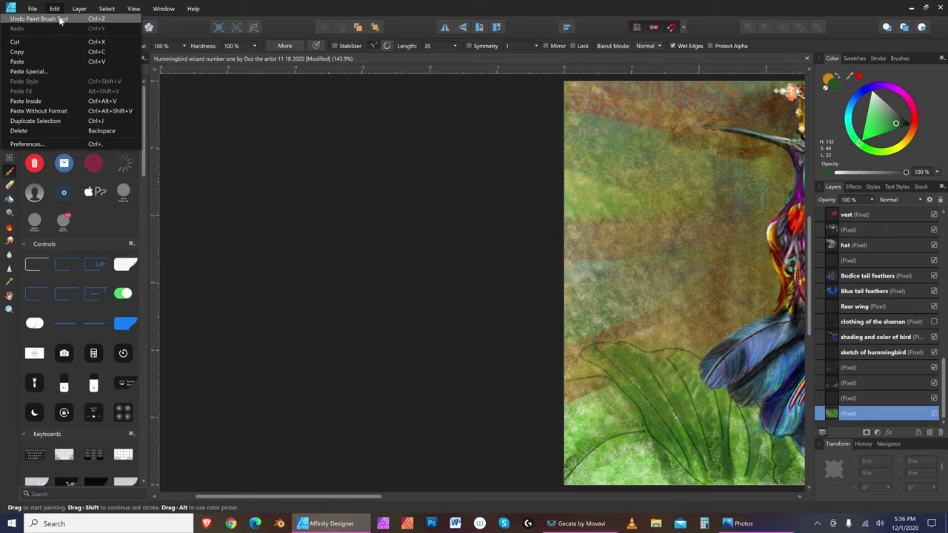
click(57, 18)
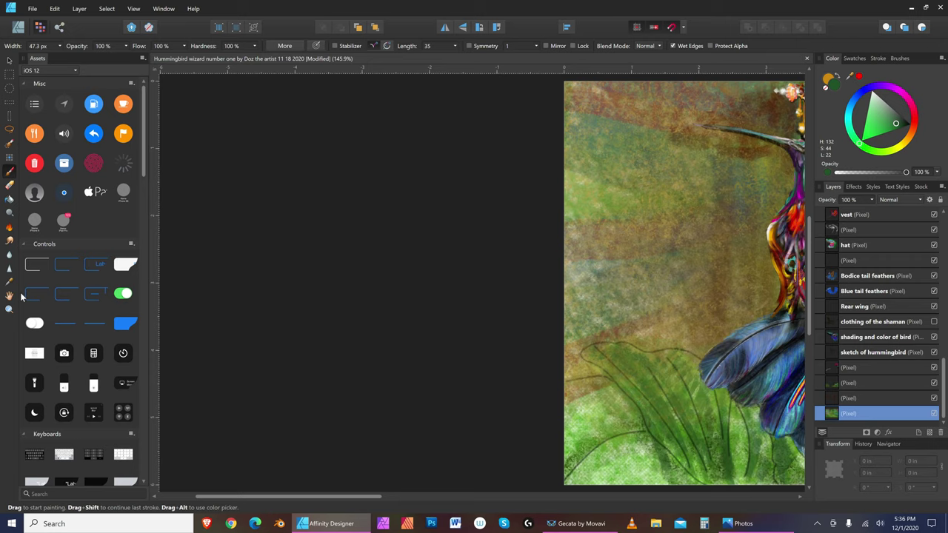
scroll(316, 233, right, 10)
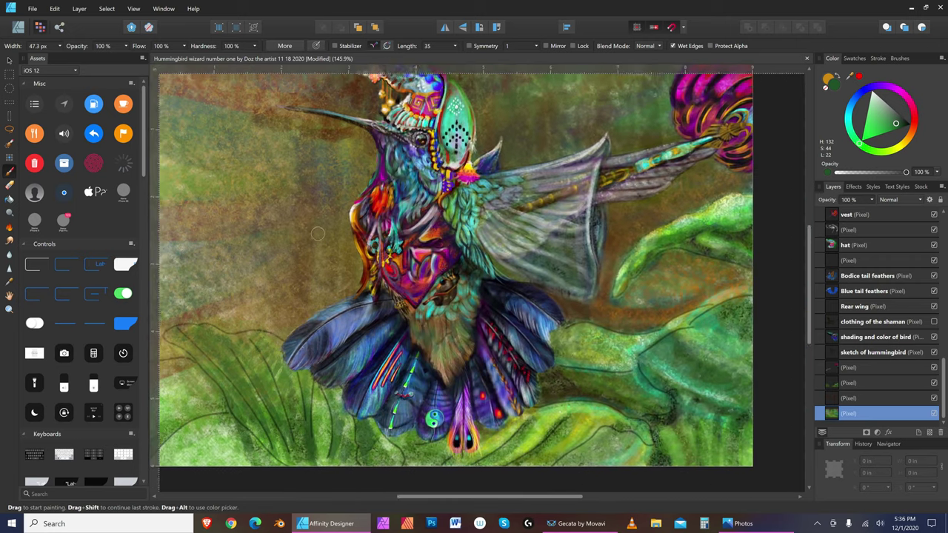
drag(317, 233, 348, 222)
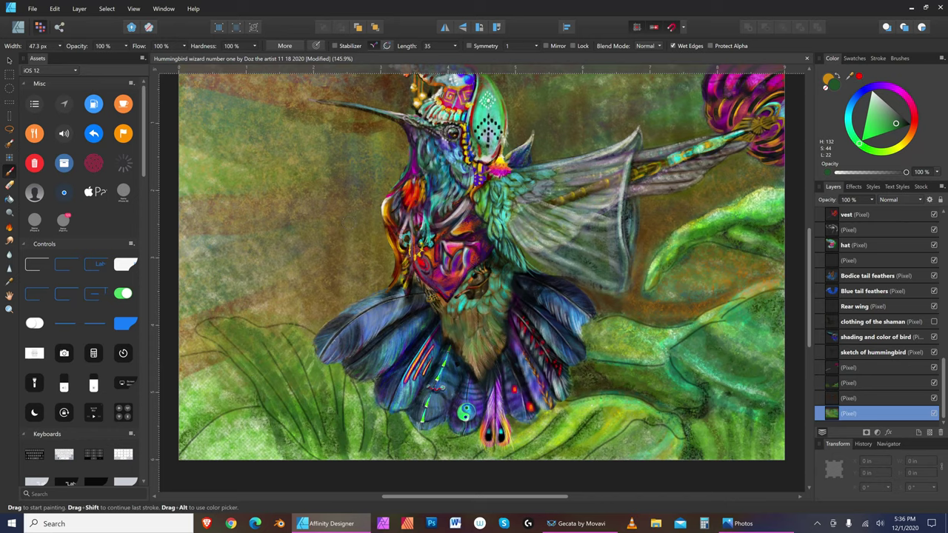
Step: Paint dark green shading into the lower leaf area near the canvas edge with progressively narrower brush widths
key(bracketright)
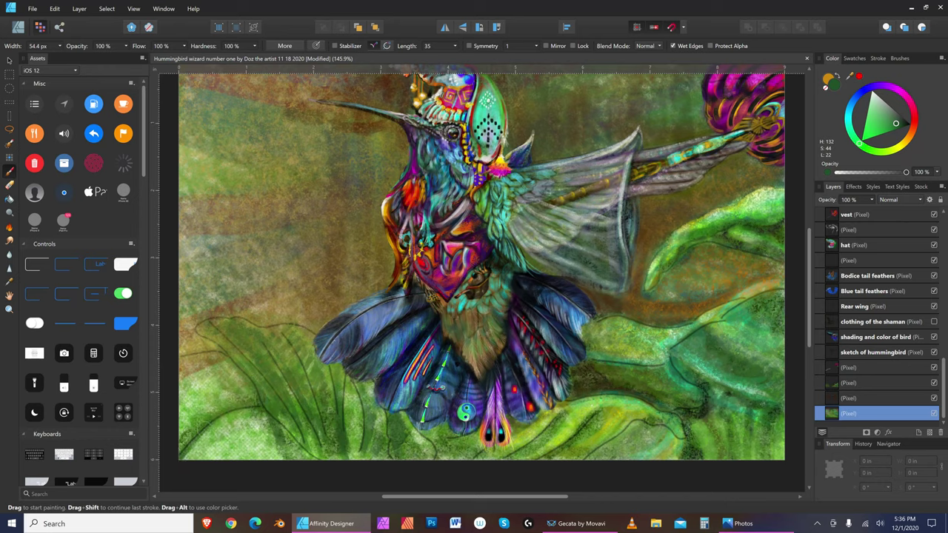
key(bracketleft)
key(bracketleft)
key(bracketleft)
key(bracketleft)
key(bracketleft)
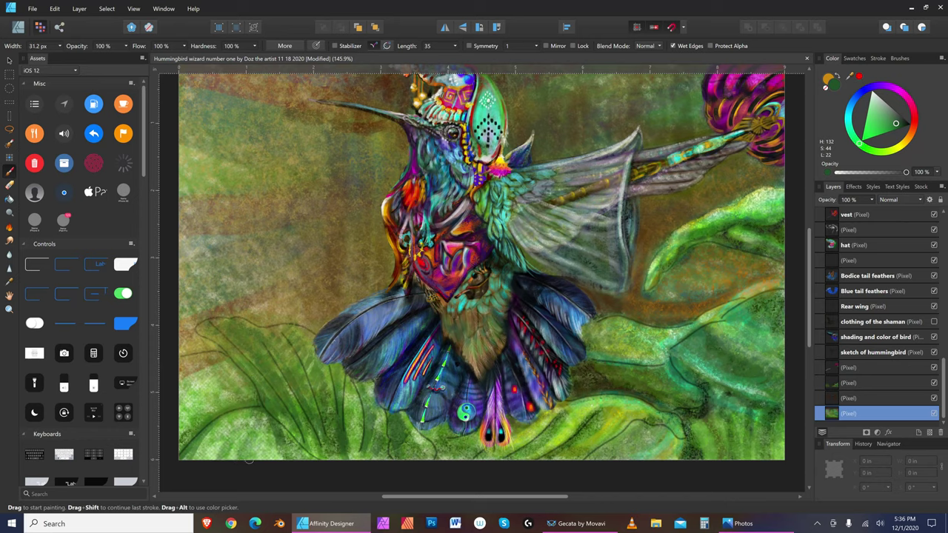
key(bracketleft)
key(bracketleft)
key(bracketleft)
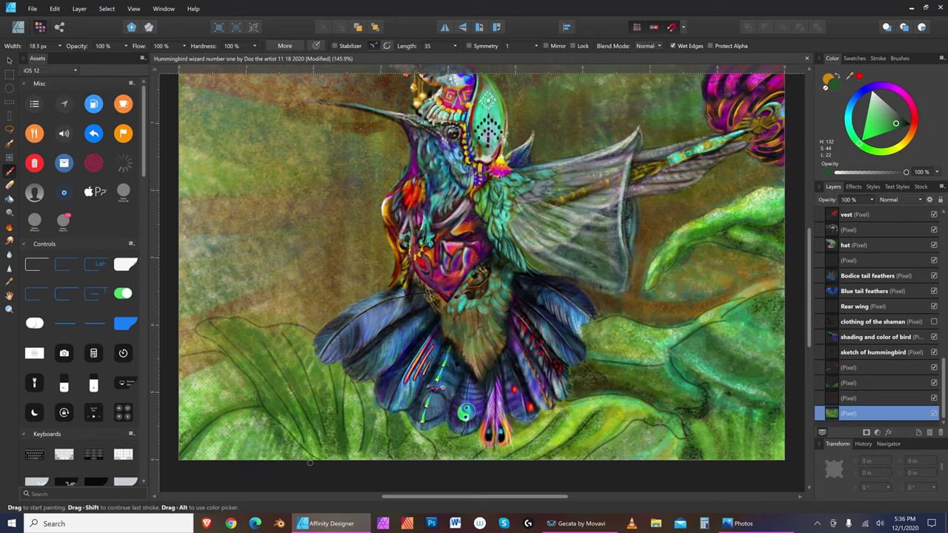
key(bracketleft)
key(bracketleft)
key(bracketleft)
key(bracketleft)
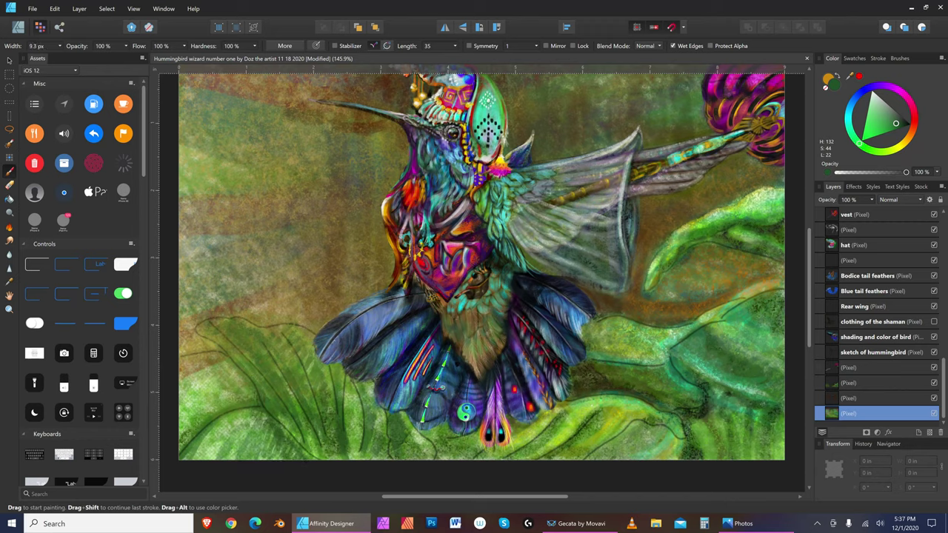
Step: Widen the brush to about 48 px and paint dark green over the pale areas of the lower background leaf
key(bracketright)
key(bracketright)
key(bracketright)
key(bracketright)
key(bracketright)
key(bracketright)
key(bracketright)
key(bracketright)
key(bracketright)
key(bracketright)
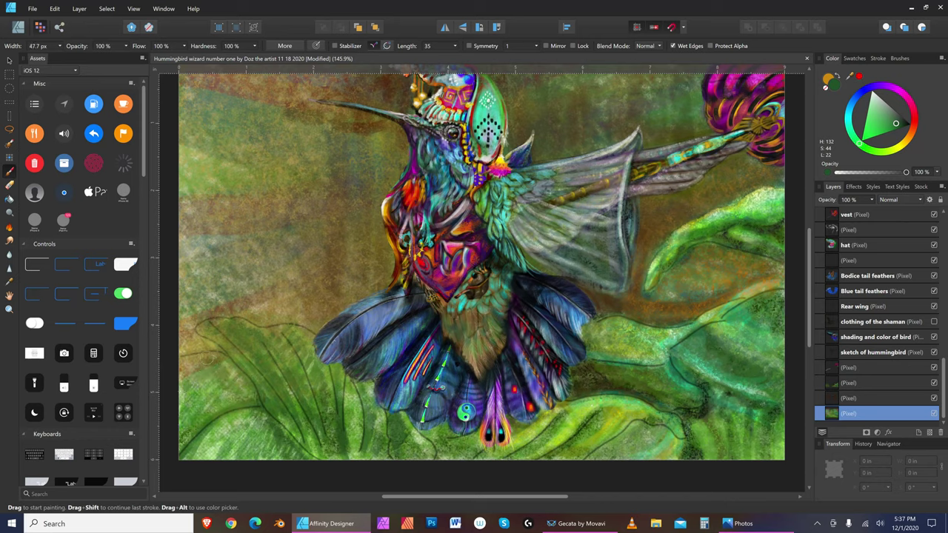
Step: Paint dark green shading into the lower leaf near the canvas edge, narrowing the brush to about 24 px and varying it between strokes
key(bracketleft)
key(bracketleft)
key(bracketleft)
key(bracketleft)
key(bracketleft)
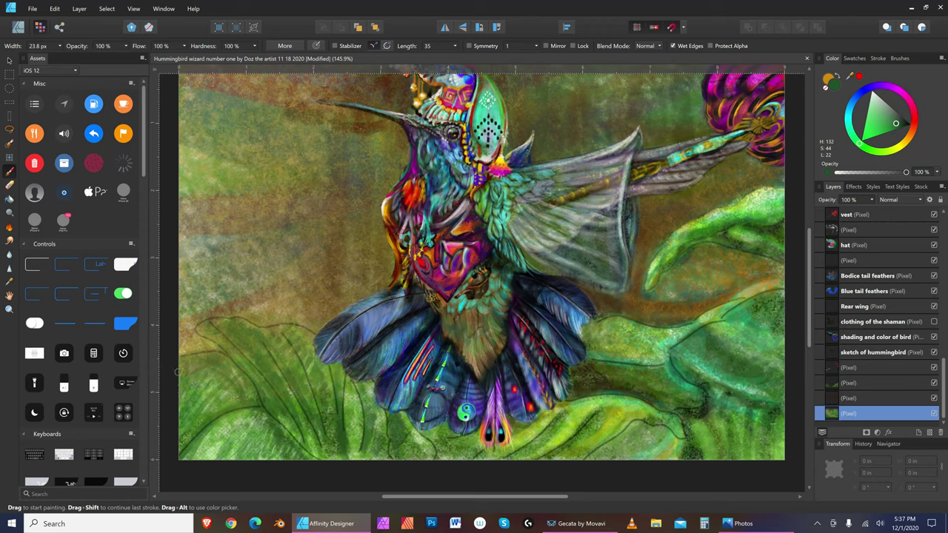
key(bracketleft)
key(bracketleft)
key(bracketleft)
key(bracketleft)
key(bracketleft)
key(bracketleft)
key(bracketleft)
key(bracketleft)
key(bracketright)
key(bracketright)
key(bracketright)
key(bracketright)
key(bracketright)
key(bracketright)
key(bracketright)
key(bracketright)
key(bracketright)
key(bracketright)
key(bracketright)
key(bracketright)
key(bracketright)
key(bracketright)
key(bracketleft)
key(bracketleft)
key(bracketleft)
Step: Darken the green to H 132, S 63, L 12 and shade the folds of the lower leaf with a brush about 25 to 28 px wide
drag(899, 127, 901, 127)
key(bracketright)
key(bracketright)
key(bracketright)
key(bracketright)
key(bracketright)
key(bracketright)
key(bracketright)
key(bracketright)
key(bracketright)
key(bracketright)
key(bracketright)
key(bracketright)
key(bracketright)
key(bracketright)
key(bracketright)
key(bracketright)
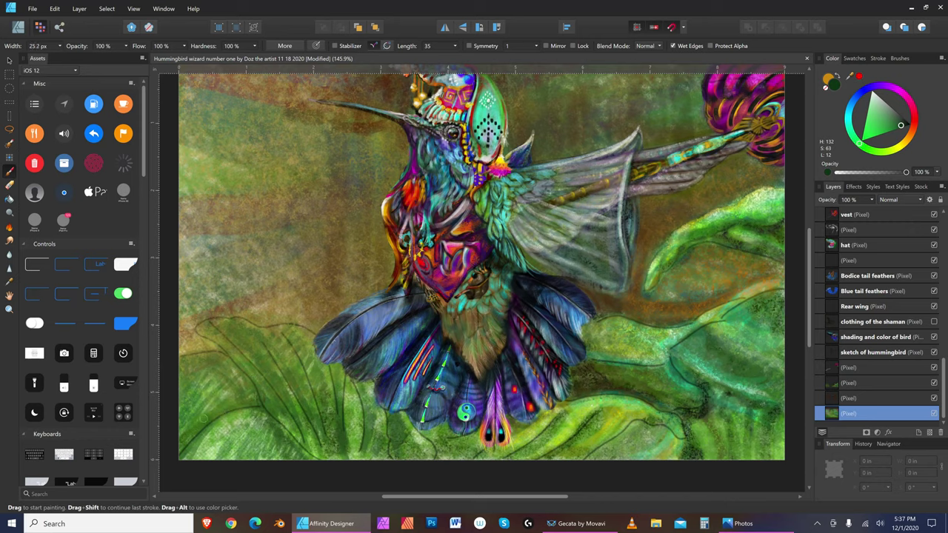
key(bracketleft)
key(bracketleft)
key(bracketleft)
key(bracketleft)
key(bracketleft)
key(bracketleft)
key(bracketleft)
key(bracketleft)
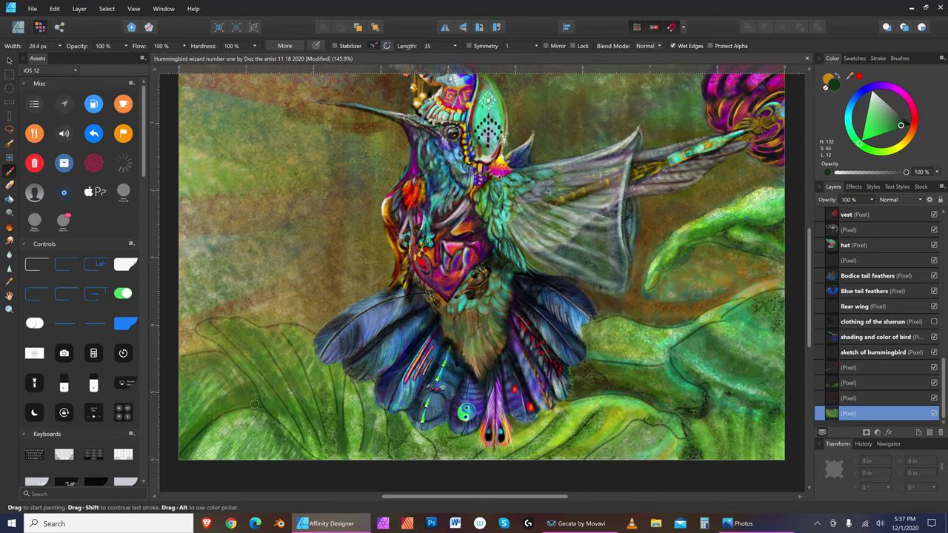
Step: Add finer dark green shading around the lower leaf's edges and veins, narrowing the brush from about 28 to 11 px
key(bracketleft)
key(bracketleft)
key(bracketleft)
key(bracketleft)
key(bracketleft)
key(bracketleft)
key(bracketleft)
key(bracketright)
key(bracketright)
key(bracketleft)
key(bracketleft)
key(bracketleft)
key(bracketleft)
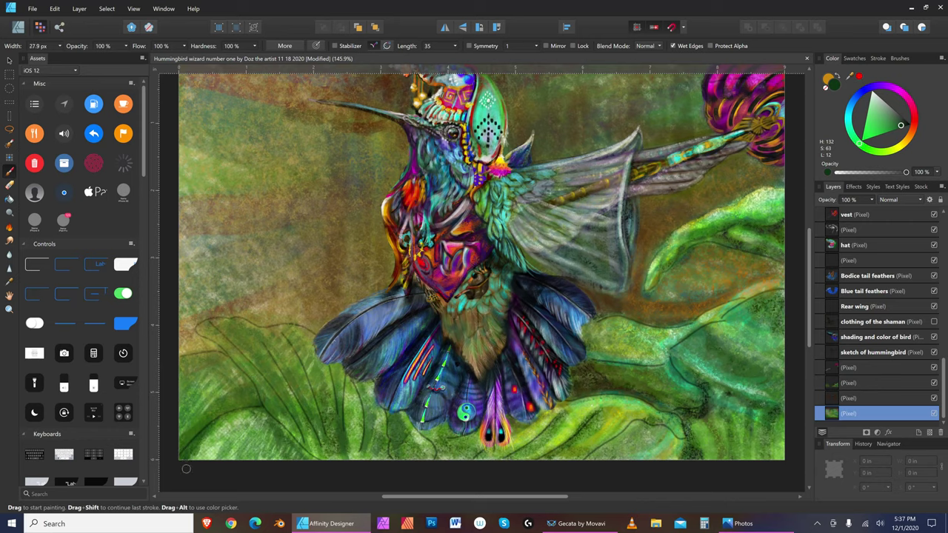
key(bracketright)
key(bracketright)
key(bracketleft)
key(bracketleft)
key(bracketleft)
key(bracketleft)
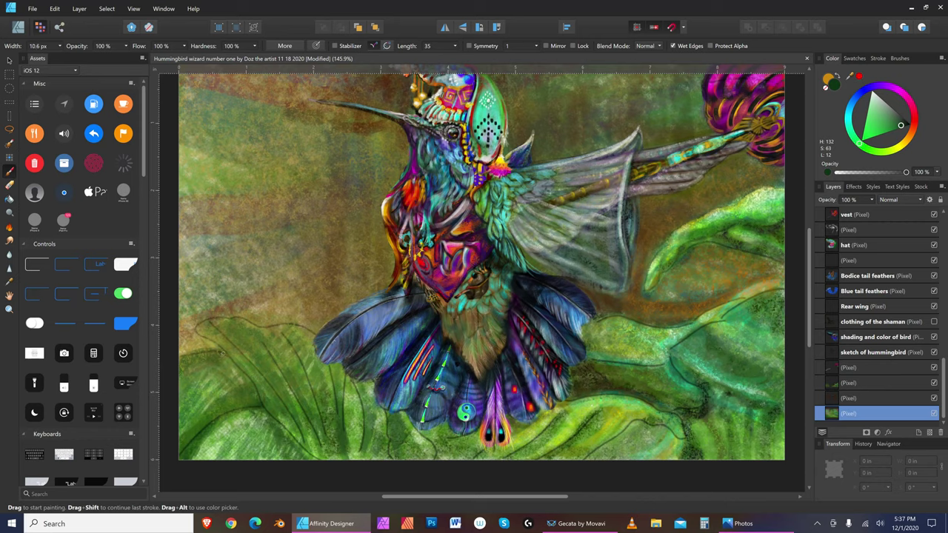
Step: Shade the lower leaf's broad areas in dark green with a brush about 54 px wide and narrower, and save the document
key(bracketright)
key(bracketright)
key(bracketright)
key(bracketright)
key(bracketright)
key(bracketright)
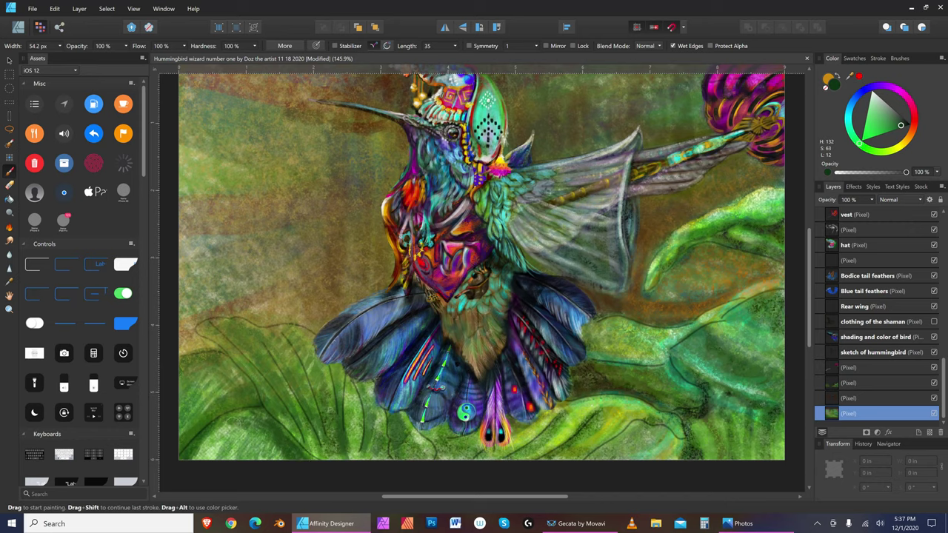
key(bracketleft)
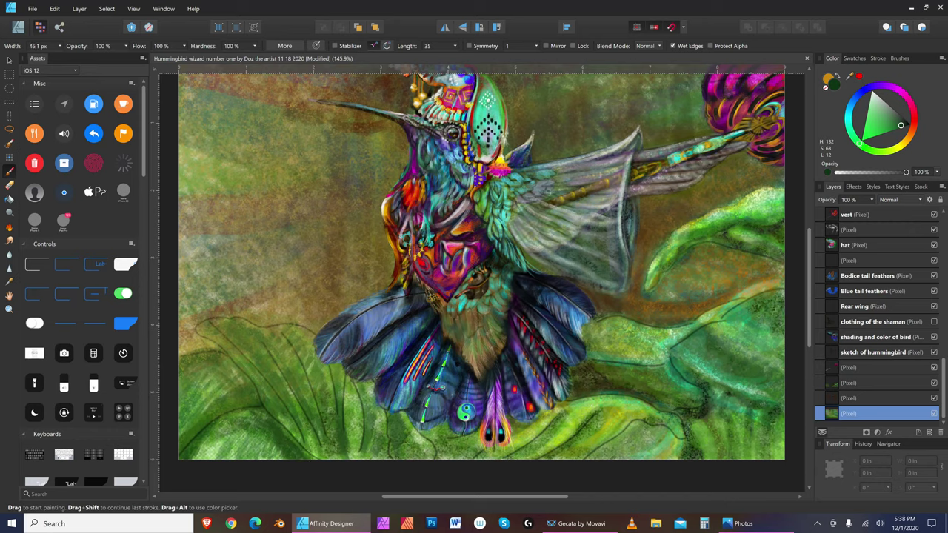
key(bracketleft)
click(33, 8)
click(38, 88)
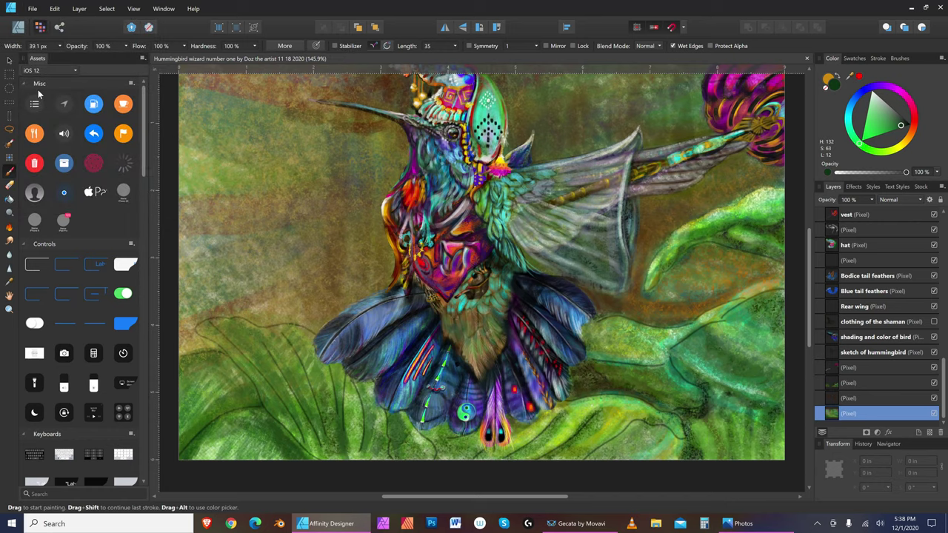
Step: Change the brush colour to a saturated yellow (H 48, S 100, L 50) and widen the brush to about 598 px
key(bracketright)
key(bracketright)
key(bracketright)
key(bracketright)
key(bracketright)
key(bracketright)
key(bracketright)
key(bracketright)
click(904, 146)
key(bracketright)
key(bracketright)
key(bracketright)
key(bracketright)
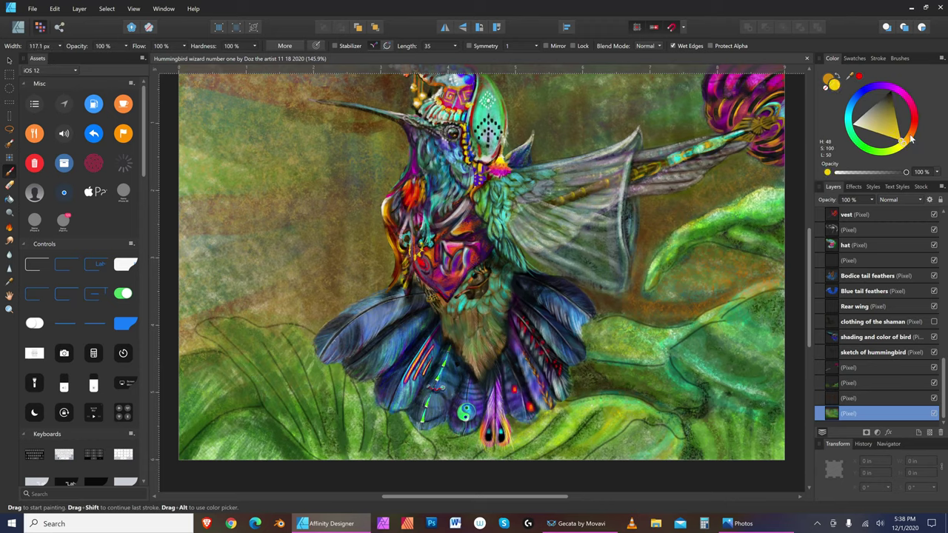
key(bracketright)
key(bracketright)
key(bracketright)
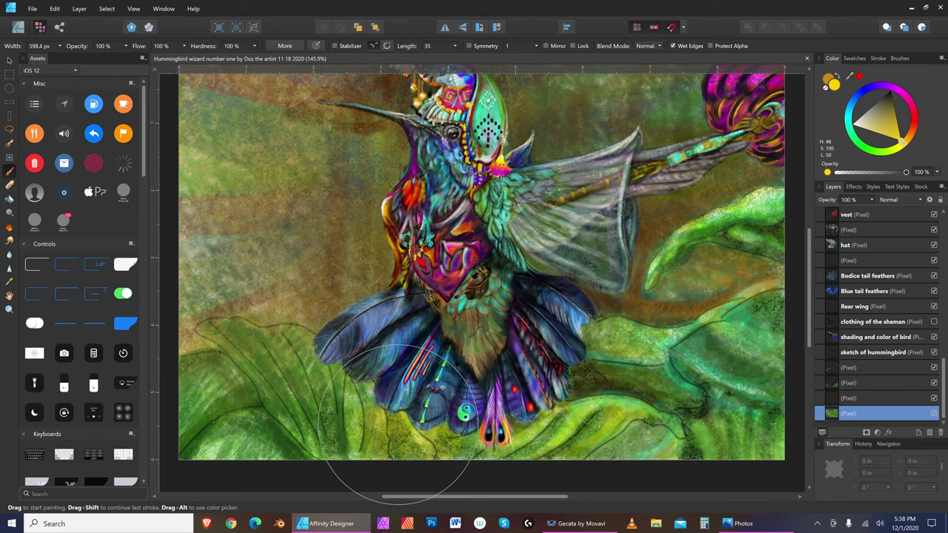
Step: Narrow the brush to about 21 px and paint a yellow highlight along the upper edge of the large leaf beside the tail
key(bracketleft)
key(bracketleft)
key(bracketleft)
key(bracketleft)
key(bracketleft)
key(bracketleft)
key(bracketleft)
key(bracketleft)
key(bracketleft)
key(bracketleft)
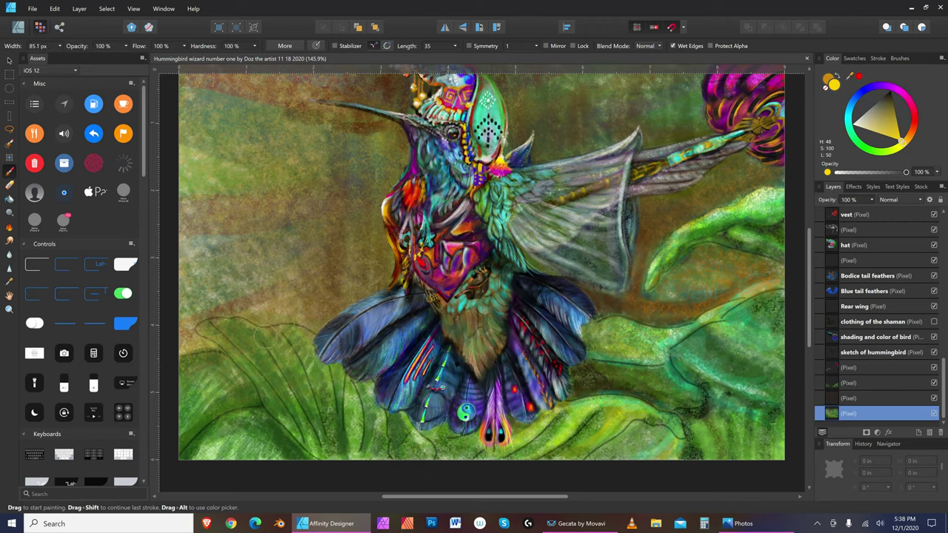
key(bracketleft)
key(bracketleft)
click(214, 320)
mouse_move(211, 322)
mouse_down()
mouse_move(272, 322)
mouse_move(259, 333)
mouse_move(285, 329)
mouse_move(268, 337)
mouse_move(307, 317)
mouse_move(276, 339)
mouse_move(249, 326)
mouse_move(272, 340)
mouse_move(289, 330)
mouse_move(265, 341)
mouse_move(304, 340)
mouse_move(309, 329)
mouse_move(331, 391)
mouse_up()
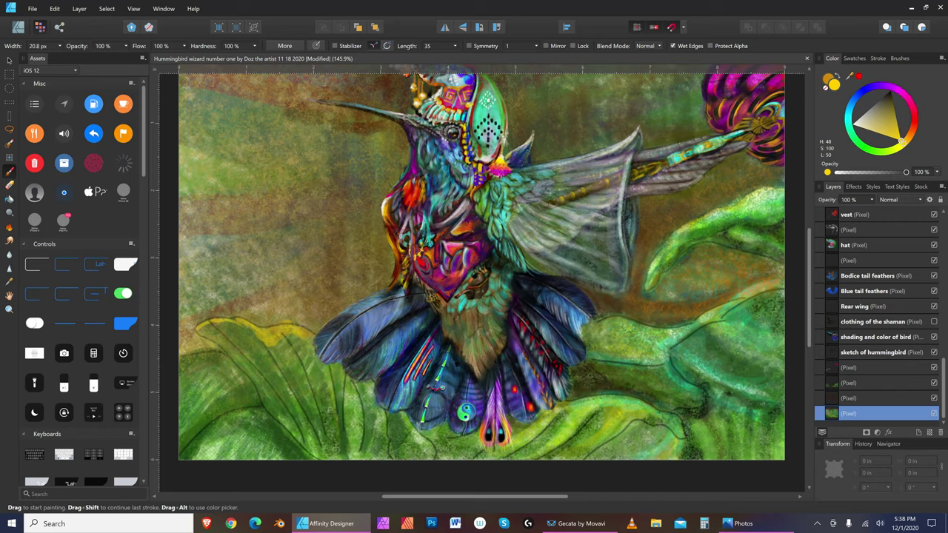
Step: Paint yellow highlights between the veins of the large leaf with a brush about 74 to 85 px wide
mouse_move(328, 486)
mouse_down()
mouse_move(341, 428)
mouse_move(379, 444)
mouse_move(379, 468)
mouse_move(349, 470)
mouse_move(403, 444)
mouse_move(391, 465)
mouse_move(410, 453)
mouse_move(415, 466)
mouse_up()
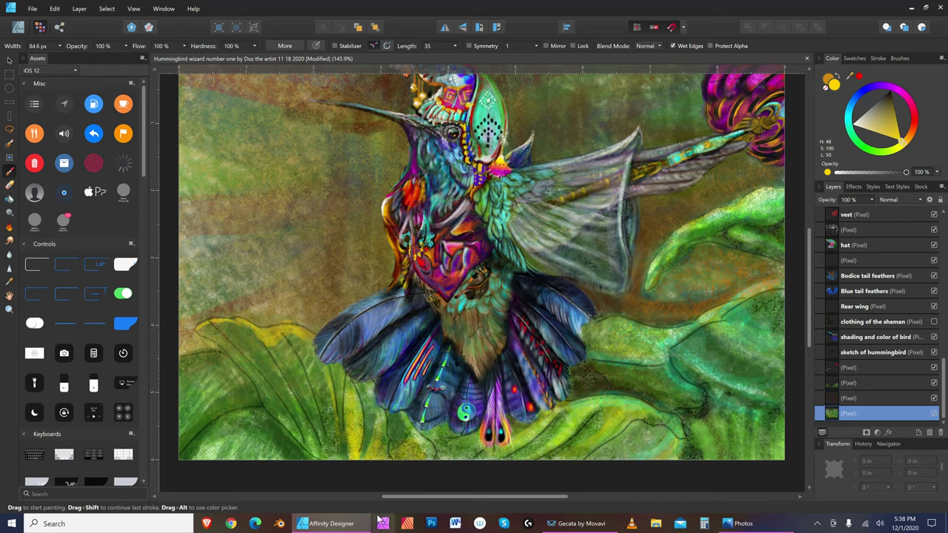
drag(280, 348, 283, 346)
mouse_move(306, 388)
mouse_down()
mouse_move(331, 469)
mouse_move(319, 370)
mouse_move(333, 459)
mouse_move(242, 330)
mouse_move(318, 491)
mouse_move(239, 332)
mouse_move(222, 330)
mouse_move(280, 406)
mouse_up()
drag(302, 479, 320, 355)
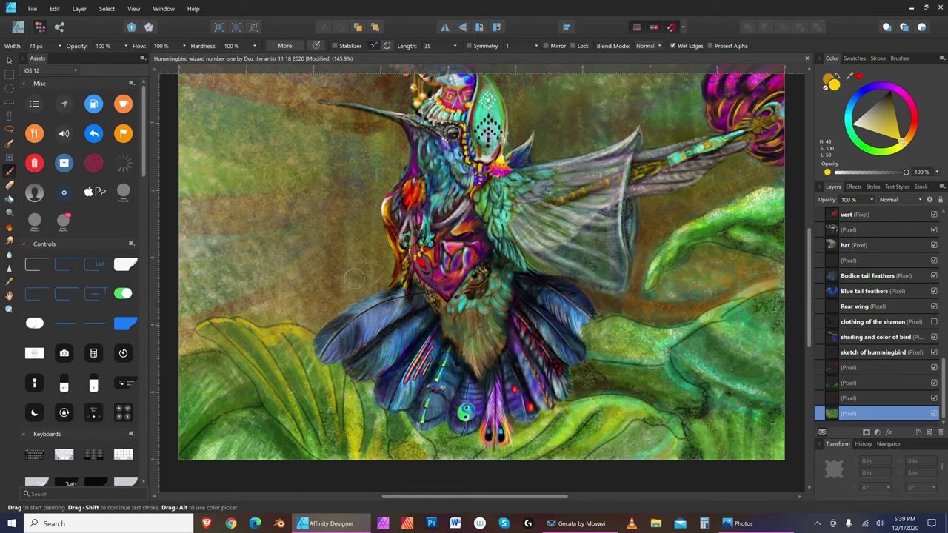
drag(345, 194, 341, 300)
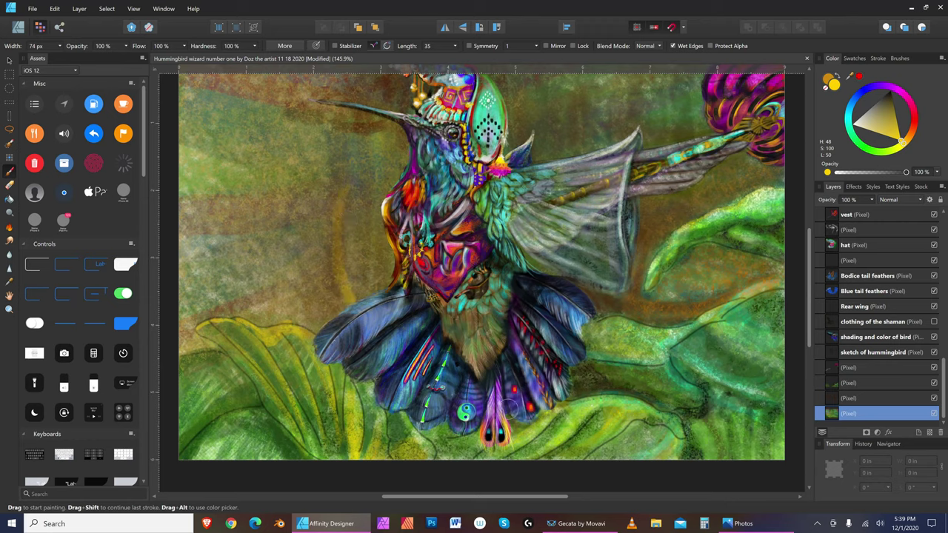
key(bracketleft)
key(bracketleft)
key(bracketleft)
click(54, 9)
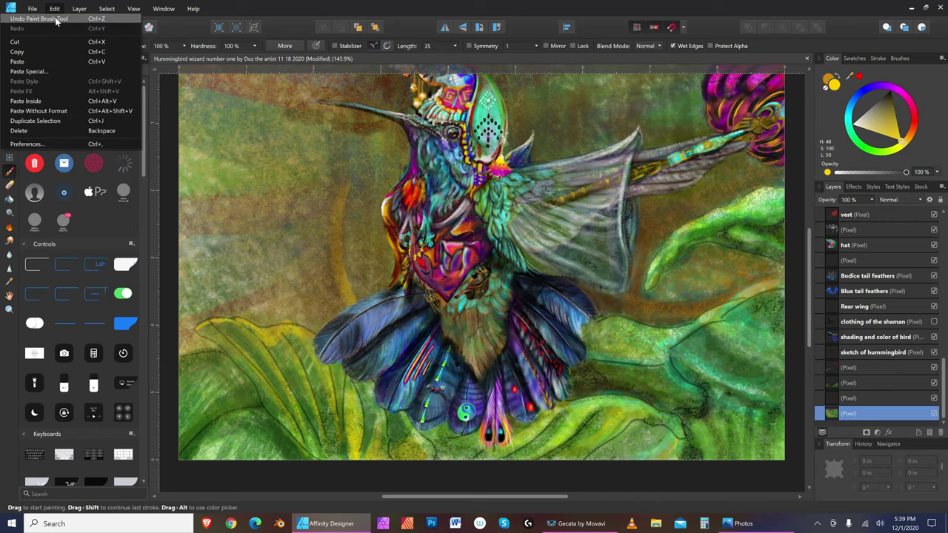
click(56, 20)
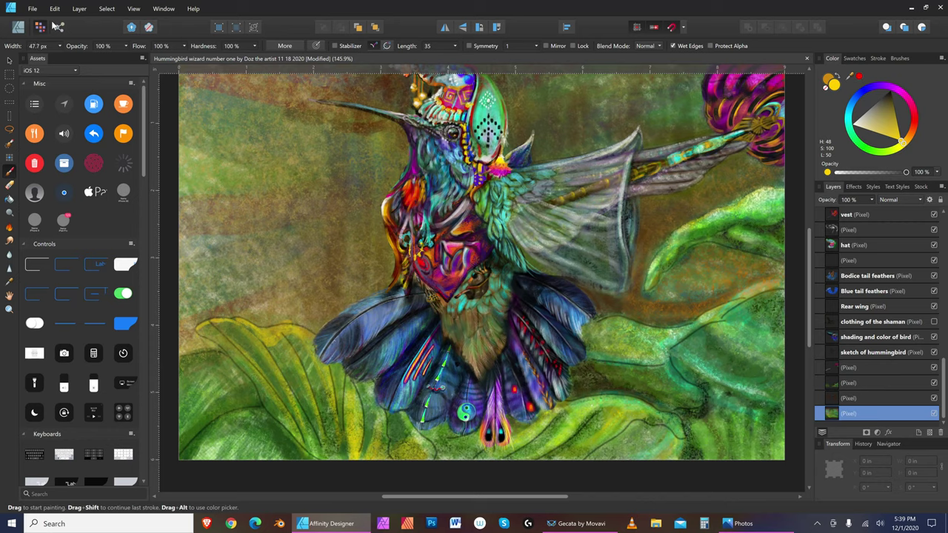
Step: Widen the brush to about 108 px and paint a large yellow arc behind the bird from the leaf past the beak tip
key(bracketright)
key(bracketright)
key(bracketright)
key(bracketright)
key(bracketright)
drag(300, 326, 344, 66)
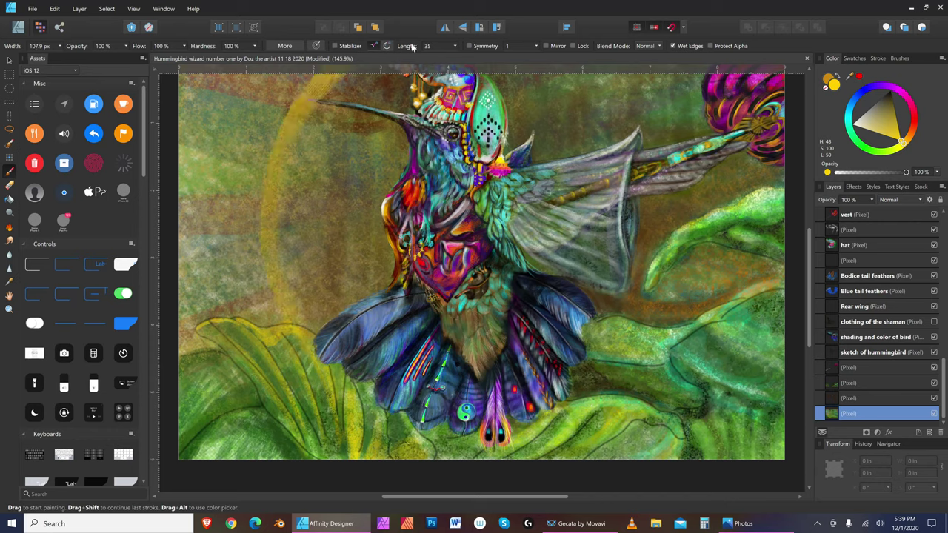
Step: Change the brush colour to a medium green (H 99, S 77, L 34) and set its width to about 80 px
key(bracketleft)
key(bracketleft)
click(879, 154)
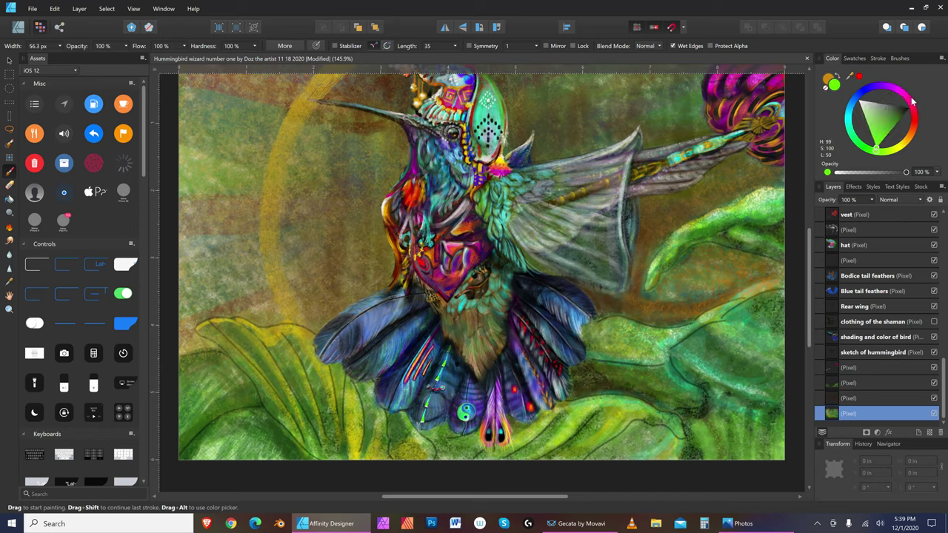
key(bracketright)
key(bracketleft)
key(bracketleft)
key(bracketleft)
click(887, 127)
key(bracketright)
key(bracketright)
key(bracketright)
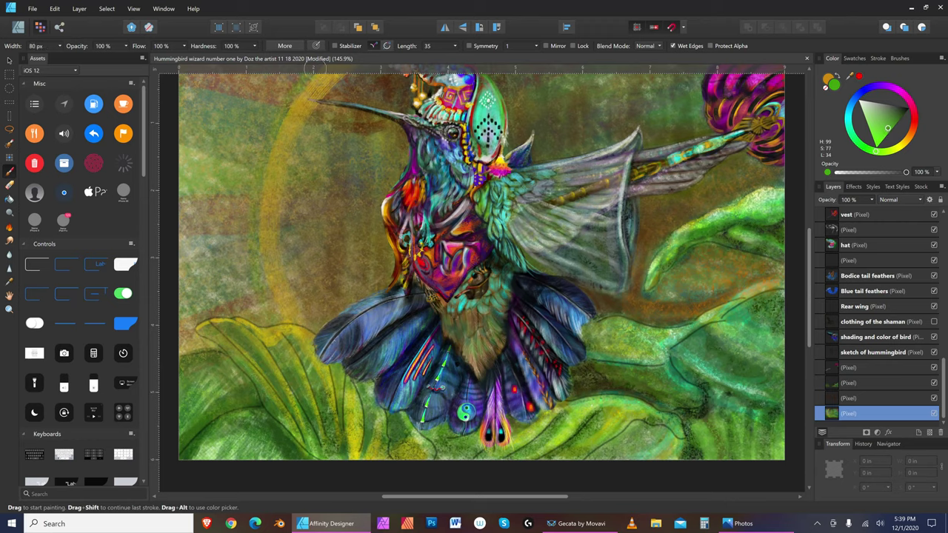
Step: Paint a green arc along the outer side of the yellow arc with a brush about 58 px wide, and save the document
key(bracketleft)
key(bracketleft)
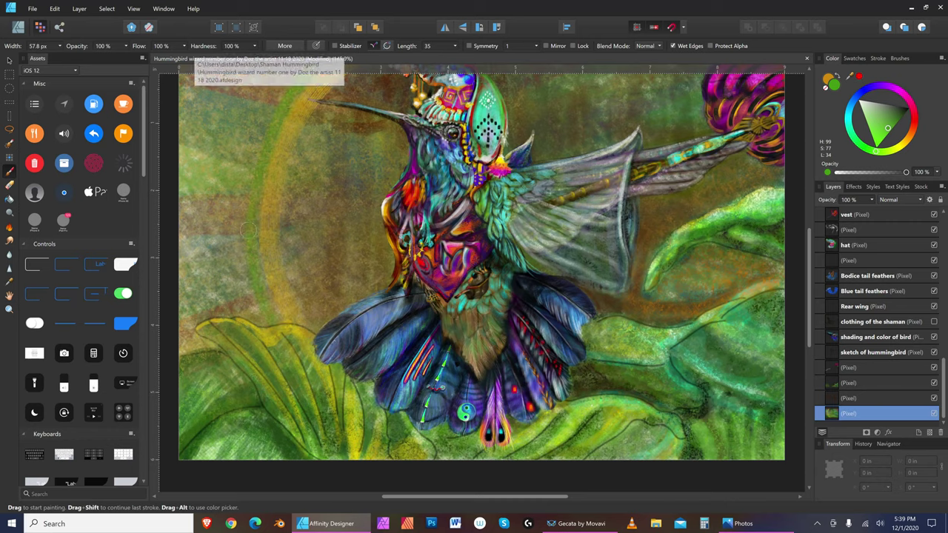
key(bracketleft)
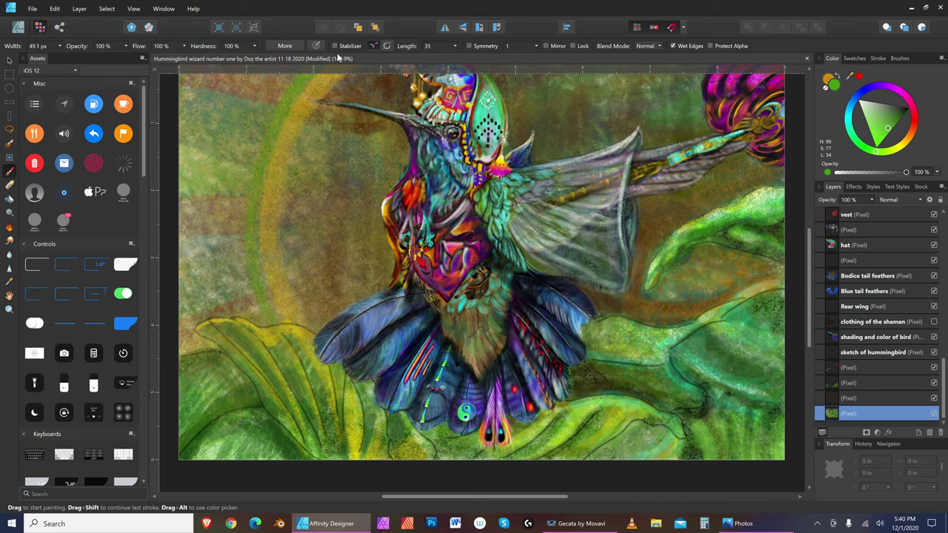
key(bracketleft)
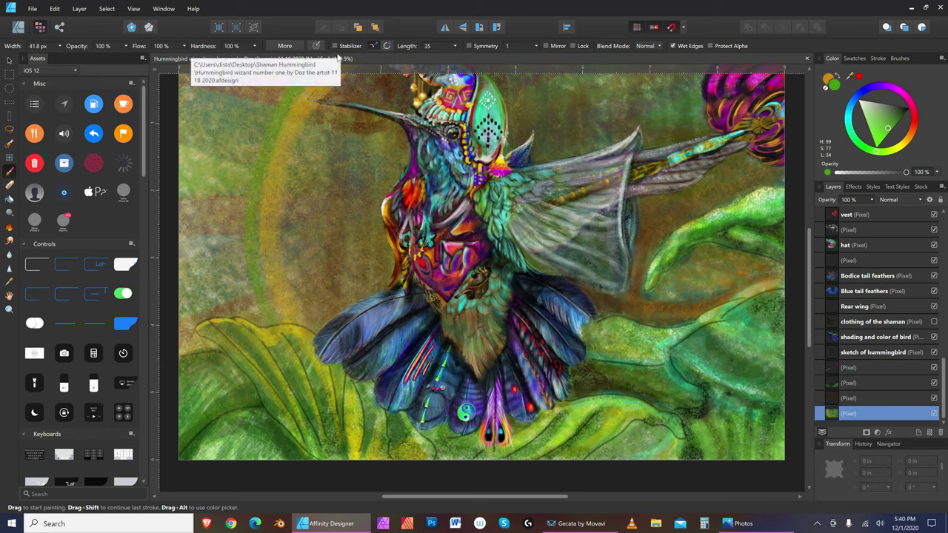
key(bracketleft)
click(32, 9)
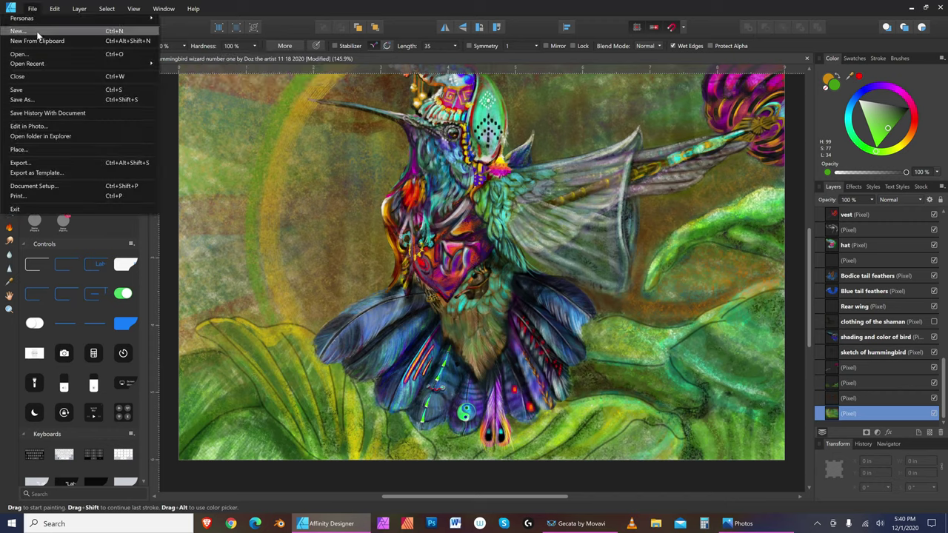
click(48, 90)
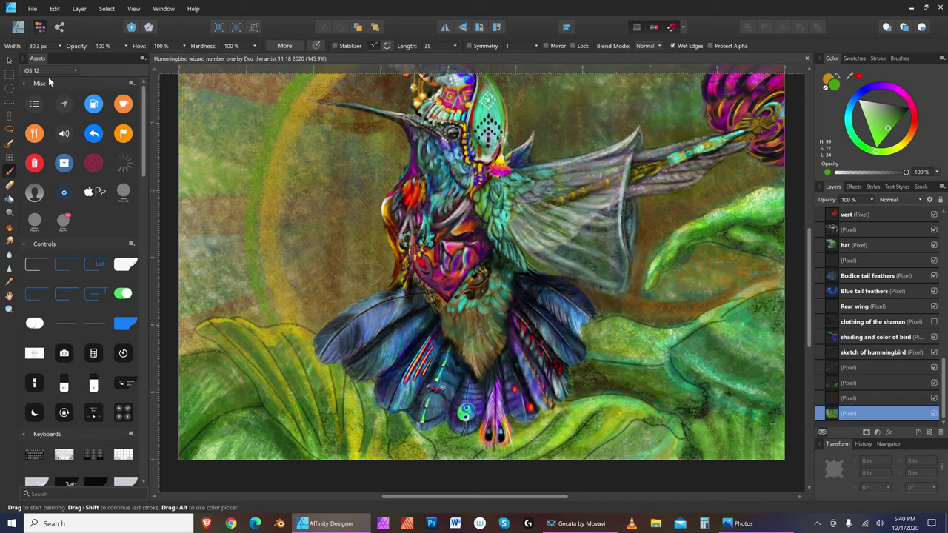
Step: Change the colour to blue (H 240, S 77, L 34) and paint an arc outside the green one with a brush about 68 px wide
key(bracketleft)
click(850, 110)
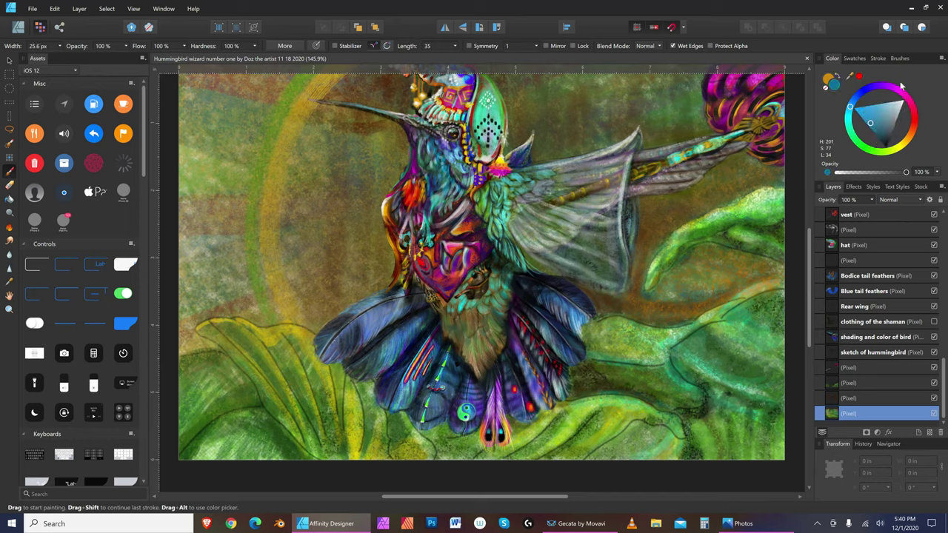
click(852, 108)
click(865, 91)
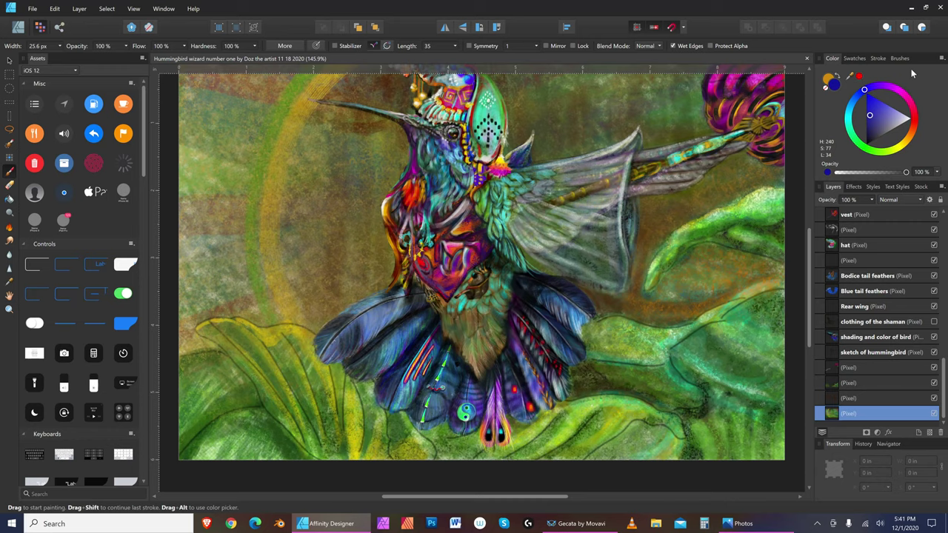
key(bracketright)
key(bracketright)
key(bracketright)
drag(257, 333, 256, 323)
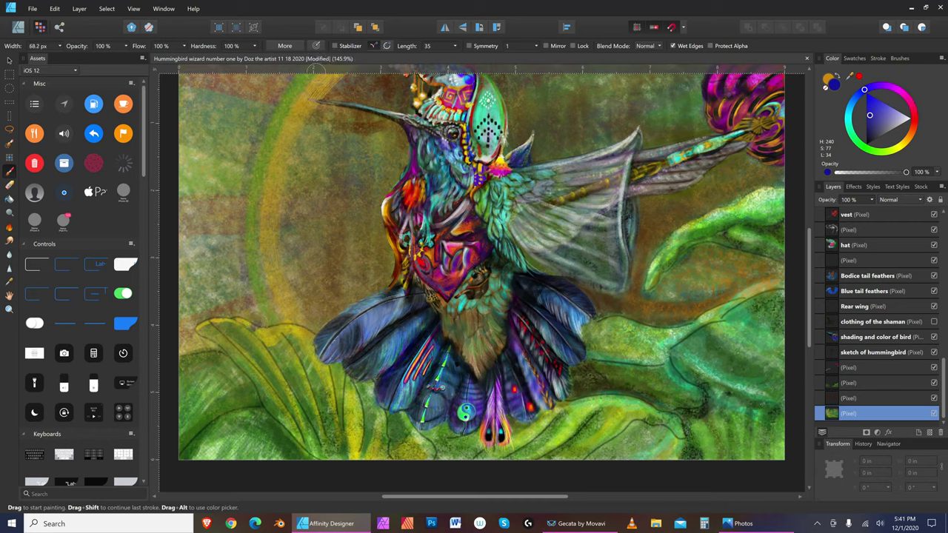
mouse_move(259, 317)
mouse_down()
mouse_move(269, 105)
mouse_move(295, 66)
mouse_up()
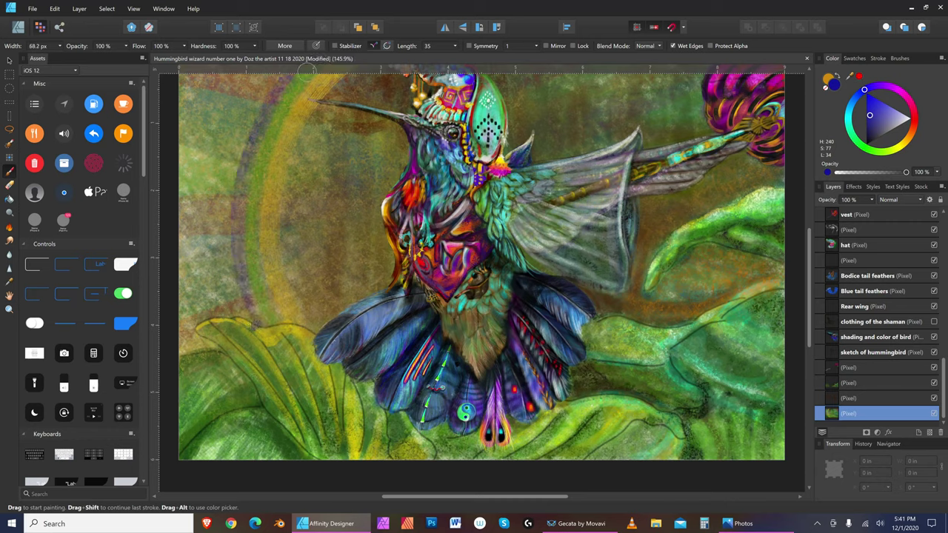
Step: Finish the blue arc outside the green one, varying the brush width along its length
key(bracketright)
key(bracketright)
key(bracketleft)
key(bracketleft)
key(bracketleft)
Step: Try erasing the arcs' lower ends where they meet the leaf's upper edge, and undo the last eraser stroke
click(9, 184)
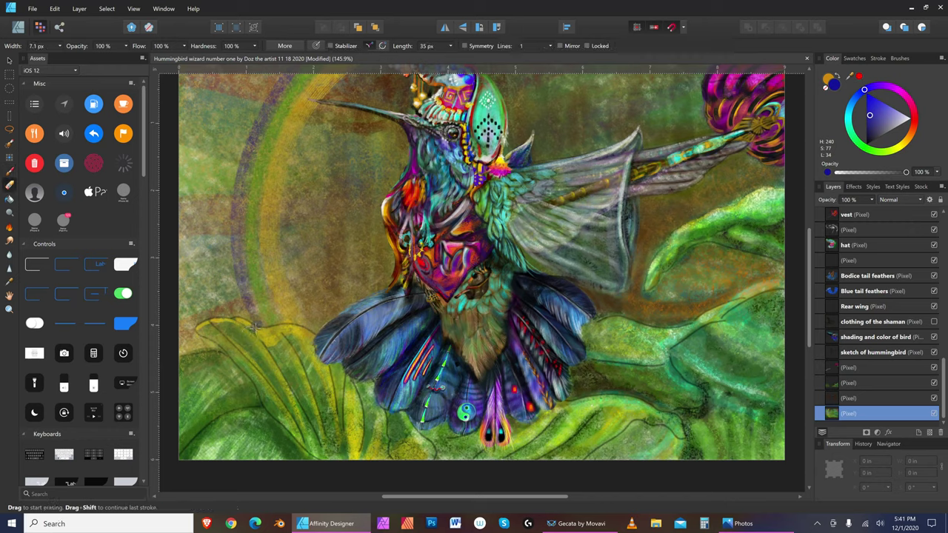
key(bracketright)
key(bracketright)
key(bracketright)
key(bracketright)
key(bracketright)
key(bracketright)
key(bracketleft)
key(bracketleft)
key(bracketleft)
key(bracketleft)
click(55, 8)
click(62, 20)
Step: Change the colour to yellow (H 50, S 94, L 51) and set the eraser width to about 20 px
key(bracketleft)
key(bracketright)
key(bracketleft)
click(902, 148)
key(bracketleft)
click(897, 139)
key(bracketright)
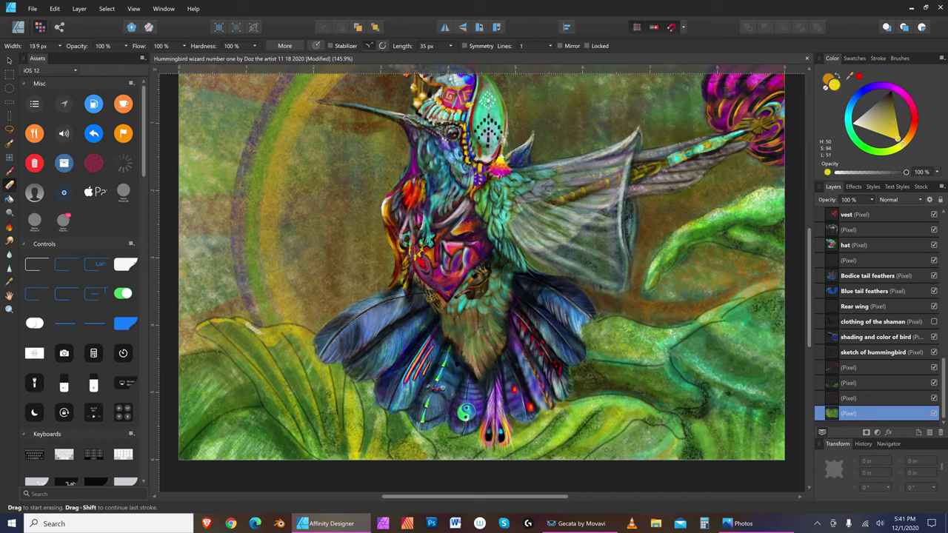
Step: Undo the recent eraser strokes and erase the paint overlapping the leaf's upper edge below the arcs
key(bracketleft)
key(bracketleft)
click(55, 8)
click(62, 18)
click(55, 9)
click(63, 19)
click(55, 8)
click(63, 19)
key(bracketright)
key(bracketright)
drag(254, 325, 266, 335)
key(bracketleft)
Step: Repaint the erased leaf edge below the arcs in yellow (H 50, S 94, L 50) with the Paint Brush Tool at varying widths
key(b)
key(bracketleft)
key(bracketleft)
key(bracketleft)
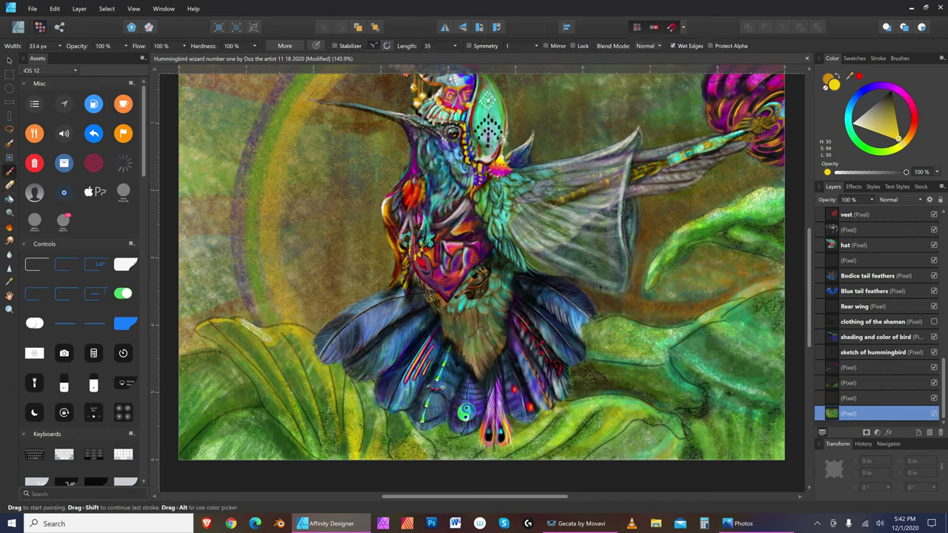
key(bracketleft)
key(bracketleft)
key(bracketleft)
key(bracketleft)
key(bracketleft)
key(bracketright)
key(bracketright)
key(bracketright)
key(bracketleft)
key(bracketleft)
key(bracketleft)
key(bracketleft)
key(bracketleft)
key(bracketleft)
key(bracketleft)
key(bracketright)
key(bracketright)
key(bracketright)
key(bracketright)
key(bracketright)
key(bracketright)
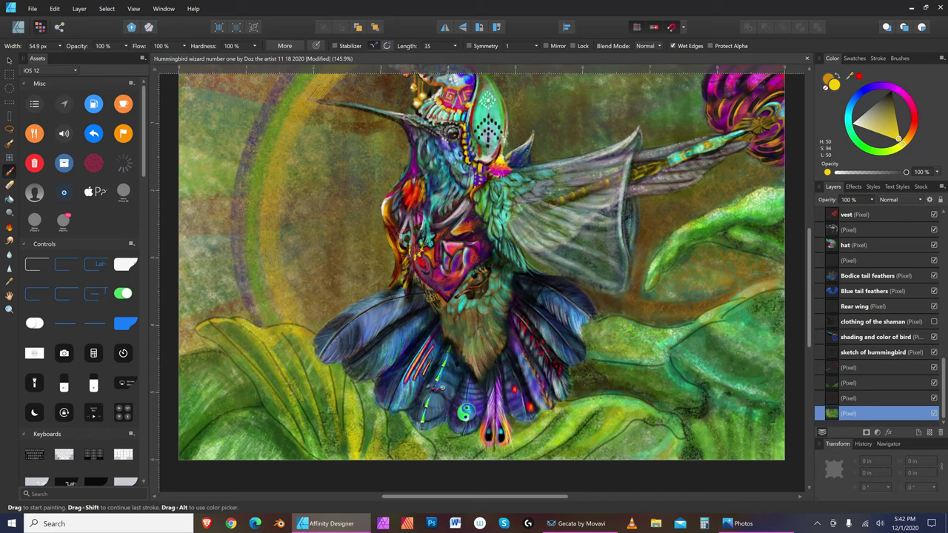
Step: Narrow the brush to about 8.6 px and touch up the leaf's upper edge with fine yellow strokes
key(bracketleft)
key(bracketleft)
key(bracketleft)
key(bracketleft)
key(bracketleft)
key(bracketleft)
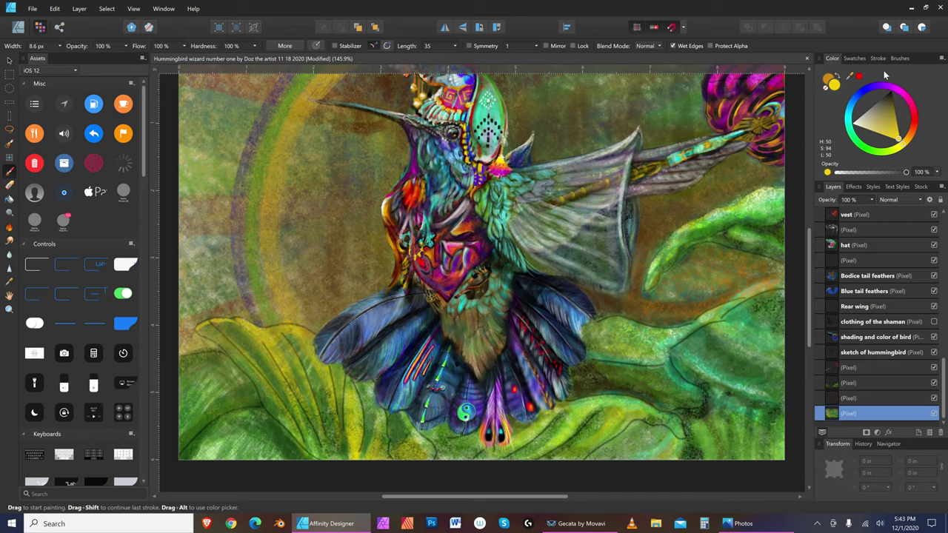
click(55, 9)
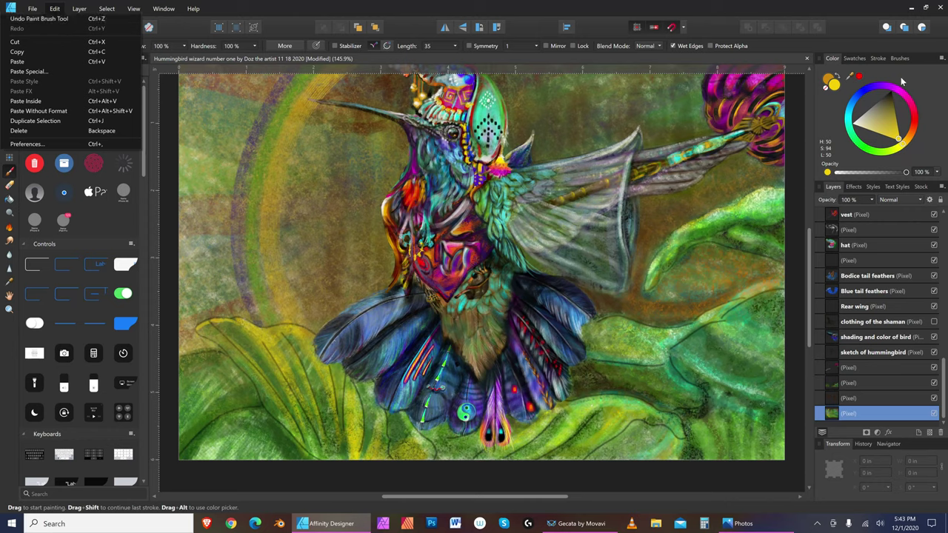
Step: Change the colour to bright blue (H 241, S 94, L 50) and add strokes of varying width to the blue arc
click(865, 94)
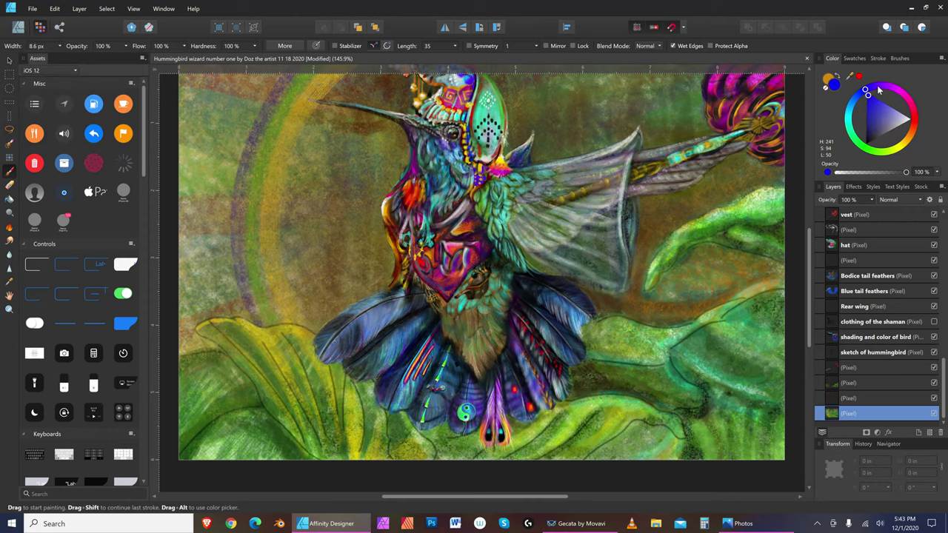
key(bracketright)
key(bracketright)
key(bracketright)
key(bracketright)
key(bracketright)
key(bracketright)
key(bracketleft)
key(bracketleft)
key(bracketleft)
key(bracketleft)
key(bracketleft)
key(bracketleft)
key(bracketleft)
Step: Adjust the colour to a saturated blue (H 238, S 100, L 50) and intensify the blue arc's lower part with a brush about 26 px wide
click(870, 96)
key(bracketright)
key(bracketright)
key(bracketright)
key(bracketright)
key(bracketright)
key(bracketright)
key(bracketright)
key(bracketright)
key(bracketleft)
key(bracketleft)
key(bracketleft)
key(bracketleft)
key(bracketleft)
key(bracketleft)
click(884, 105)
mouse_move(885, 105)
mouse_down()
mouse_move(900, 103)
mouse_move(884, 106)
mouse_move(870, 85)
mouse_move(872, 95)
mouse_move(864, 90)
mouse_move(889, 87)
mouse_up()
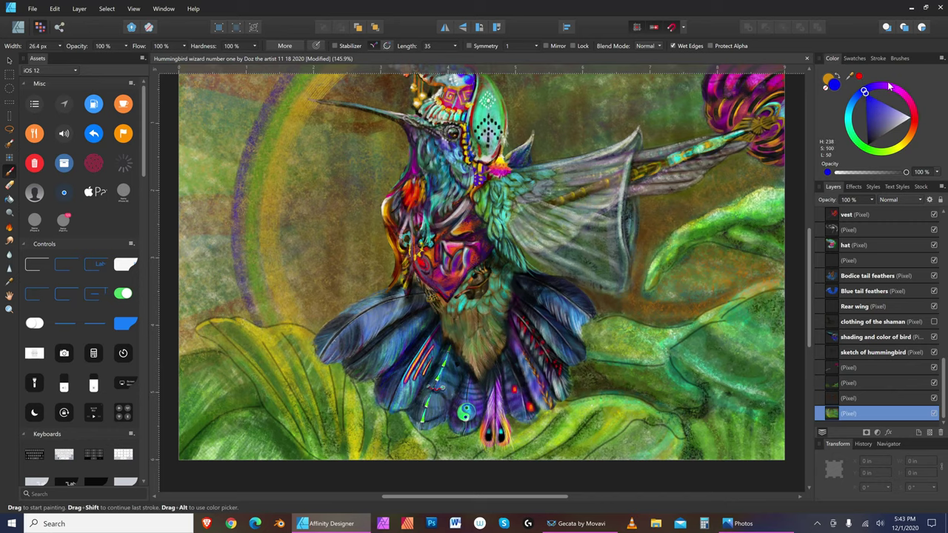
Step: Widen the brush to about 33 px and intensify the upper part of the blue arc
key(bracketright)
key(bracketright)
key(bracketright)
key(bracketleft)
key(bracketleft)
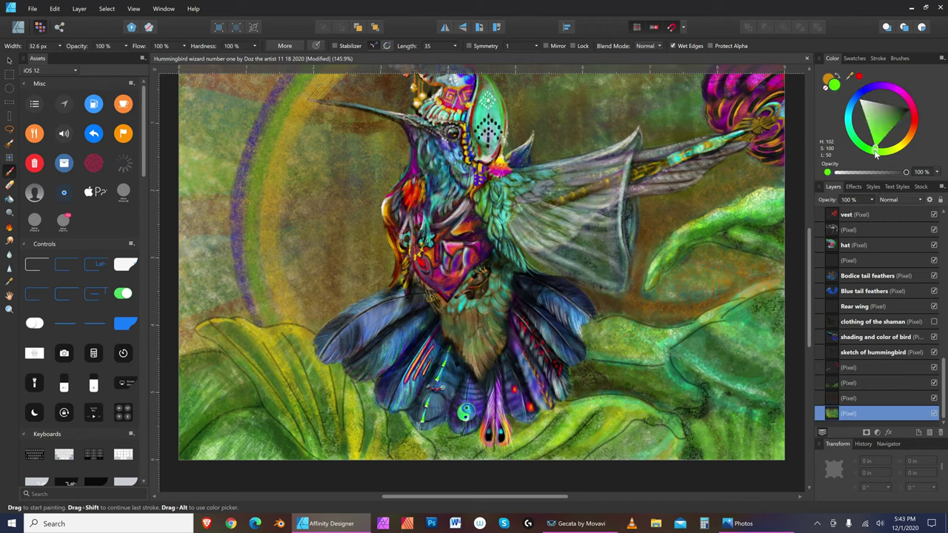
Step: Change the colour to bright green (H 101, S 100, L 50), paint a trial stroke about 33 px wide along the green arc and undo it
click(876, 151)
drag(287, 87, 248, 280)
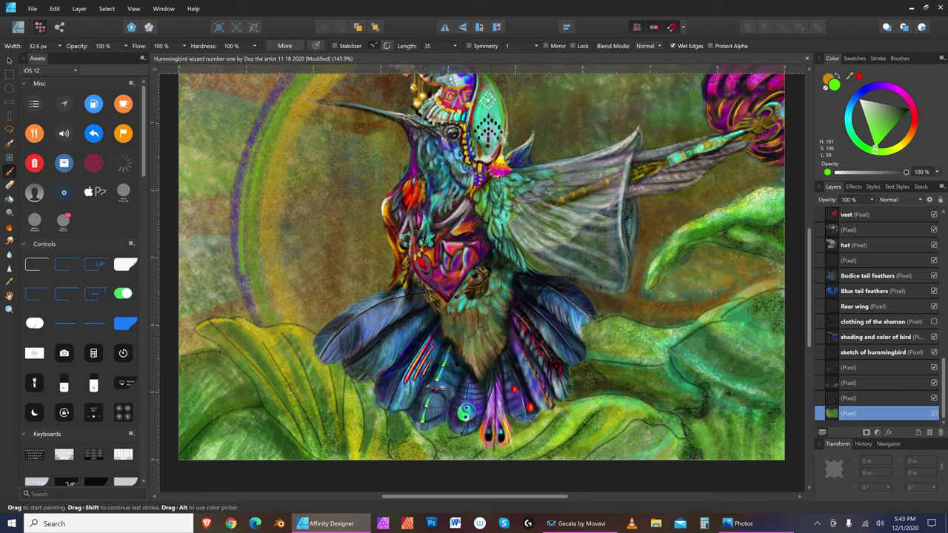
key(bracketleft)
click(57, 10)
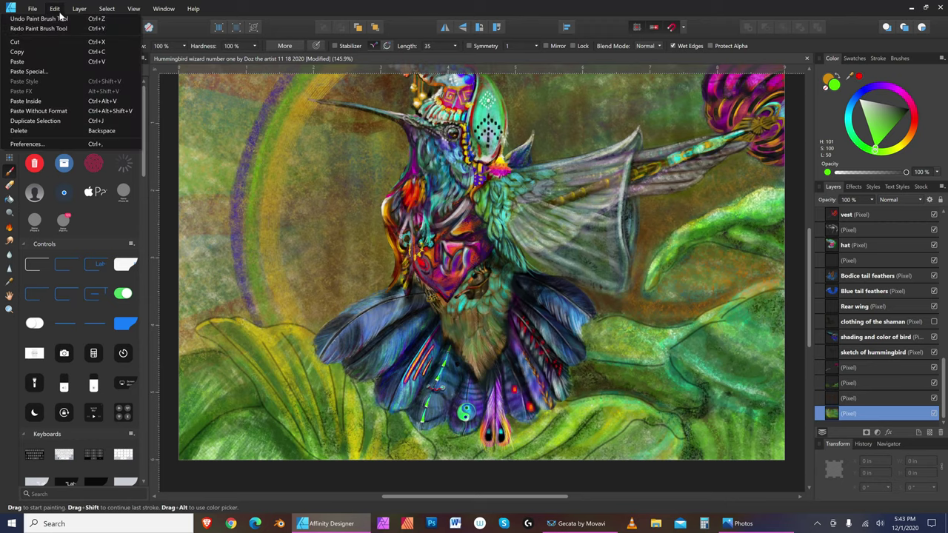
click(57, 10)
click(54, 10)
click(57, 11)
Step: Brighten the green arc with a brush widened to about 72 px
key(bracketright)
key(bracketright)
key(bracketright)
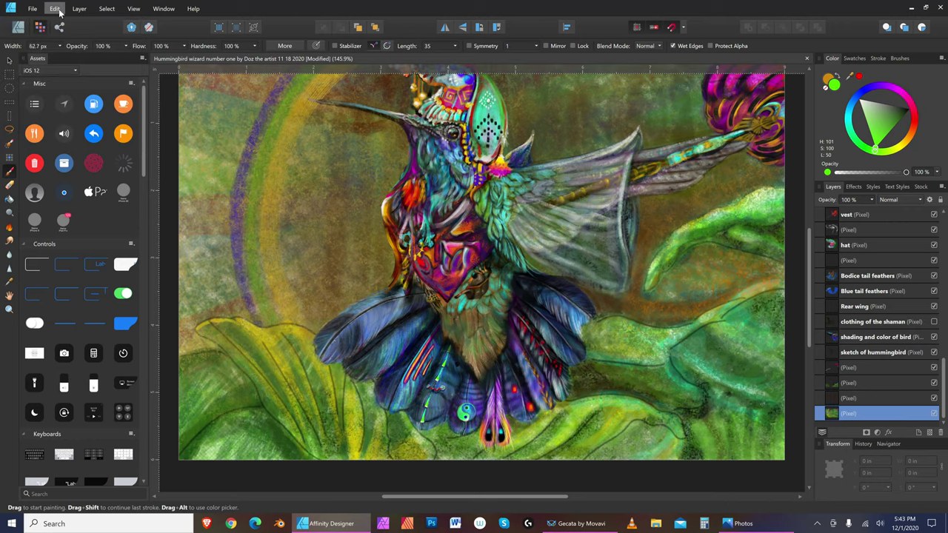
key(bracketright)
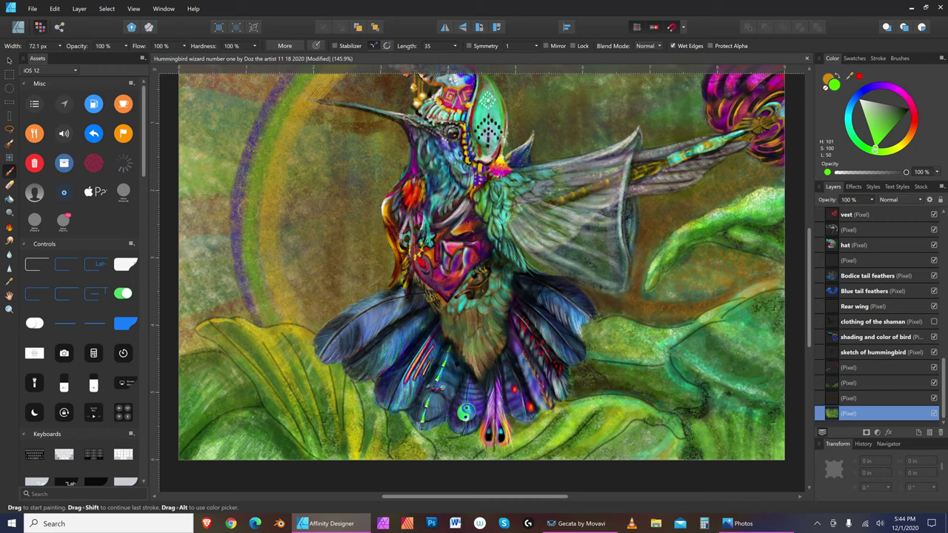
Step: Change the colour to bright yellow (H 58, S 100, L 50) and highlight the yellow arc with a brush about 49 px wide
key(bracketleft)
click(903, 151)
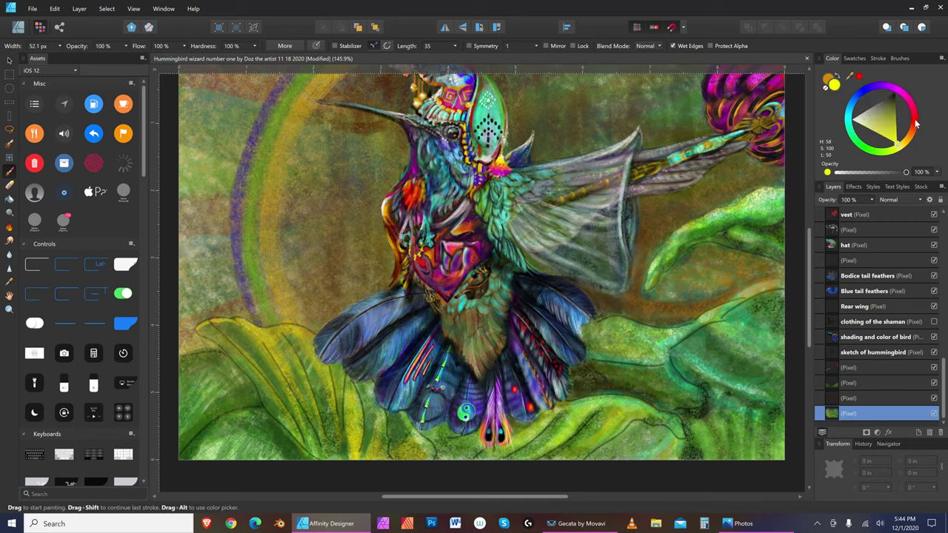
key(bracketleft)
key(bracketright)
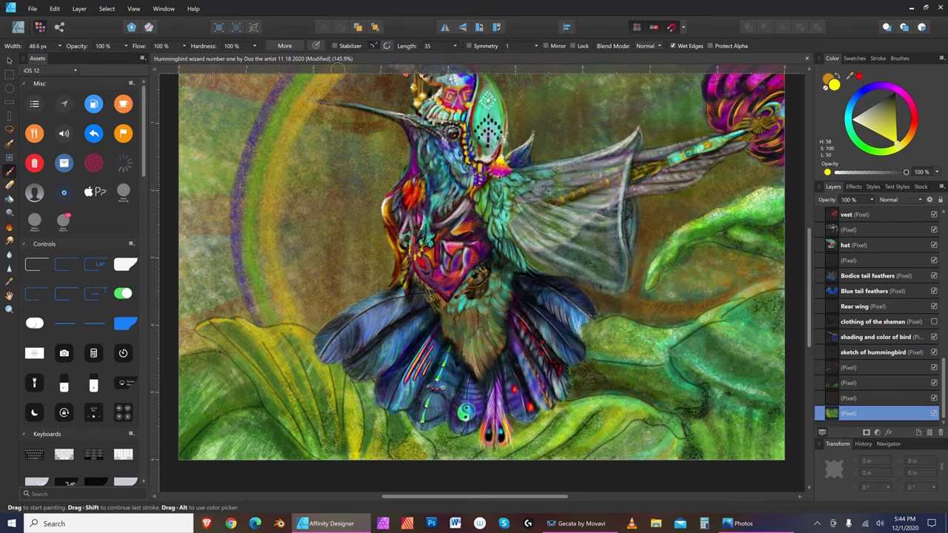
key(bracketleft)
key(bracketleft)
key(bracketleft)
key(bracketleft)
key(bracketleft)
Step: Try erasing the yellow paint around the beak tip with an eraser about 25 px wide, and undo the strokes
click(12, 187)
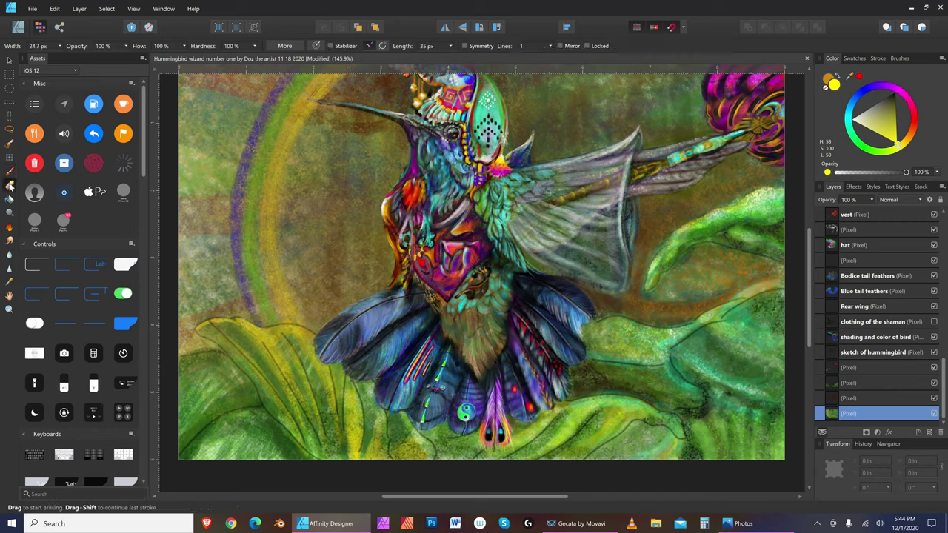
drag(309, 100, 326, 101)
click(56, 9)
click(57, 18)
click(57, 9)
click(59, 24)
Step: Change the colour to near-black olive (H 58, S 29, L 10) and adjust the paint brush size for retouching the beak
click(9, 309)
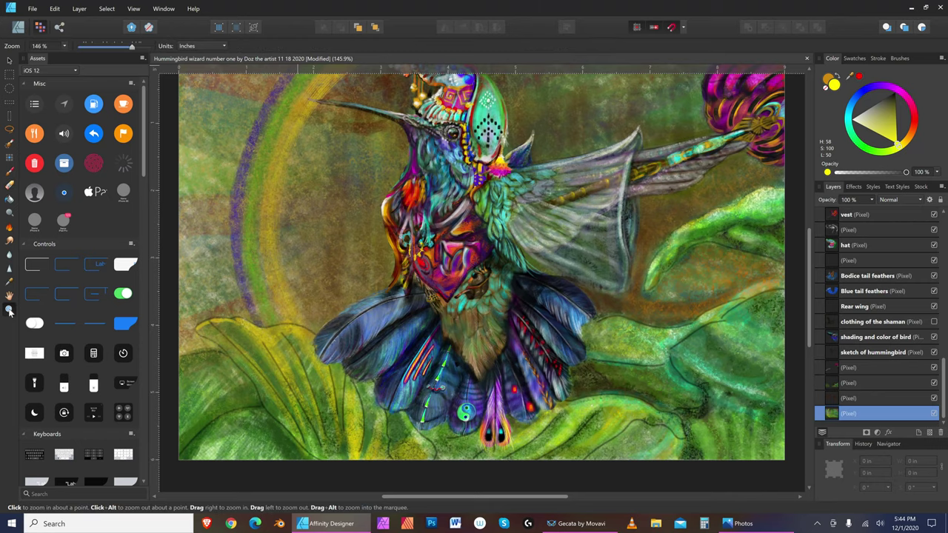
drag(356, 155, 407, 138)
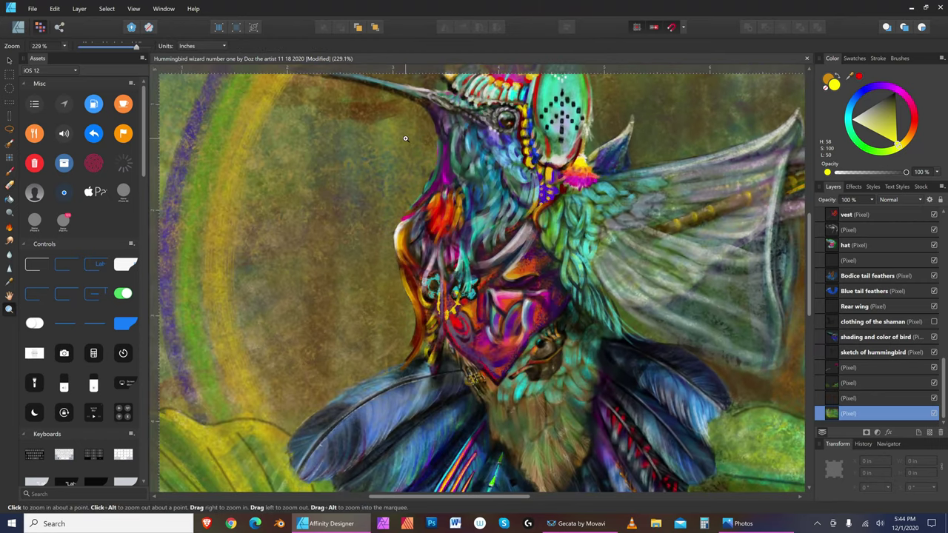
click(9, 294)
drag(330, 136, 381, 266)
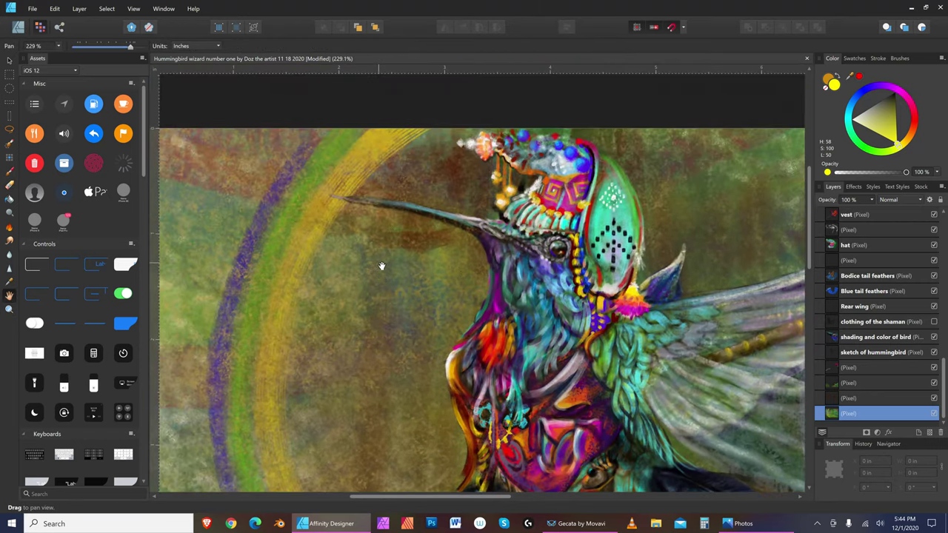
click(892, 95)
click(8, 175)
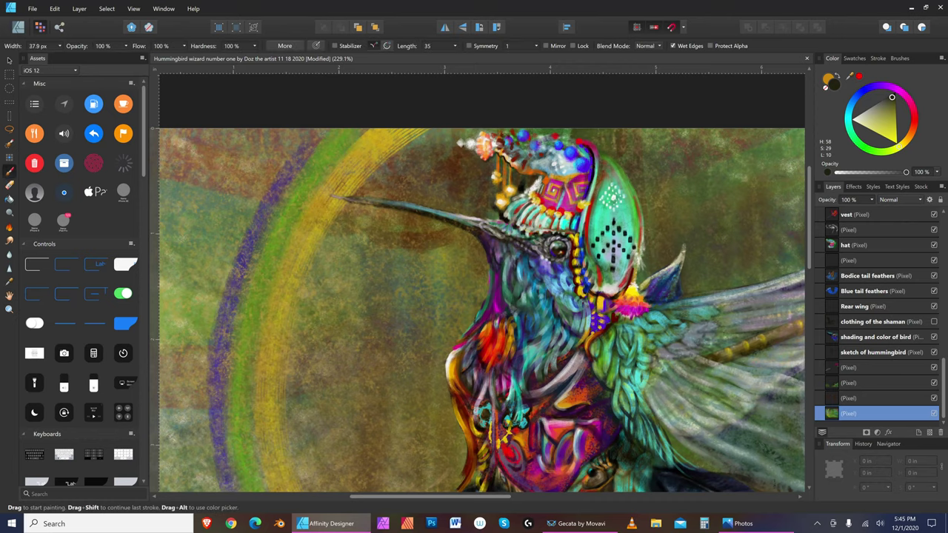
key(bracketleft)
key(bracketleft)
key(bracketleft)
key(bracketright)
key(bracketright)
key(bracketright)
key(bracketleft)
key(bracketright)
key(bracketright)
key(bracketright)
key(bracketright)
key(bracketright)
key(bracketleft)
key(bracketleft)
key(bracketleft)
key(bracketleft)
key(bracketright)
Step: Change the paint colour to white (H 58, S 100, L 100) and set the brush width to about 3.8 px
click(855, 121)
key(bracketright)
key(bracketleft)
key(bracketleft)
key(bracketright)
key(bracketright)
click(855, 115)
key(bracketleft)
Step: Make the topmost pixel layer active and set the brush width to about 3.1 px for detailing the beak
click(881, 398)
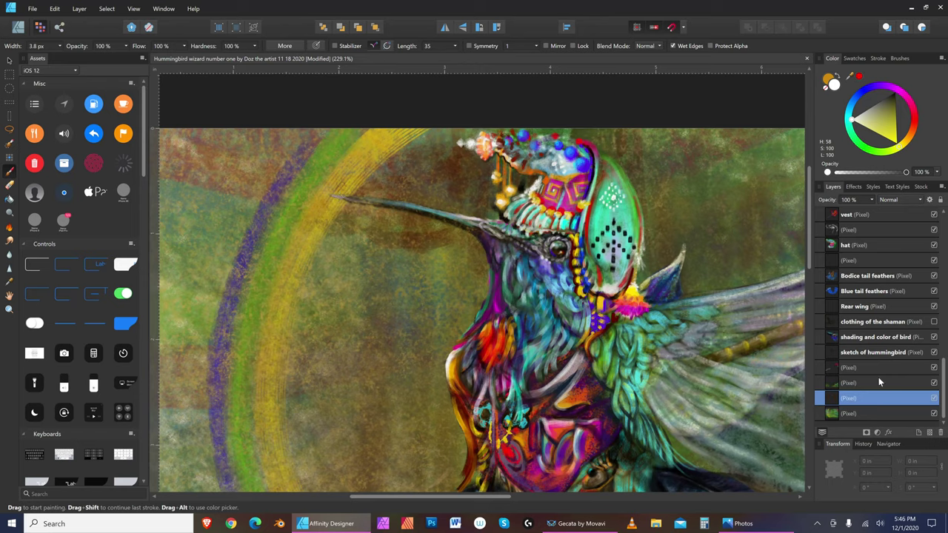
click(880, 380)
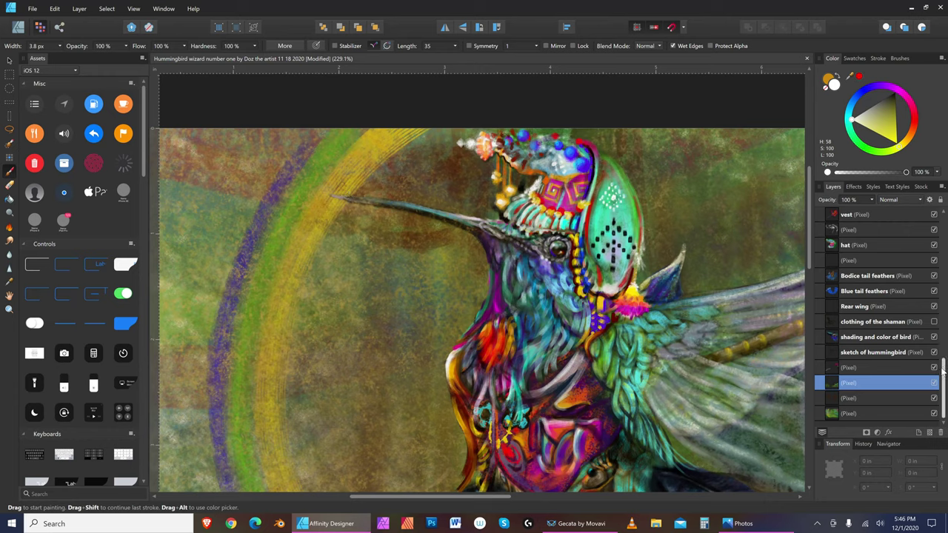
scroll(942, 374, up, 5)
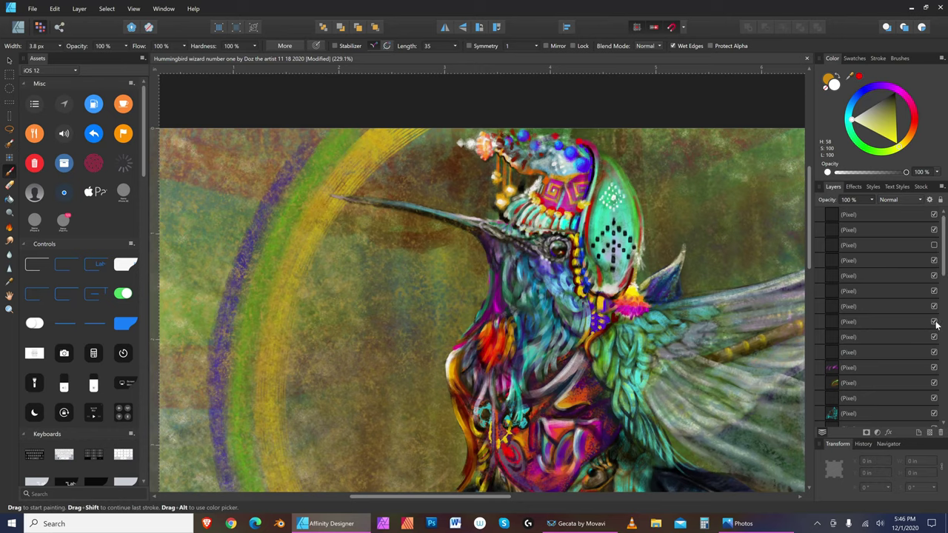
scroll(942, 289, down, 5)
scroll(890, 214, up, 5)
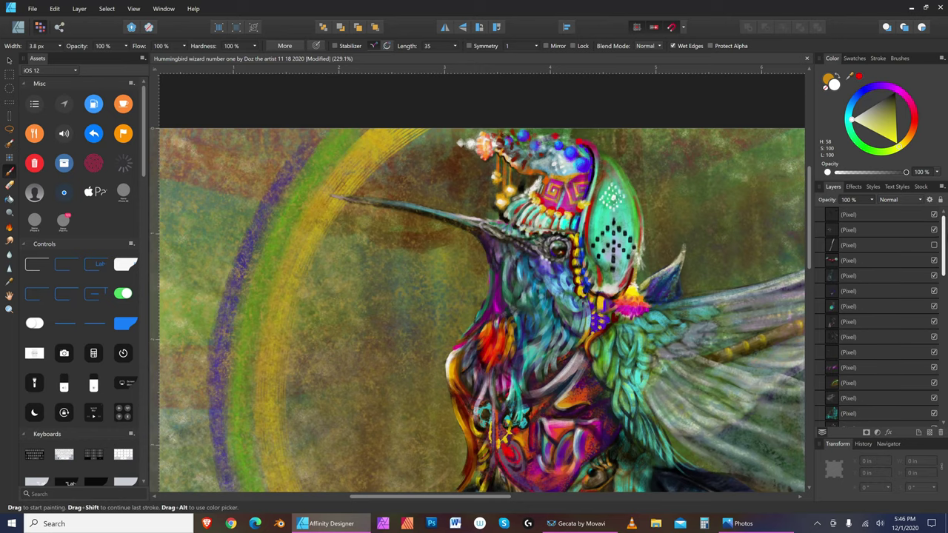
click(896, 213)
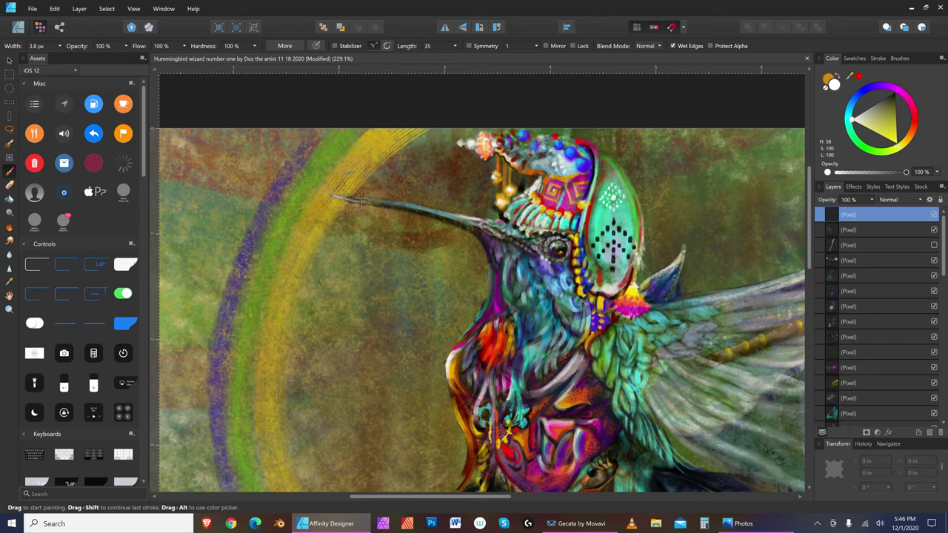
key(bracketright)
key(bracketright)
key(bracketright)
key(bracketleft)
key(bracketleft)
Step: Save the hummingbird painting and bring up the zoom choices for the canvas view
click(33, 8)
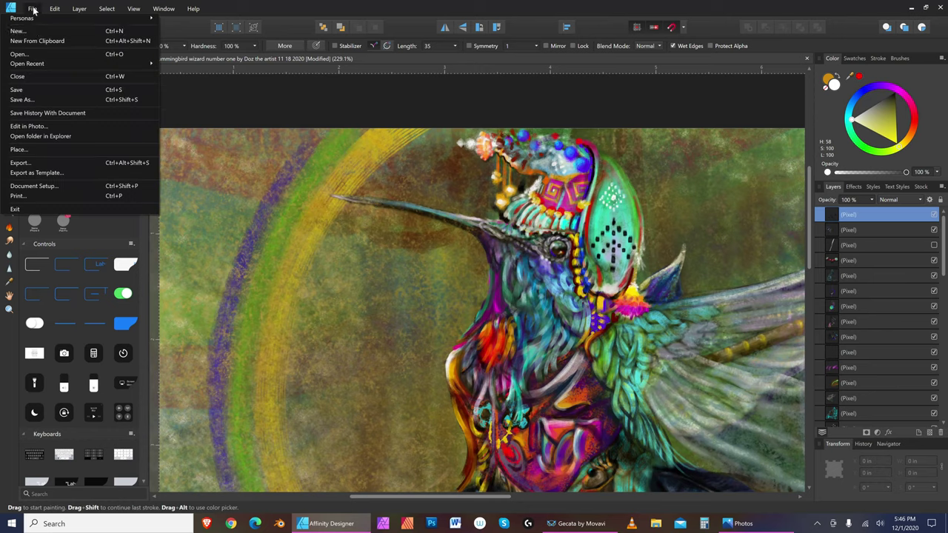
click(37, 89)
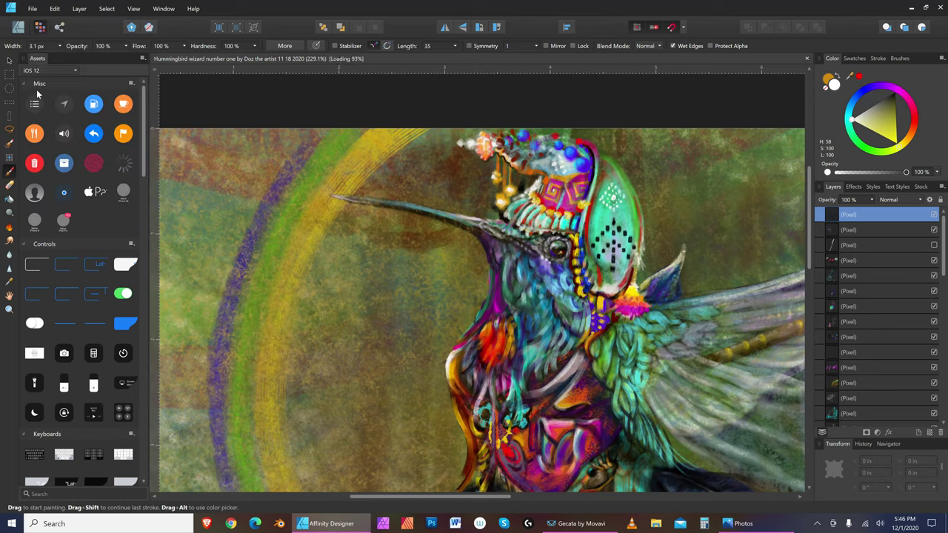
click(133, 8)
mouse_move(143, 20)
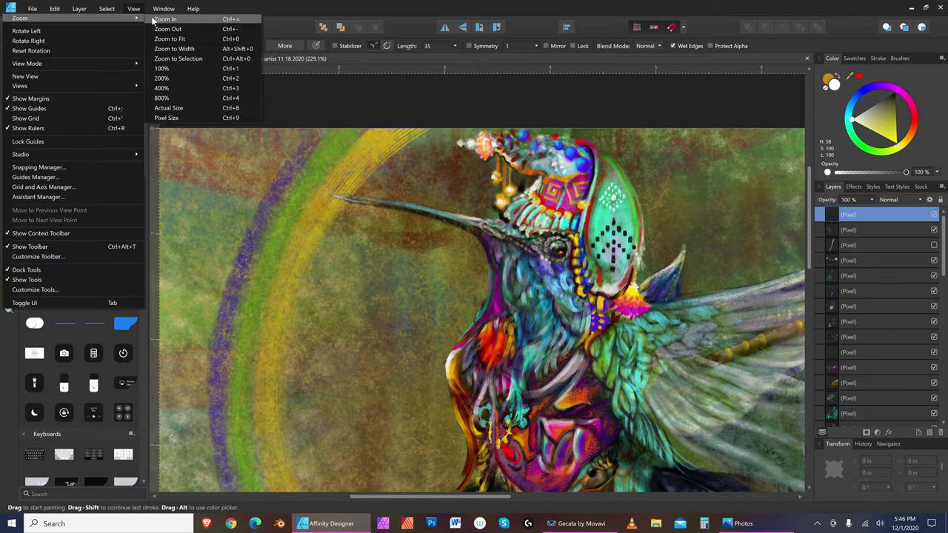
Step: Fit the artwork to the view width and add a new pixel layer directly above the bottom background layer
click(206, 48)
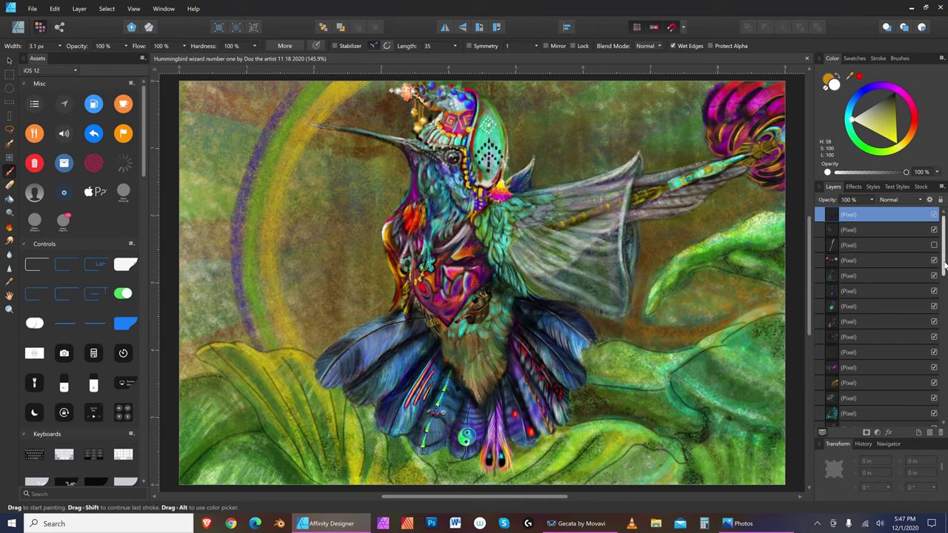
drag(943, 245, 944, 422)
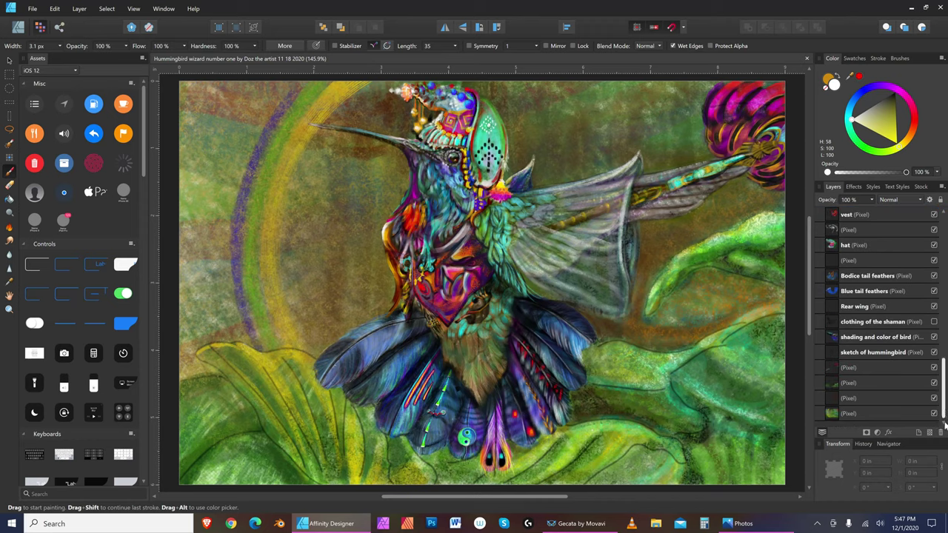
click(883, 412)
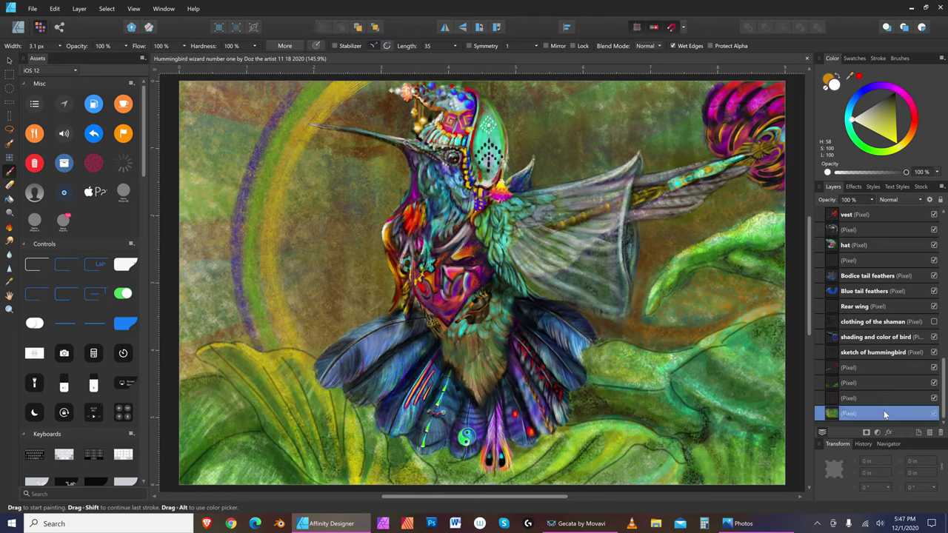
click(930, 434)
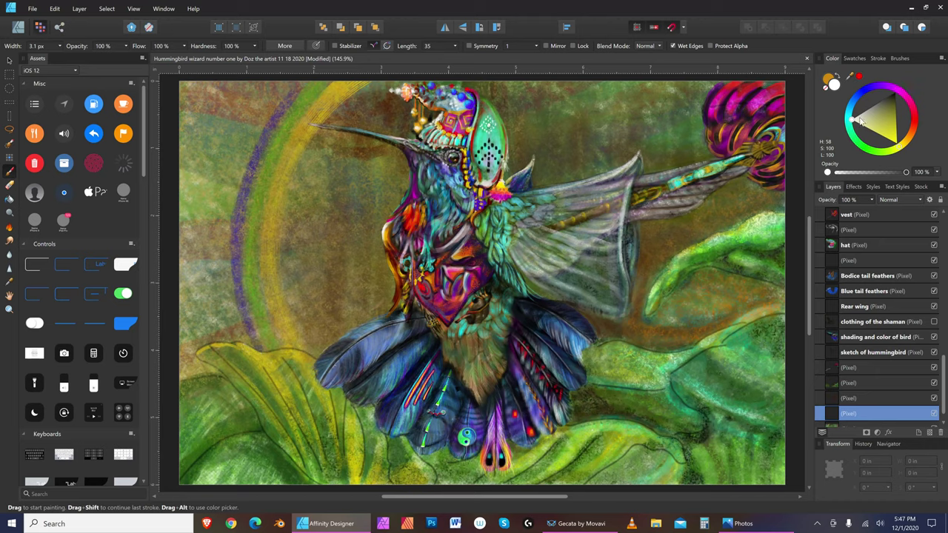
Step: Paint a horizontal dark-brown branch (H 22, S 100, L 16) behind the bird's head with a brush about 47 px wide
click(914, 130)
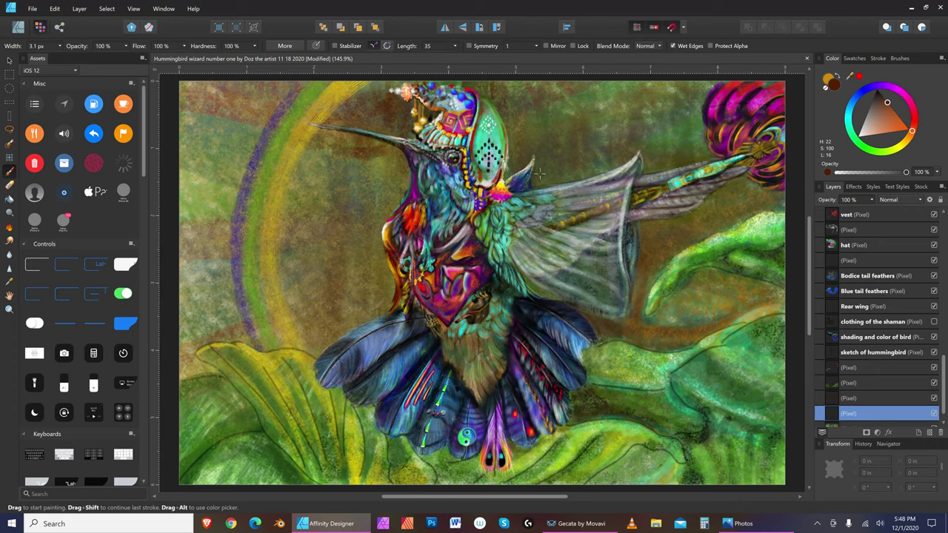
key(bracketright)
key(bracketright)
key(bracketright)
key(bracketright)
key(bracketright)
key(bracketright)
key(bracketright)
key(bracketright)
key(bracketright)
key(bracketright)
key(bracketright)
key(bracketright)
key(bracketright)
key(bracketright)
key(bracketleft)
key(bracketleft)
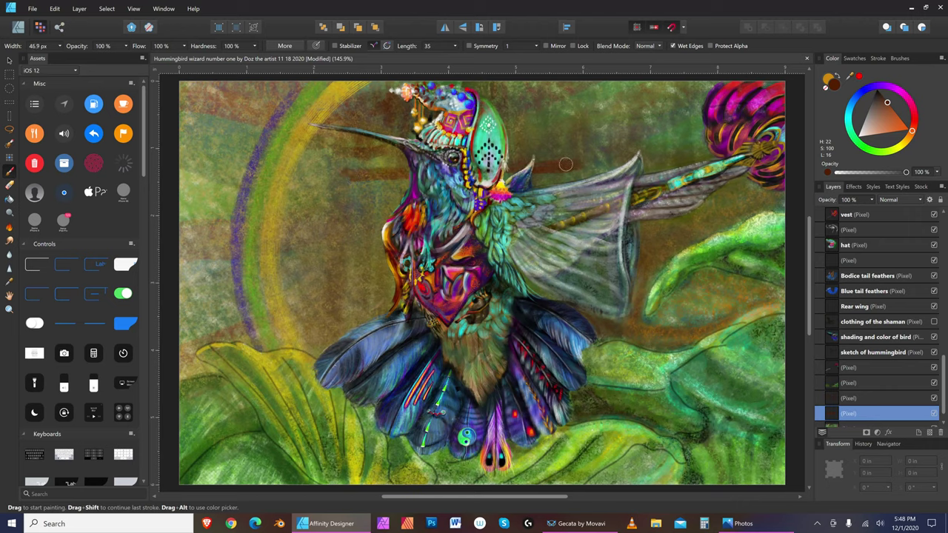
drag(399, 172, 274, 179)
mouse_move(335, 175)
mouse_down()
mouse_move(382, 179)
mouse_move(272, 175)
mouse_move(405, 174)
mouse_move(305, 179)
mouse_up()
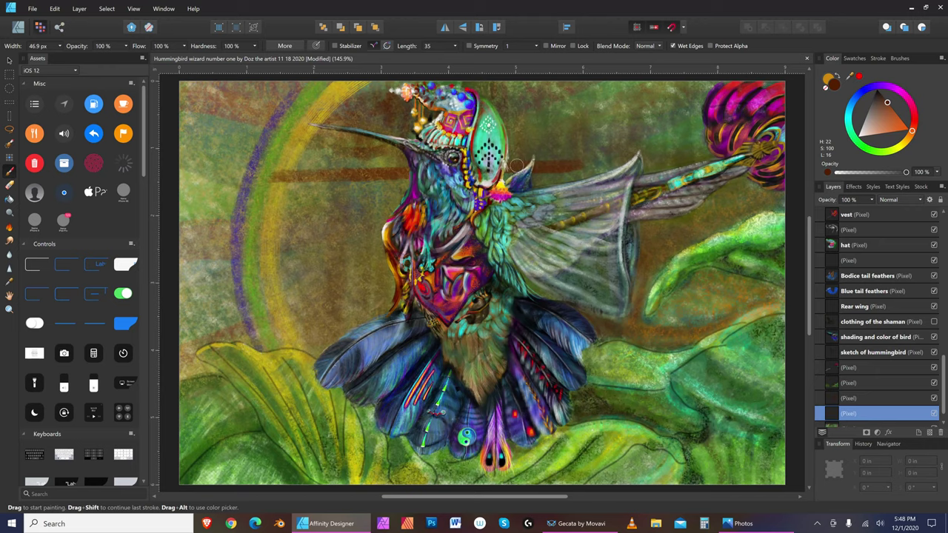
Step: Erase along the lower edge of the branch left of the bird with an eraser about 46 px wide to thin it
key(bracketleft)
click(10, 185)
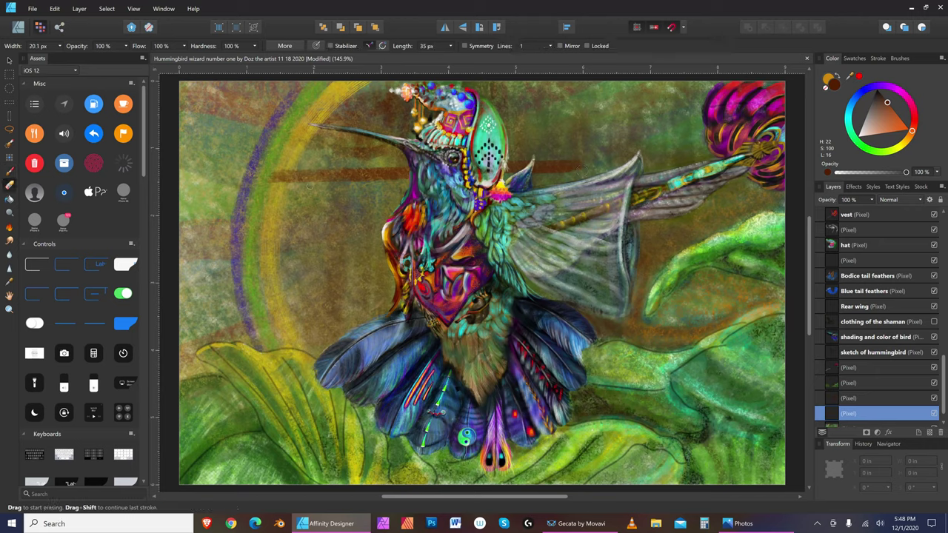
drag(277, 180, 411, 181)
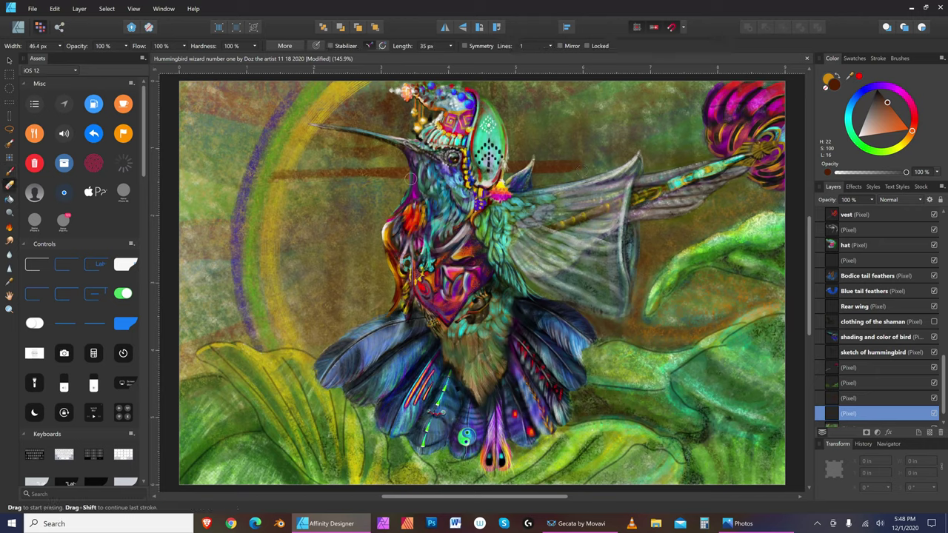
mouse_move(272, 180)
mouse_down()
mouse_move(369, 179)
mouse_move(300, 180)
mouse_move(349, 180)
mouse_up()
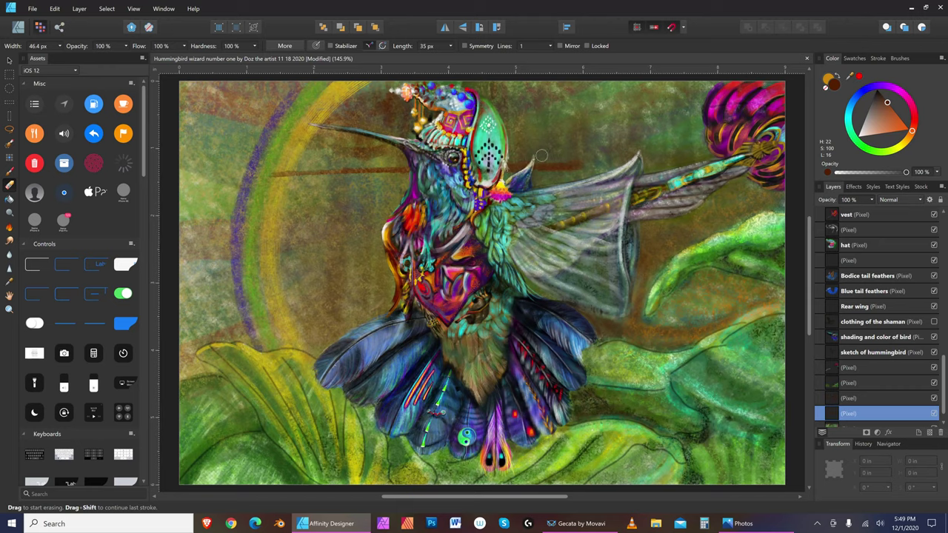
key([)
click(882, 96)
key([)
key([)
key([)
key([)
key([)
key([)
key([)
key([)
click(55, 8)
click(61, 15)
click(61, 15)
click(58, 18)
Step: Set the paint colour to black with H 265, S 100, L 0
key(])
key(])
click(881, 91)
drag(864, 132, 856, 135)
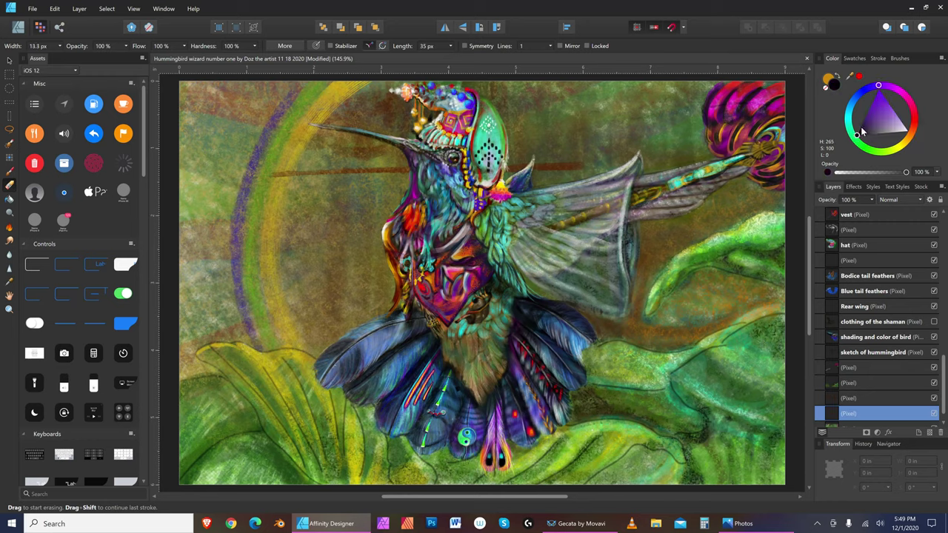
key(])
key(])
key(])
key(])
key(])
key([)
key([)
key([)
click(55, 8)
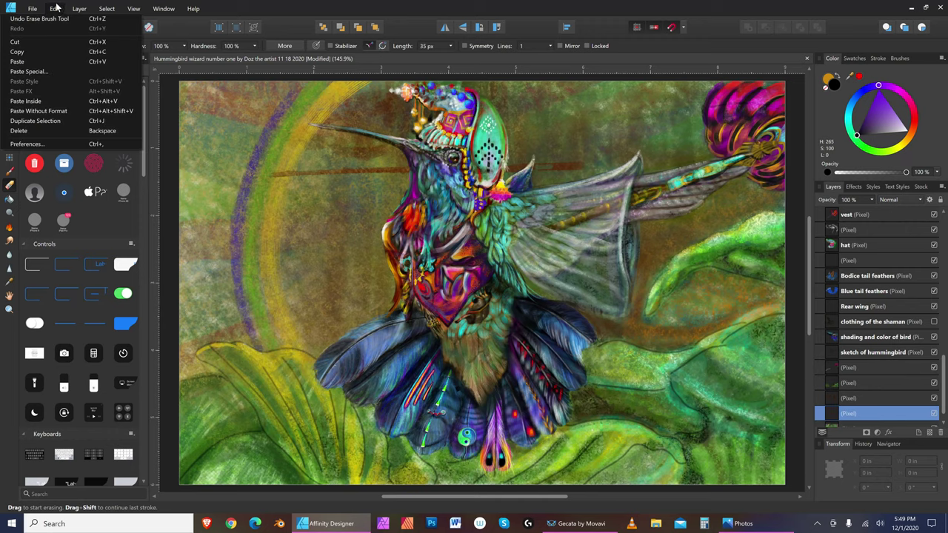
click(59, 9)
click(55, 8)
click(55, 8)
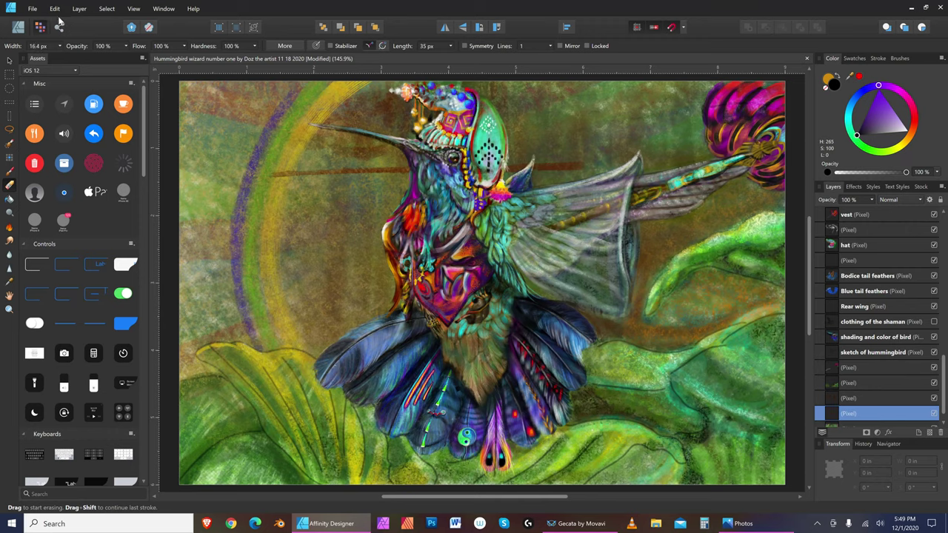
Step: Shade the branch on both sides of the bird's head with thin black Paint Brush strokes of varying width
click(10, 172)
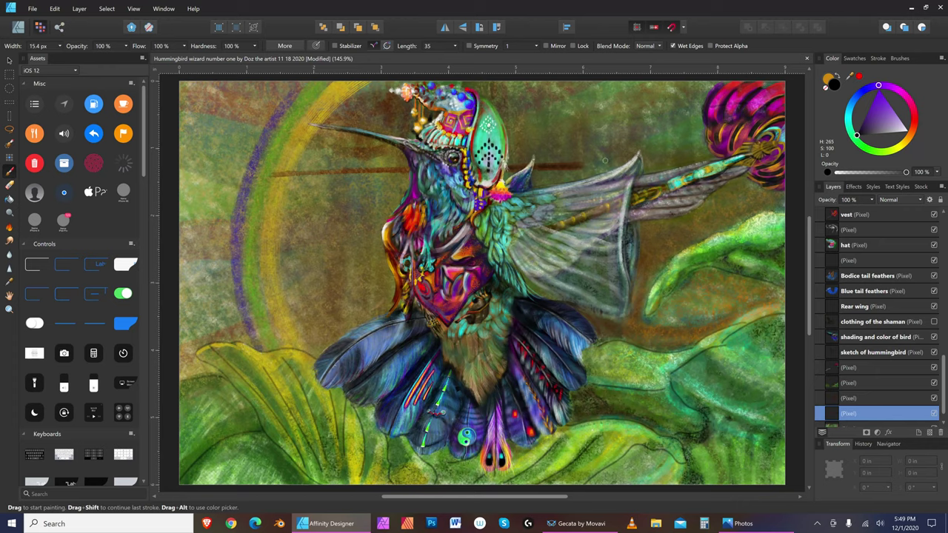
key(bracketleft)
key(bracketright)
key(bracketleft)
key(bracketleft)
key(bracketleft)
key(bracketleft)
key(bracketleft)
key(bracketleft)
key(bracketright)
key(bracketleft)
key(bracketleft)
key(bracketleft)
key(bracketleft)
key(bracketright)
key(bracketleft)
click(32, 8)
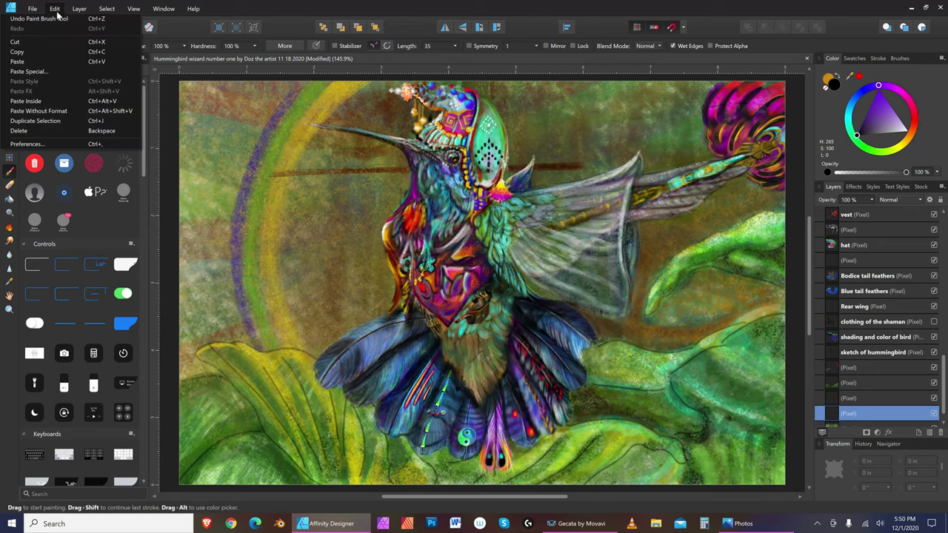
key(Escape)
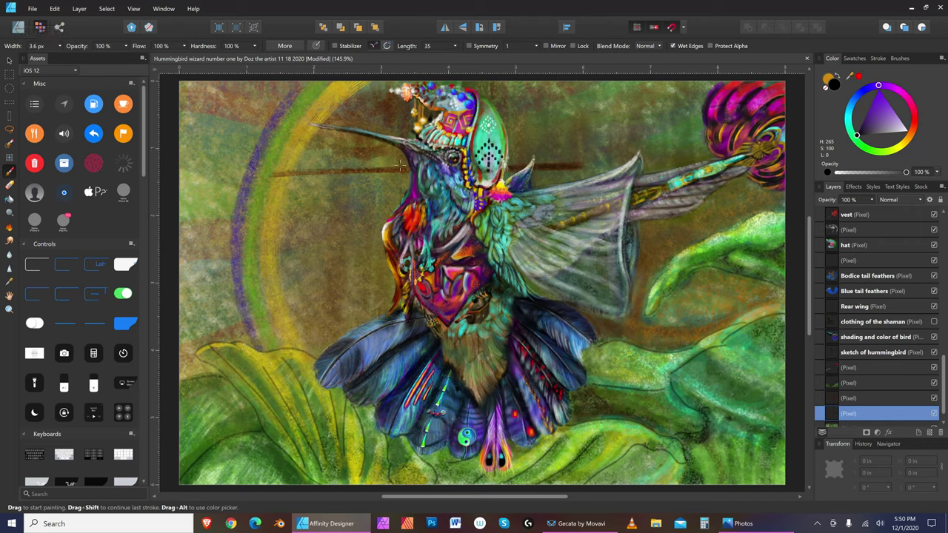
Step: Set the brush width to about 14 px and the paint colour to dark brown (H 21, S 100, L 11)
key(bracketright)
key(bracketright)
key(bracketright)
key(bracketright)
key(bracketright)
key(bracketright)
key(bracketright)
key(bracketleft)
click(917, 128)
click(911, 125)
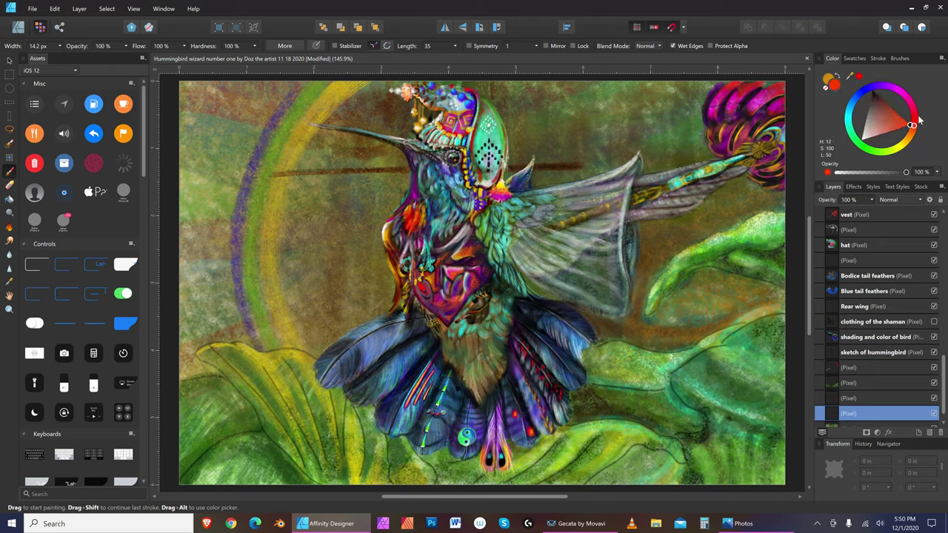
drag(911, 125, 910, 130)
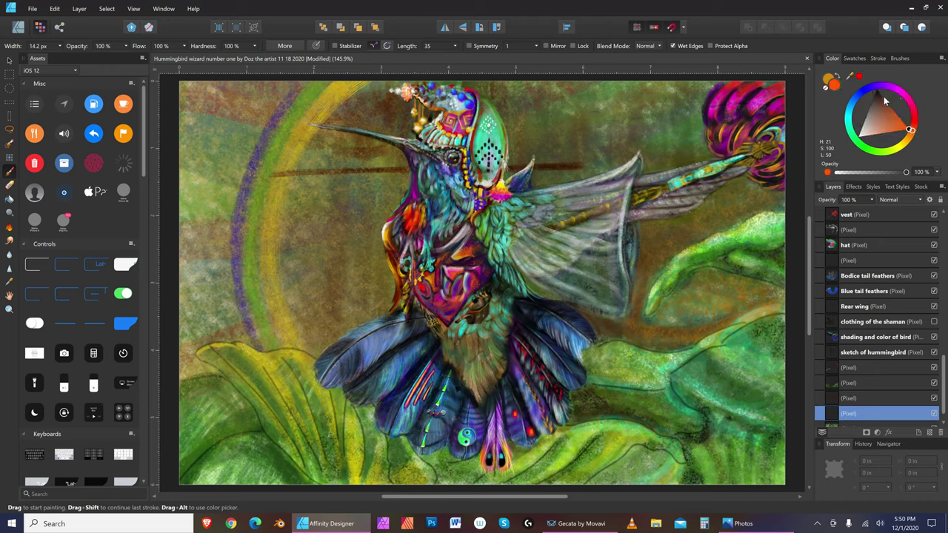
click(884, 98)
Step: Paint thin curved dark-brown twigs growing from the branch beneath the beak, varying the brush width
key(bracketright)
key(bracketleft)
key(bracketleft)
key(bracketleft)
key(bracketleft)
key(bracketright)
key(bracketright)
key(bracketright)
key(bracketright)
key(bracketright)
key(bracketleft)
key(bracketleft)
key(bracketleft)
key(bracketright)
key(bracketright)
key(bracketright)
key(bracketright)
key(bracketright)
key(bracketright)
key(bracketright)
key(bracketleft)
key(bracketleft)
key(bracketleft)
key(bracketleft)
key(bracketleft)
key(bracketleft)
key(bracketleft)
key(bracketleft)
key(bracketright)
key(bracketright)
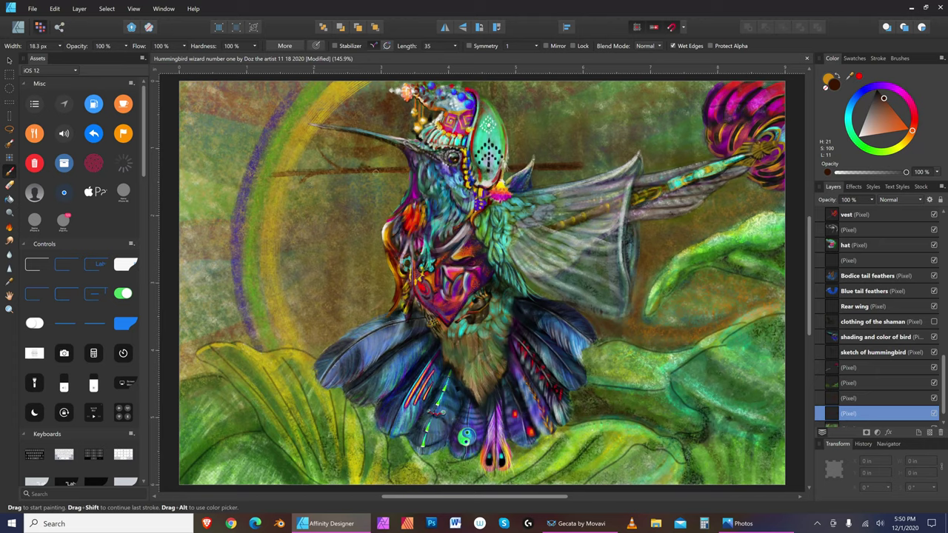
Step: Refine the twigs and branch with further dark-brown strokes, ending at about 10 px, and save the document
key(bracketright)
key(bracketright)
key(bracketright)
key(bracketleft)
key(bracketleft)
key(bracketleft)
key(bracketleft)
key(bracketright)
key(bracketright)
click(32, 8)
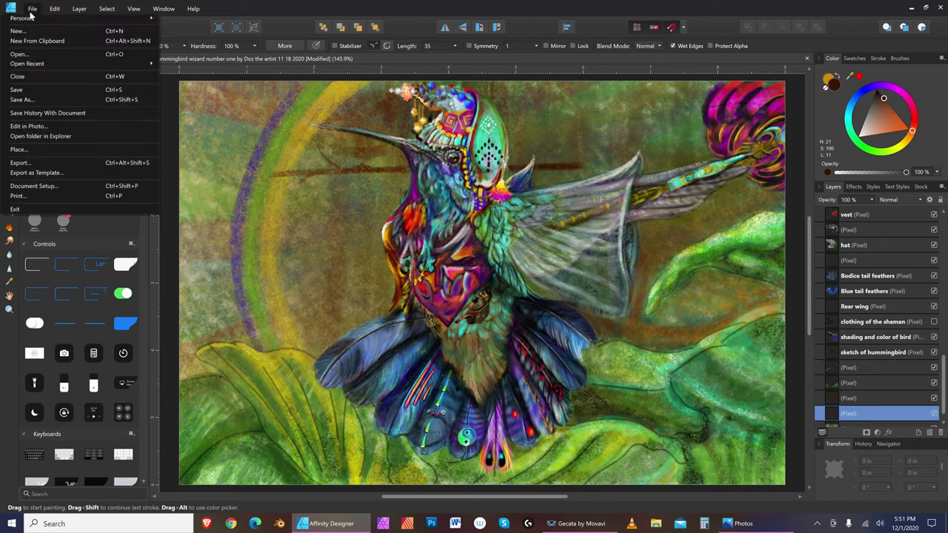
click(40, 90)
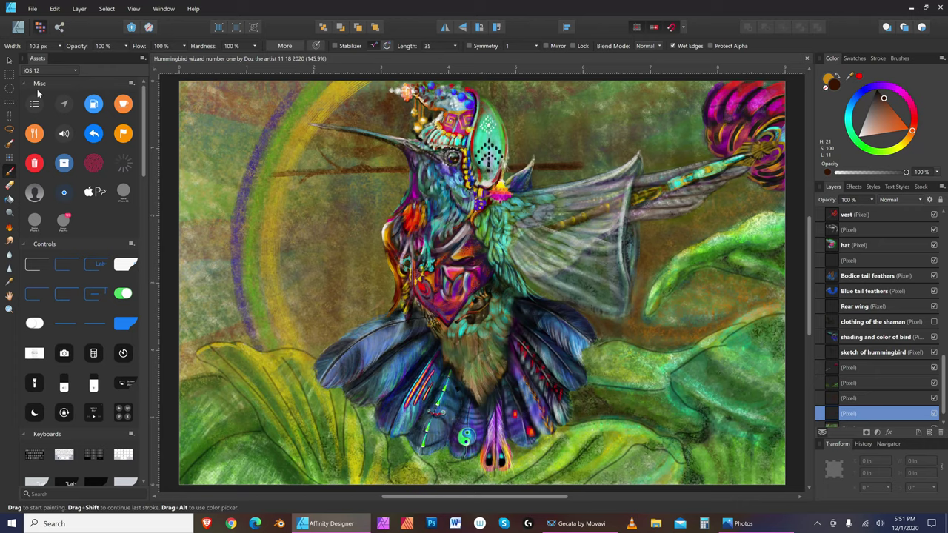
Step: Set the paint colour to yellow (H 55, S 100, L 50) and touch up the ring on the bottom background layer
click(902, 151)
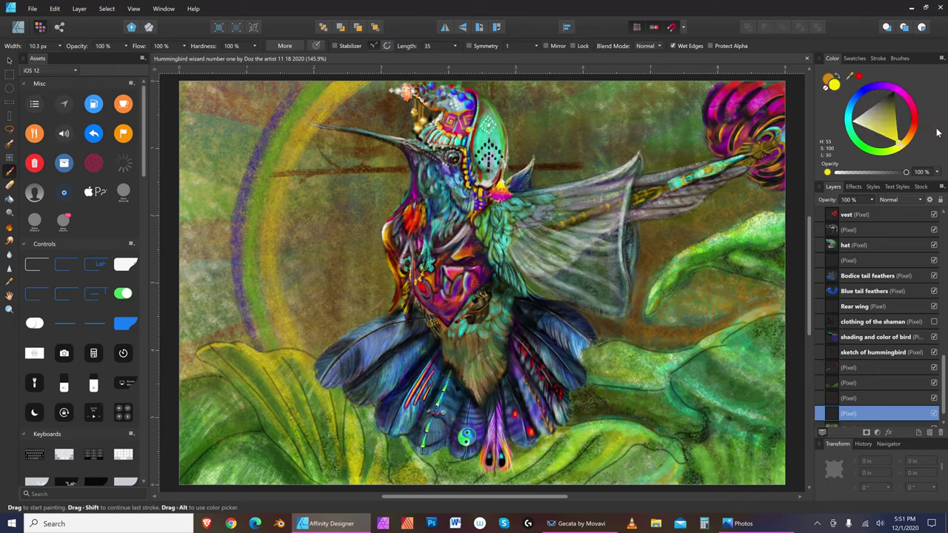
key(bracketright)
key(bracketright)
key(bracketright)
key(bracketright)
scroll(943, 414, down, 1)
click(842, 413)
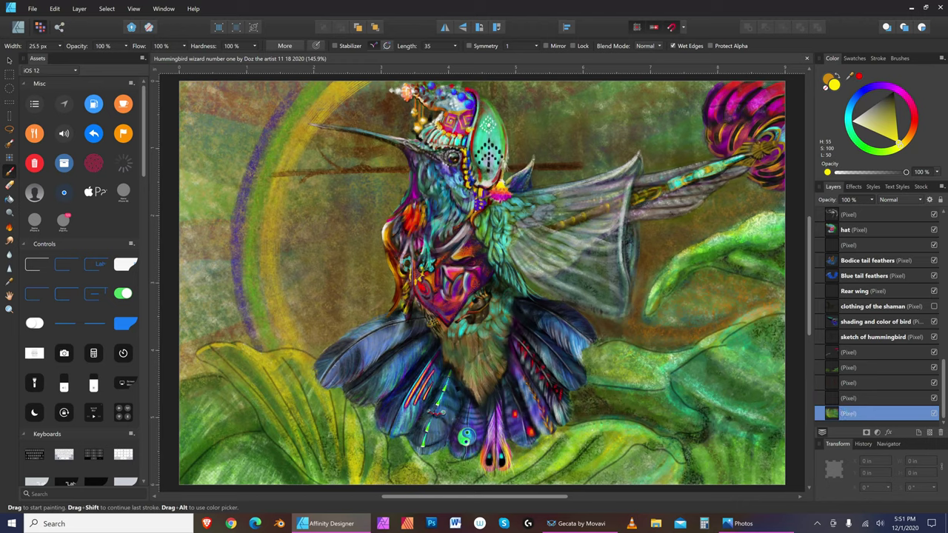
drag(271, 196, 275, 199)
key(bracketleft)
key(bracketleft)
key(bracketleft)
key(bracketleft)
key(bracketright)
Step: Touch up the ring's yellow band on the two pixel layers directly above the bottom background layer, varying the brush width to about 22 px
click(896, 398)
key(bracketleft)
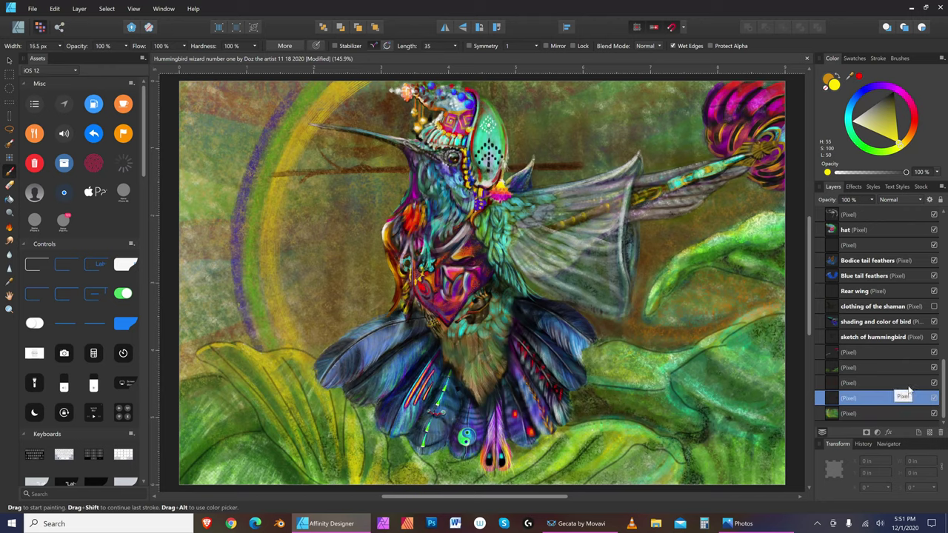
click(910, 383)
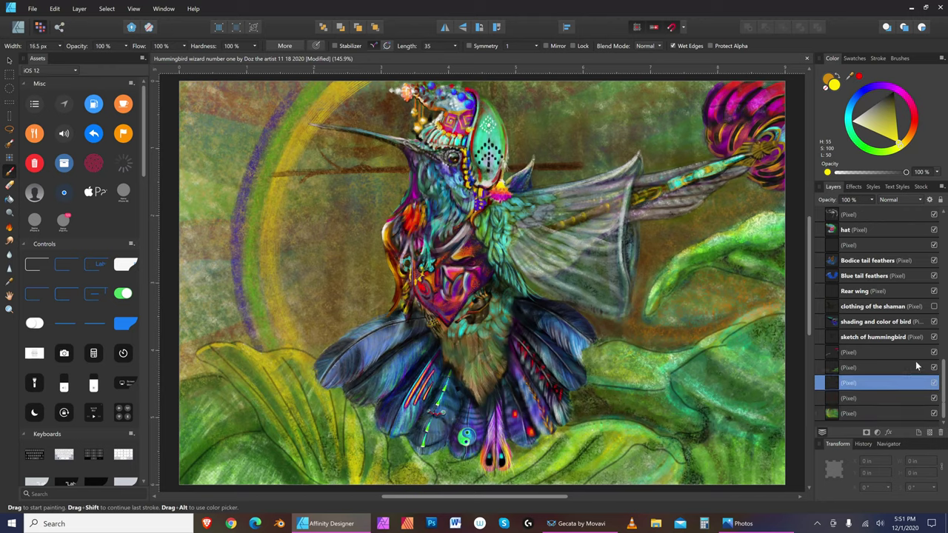
key(bracketright)
key(bracketleft)
key(bracketleft)
key(bracketleft)
key(bracketleft)
key(bracketright)
key(bracketright)
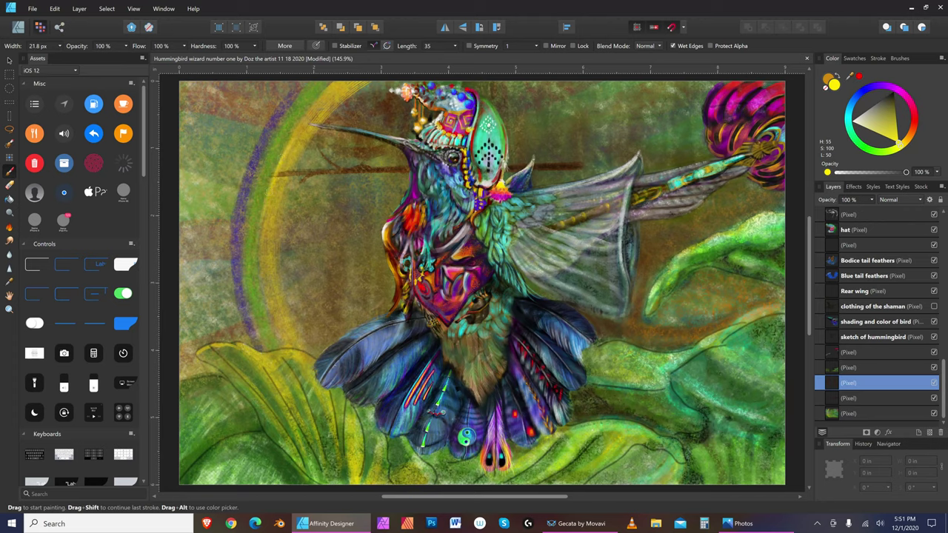
click(55, 8)
click(57, 8)
Step: Continue the yellow strokes on the ring with brush widths of up to about 69 px, ending at about 24 px
key(bracketright)
key(bracketright)
key(bracketright)
key(bracketright)
key(bracketright)
key(bracketright)
key(bracketright)
key(bracketright)
key(bracketleft)
key(bracketright)
key(bracketright)
key(bracketright)
key(bracketright)
key(bracketright)
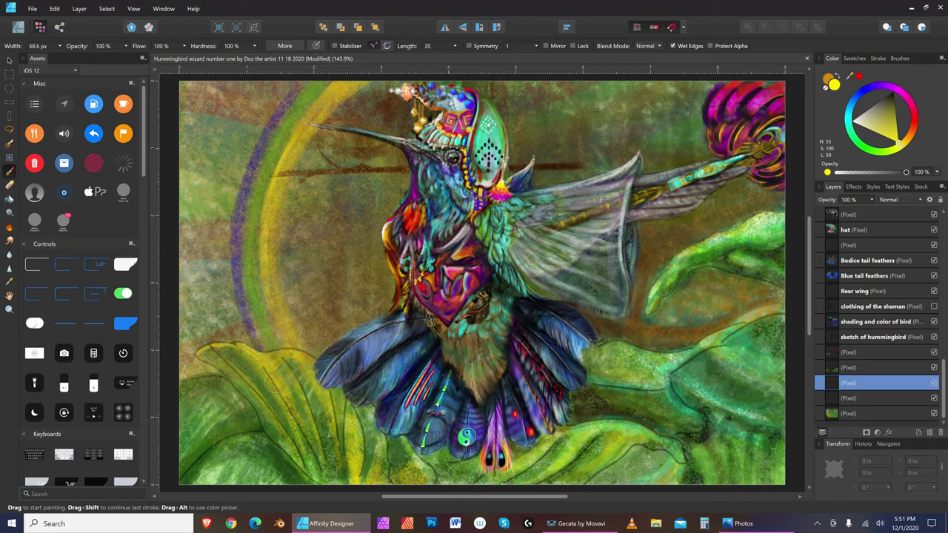
key(bracketleft)
key(bracketleft)
key(bracketleft)
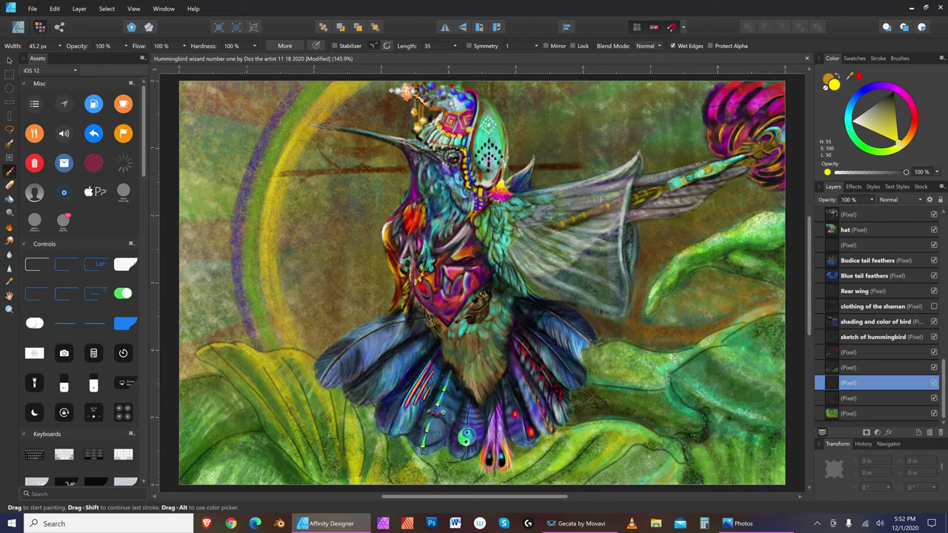
key(bracketleft)
key(bracketleft)
key(bracketleft)
Step: Rename the pixel layer directly above the bottom background layer as Rainbow wand
click(918, 399)
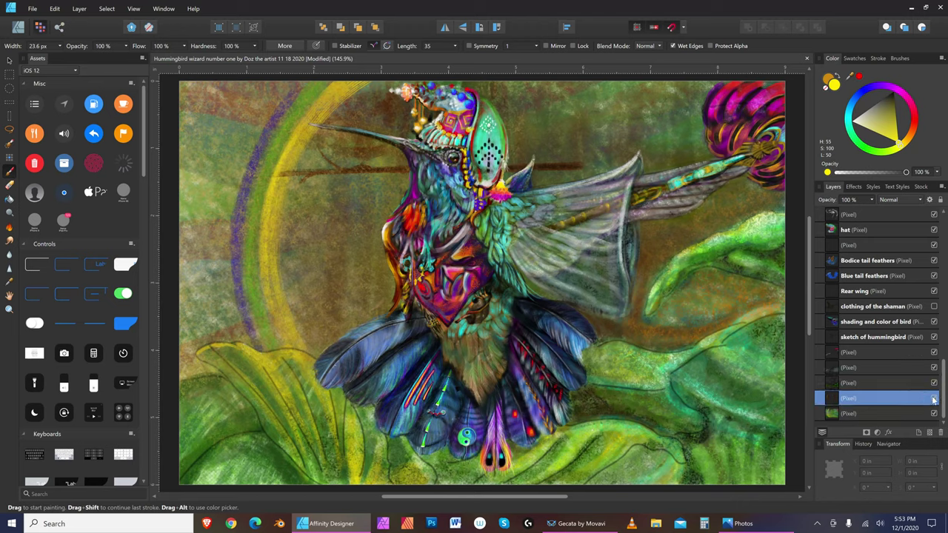
click(934, 398)
click(933, 398)
double_click(852, 398)
text(Pixel)
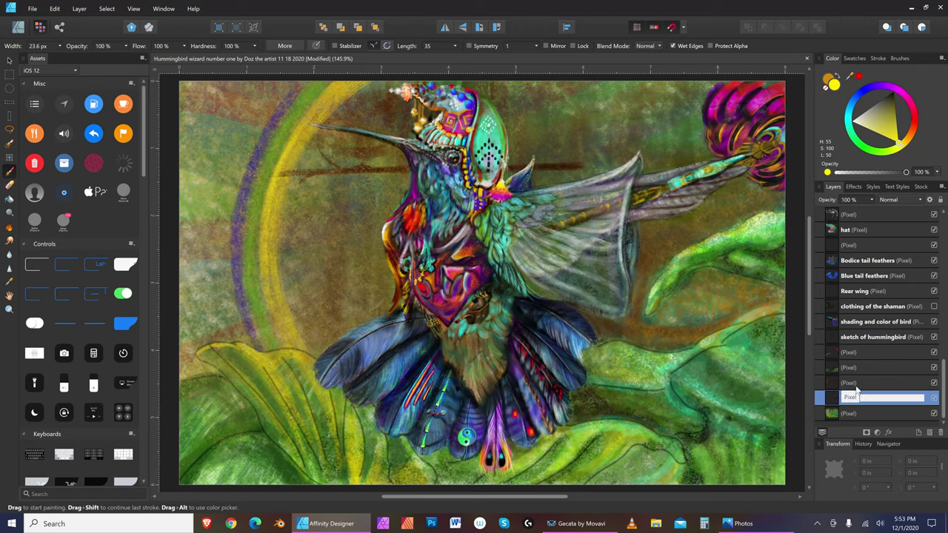
text( Rainbow wand)
key(Return)
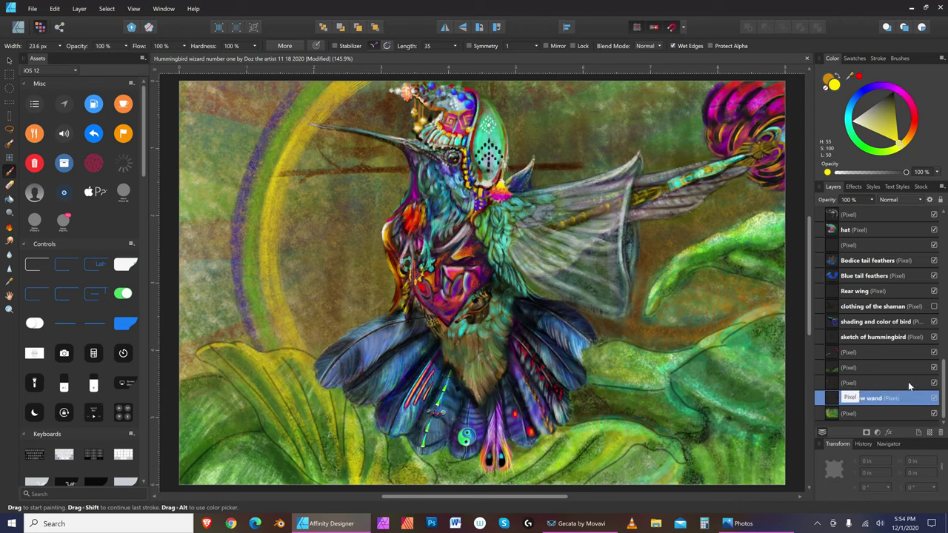
Step: Toggle the visibility of the lowest four layers one at a time to examine which artwork each contains
click(934, 382)
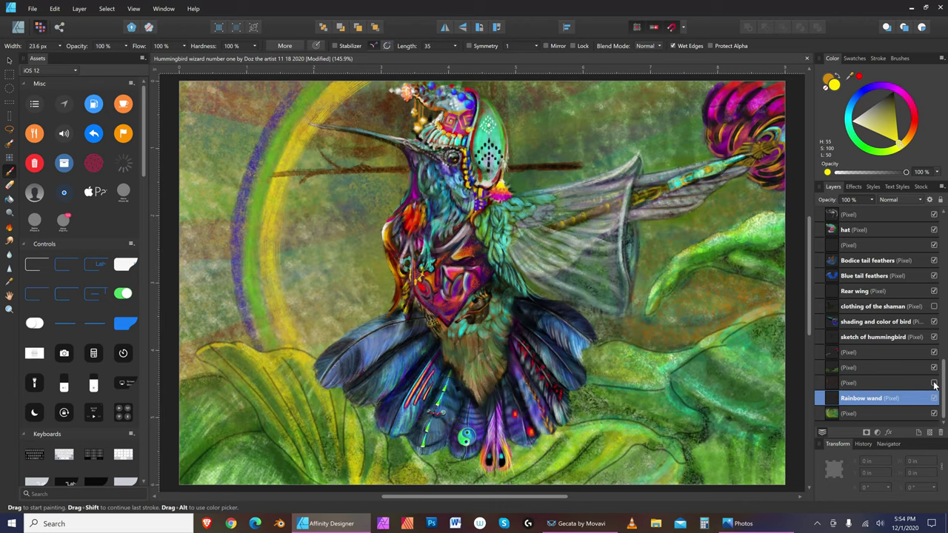
click(934, 383)
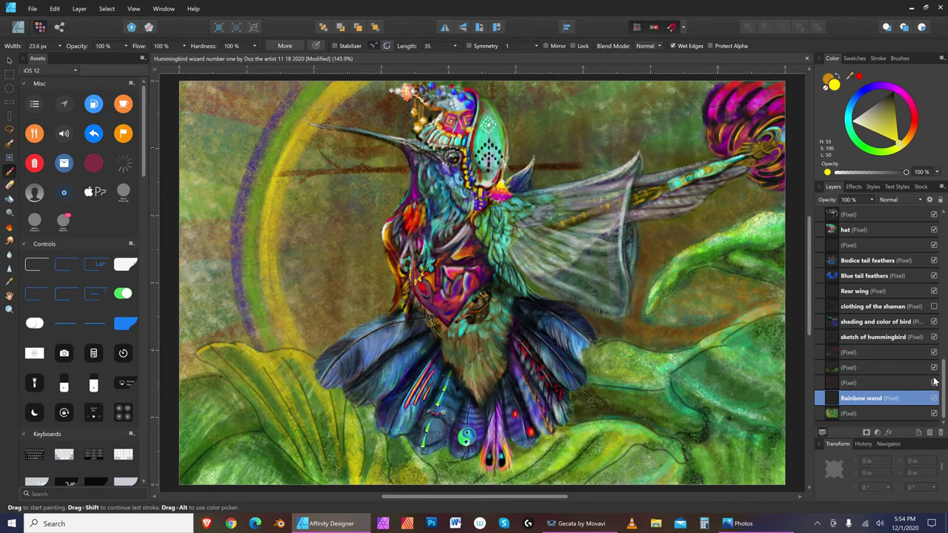
click(933, 367)
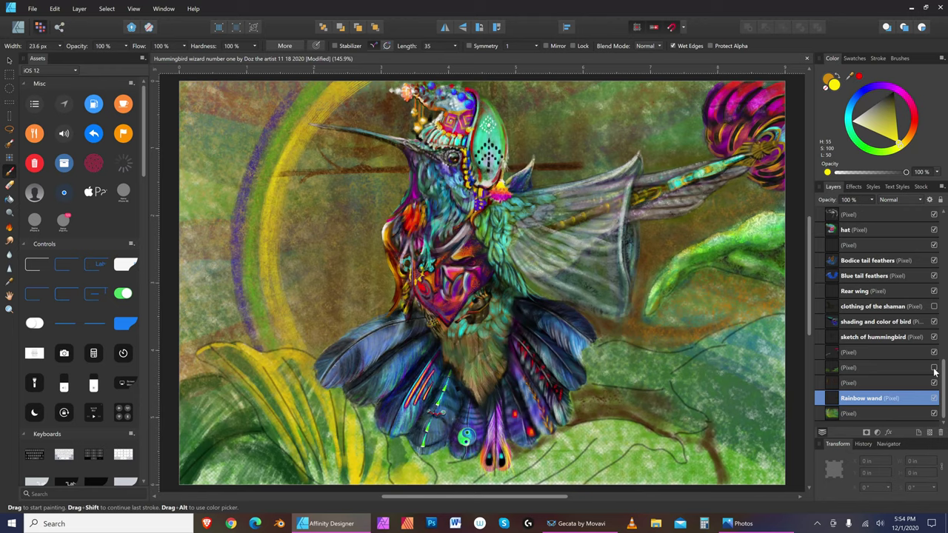
click(934, 368)
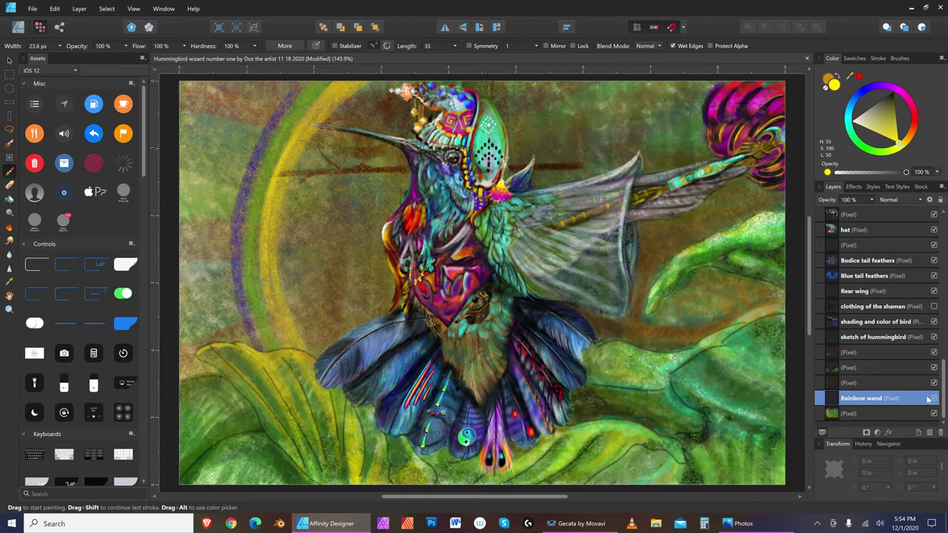
click(933, 399)
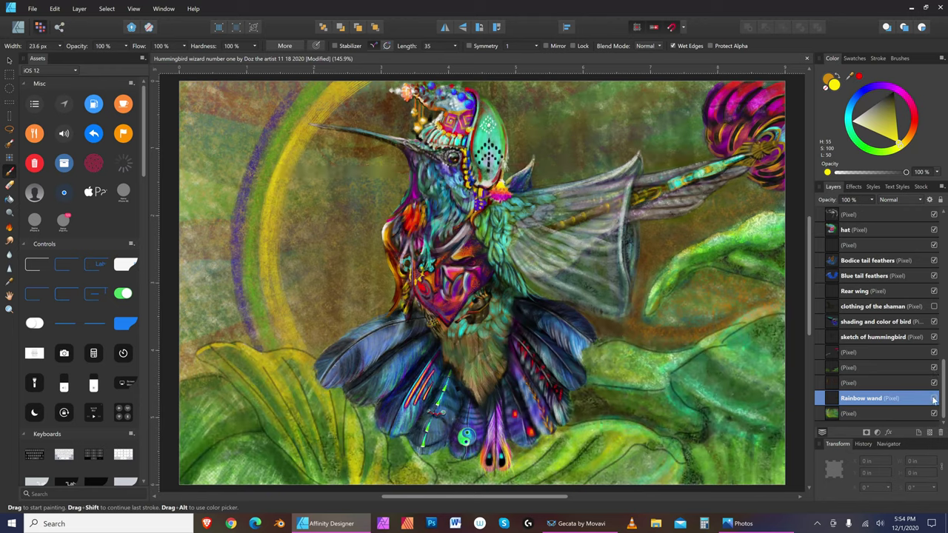
click(934, 399)
click(934, 414)
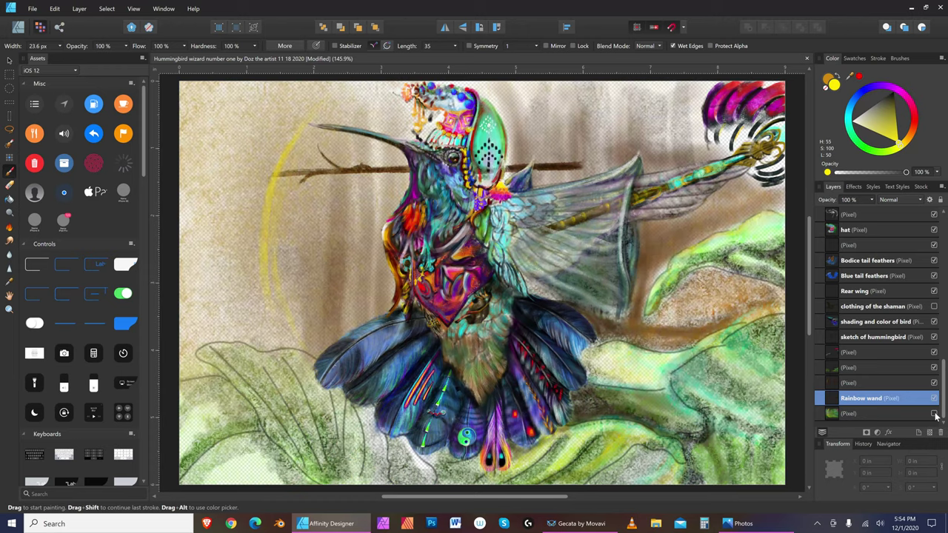
click(934, 414)
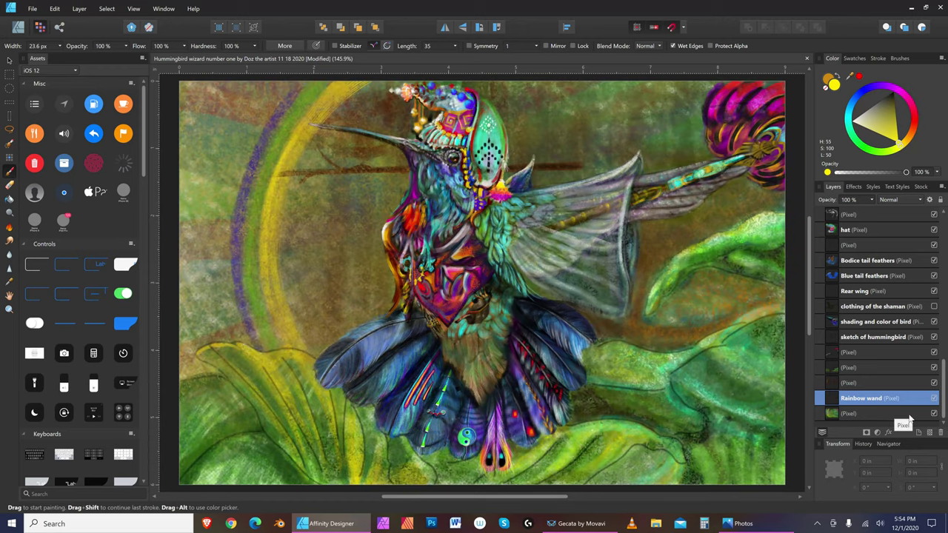
Step: Paint a violet band (H 278, S 100, L 52) along the ring's outer edge on the bottom background layer at about 60 px, and save
click(909, 415)
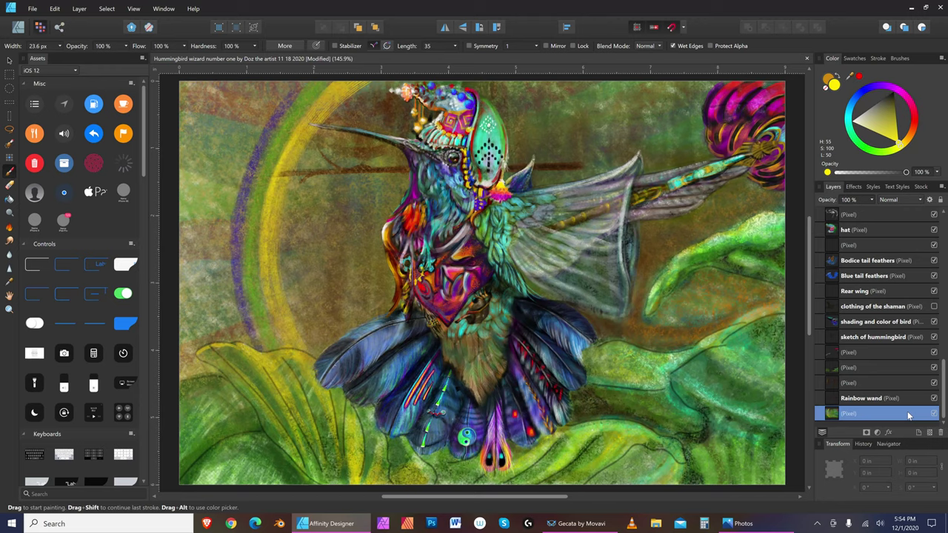
click(886, 89)
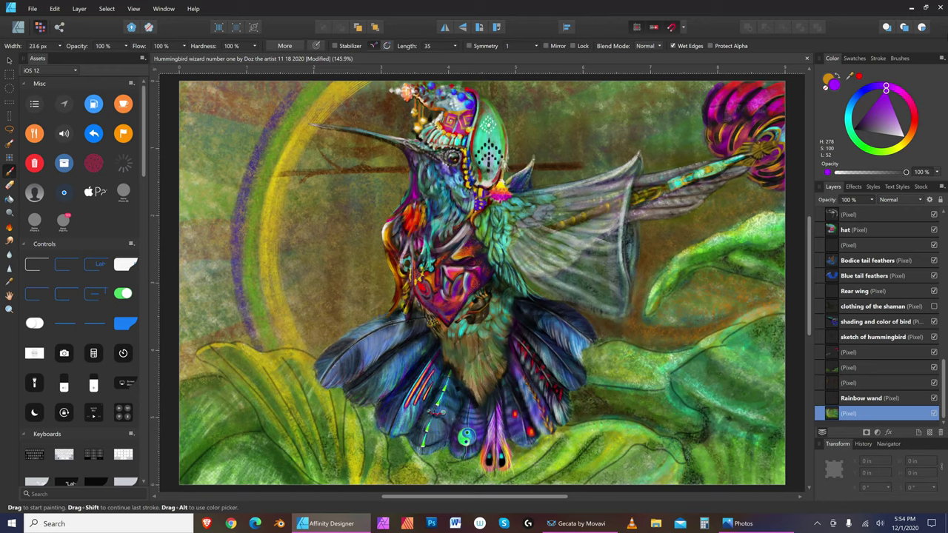
key(bracketright)
key(bracketright)
key(bracketright)
key(bracketright)
key(bracketright)
mouse_move(241, 153)
mouse_down()
mouse_move(296, 78)
mouse_move(231, 237)
mouse_move(236, 324)
mouse_move(231, 311)
mouse_up()
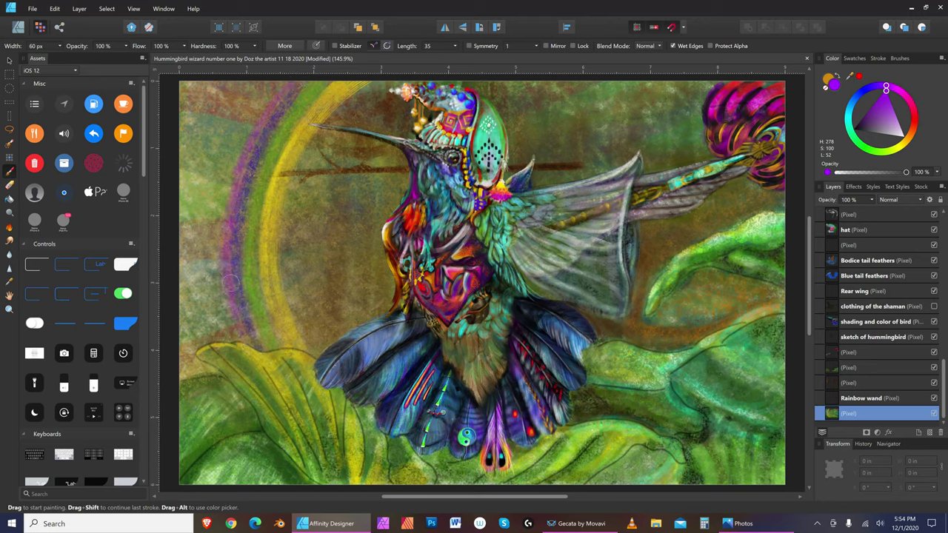
key(bracketleft)
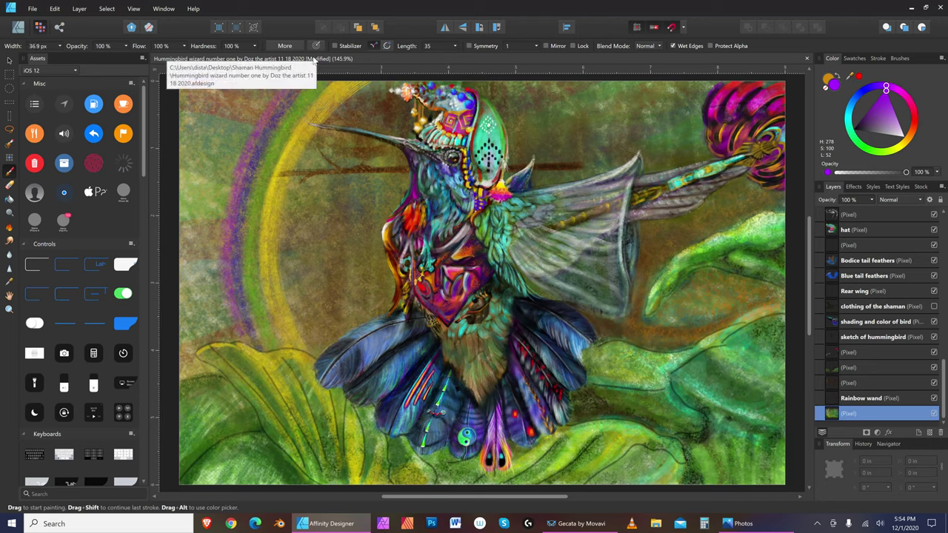
click(33, 9)
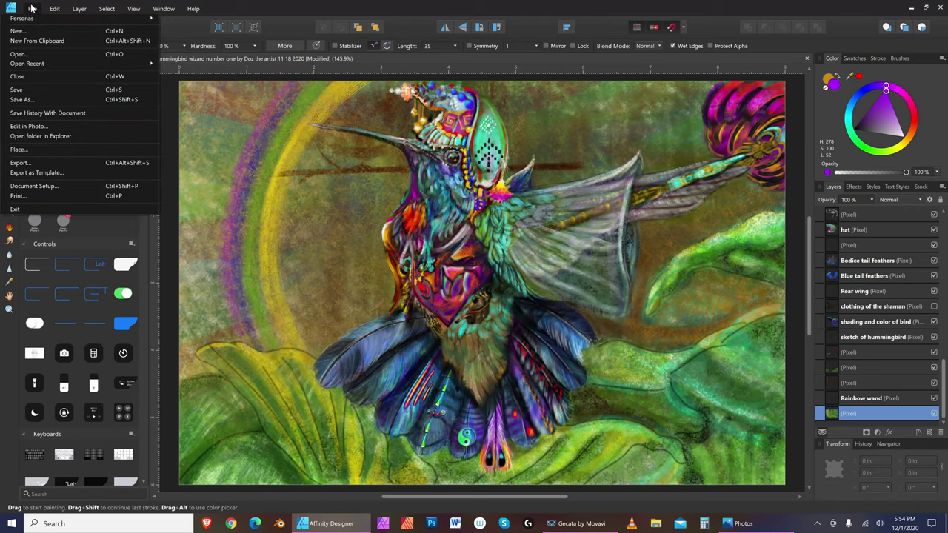
click(47, 90)
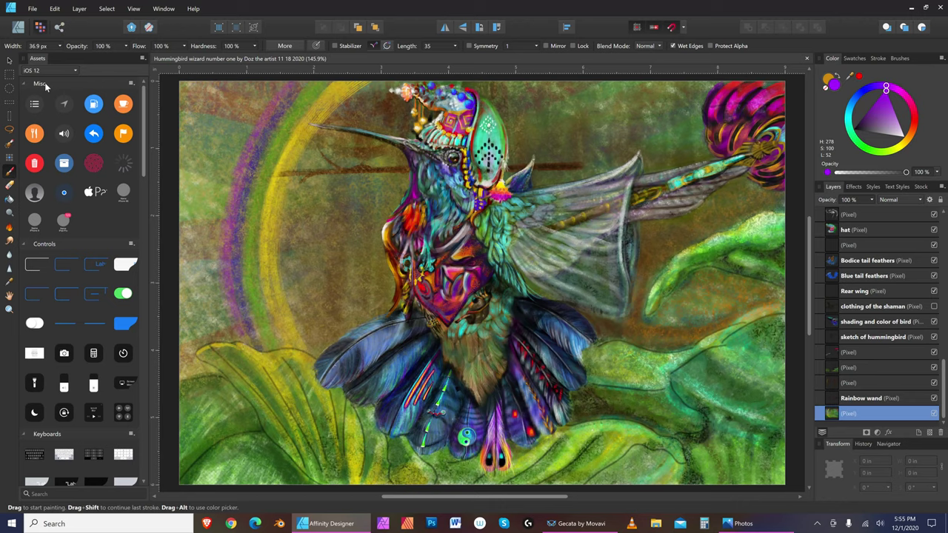
Step: Paint a red band (H 3, S 100) outside the ring's violet band, with a brush width of about 45 px
click(912, 122)
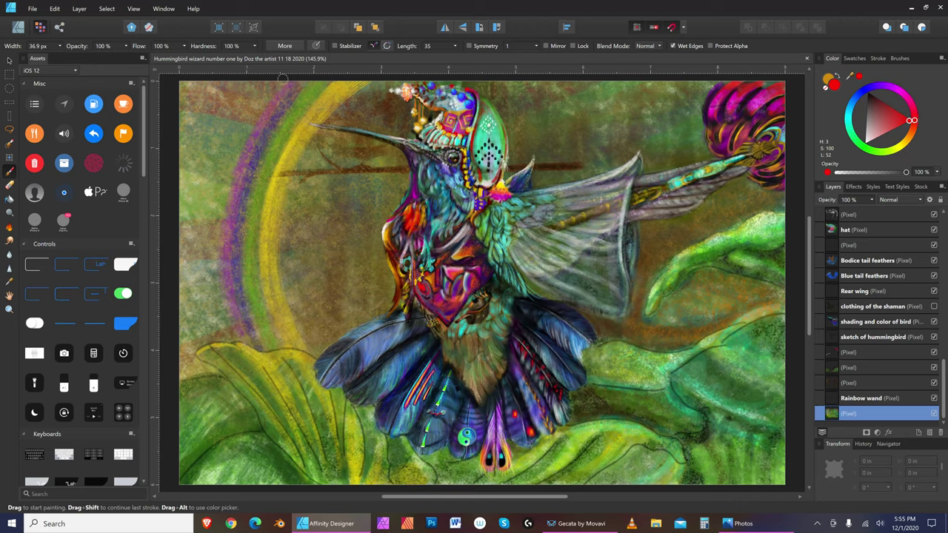
click(278, 89)
key(bracketright)
key(bracketright)
key(bracketright)
key(bracketleft)
key(bracketleft)
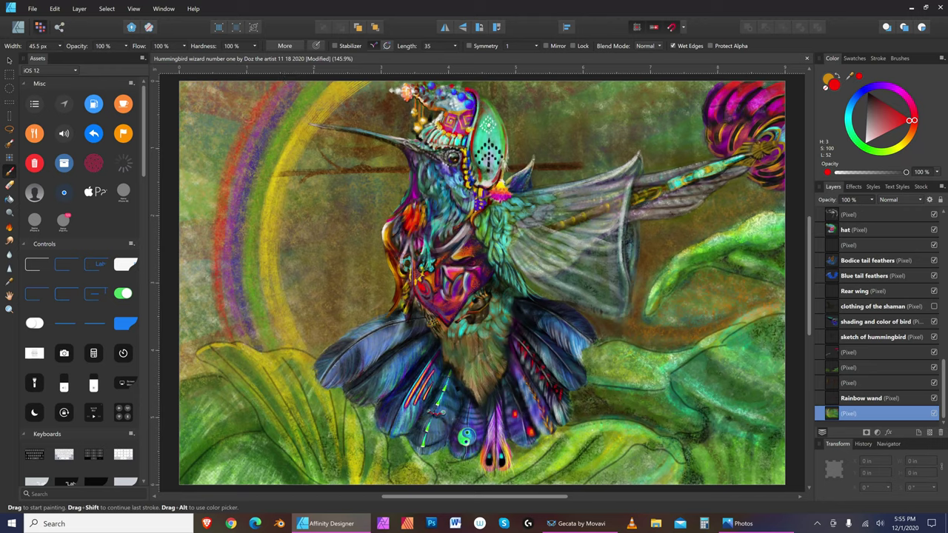
Step: Paint thin magenta strokes (H 302, S 100, L 52) between the ring's red and violet bands, with brush widths of about 12 to 15 px
key(bracketleft)
key(bracketleft)
key(bracketleft)
key(bracketleft)
click(899, 90)
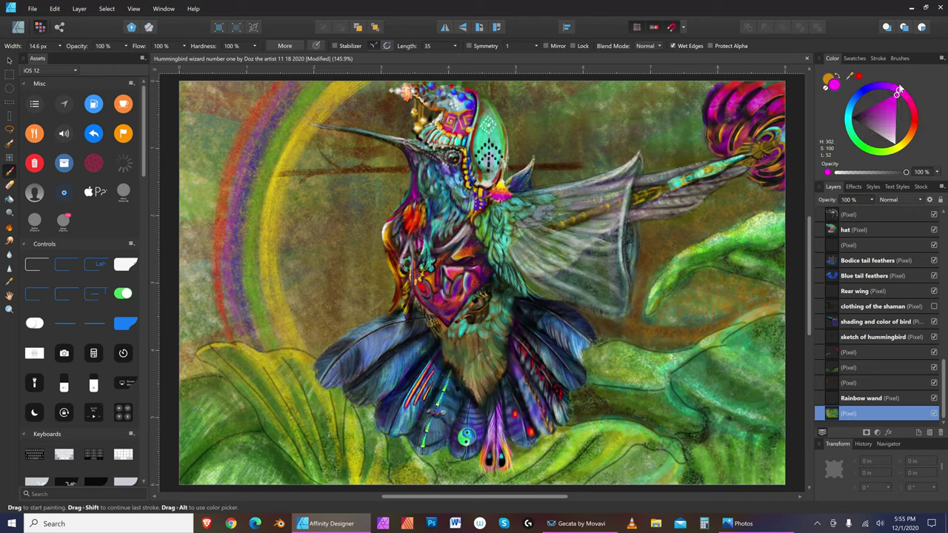
key(bracketright)
key(bracketright)
key(bracketright)
key(bracketleft)
key(bracketleft)
key(bracketleft)
Step: Reinforce the ring's outer red band with red (H 5, S 100), using brush widths of about 29 to 35 px
click(912, 135)
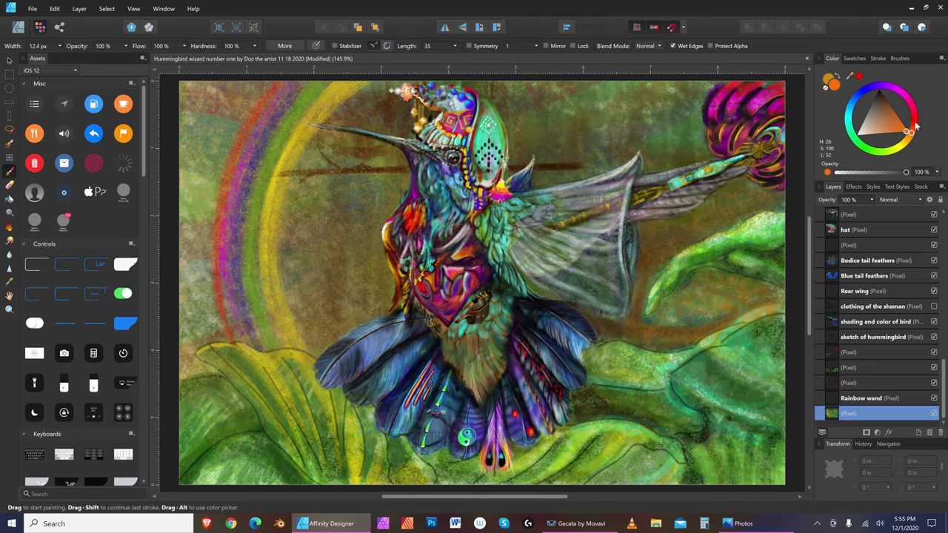
click(914, 122)
key(bracketright)
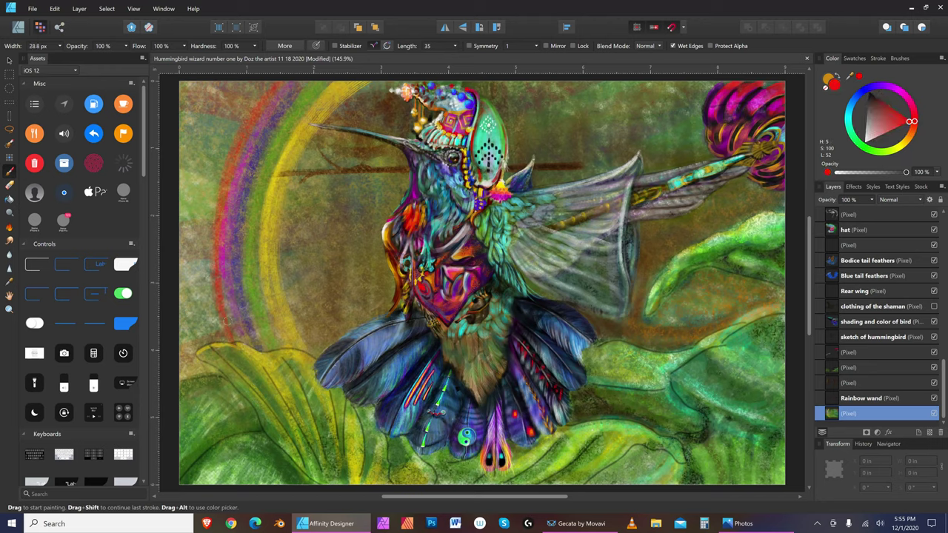
key(bracketright)
key(bracketright)
key(bracketright)
key(bracketleft)
key(bracketleft)
Step: Paint an orange band (H 28, S 100) outside the ring's red band, widening the brush to about 58 px
drag(912, 131, 912, 135)
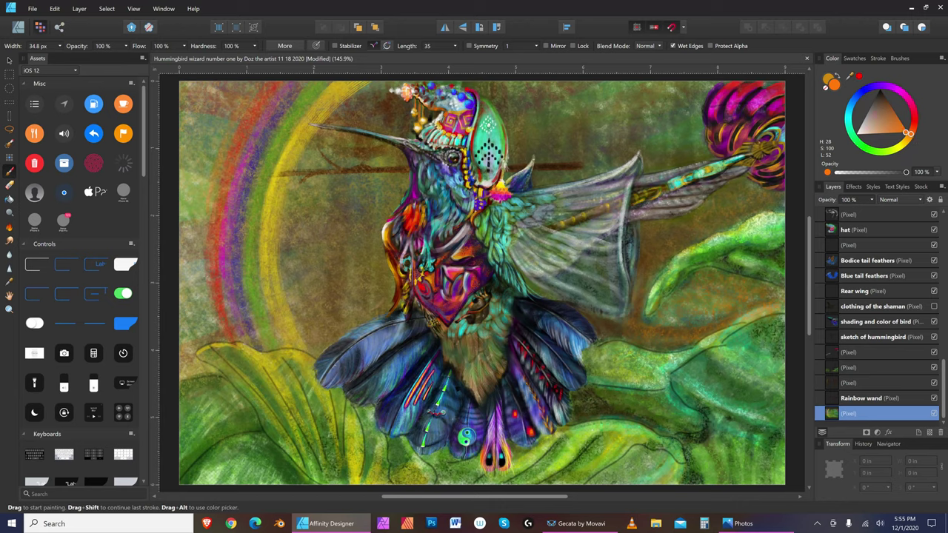
key(bracketright)
key(bracketright)
key(bracketleft)
key(bracketright)
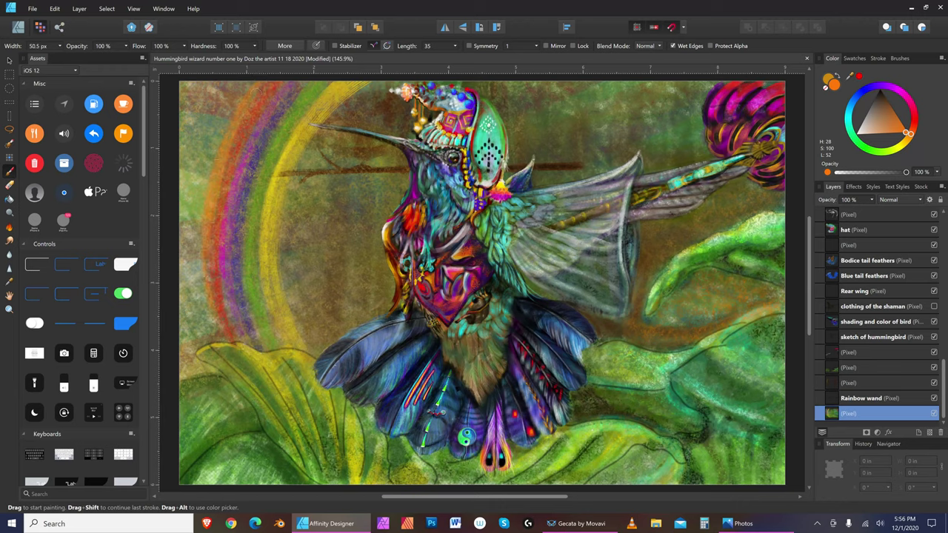
key(bracketright)
Step: Blend red (H 8, S 100) into the ring's outer orange band and strengthen its magenta band with H 303, S 100, L 52
click(917, 122)
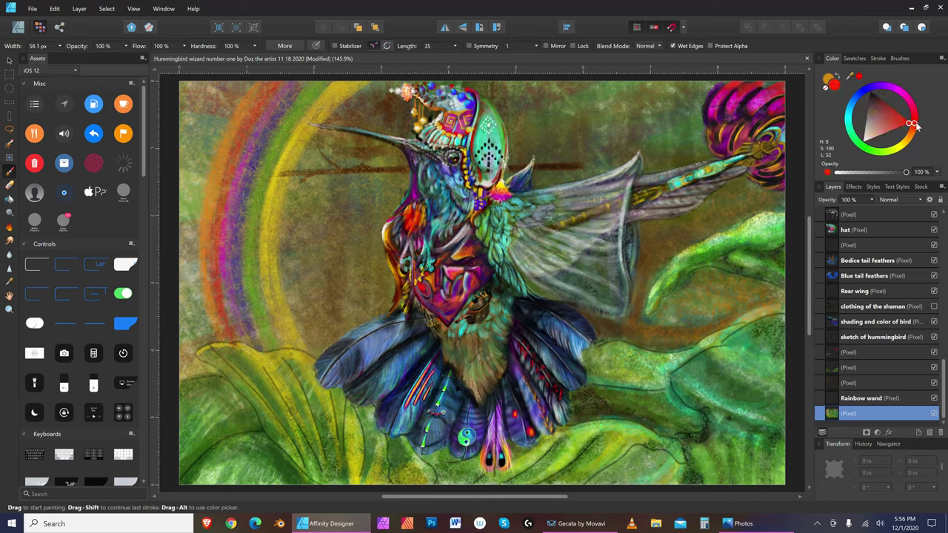
drag(214, 176, 214, 243)
click(898, 94)
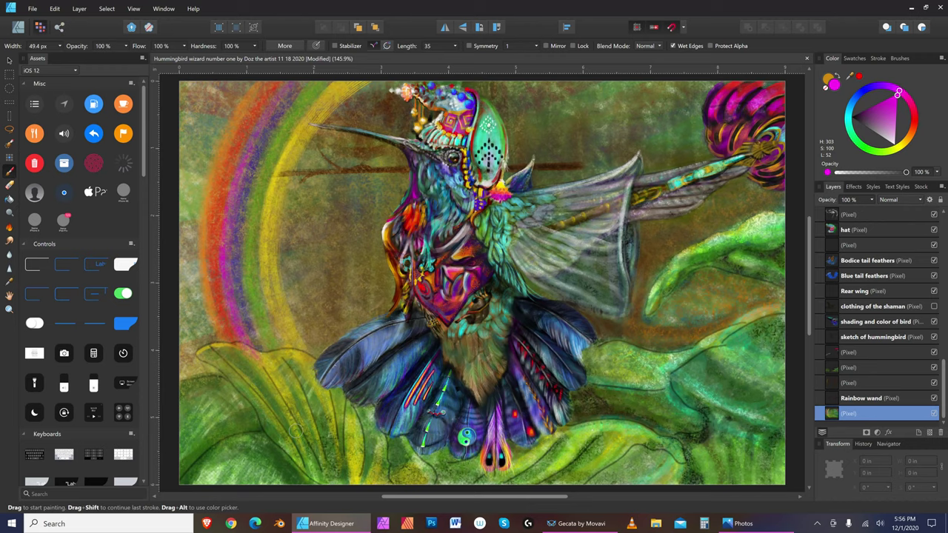
key(bracketleft)
Step: Erase the ring's paint overlapping the upper edge of the yellow-green leaf at its base, varying the eraser width
click(10, 184)
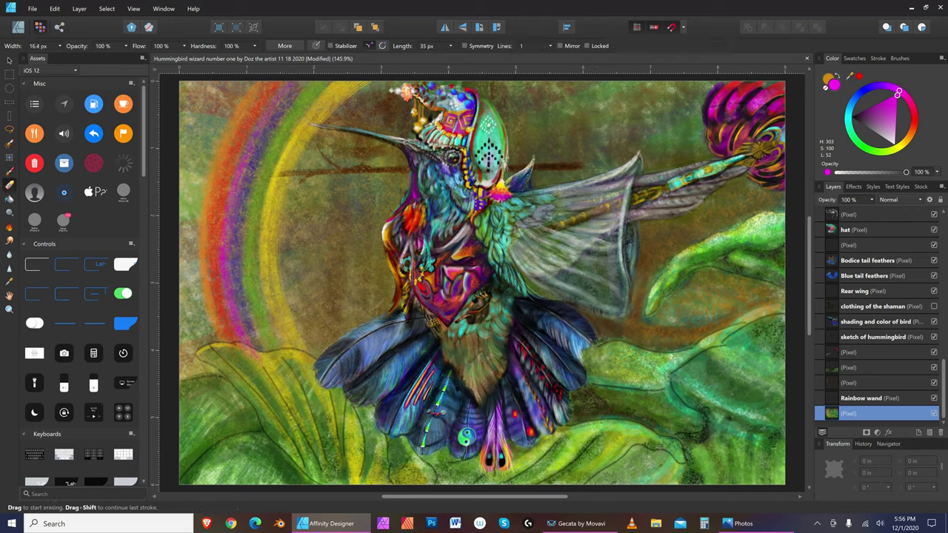
key(bracketright)
mouse_move(263, 359)
mouse_down()
mouse_move(227, 344)
mouse_move(311, 356)
mouse_up()
key(bracketleft)
drag(231, 345, 211, 345)
key(bracketleft)
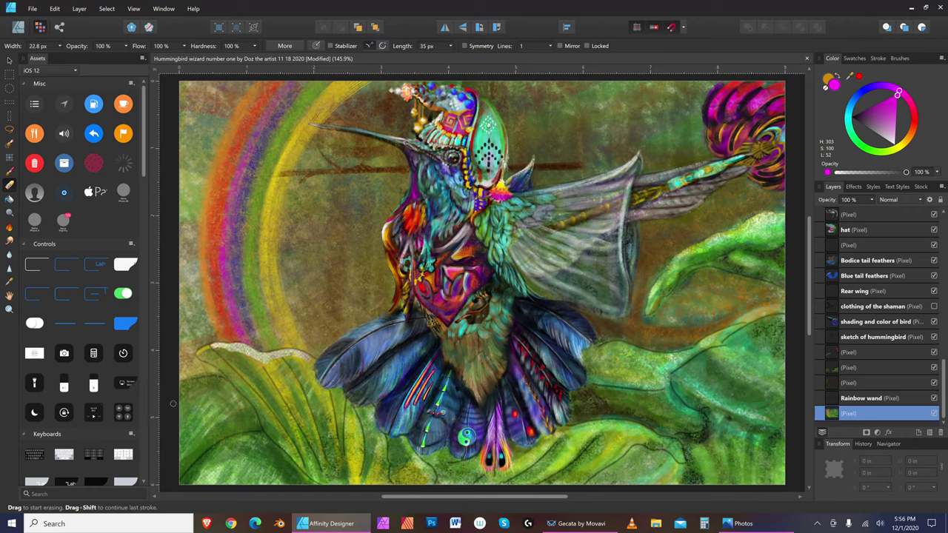
Step: Choose yellow (H 53, S 100, L 52), reduce the eraser width, and undo the last Erase Brush stroke
click(899, 144)
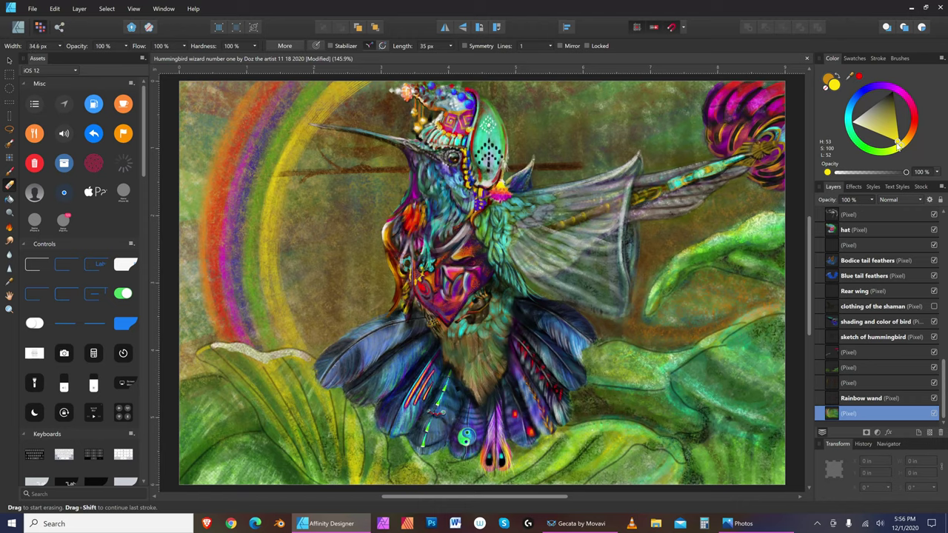
key(bracketleft)
key(bracketleft)
key(bracketleft)
key(bracketleft)
key(bracketleft)
key(bracketleft)
key(bracketleft)
click(55, 9)
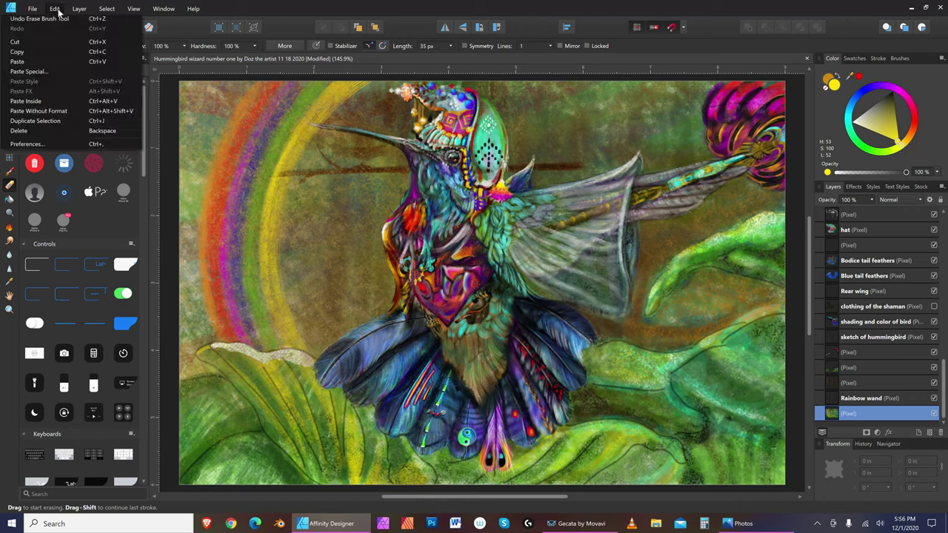
click(65, 28)
key(bracketleft)
Step: Brush yellow (H 53, S 100, L 50) along the upper edge of the leaf at the ring's base, about 30 to 41 px wide
click(896, 133)
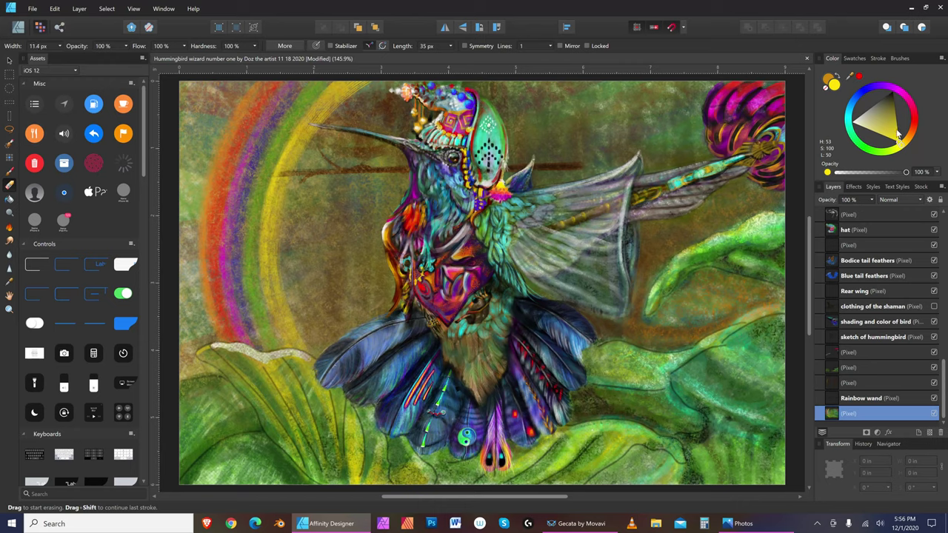
click(10, 170)
key(bracketleft)
key(bracketleft)
key(bracketleft)
key(bracketleft)
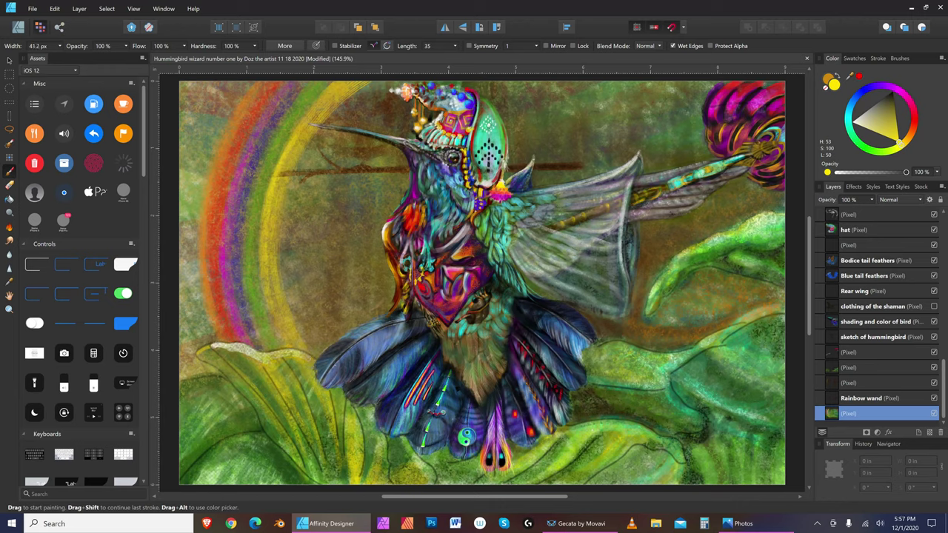
key(bracketleft)
key(bracketright)
key(bracketleft)
key(bracketleft)
key(bracketleft)
Step: Paint a pale cream glow (H 53, S 18, L 91) down the outside of the ring's red-orange edge, widening the brush to about 130 px
click(855, 123)
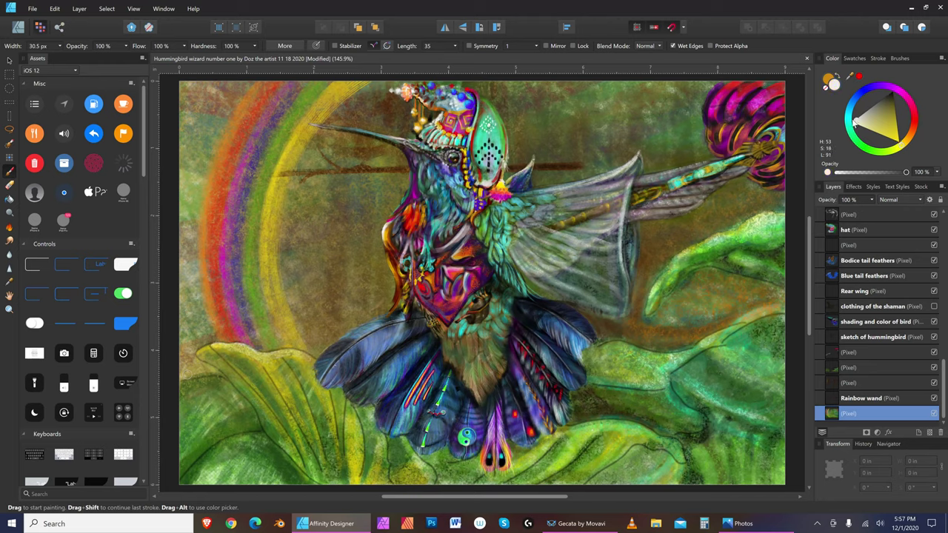
key(bracketright)
key(bracketright)
key(bracketright)
key(bracketright)
key(bracketright)
key(bracketright)
key(bracketright)
key(bracketright)
key(bracketright)
key(bracketright)
key(bracketright)
key(bracketright)
key(bracketright)
key(bracketright)
key(bracketright)
key(bracketright)
key(bracketright)
drag(206, 169, 206, 317)
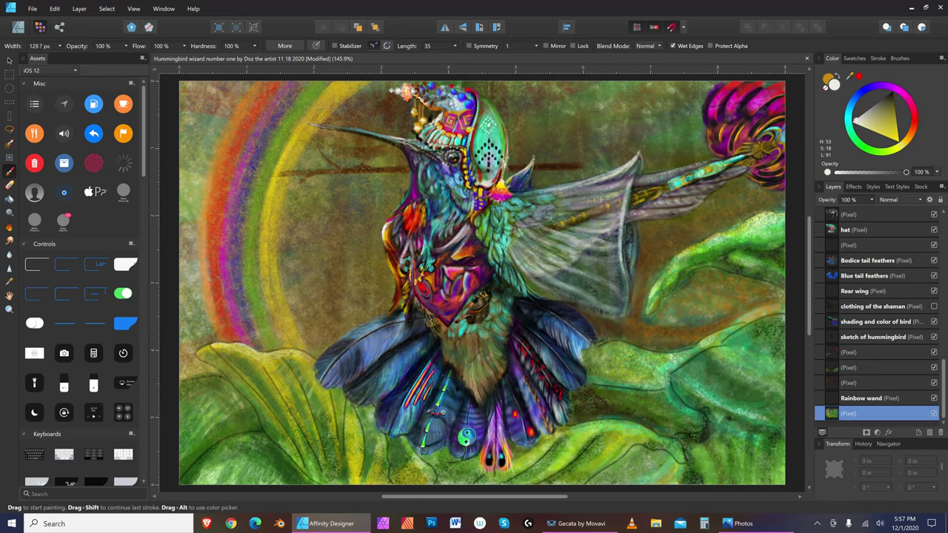
Step: Extend the pale cream over the background outside the ring, varying the brush width from about 171 down to 70 px
key(bracketright)
key(bracketright)
key(bracketright)
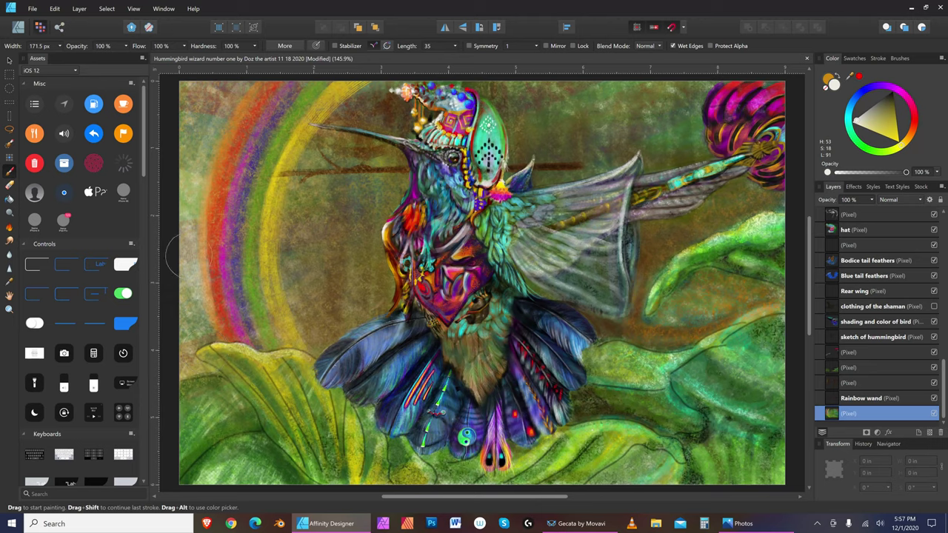
key(bracketleft)
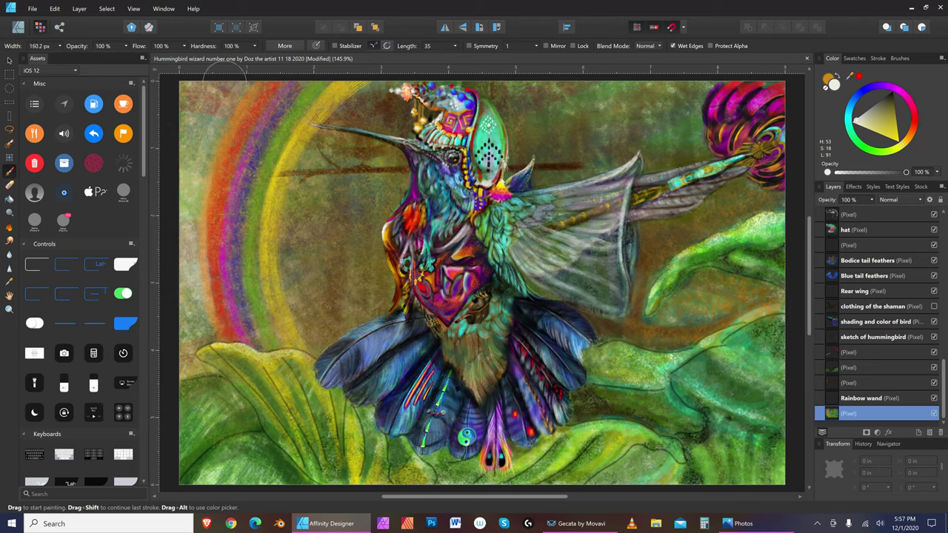
key(bracketleft)
key(bracketleft)
key(bracketleft)
key(bracketleft)
key(bracketleft)
key(bracketleft)
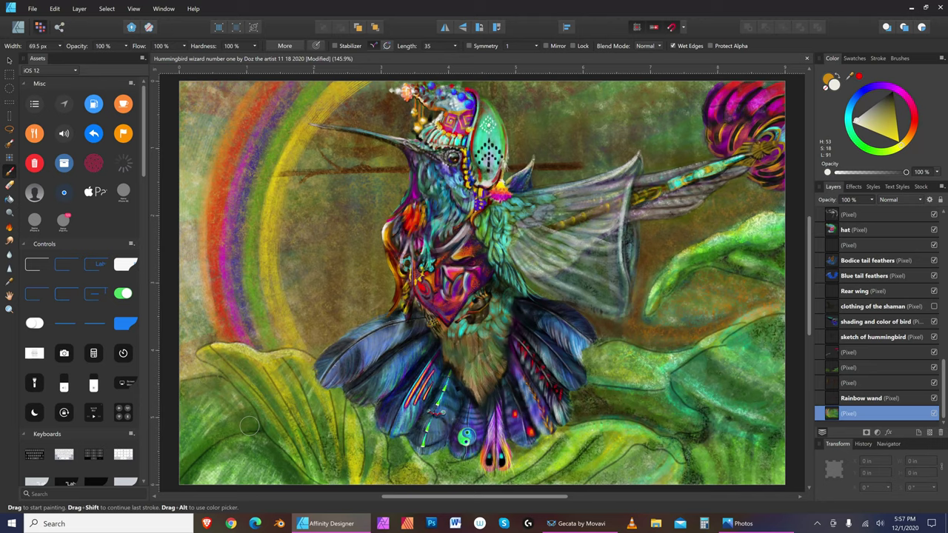
Step: Darken the background outside the ring with dark brown (H 25, S 100, L 12), using brush widths of about 116 down to 55 px
click(877, 89)
mouse_move(877, 89)
mouse_down()
mouse_move(910, 106)
mouse_move(911, 131)
mouse_up()
click(881, 96)
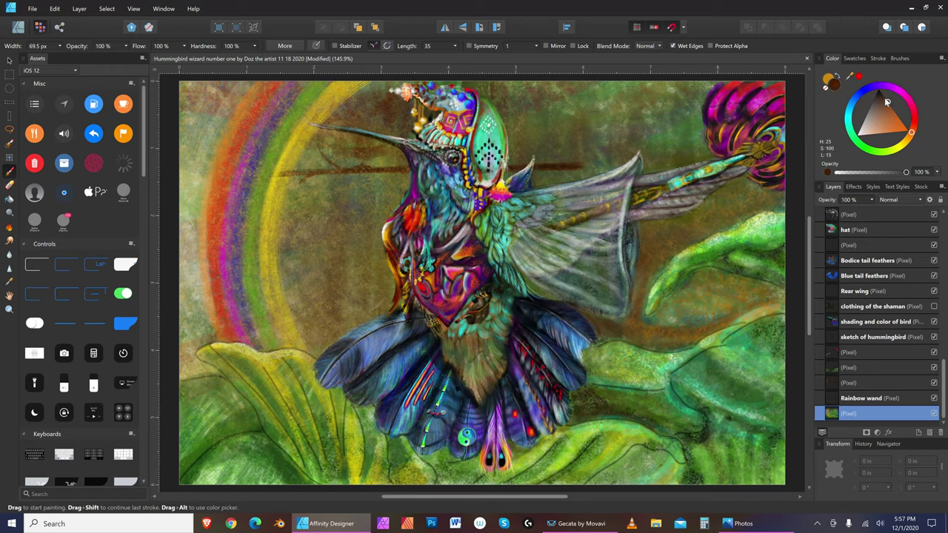
click(884, 98)
key(bracketright)
key(bracketright)
key(bracketright)
key(bracketright)
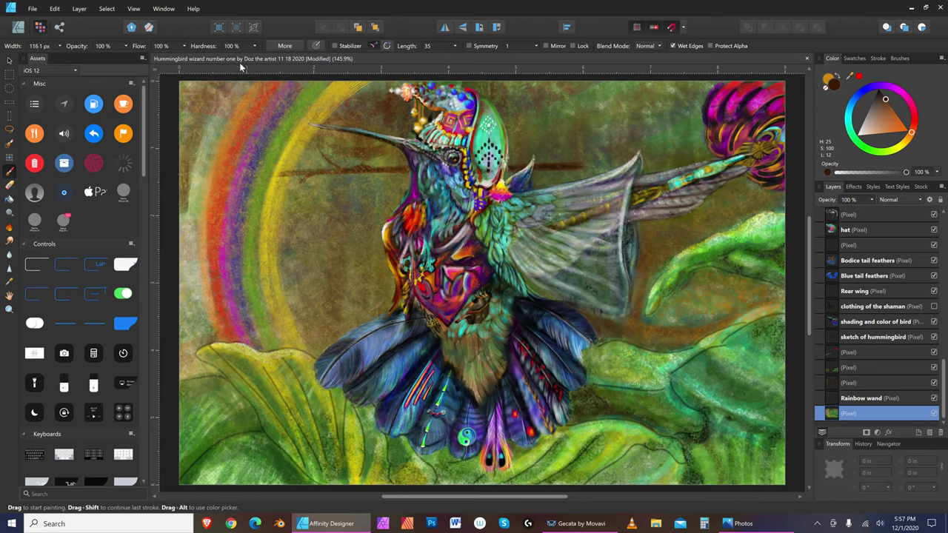
key(bracketleft)
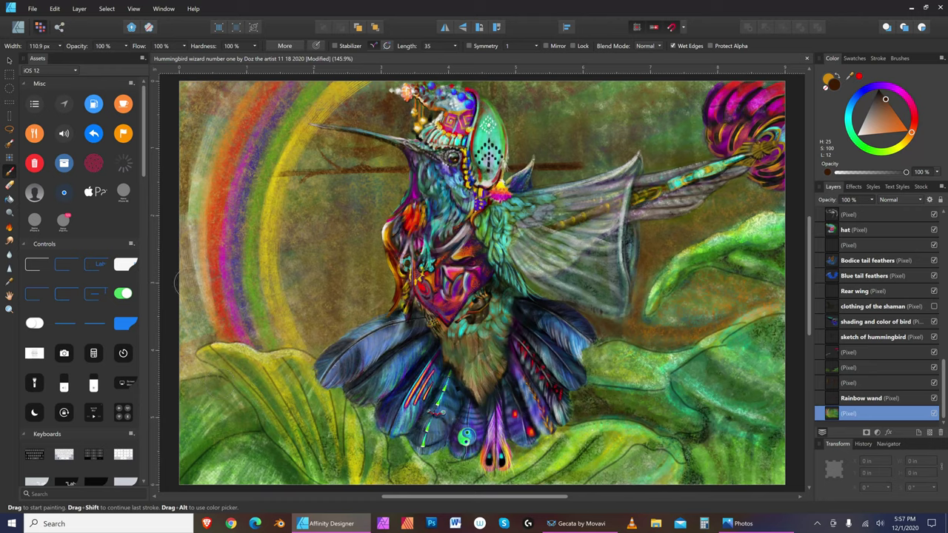
key(bracketleft)
key(bracketleft)
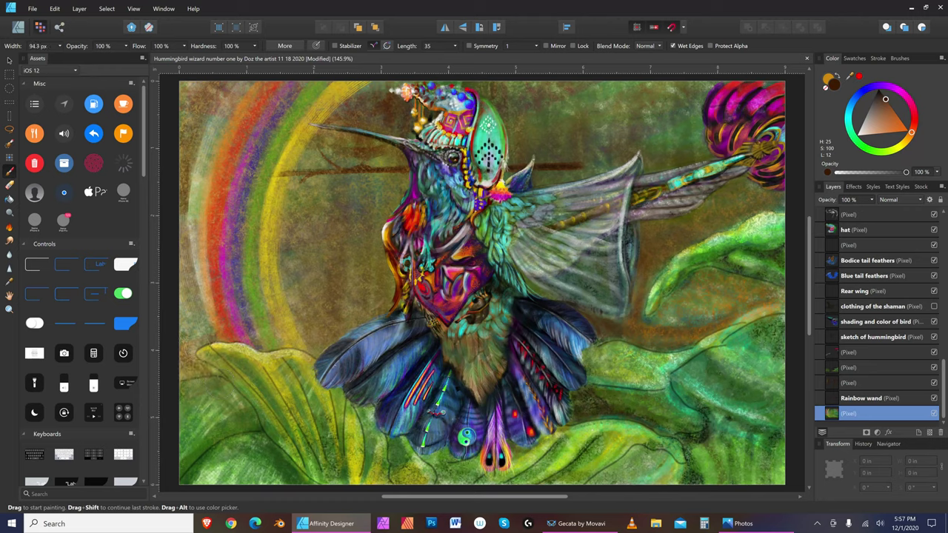
key(bracketright)
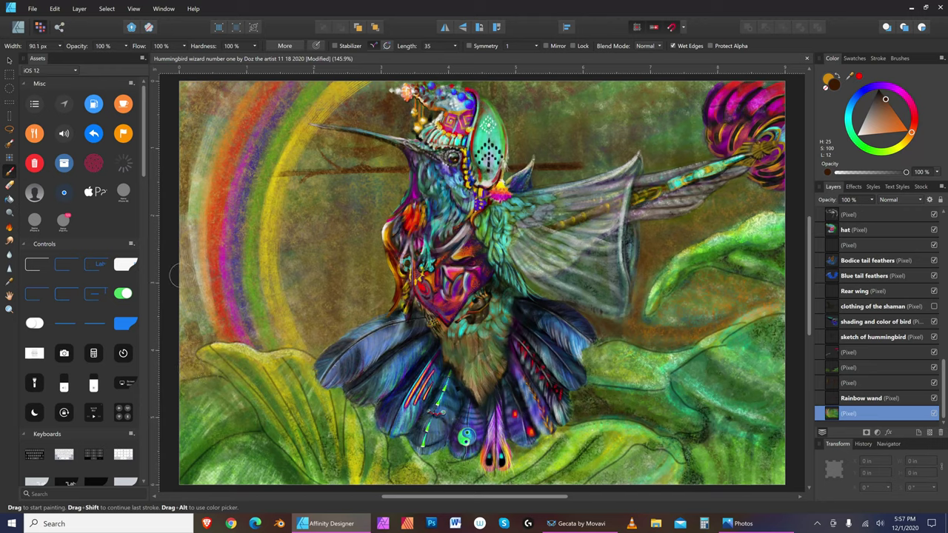
key(bracketleft)
key(bracketleft)
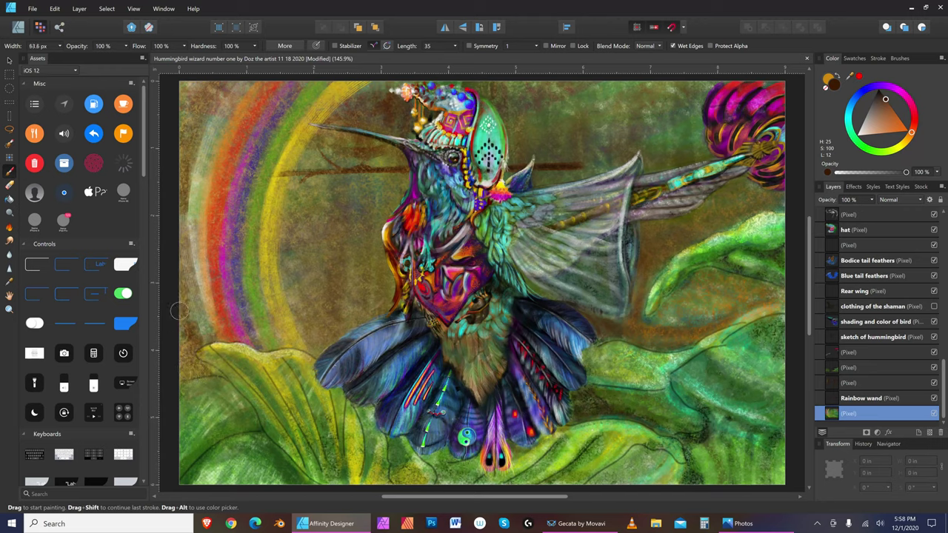
key(bracketright)
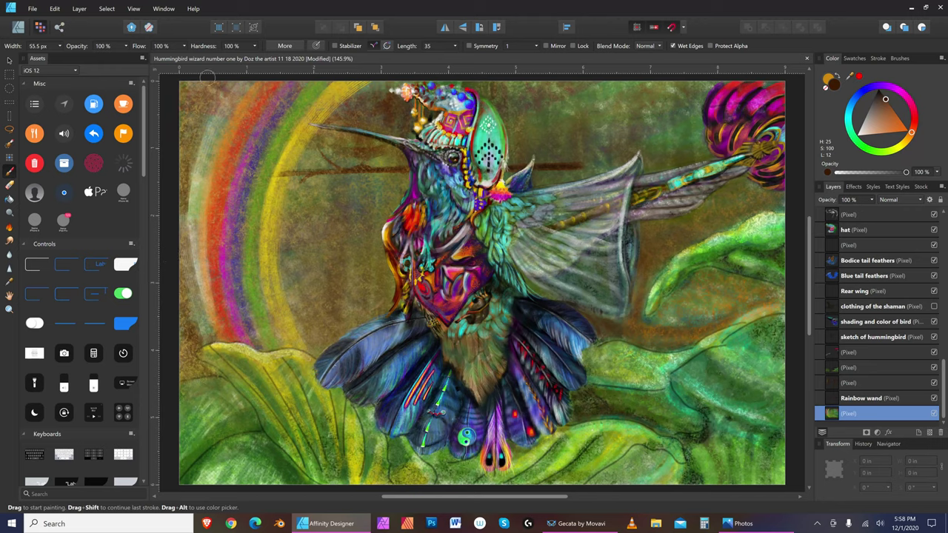
Step: Deepen the dark brown shading beside the ring's pale outer edge and the leaf, varying the brush from fine to broad
key(bracketleft)
key(bracketleft)
key(bracketleft)
key(bracketleft)
key(bracketleft)
key(bracketleft)
key(bracketleft)
key(bracketright)
key(bracketright)
key(bracketright)
key(bracketright)
key(bracketright)
key(bracketright)
key(bracketright)
key(bracketright)
key(bracketright)
key(bracketright)
key(bracketright)
key(bracketright)
Step: Shift the brush colour to an orange-brown with hue 26 and texture the background outside the ring, varying the brush up to about 156 px
click(911, 141)
key(bracketright)
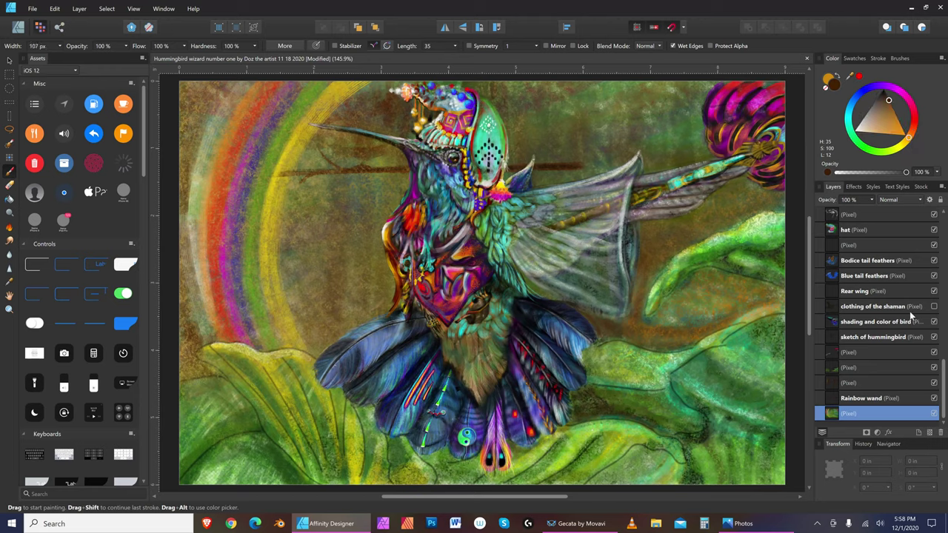
click(904, 145)
key(bracketright)
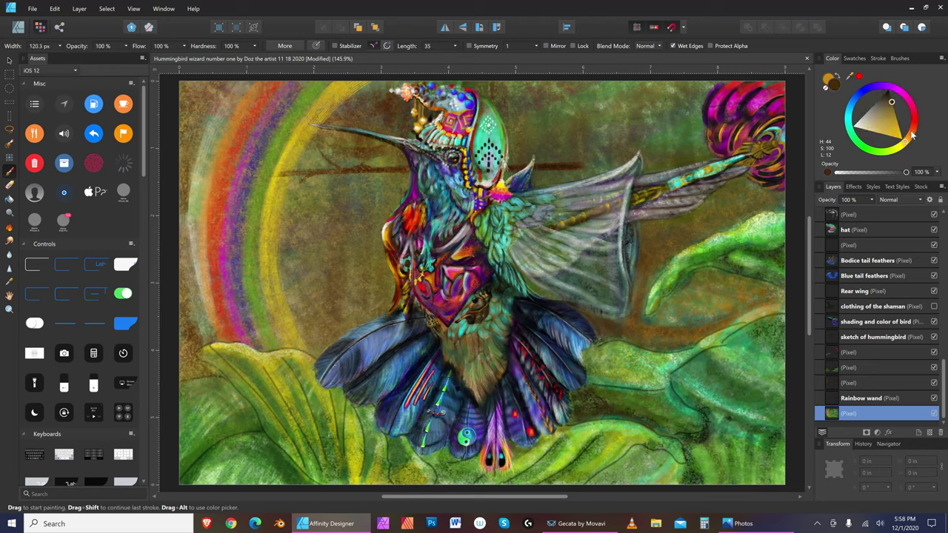
click(911, 138)
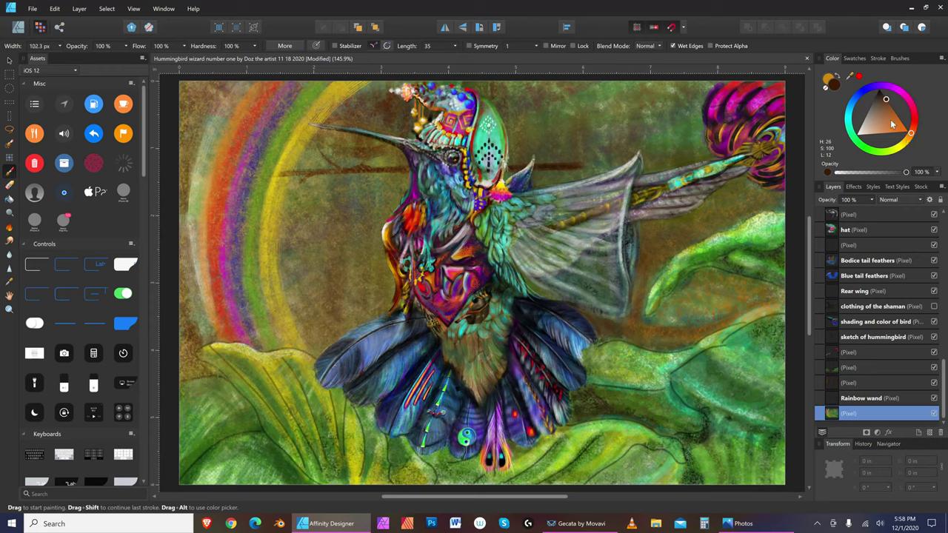
click(884, 129)
key(bracketright)
key(bracketright)
key(bracketright)
key(bracketright)
key(bracketleft)
key(bracketleft)
key(bracketleft)
key(bracketleft)
key(bracketleft)
Step: Paint a dark purple band (H 270, S 61, L 18) outside the ring's pale edge, with a brush about 54 to 70 px wide
click(890, 90)
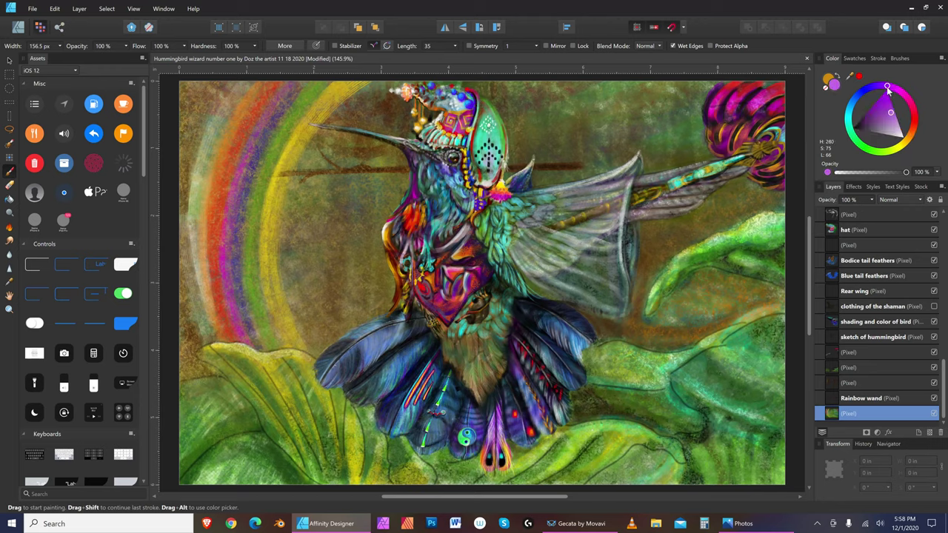
mouse_move(889, 91)
mouse_down()
mouse_move(899, 95)
mouse_move(880, 89)
mouse_up()
drag(892, 122, 864, 124)
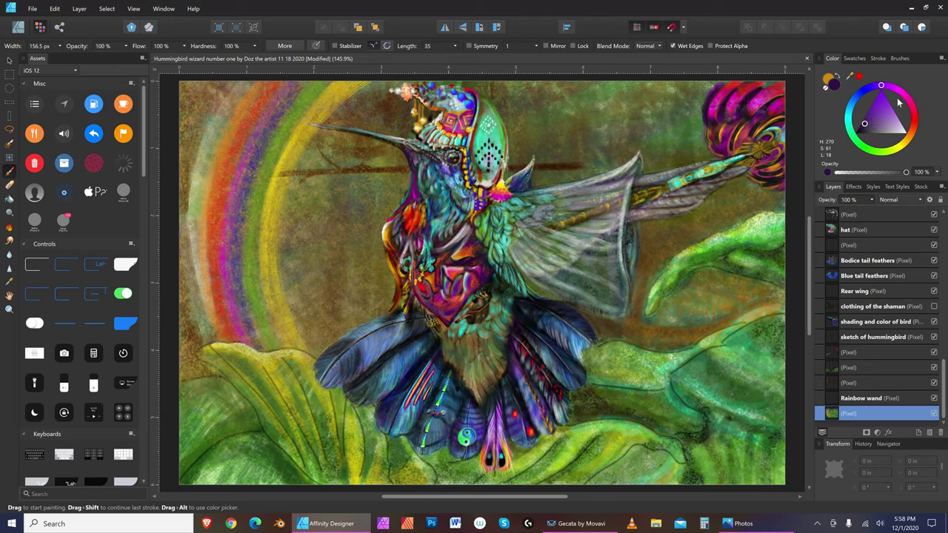
key(bracketleft)
key(bracketleft)
key(bracketleft)
key(bracketleft)
key(bracketleft)
key(bracketleft)
key(bracketright)
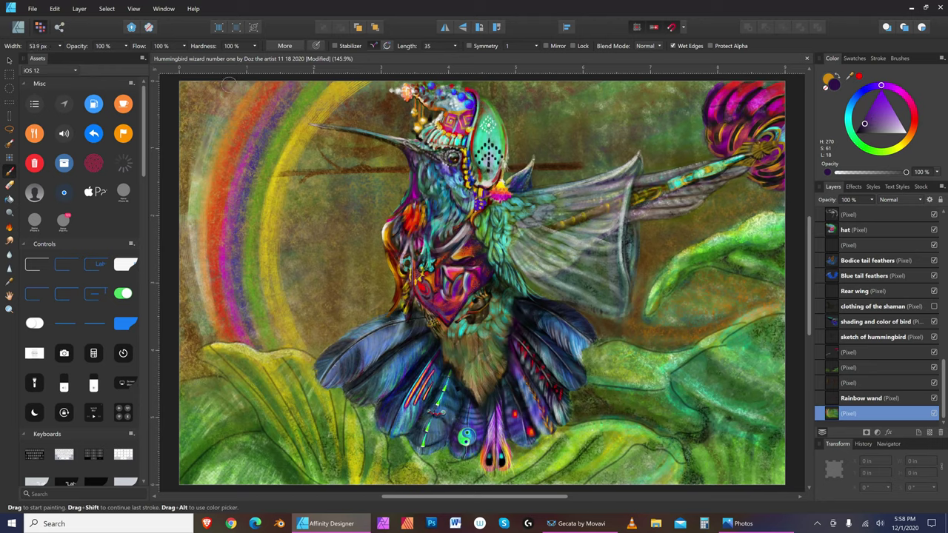
key(bracketright)
key(bracketright)
key(bracketright)
key(bracketright)
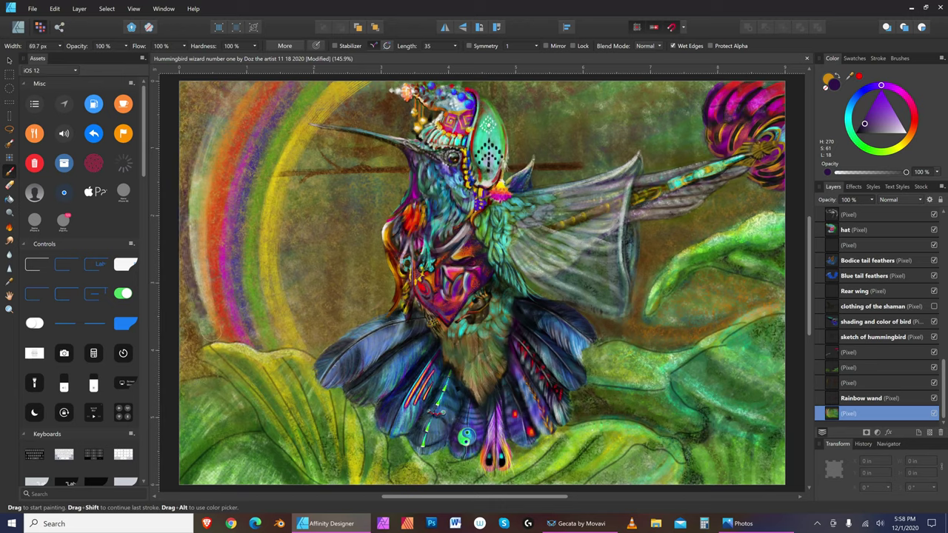
Step: Reinforce the dark purple outer band with brush widths between about 86 and 30 px, and save the document
key(bracketright)
key(bracketright)
key(bracketright)
key(bracketright)
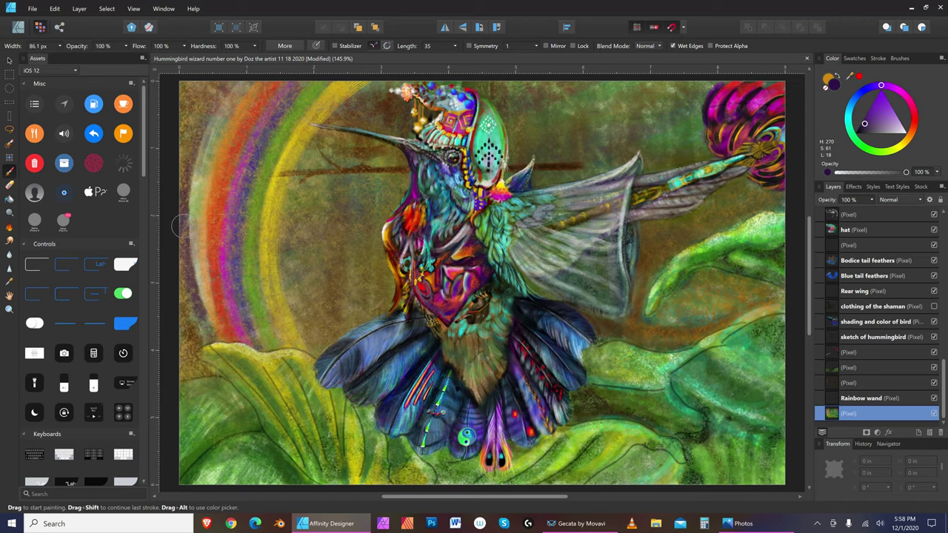
key(bracketleft)
key(bracketleft)
key(bracketleft)
key(bracketleft)
key(bracketleft)
key(bracketleft)
key(bracketleft)
key(bracketright)
key(bracketright)
key(bracketleft)
key(bracketleft)
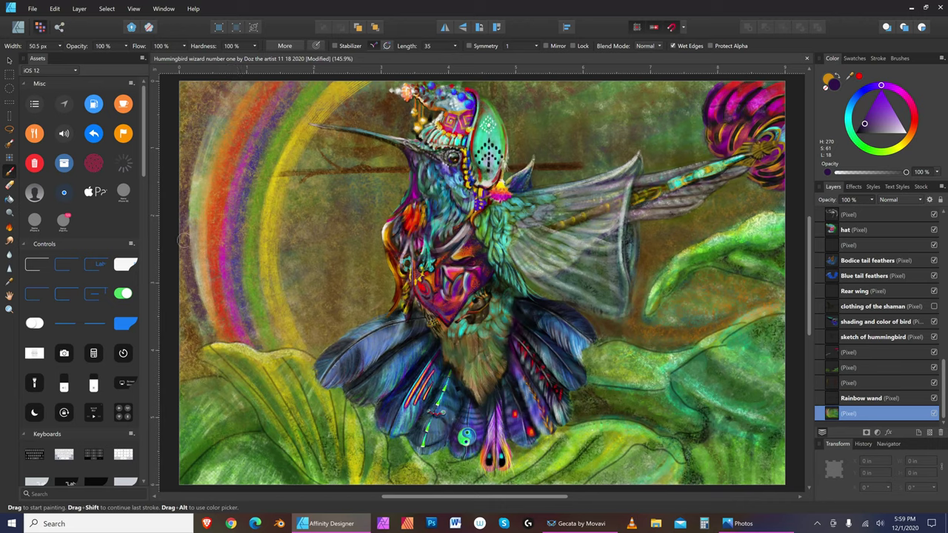
click(34, 8)
click(44, 87)
Step: Add a new pixel layer above the Rainbow wand layer and choose a pale lilac-white (H 270, S 23, L 98)
click(911, 400)
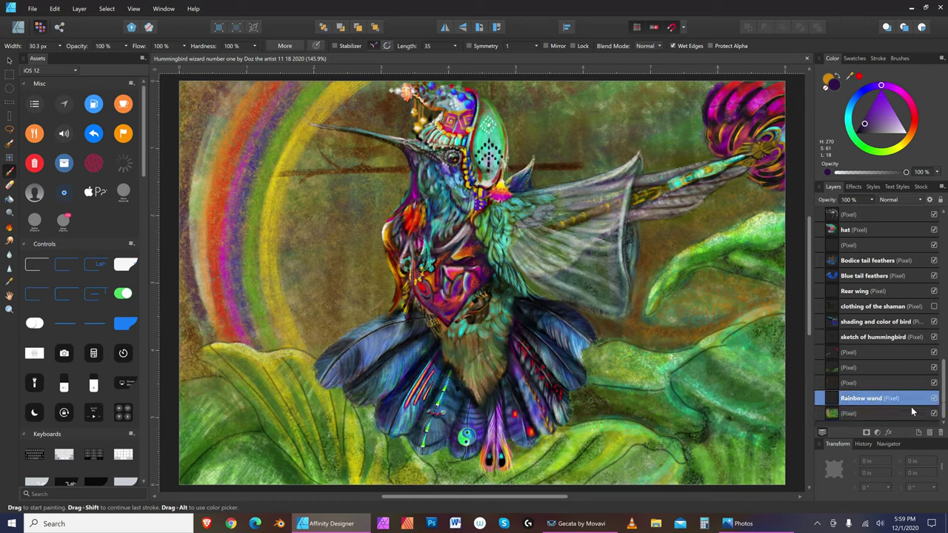
click(906, 135)
click(930, 433)
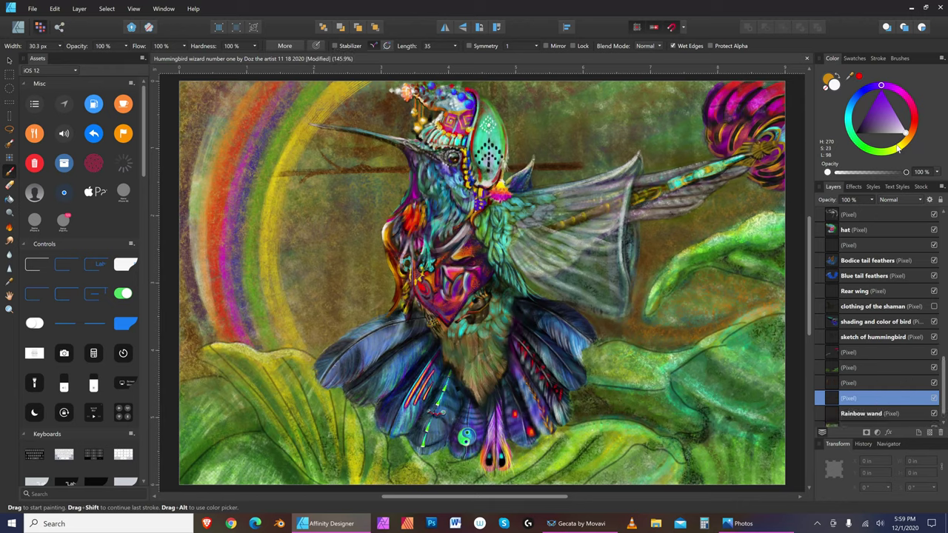
Step: Dab pale lilac-white light spots below the beak, inside the ring and over the leaf, varying the brush up to about 54 px
key(bracketright)
key(bracketright)
key(bracketright)
key(bracketright)
key(bracketright)
key(bracketleft)
drag(303, 184, 305, 194)
key(bracketright)
key(bracketright)
key(bracketright)
key(bracketright)
key(bracketleft)
key(bracketleft)
key(bracketleft)
key(bracketleft)
key(bracketright)
key(bracketright)
key(bracketright)
key(bracketright)
key(bracketright)
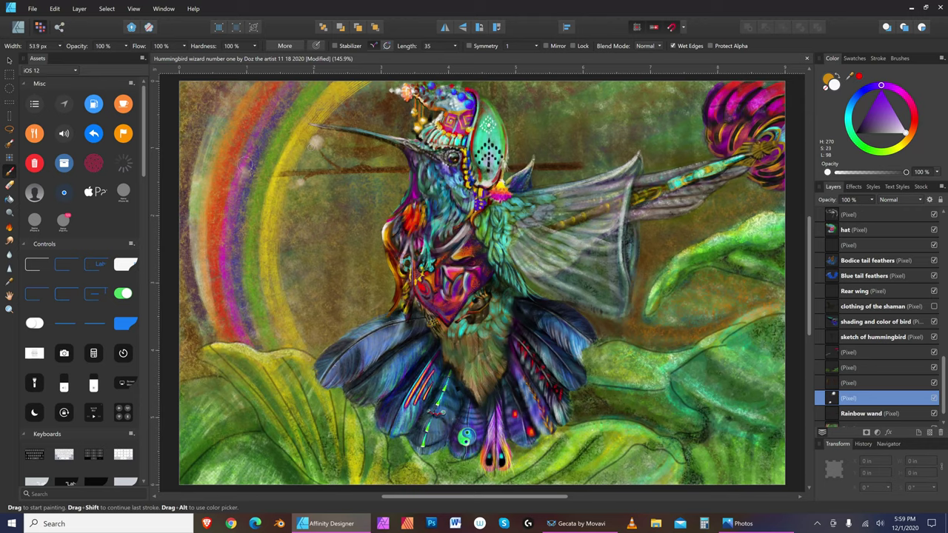
Step: Paint a larger glowing pale orb over the ring's magenta band, varying the brush width from about 24 to 64 px
key(bracketleft)
key(bracketleft)
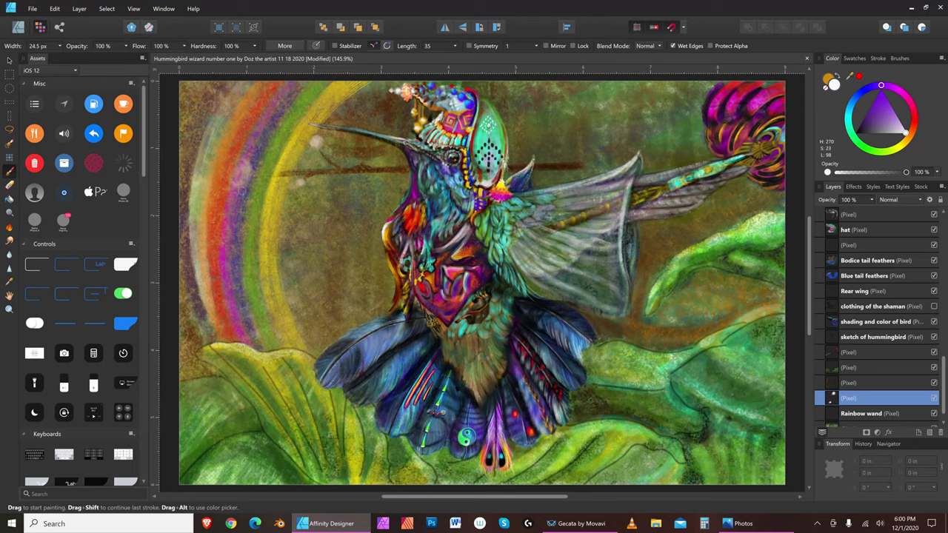
key(bracketright)
key(bracketright)
key(bracketright)
key(bracketright)
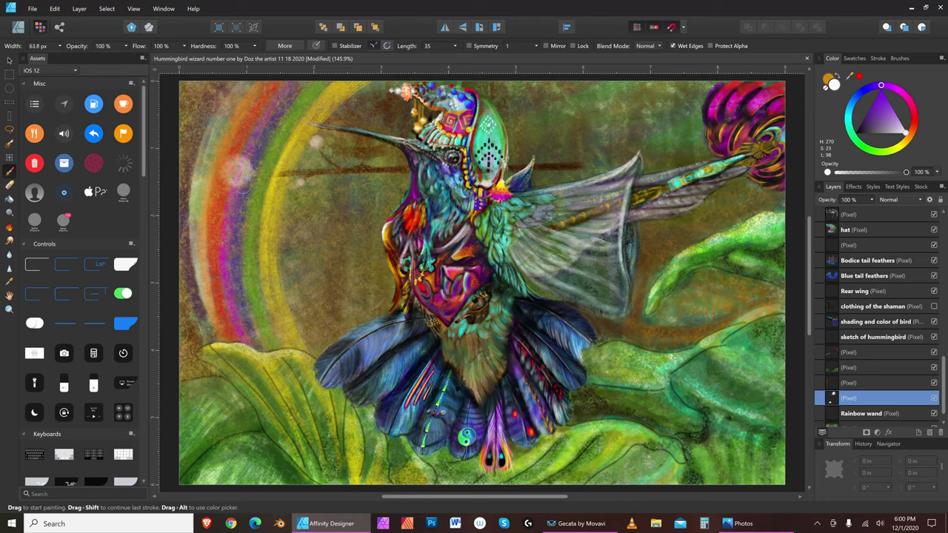
Step: Build up the pale lilac-white orb over the ring's magenta band, varying the brush width from about 43 to 230 px
key(bracketleft)
key(bracketleft)
key(bracketleft)
key(bracketleft)
key(bracketleft)
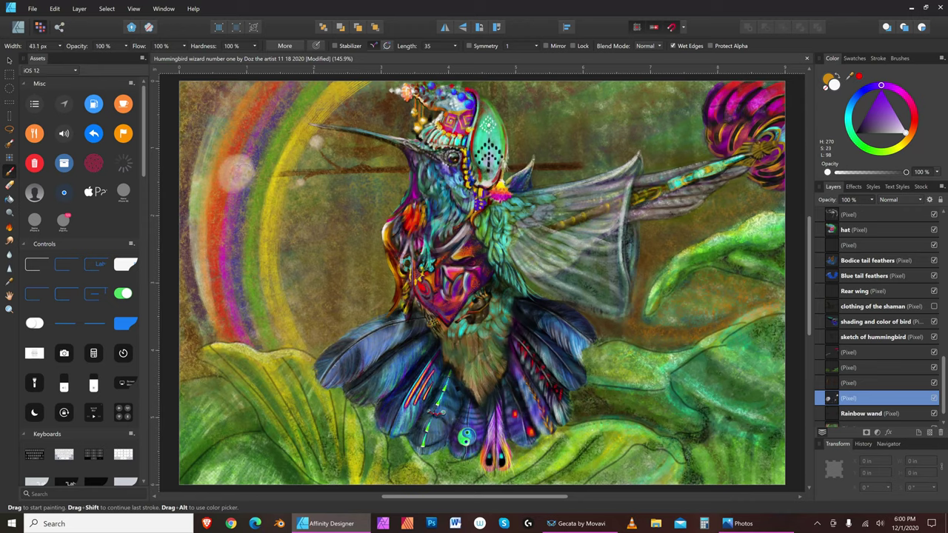
key(bracketright)
key(bracketright)
key(bracketright)
key(bracketright)
key(bracketright)
key(bracketright)
key(bracketright)
key(bracketright)
key(bracketright)
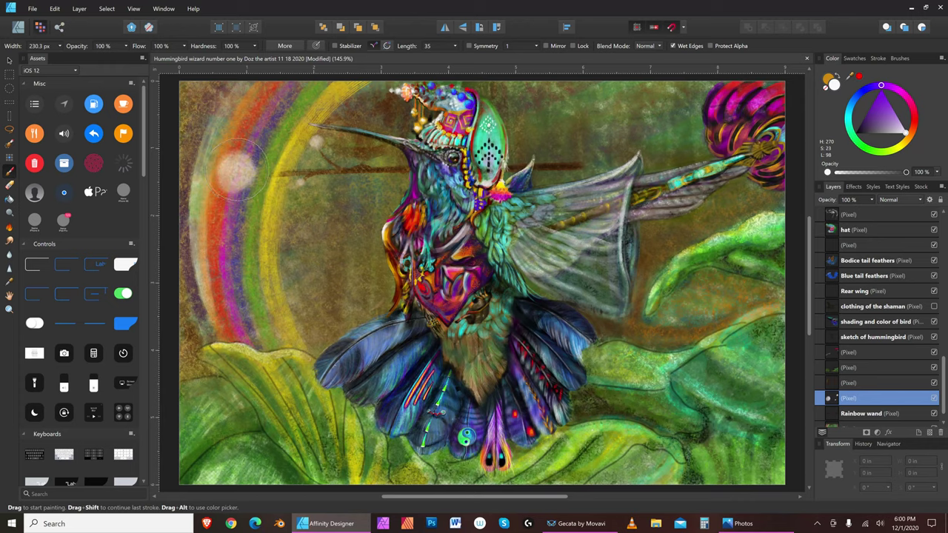
drag(233, 169, 239, 171)
Step: Strengthen the large orb into a fuller, softer white glow with brush widths of about 305 to 403 px
key(bracketright)
key(bracketright)
key(bracketright)
key(bracketright)
key(bracketright)
key(bracketright)
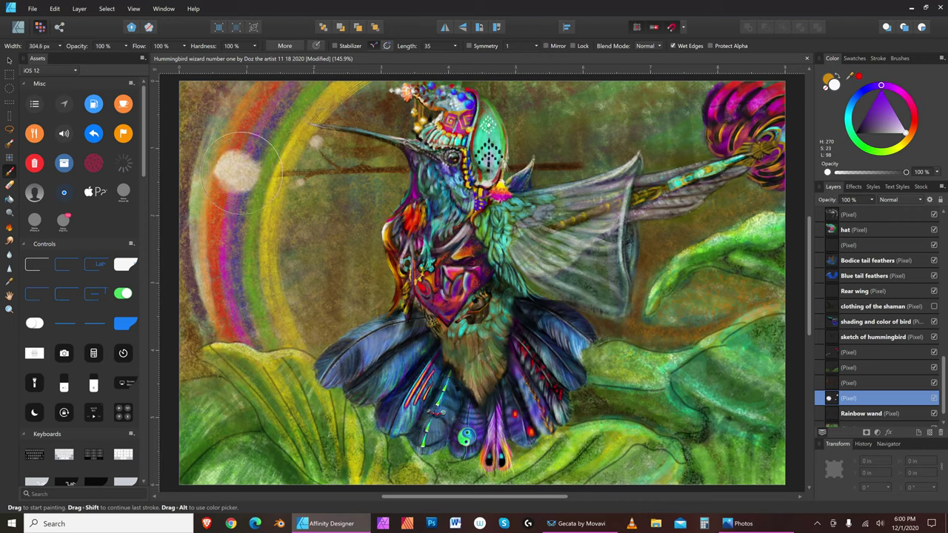
key(bracketright)
key(bracketright)
key(bracketright)
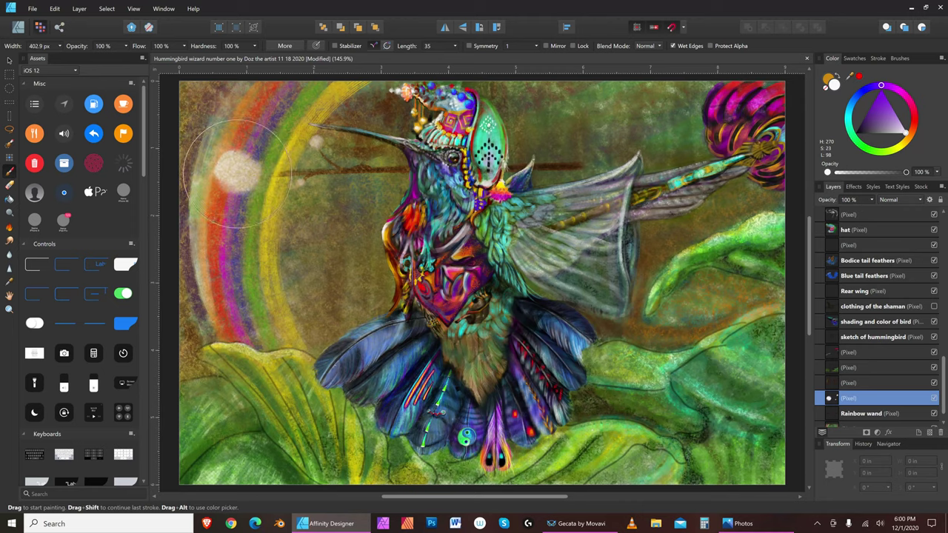
key(bracketleft)
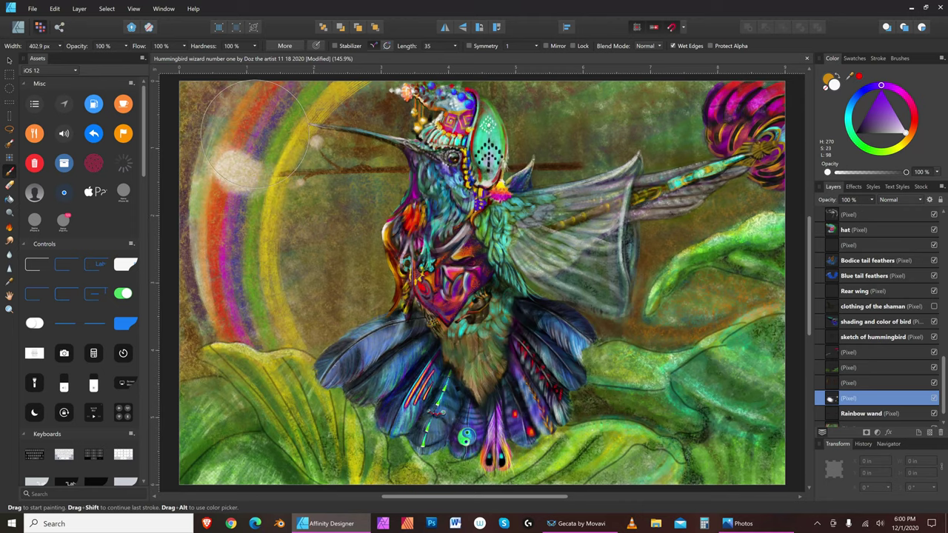
Step: Reduce the brush width to 11 px and save the document
key(bracketleft)
key(bracketleft)
key(bracketleft)
key(bracketleft)
key(bracketleft)
key(bracketleft)
key(bracketleft)
key(bracketleft)
key(bracketleft)
key(bracketleft)
key(bracketleft)
key(bracketleft)
key(bracketleft)
key(bracketleft)
key(bracketleft)
key(bracketleft)
key(bracketleft)
key(bracketleft)
click(33, 8)
key(Escape)
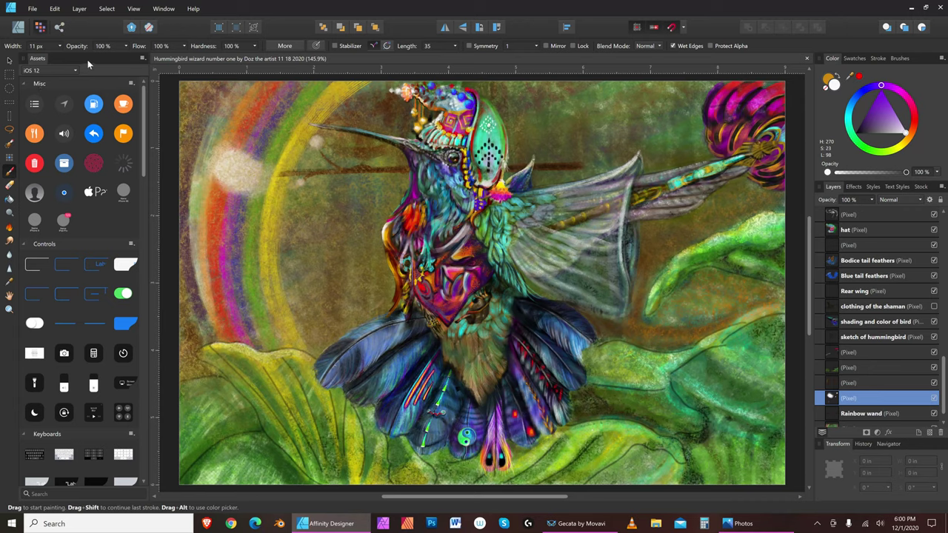
Step: Create a new export slice covering the whole 2700 x 1800 canvas and give it the Single JPEG (High quality) preset
click(61, 29)
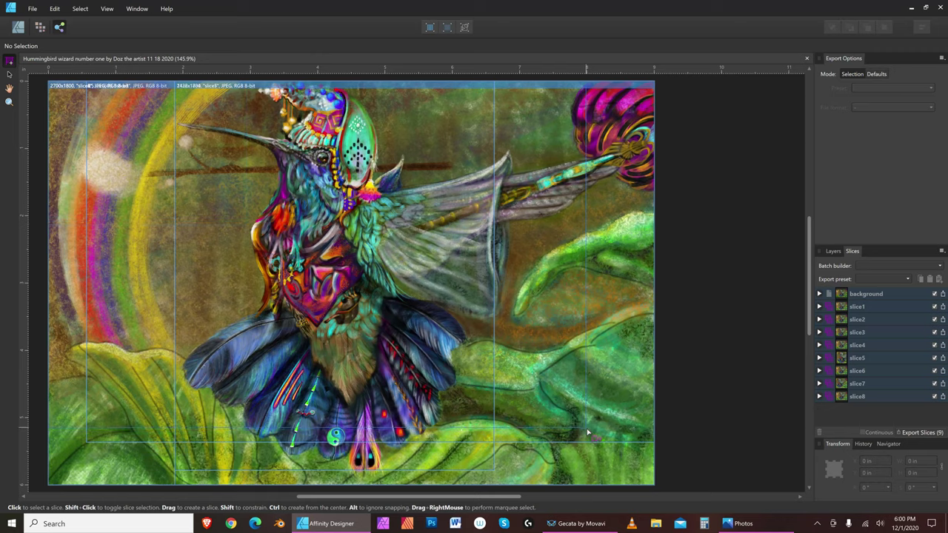
click(662, 490)
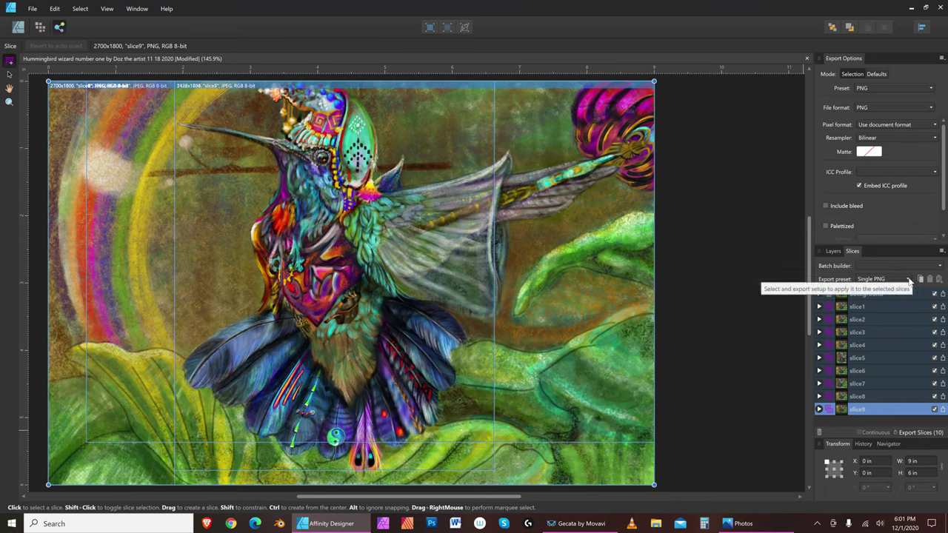
click(909, 279)
scroll(906, 300, up, 2)
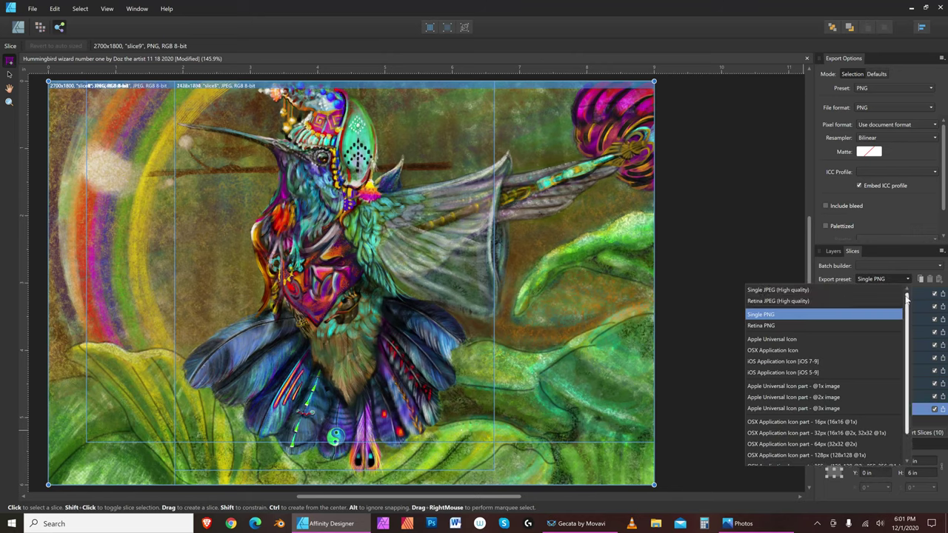
click(844, 290)
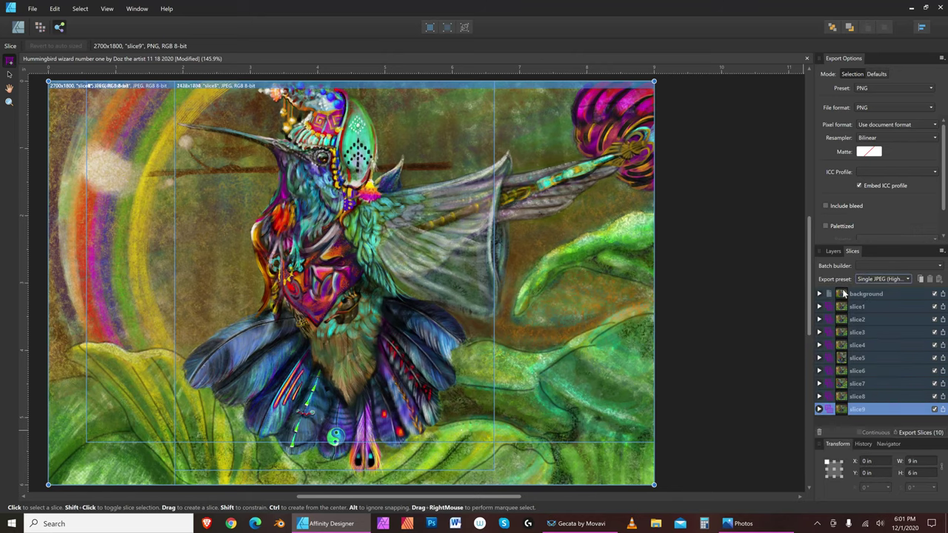
Step: Export the new slice as slice9.jpg into the Shaman Hummingbird folder and return to the Pixel persona
click(943, 409)
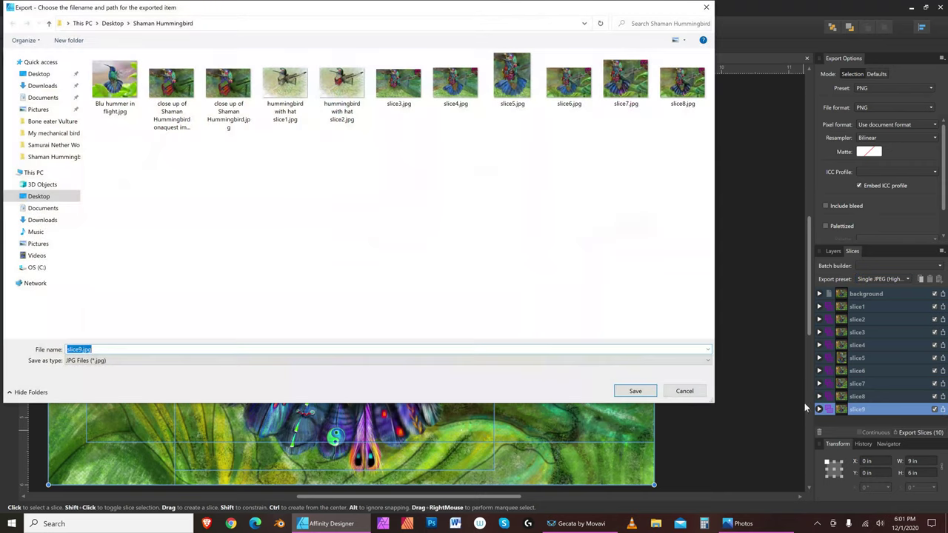
click(635, 391)
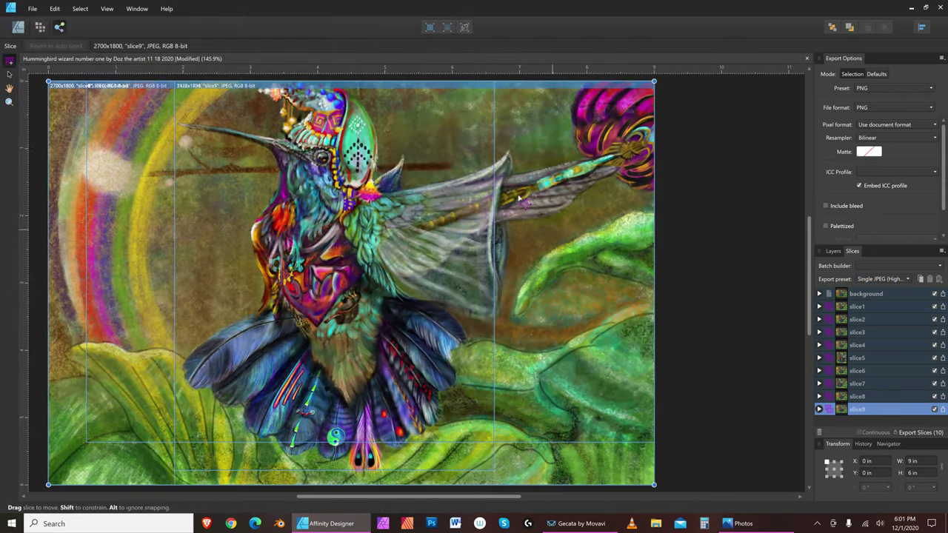
click(40, 29)
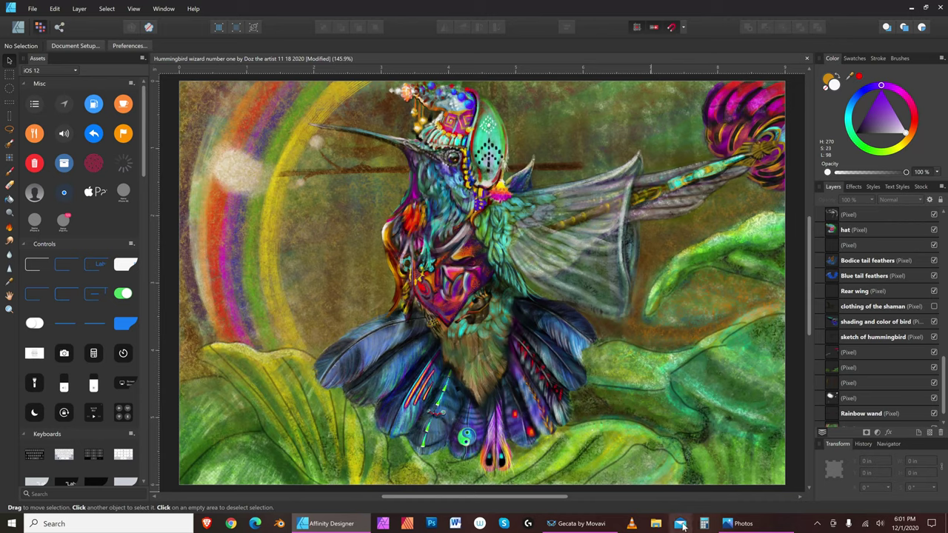
click(614, 526)
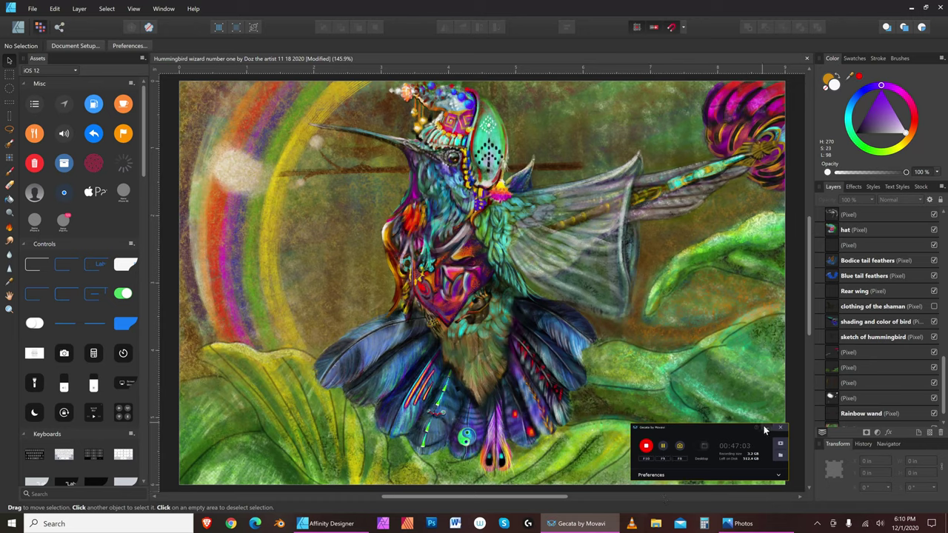
click(766, 428)
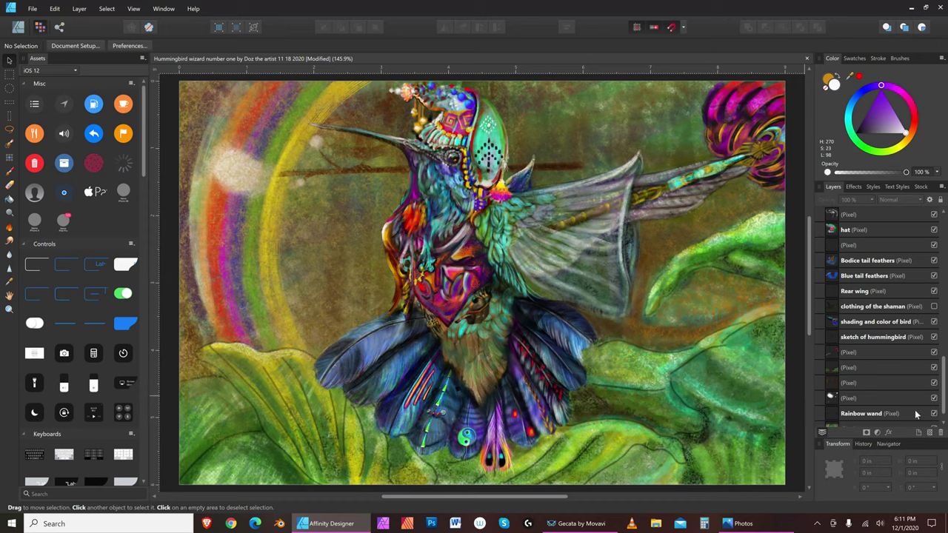
Step: Select the pixel layer holding the light orbs and ready the Paint Brush with cyan (H 186, S 100, L 50)
scroll(929, 414, down, 1)
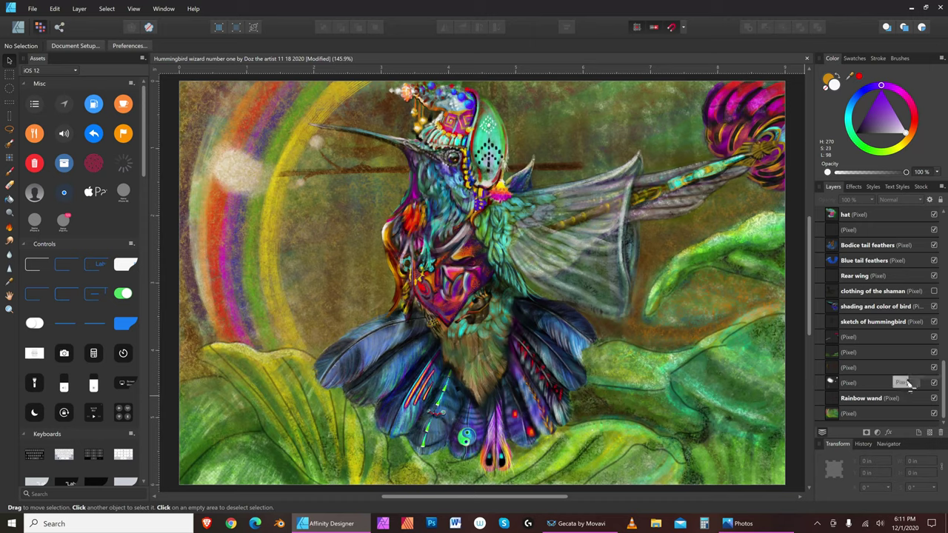
click(910, 402)
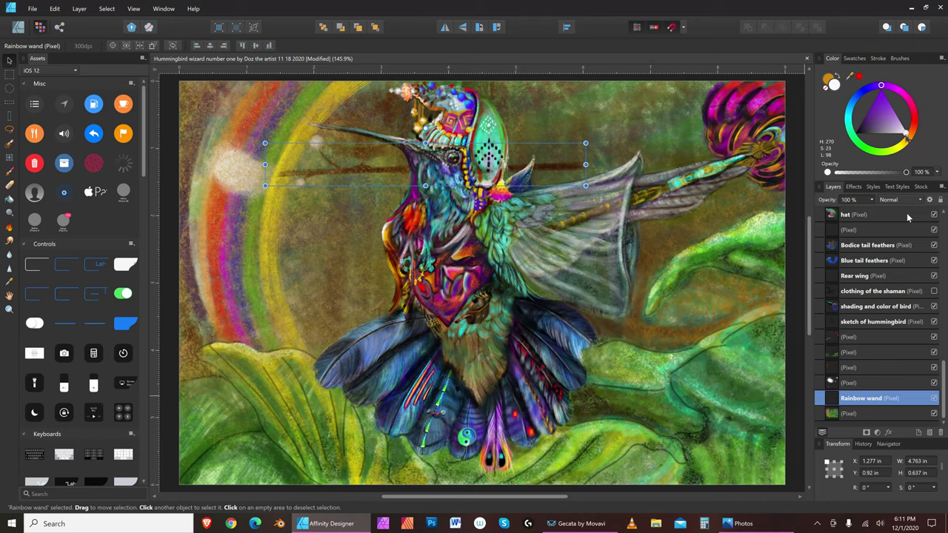
click(909, 136)
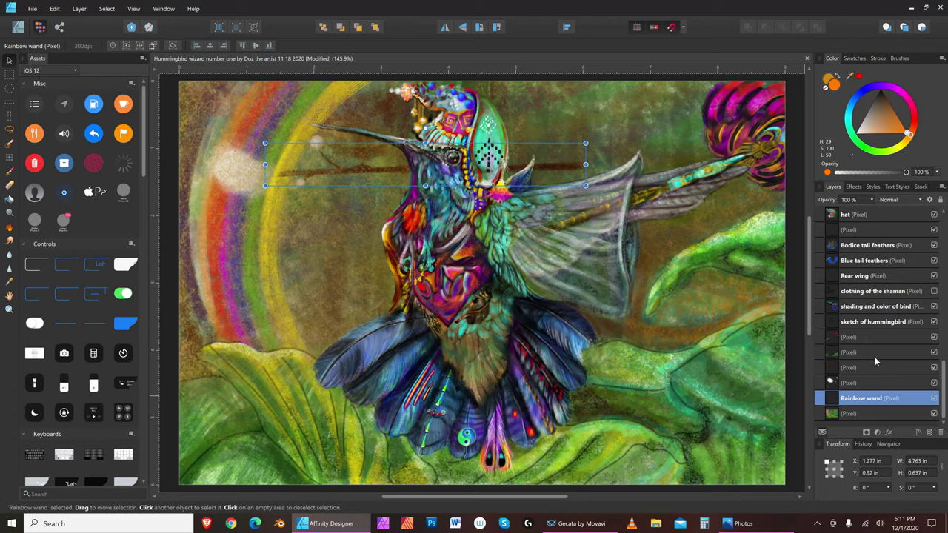
click(875, 382)
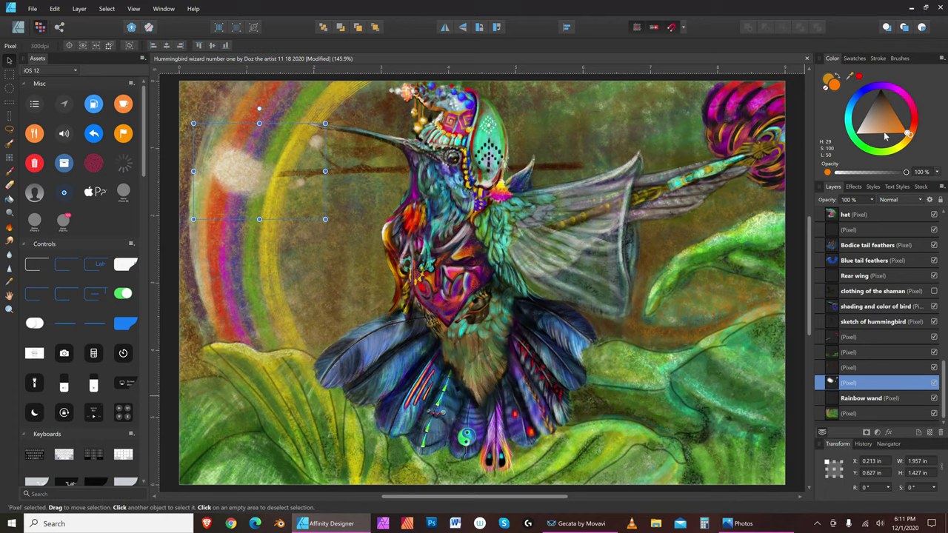
click(853, 117)
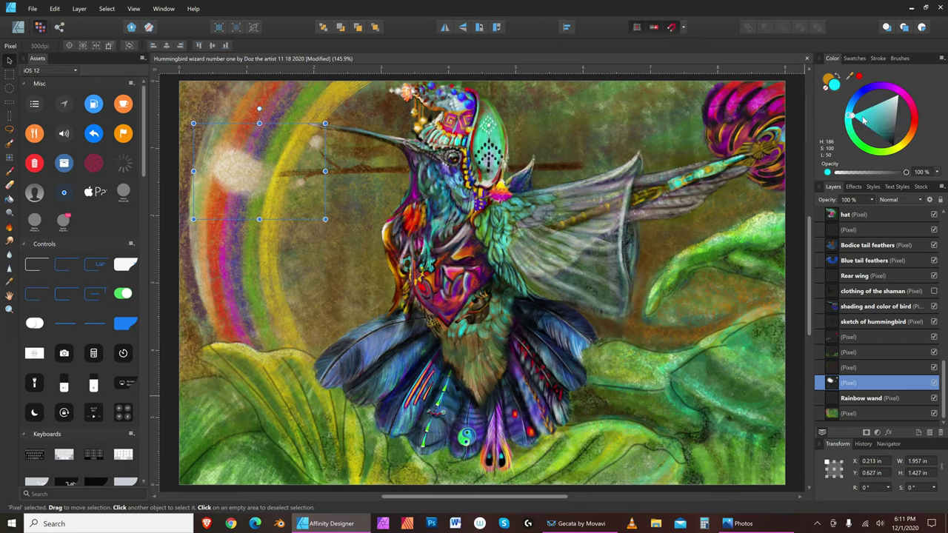
click(8, 172)
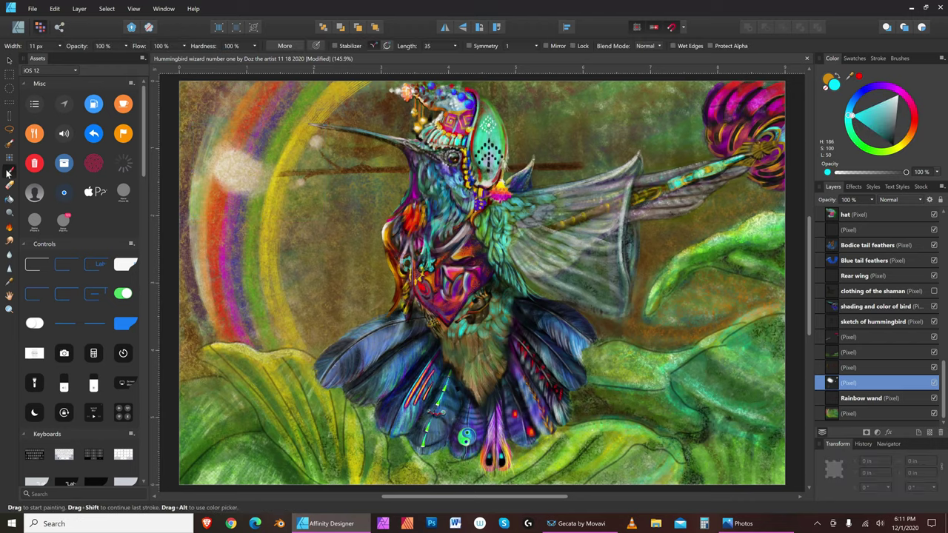
Step: Dab cyan light around the large orb and the small orb below the beak, varying the brush width up to about 77 px
key(bracketright)
key(bracketright)
key(bracketright)
key(bracketright)
key(bracketright)
key(bracketleft)
key(bracketright)
key(bracketleft)
key(bracketright)
key(bracketright)
key(bracketleft)
key(bracketleft)
key(bracketleft)
key(bracketleft)
key(bracketright)
key(bracketright)
key(bracketright)
key(bracketright)
key(bracketright)
key(bracketright)
key(bracketright)
Step: Choose red (H 2, S 100, L 50) and dab glowing spots around the orbs, varying the brush between about 108 and 40 px
click(918, 121)
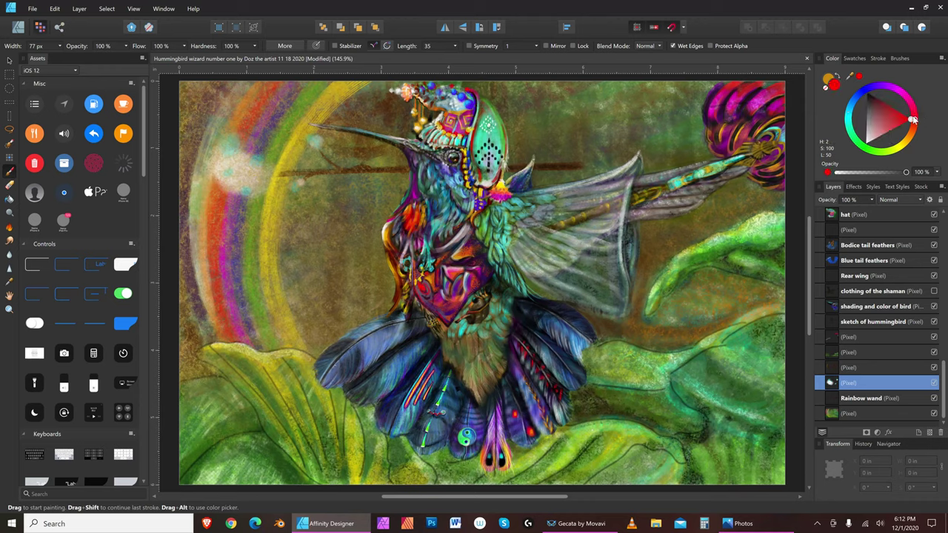
key(bracketleft)
key(bracketleft)
key(bracketleft)
key(bracketleft)
key(bracketleft)
key(bracketleft)
key(bracketleft)
key(bracketleft)
key(bracketleft)
key(bracketleft)
key(bracketleft)
key(bracketleft)
key(bracketleft)
key(bracketleft)
key(bracketleft)
key(bracketleft)
key(bracketleft)
key(bracketleft)
key(bracketleft)
key(bracketleft)
key(bracketleft)
key(bracketleft)
key(bracketleft)
key(bracketleft)
key(bracketleft)
key(bracketleft)
key(bracketleft)
key(bracketleft)
key(bracketright)
key(bracketright)
key(bracketright)
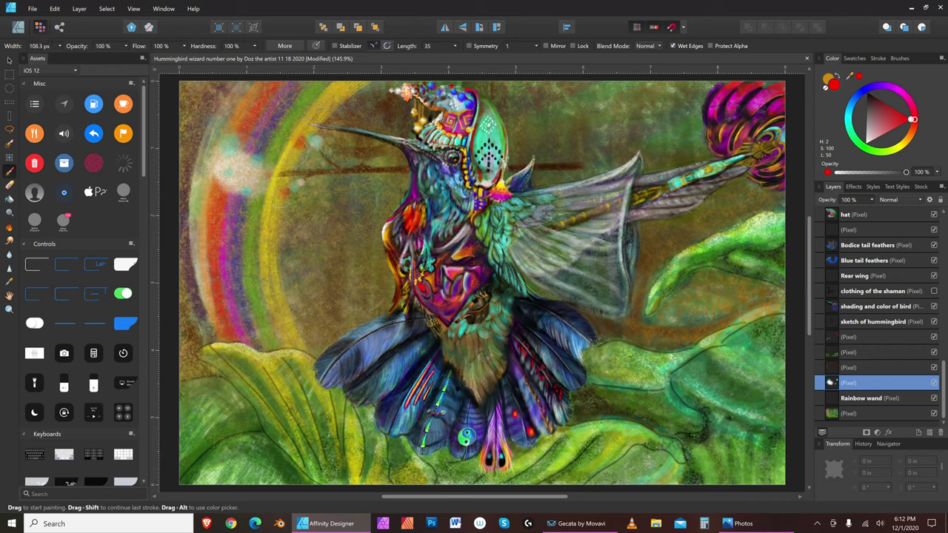
key(bracketleft)
key(bracketleft)
key(bracketleft)
key(bracketleft)
key(bracketleft)
key(bracketleft)
key(bracketleft)
Step: Choose deep purple (H 273, S 91, L 26) and dab it on the ring beside the large orb, with widths up to about 79 px
click(883, 86)
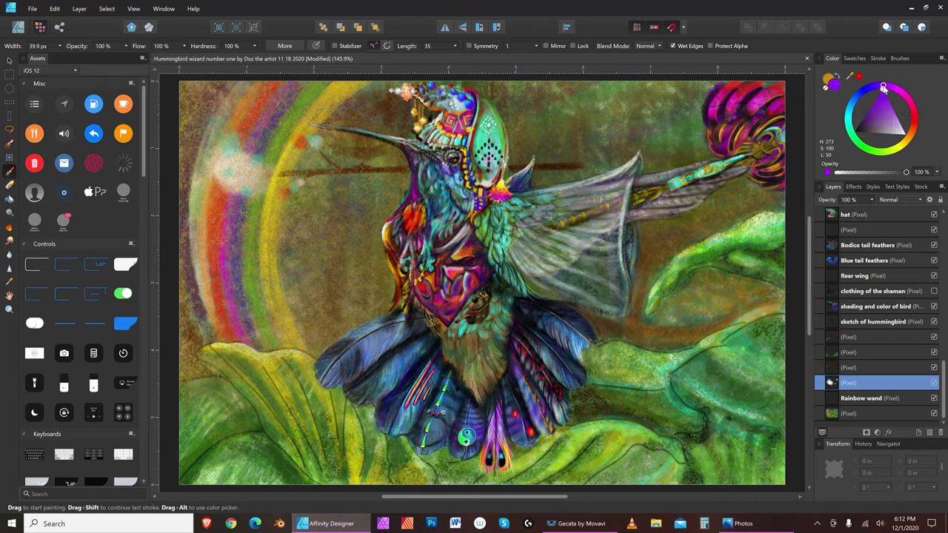
click(869, 112)
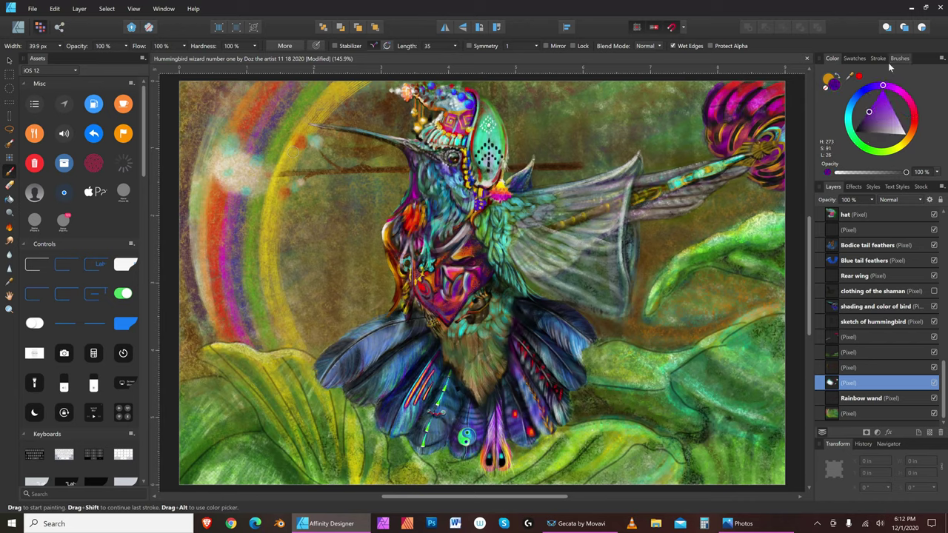
key(bracketright)
key(bracketright)
key(bracketright)
key(bracketleft)
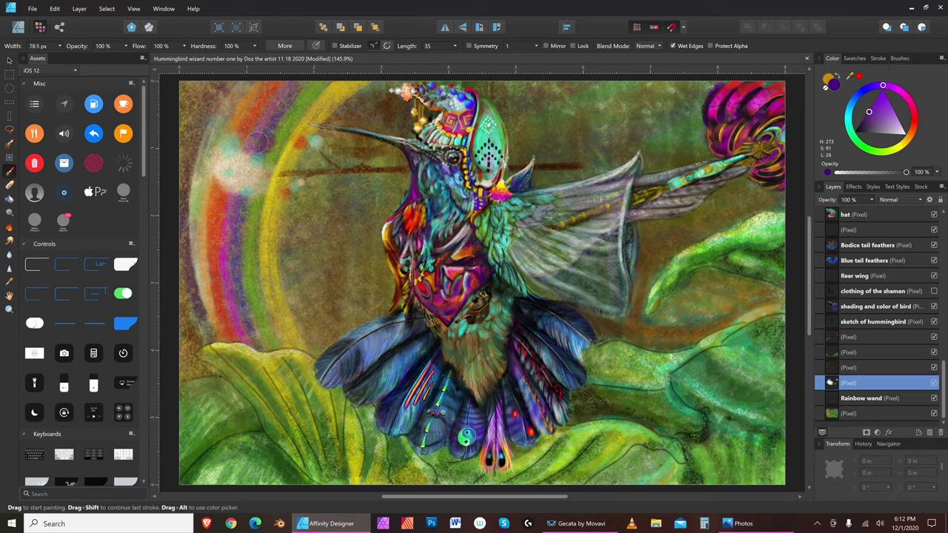
key(bracketleft)
key(bracketleft)
key(bracketleft)
key(bracketleft)
key(bracketleft)
Step: Change the paint colour to a darker, muted purple (H 273, S 40, L 15) and set the brush width to 29 px
click(863, 126)
key(bracketleft)
key(bracketleft)
key(bracketright)
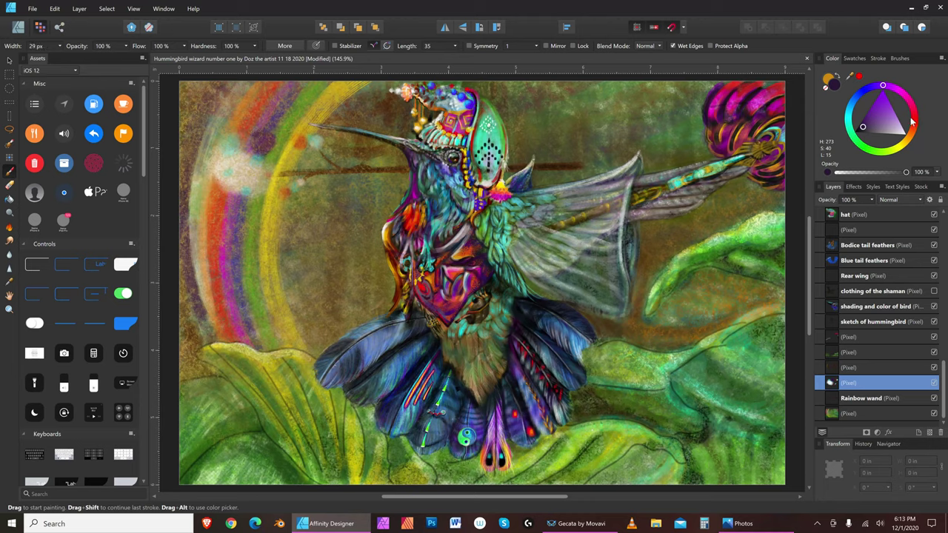
Step: Switch to dark green (H 140, S 40, L 15) and work on the ring beside the large orb, varying the brush from about 38 px
click(861, 147)
key(bracketright)
key(bracketright)
key(bracketright)
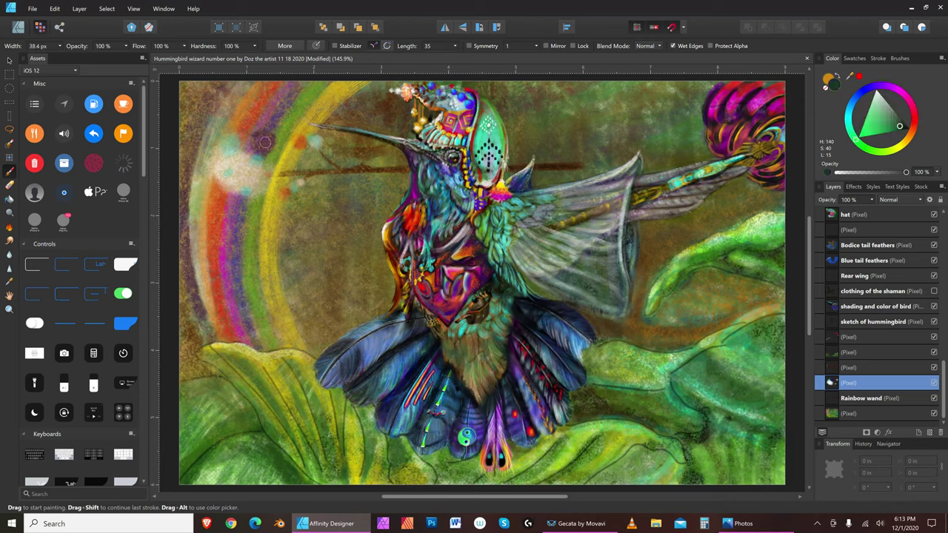
key(bracketright)
key(bracketright)
key(bracketright)
key(bracketright)
key(bracketright)
key(bracketleft)
key(bracketleft)
key(bracketleft)
Step: Sample a dark brown (H 10, S 40, L 15) from the rainbow ring and reduce the brush width to about 34 px
alt+click(269, 129)
key(bracketleft)
key(bracketleft)
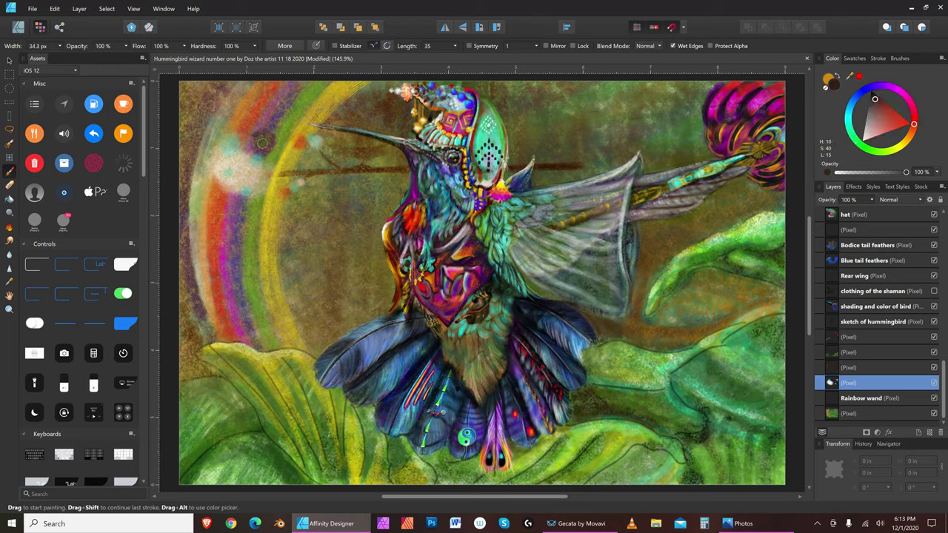
key(bracketleft)
Step: Resample the dark tone from the rainbow ring and deepen the dark orb beside the large white one with progressively finer dabs
alt+click(264, 132)
key(bracketleft)
key(bracketleft)
key(bracketleft)
key(bracketleft)
key(bracketleft)
key(bracketleft)
key(bracketright)
key(bracketright)
key(bracketleft)
key(bracketright)
key(bracketright)
key(bracketright)
key(bracketleft)
Step: Add a new pixel layer and set the paint colour to bright red (H 10, S 100, L 50)
key(ctrl+shift+n)
key(bracketright)
key(bracketright)
key(bracketright)
click(910, 124)
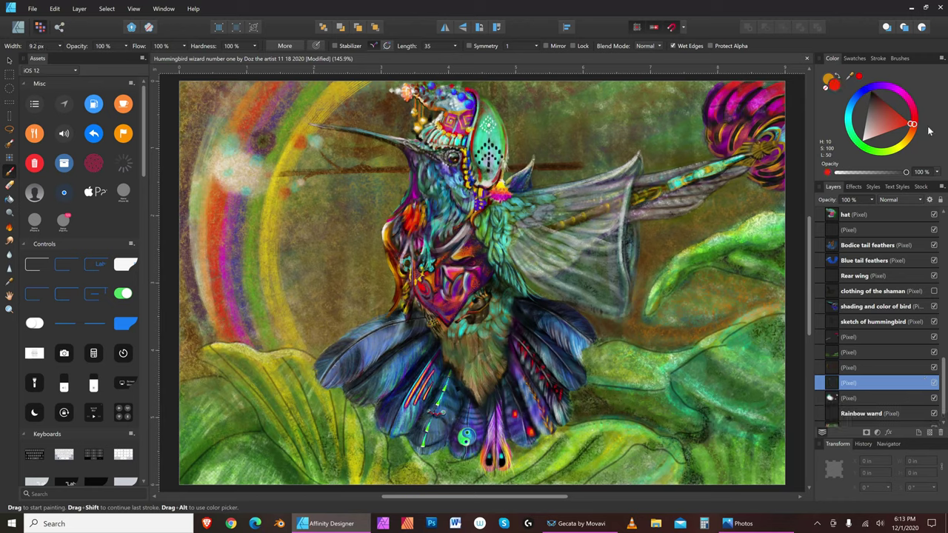
Step: Paint soft red texture on the background beside the bird's neck and chest, varying the brush width between strokes
key(bracketleft)
key(bracketleft)
key(bracketleft)
key(bracketright)
key(bracketright)
key(bracketright)
key(bracketright)
key(bracketright)
key(bracketright)
key(bracketright)
drag(415, 194, 403, 215)
key(bracketleft)
key(bracketright)
key(bracketleft)
key(bracketleft)
key(bracketleft)
key(bracketleft)
key(bracketleft)
key(bracketleft)
key(bracketleft)
key(bracketleft)
key(bracketleft)
Step: Choose yellow (H 56, S 100, L 50), add a pixel layer above the red one, and enlarge the brush to about 130 px
click(901, 152)
key(bracketleft)
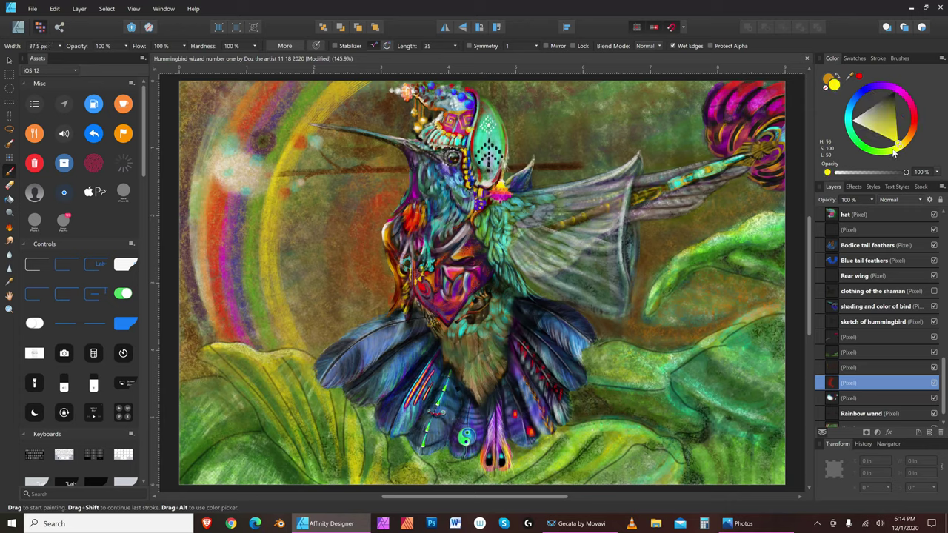
key(bracketright)
key(bracketright)
key(bracketright)
key(bracketright)
key(bracketleft)
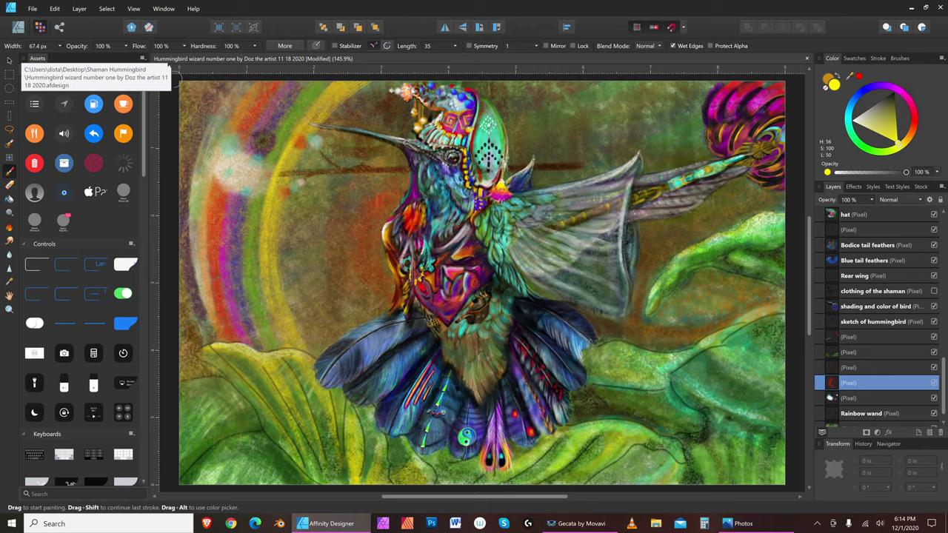
key(bracketright)
key(bracketright)
key(bracketright)
key(bracketright)
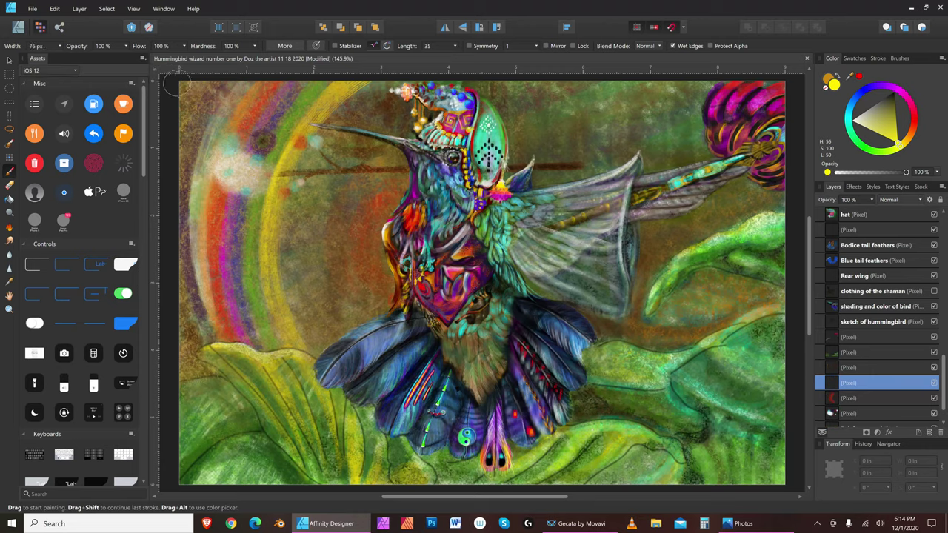
key(bracketright)
key(bracketright)
key(bracketleft)
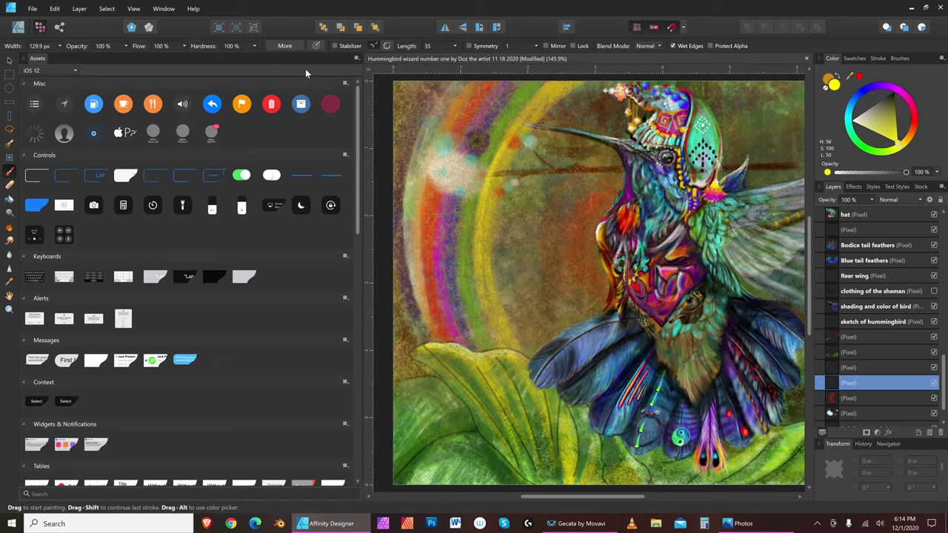
Step: Reset the studio layout and narrow the Assets panel to give the canvas more room
drag(363, 70, 118, 87)
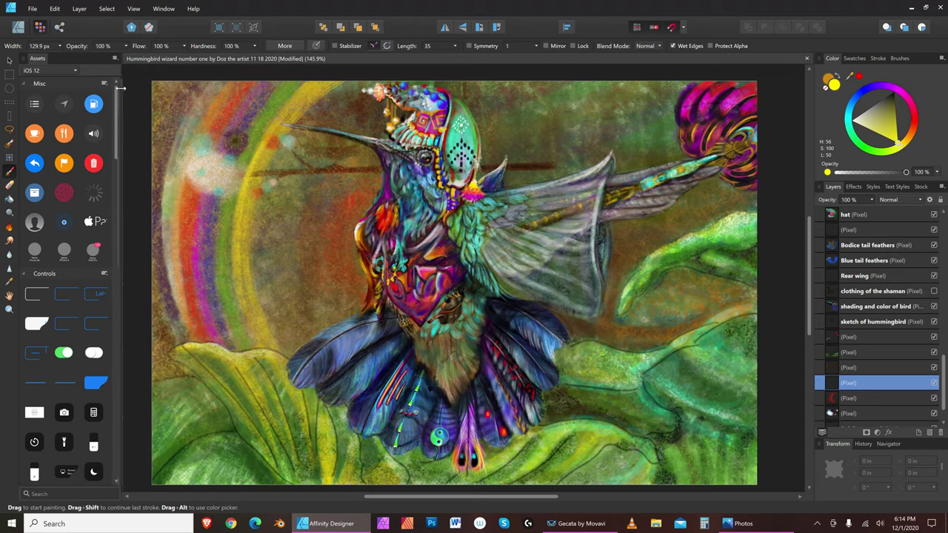
click(134, 8)
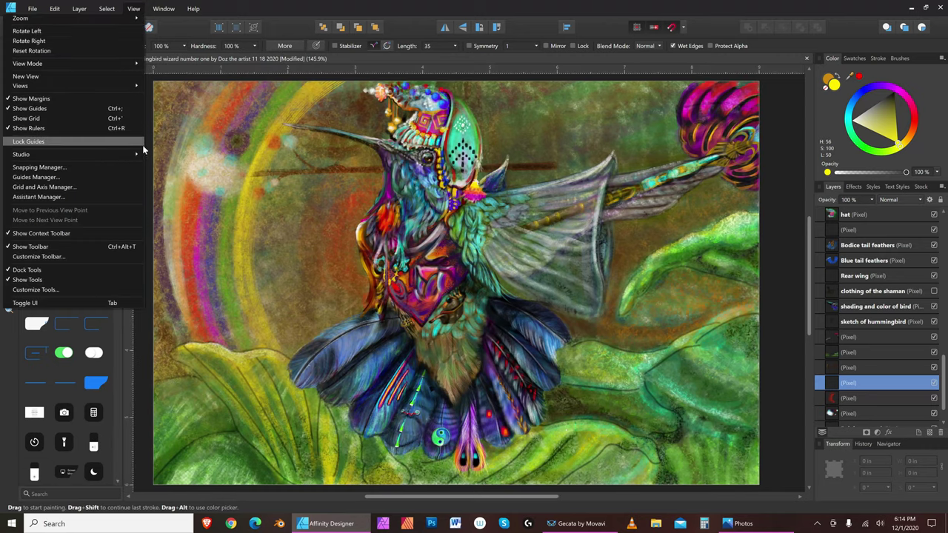
mouse_move(143, 157)
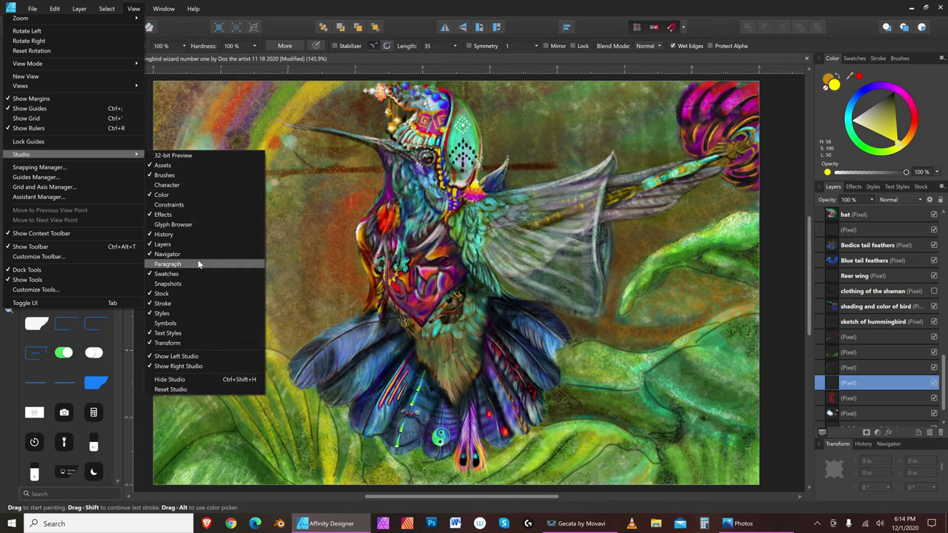
click(195, 389)
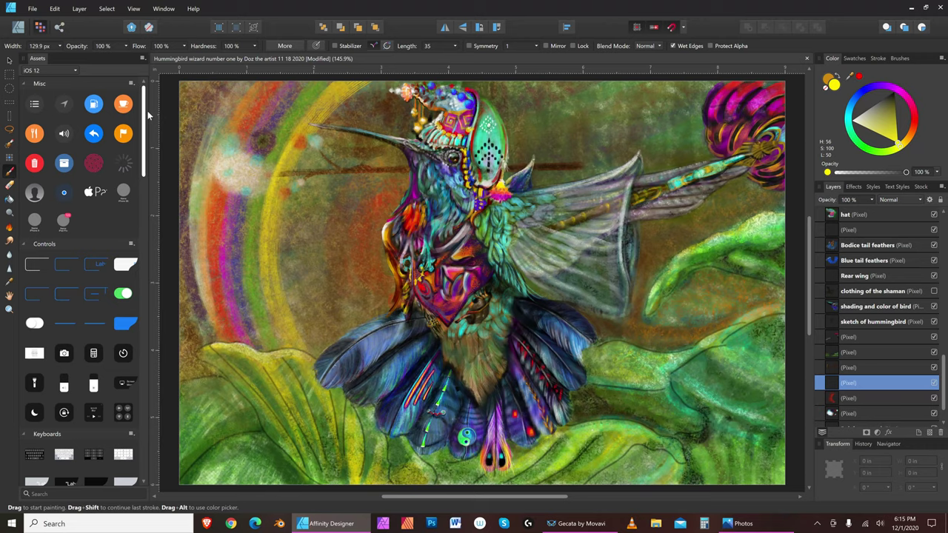
drag(149, 110, 120, 111)
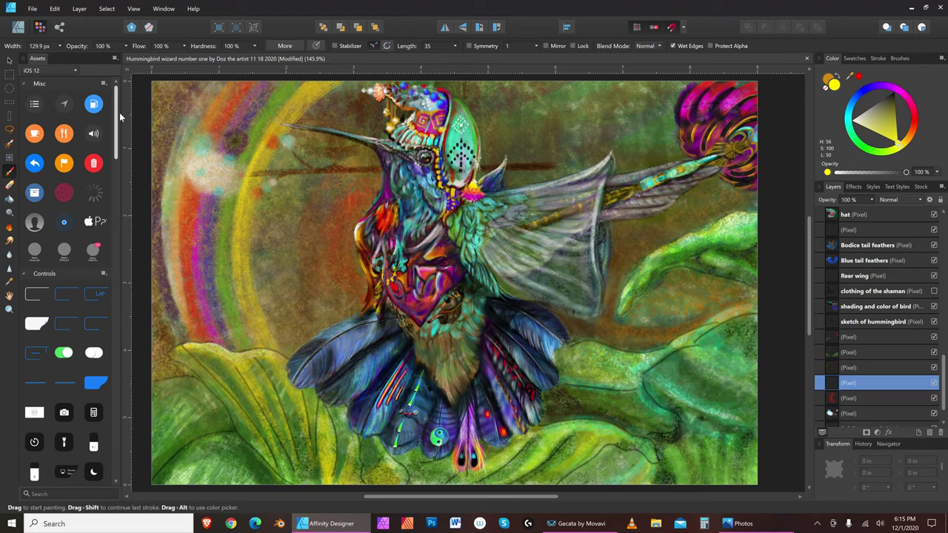
Step: View the artwork with the interface hidden and restore the interface
key(Tab)
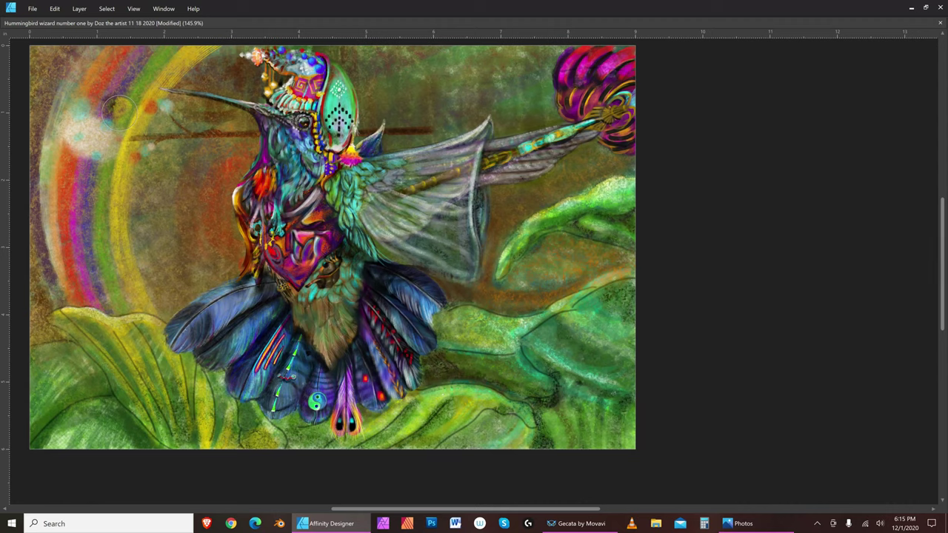
click(117, 109)
key(Tab)
key(Tab)
key(Tab)
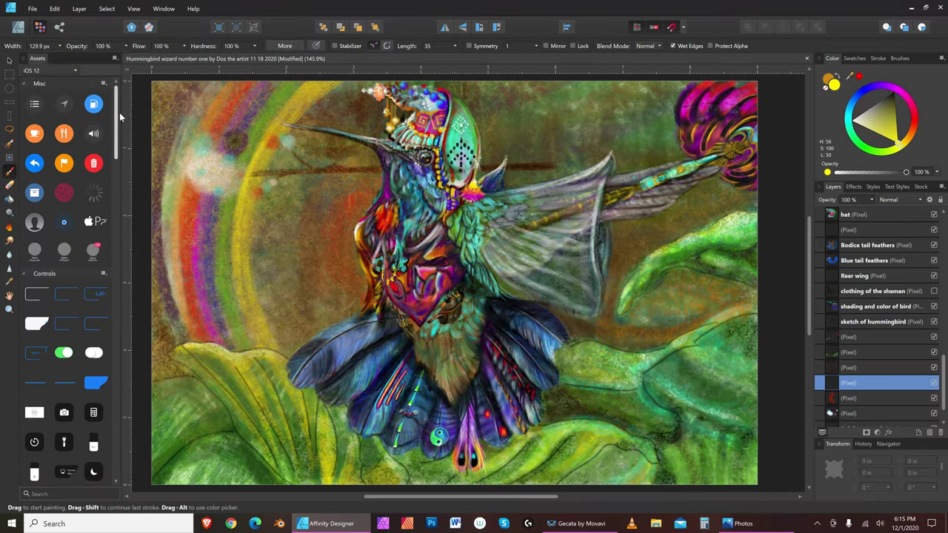
key(Tab)
click(118, 110)
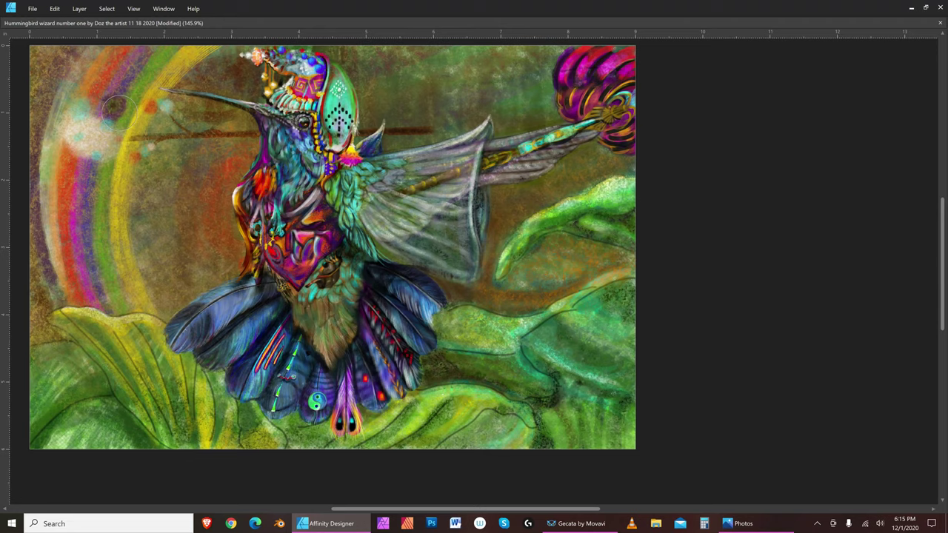
key(Tab)
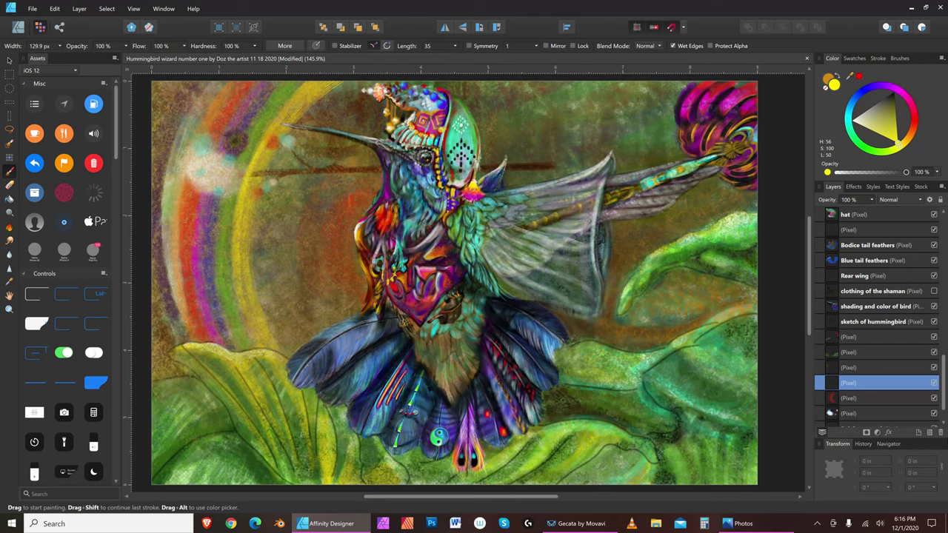
Step: On a new pixel layer, paint a pale cream (H 56, S 23, L 81) feather stroke behind the bird's shoulder with a 26.2 px brush
click(930, 433)
click(875, 106)
key(bracketleft)
key(bracketleft)
key(bracketleft)
key(bracketleft)
key(bracketleft)
key(bracketleft)
key(bracketleft)
key(bracketright)
mouse_move(516, 169)
mouse_down()
mouse_move(487, 188)
mouse_move(552, 134)
mouse_up()
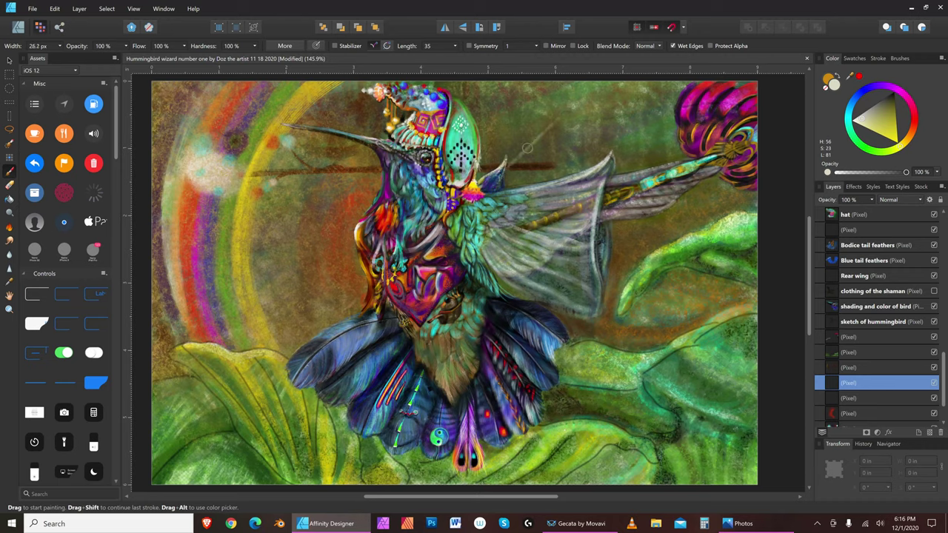
Step: Build up the pale feather shape behind the shoulder with more cream strokes, varying the brush width down to 19.7 px
key(bracketright)
key(bracketright)
key(bracketright)
key(bracketright)
key(bracketright)
key(bracketright)
key(bracketright)
key(bracketleft)
key(bracketleft)
key(bracketleft)
key(bracketright)
key(bracketleft)
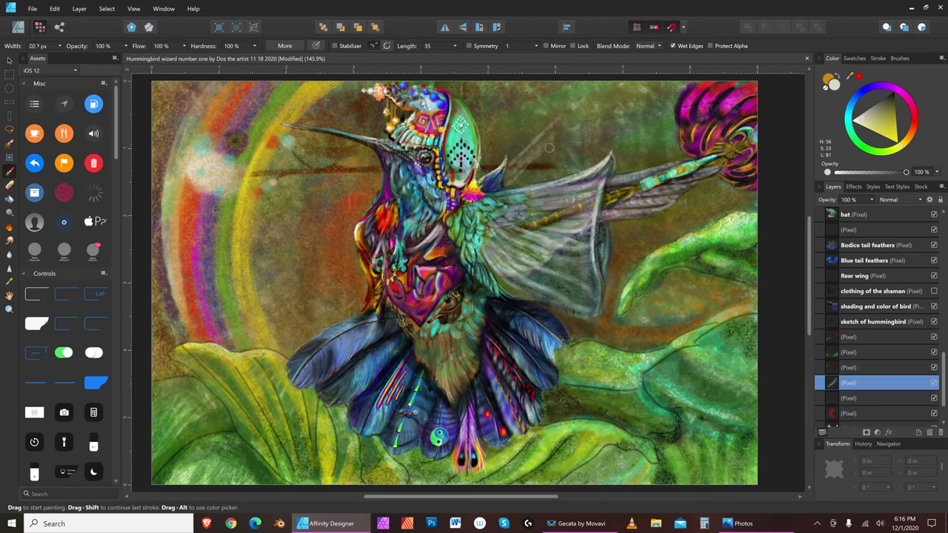
key(bracketleft)
key(bracketleft)
key(bracketleft)
key(bracketleft)
key(bracketleft)
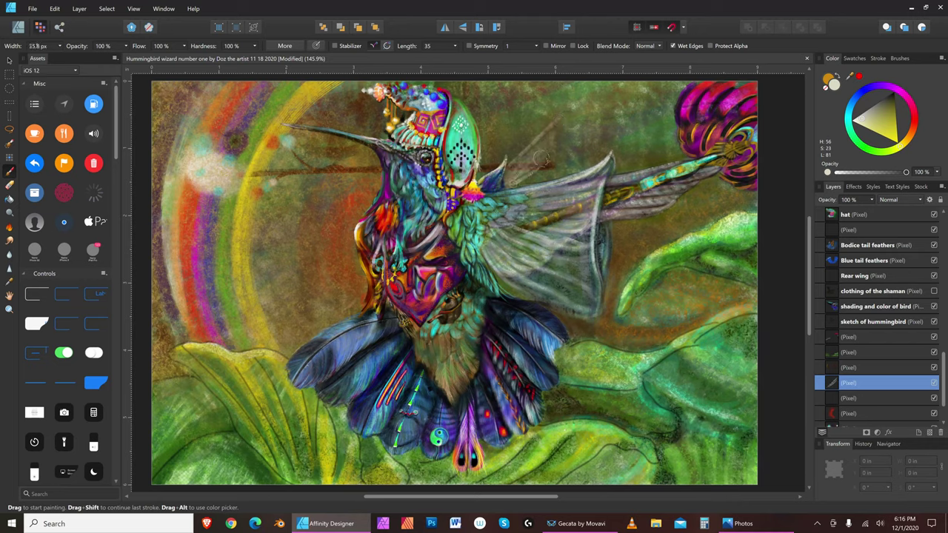
key(bracketleft)
drag(527, 182, 550, 147)
key(bracketleft)
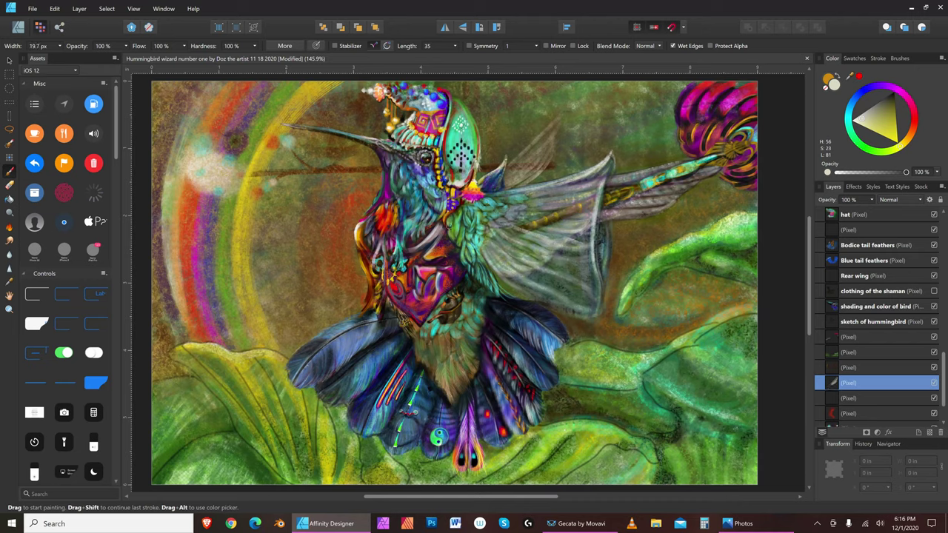
Step: Refine the pale feather with thin strokes, reducing the brush width to 8.3 px
key(bracketright)
key(bracketright)
key(bracketleft)
key(bracketleft)
key(bracketleft)
key(bracketleft)
key(bracketleft)
key(bracketleft)
key(bracketleft)
Step: Tint the feather behind the shoulder with vivid purple (H 272, S 97, L 54) strokes, finishing with a 12.8 px brush
click(883, 91)
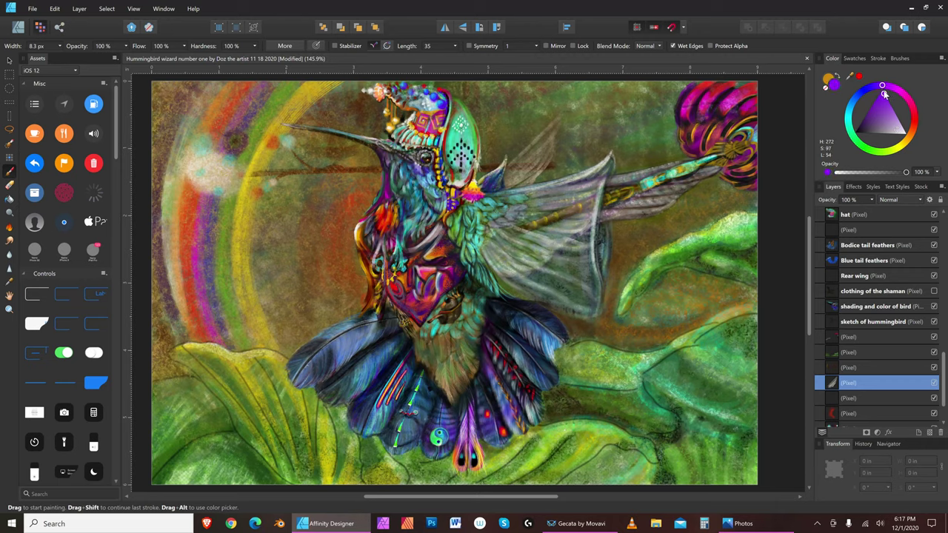
key(bracketright)
key(bracketright)
key(bracketright)
key(bracketright)
key(bracketright)
key(bracketright)
key(bracketright)
key(bracketright)
key(bracketright)
key(bracketright)
key(bracketright)
key(bracketright)
key(bracketright)
key(bracketleft)
key(bracketleft)
key(bracketleft)
drag(533, 157, 548, 148)
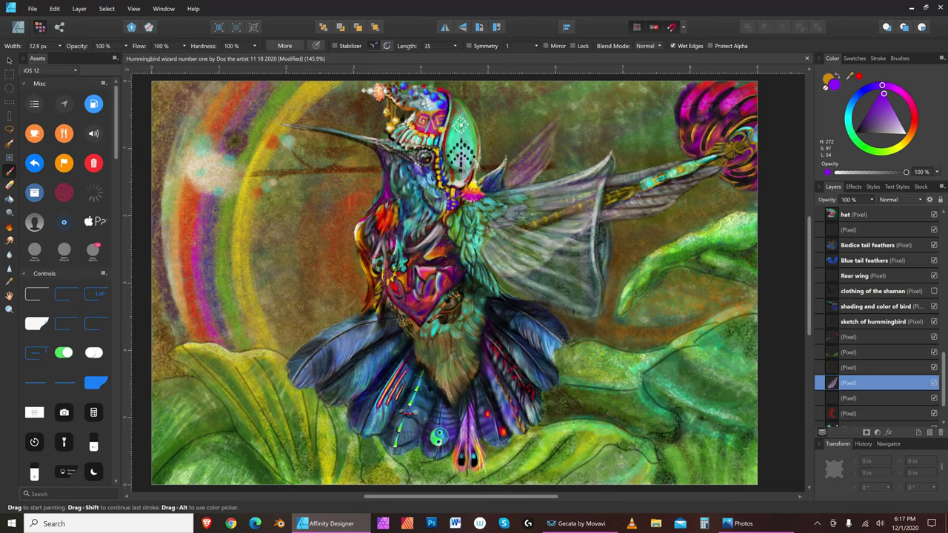
Step: Layer bright cyan-blue (H 193, S 97, L 54) strokes over the purple feather, varying the brush up to 21 px
click(853, 110)
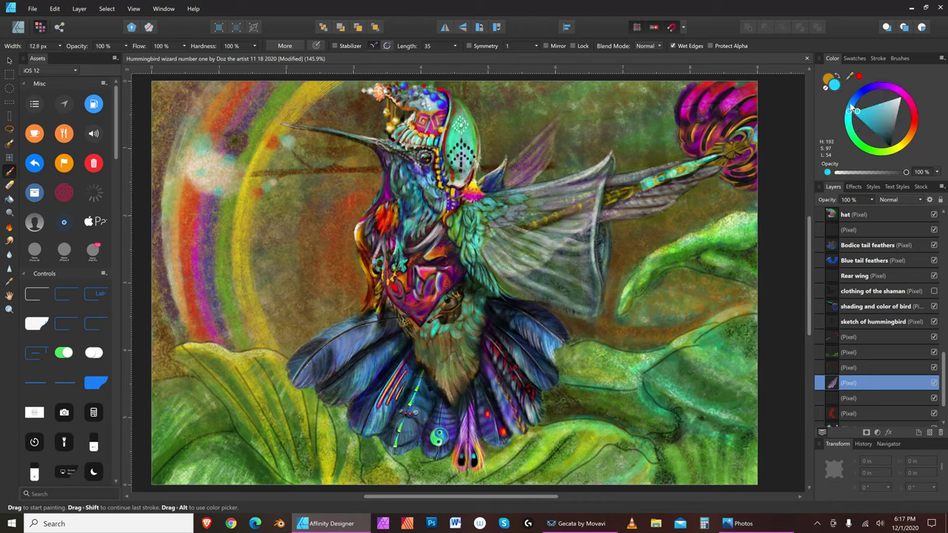
key(bracketright)
key(bracketright)
key(bracketleft)
key(bracketleft)
key(bracketleft)
key(bracketleft)
key(bracketright)
key(bracketright)
key(bracketright)
key(bracketright)
key(bracketright)
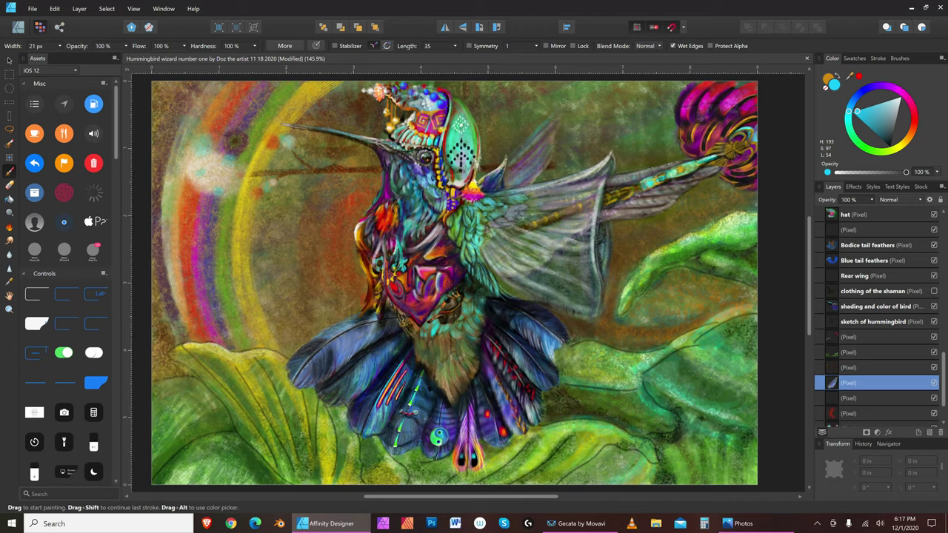
key(bracketleft)
key(bracketleft)
key(bracketleft)
key(bracketleft)
Step: Switch to pale blue (H 193, S 30, L 81) and highlight the feather's tip with a 38.6 px brush
click(898, 102)
key(bracketright)
key(bracketright)
key(bracketright)
key(bracketright)
key(bracketright)
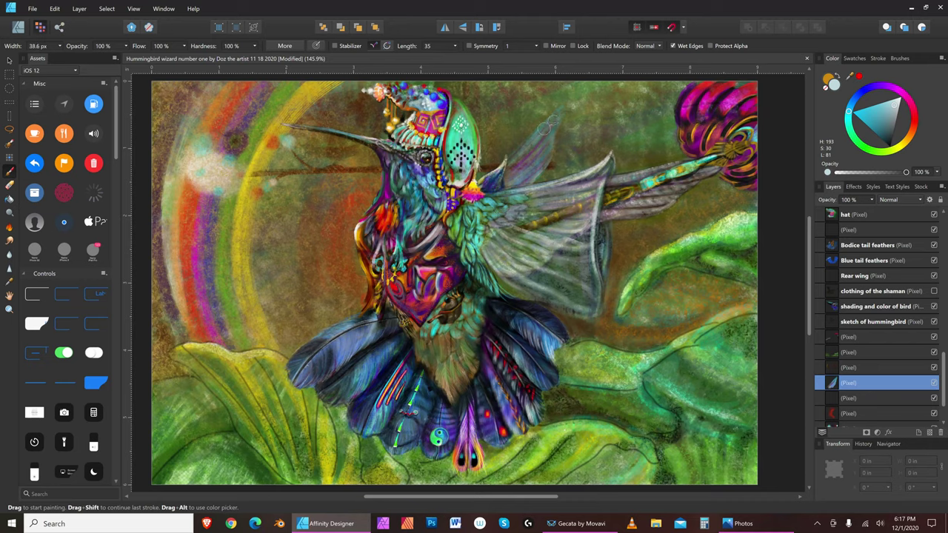
Step: Broaden the pale blue highlights on the feather behind the shoulder, enlarging the brush to 58.9 px
key(bracketleft)
key(bracketright)
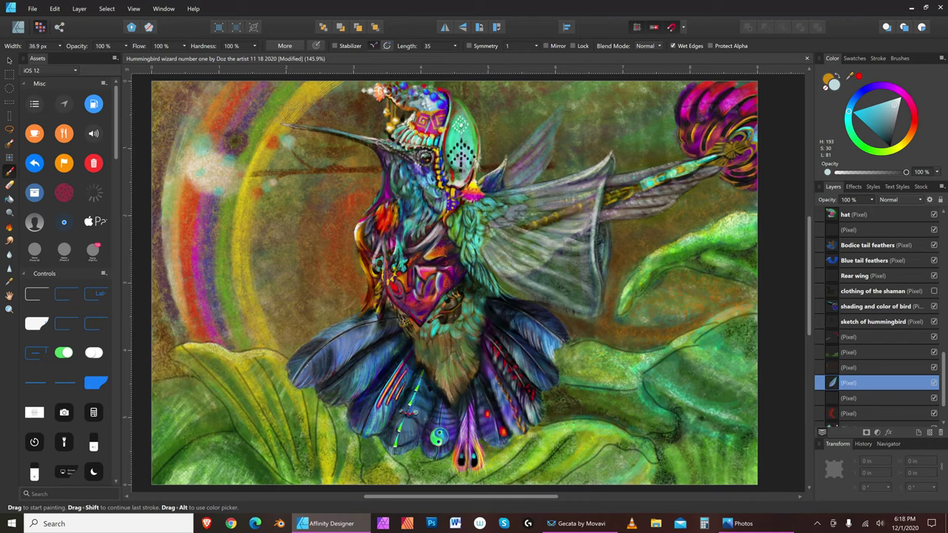
key(bracketright)
key(bracketright)
key(bracketright)
key(bracketright)
Step: Switch to dark brown (H 23, S 100, L 15) and shade the feather with a 63.7 px brush
click(911, 131)
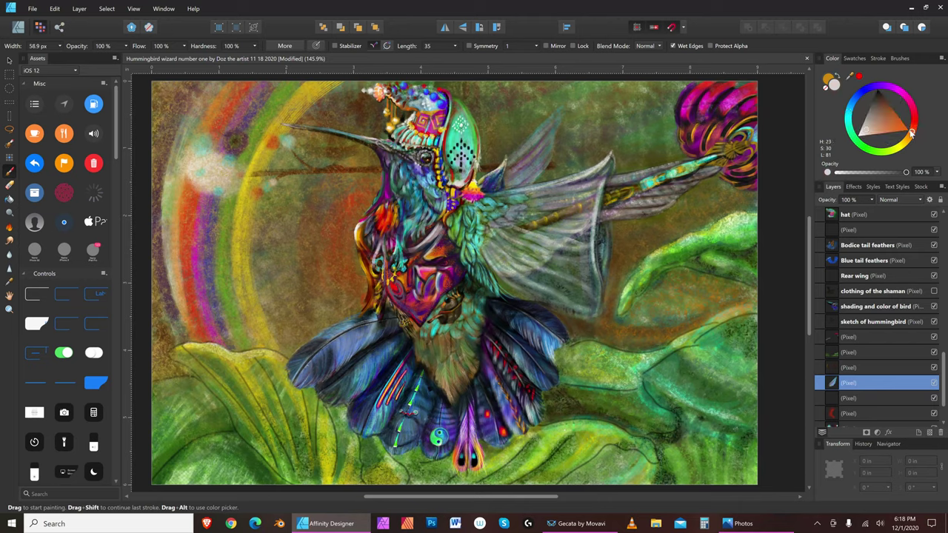
click(886, 101)
key(bracketright)
key(bracketright)
key(bracketleft)
key(bracketleft)
key(bracketleft)
key(bracketleft)
key(bracketleft)
key(bracketright)
key(bracketright)
key(bracketright)
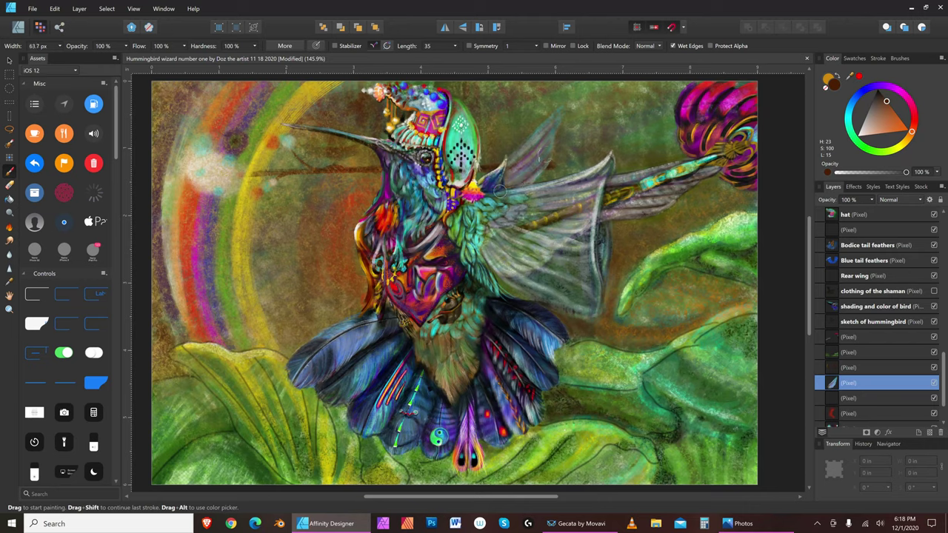
Step: Deepen the brown shading on the feather behind the shoulder, varying the brush up to 72.1 px
key(bracketleft)
key(bracketleft)
key(bracketleft)
key(bracketleft)
key(bracketright)
key(bracketright)
key(bracketright)
key(bracketright)
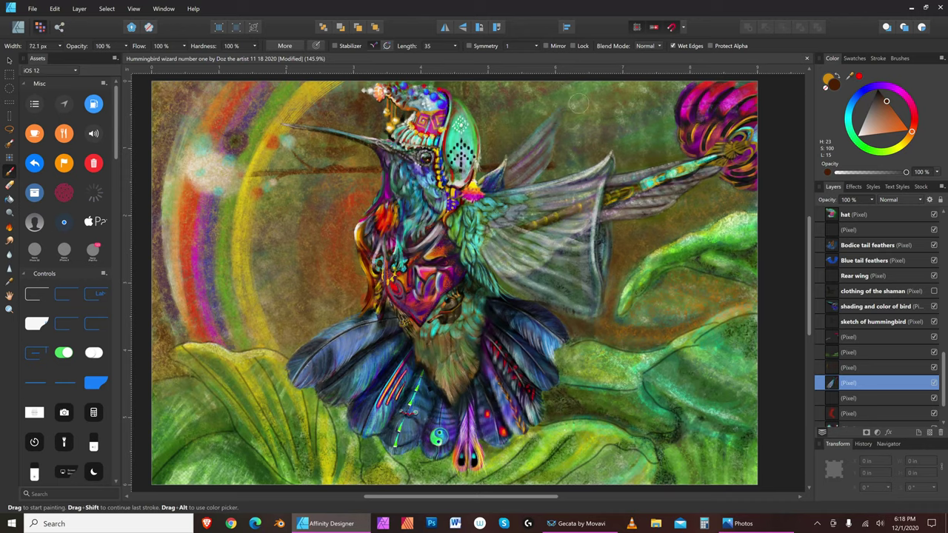
Step: Work dark brown into the feather's inner barbs using progressively narrower brush strokes
key(bracketleft)
key(bracketleft)
key(bracketleft)
key(bracketleft)
key(bracketleft)
key(bracketleft)
key(bracketleft)
key(bracketright)
key(bracketright)
key(bracketright)
key(bracketright)
key(bracketleft)
Step: Tint the feather with muted purple (H 282, S 21, L 33), finishing with a 28.9 px brush, and save the document
click(888, 86)
click(865, 116)
key(bracketright)
click(871, 125)
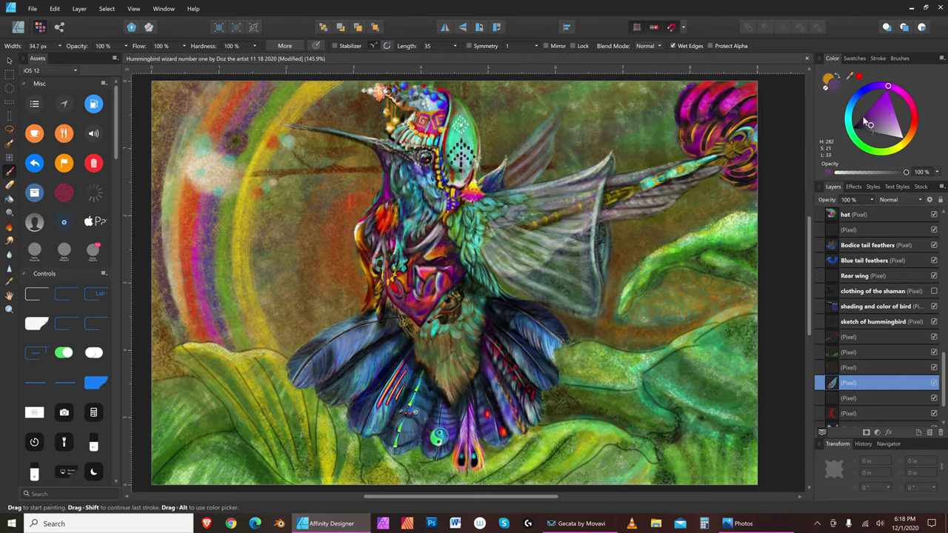
key(bracketright)
key(bracketright)
key(bracketright)
key(bracketleft)
key(bracketleft)
key(bracketleft)
key(bracketleft)
click(33, 8)
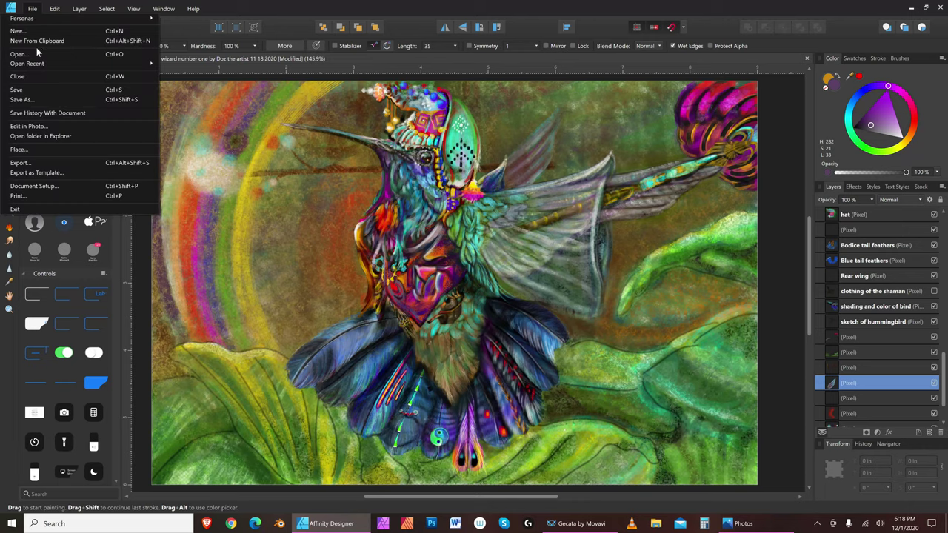
click(33, 93)
Step: Switch to near-white (H 282, S 100, L 99) and line the feather's upper edge with thin strokes
click(904, 138)
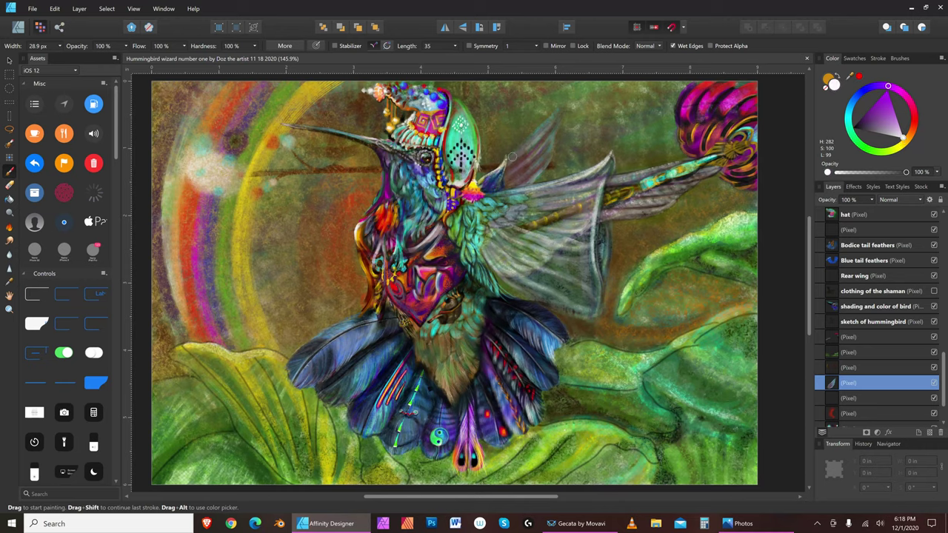
key(bracketleft)
key(bracketleft)
key(bracketleft)
key(bracketleft)
key(bracketleft)
key(bracketleft)
key(bracketleft)
key(bracketleft)
key(bracketright)
Step: Add more near-white highlight strokes along the feather's edge and tip, narrowing the brush to 8.1 px
click(507, 151)
key(bracketright)
key(bracketright)
key(bracketright)
key(bracketright)
key(bracketright)
key(bracketleft)
key(bracketleft)
key(bracketleft)
key(bracketleft)
key(bracketleft)
key(bracketleft)
key(bracketleft)
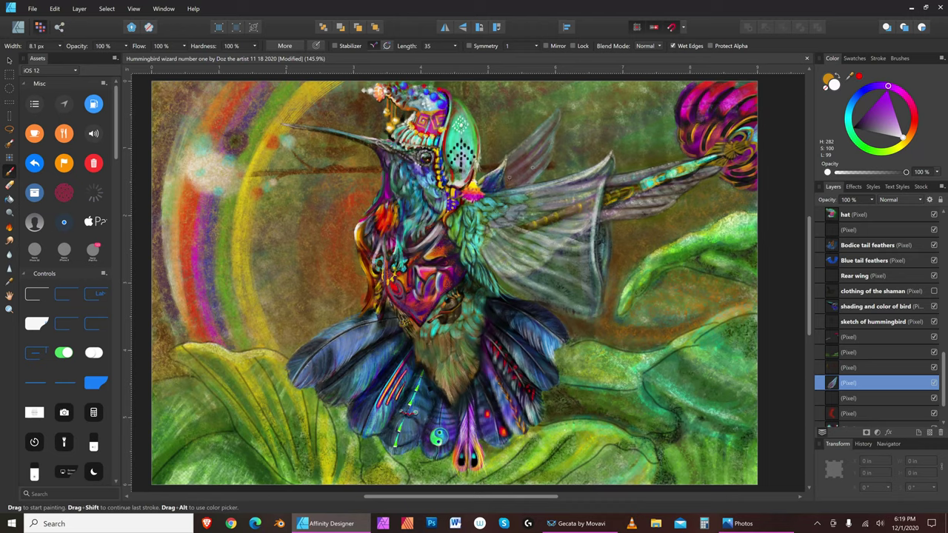
Step: Clean up the feather's upper edge with the Erase Brush at various widths around 19.9 px
key(bracketright)
key(e)
key(bracketright)
key(bracketright)
key(bracketright)
key(bracketright)
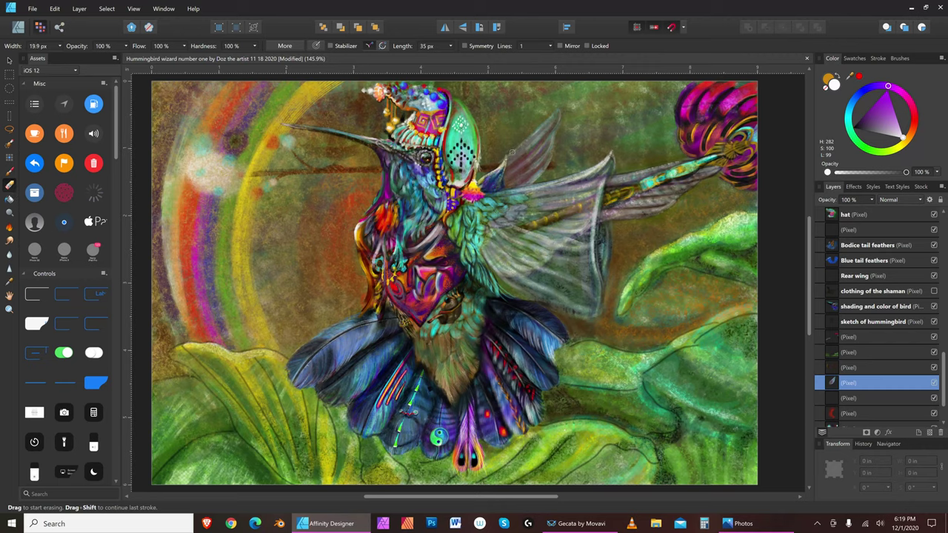
key(bracketright)
key(bracketright)
key(bracketright)
key(bracketleft)
key(bracketleft)
key(bracketright)
key(bracketright)
key(bracketright)
key(bracketright)
Step: Erase a horizontal strip of the feather over the dark branch with a 21 px eraser, narrowing it to 16.3 px
drag(522, 167, 544, 167)
key(bracketleft)
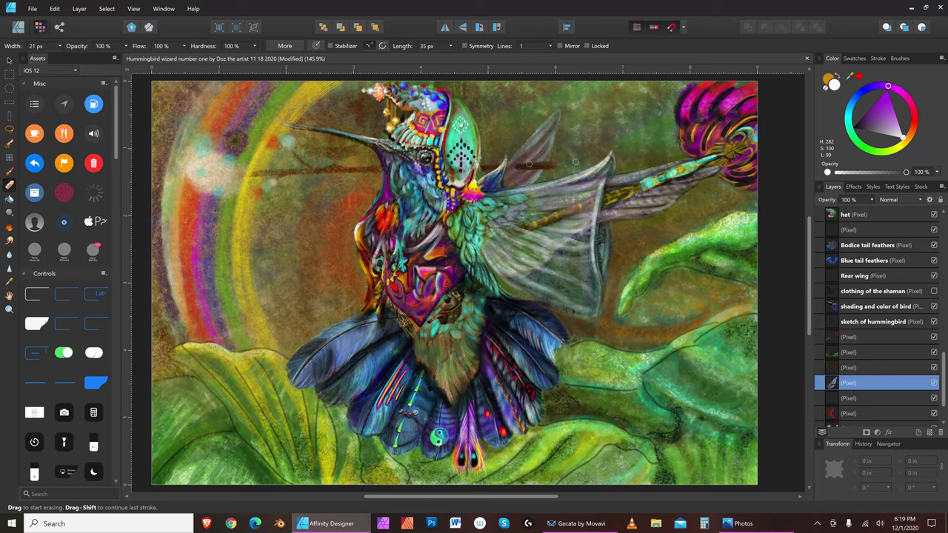
drag(529, 163, 556, 164)
key(bracketleft)
key(bracketleft)
key(bracketleft)
Step: Undo the latest Erase Brush strokes over the branch
click(55, 8)
click(56, 10)
click(57, 12)
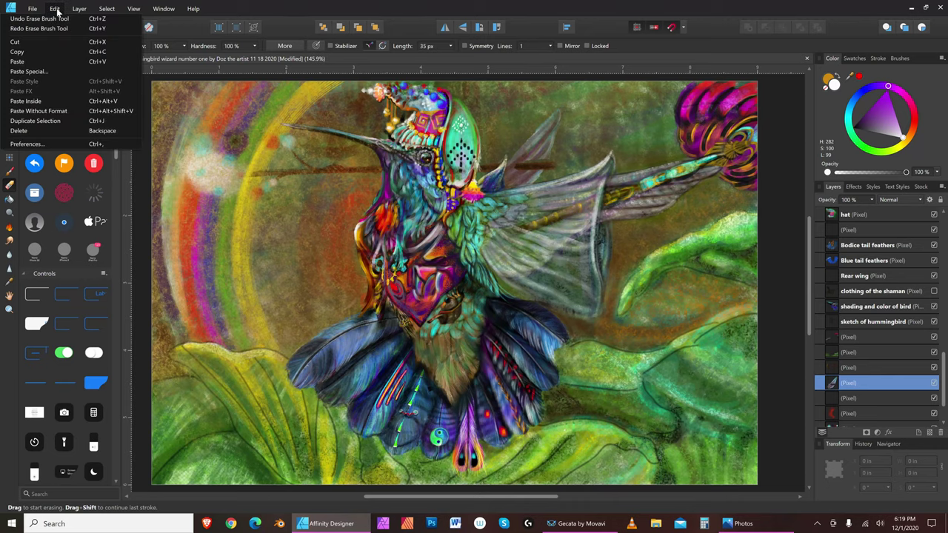
click(57, 10)
click(55, 7)
Step: Refine the erased strip where the branch crosses the feather, varying the eraser width, and save the document
click(544, 175)
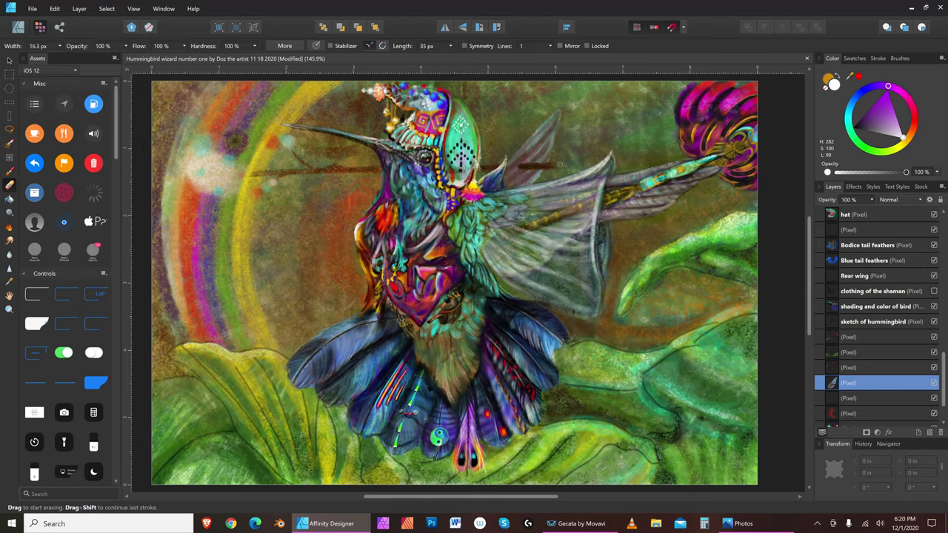
key(bracketright)
key(bracketright)
key(bracketright)
key(bracketright)
key(bracketleft)
key(bracketleft)
key(bracketleft)
key(bracketleft)
key(bracketleft)
key(bracketleft)
key(bracketleft)
key(bracketleft)
key(bracketleft)
key(bracketleft)
click(33, 9)
click(35, 90)
Step: Set the paint colour to pale lavender (H 282, S 68, L 89) and widen the brush for the feather
key(bracketright)
key(bracketright)
key(bracketright)
key(bracketright)
key(bracketright)
key(bracketright)
key(bracketright)
click(899, 133)
key(bracketright)
key(bracketright)
key(bracketright)
key(bracketright)
Step: Retouch the feather where it meets the dark branch, finishing at a 14.1 px width
click(517, 166)
key(bracketleft)
key(bracketleft)
key(bracketleft)
key(bracketleft)
key(bracketleft)
key(bracketleft)
key(bracketright)
key(bracketright)
key(bracketright)
key(bracketright)
key(bracketright)
click(32, 9)
click(33, 8)
Step: Paint fine pale lavender strokes on the feather around the branch, finishing with a 9.9 px brush, and save the document
click(9, 170)
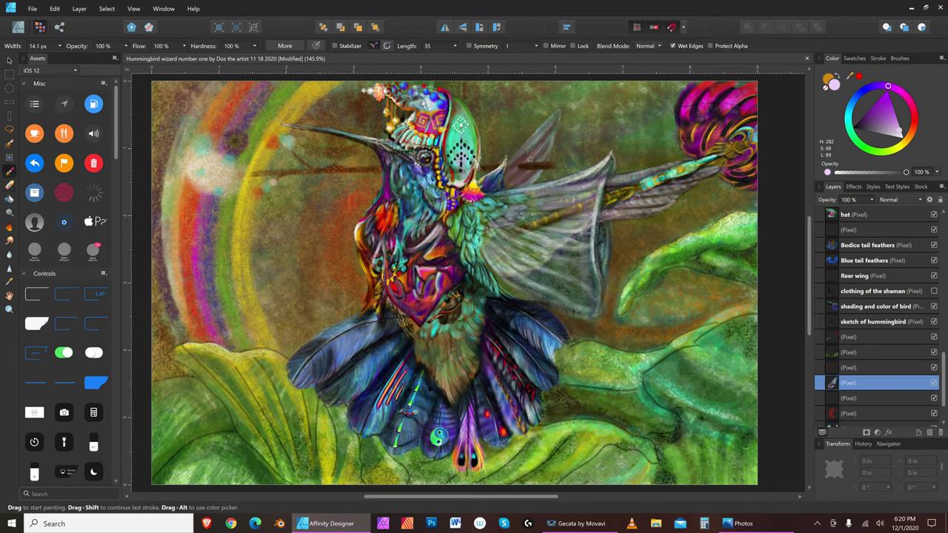
key(bracketleft)
key(bracketleft)
key(bracketright)
key(bracketright)
key(bracketright)
key(bracketright)
key(bracketright)
key(bracketright)
key(bracketright)
key(bracketright)
key(bracketright)
key(bracketleft)
key(bracketleft)
key(bracketleft)
click(33, 8)
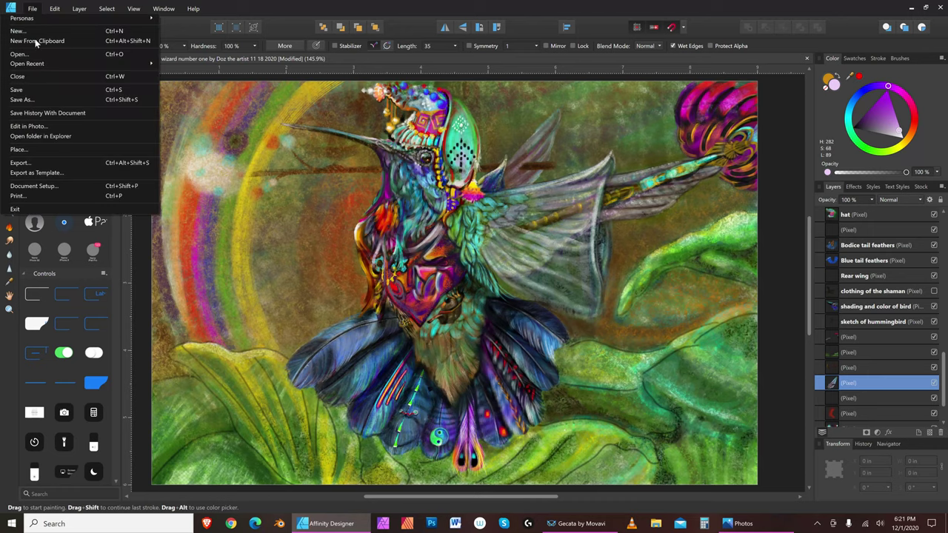
click(34, 87)
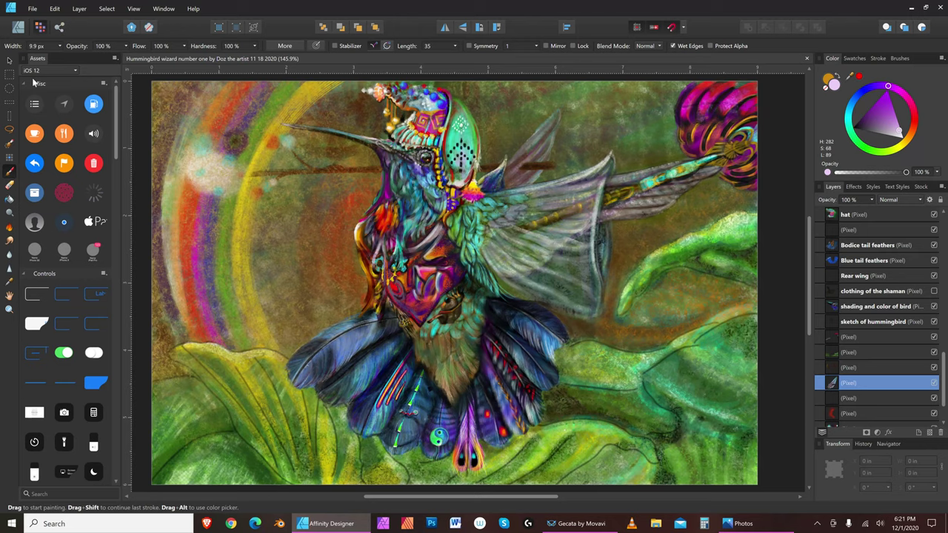
Step: Set the paint colour to dark brown (H 16, S 100, L 11) and shade beside the feather, finishing with a 66.9 px brush
click(914, 130)
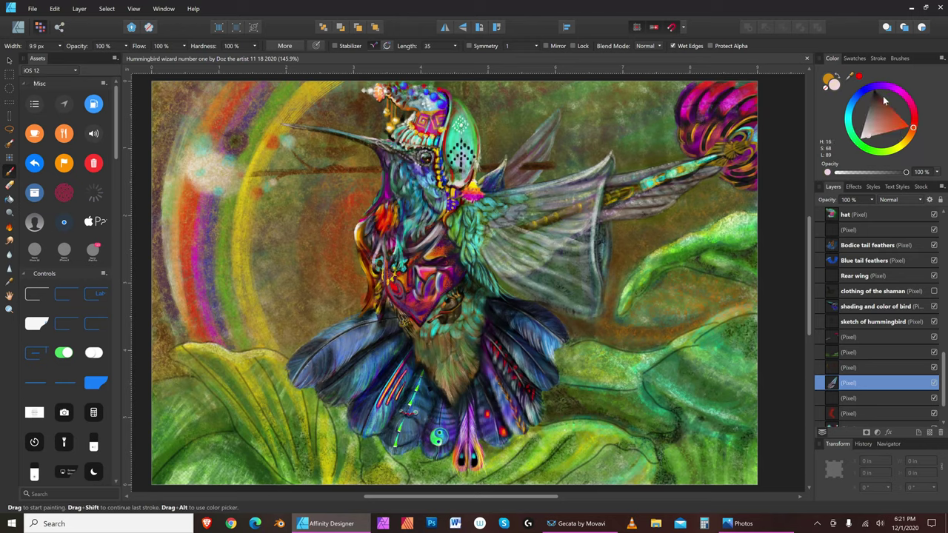
click(884, 99)
key(bracketright)
key(bracketright)
key(bracketright)
key(bracketright)
click(552, 172)
key(bracketleft)
key(bracketleft)
key(bracketleft)
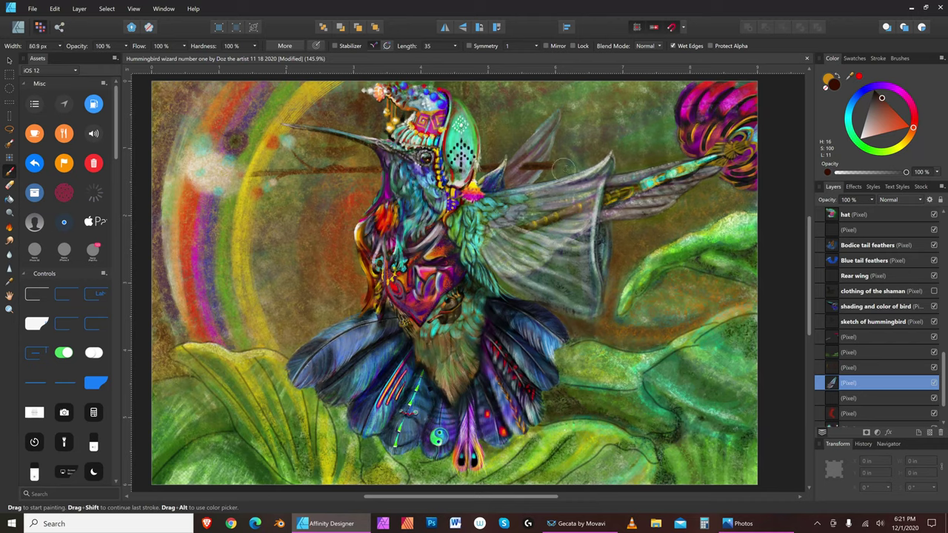
key(bracketright)
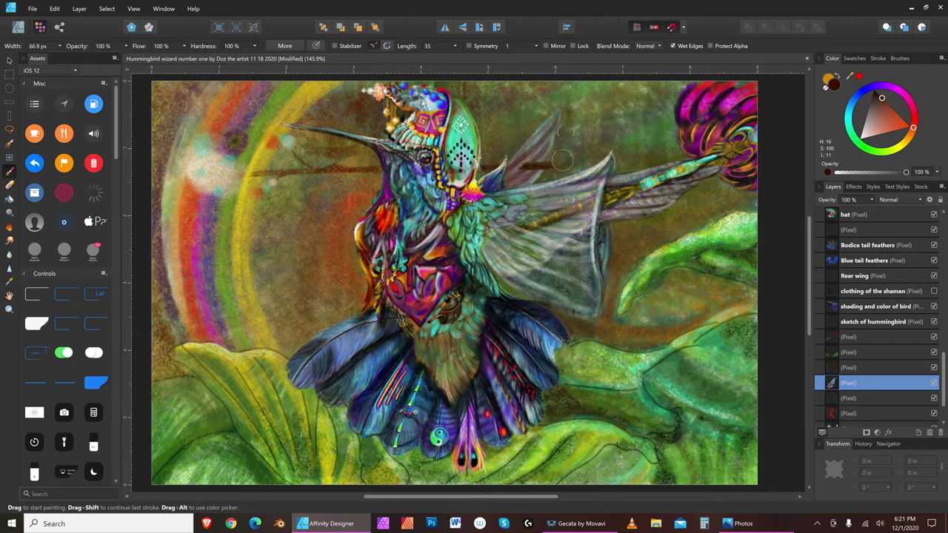
Step: Darken the background above the feather's tip with broad dark brown strokes, widening the brush to about 150 px
key(bracketright)
key(bracketright)
key(bracketright)
key(bracketright)
key(bracketright)
key(bracketright)
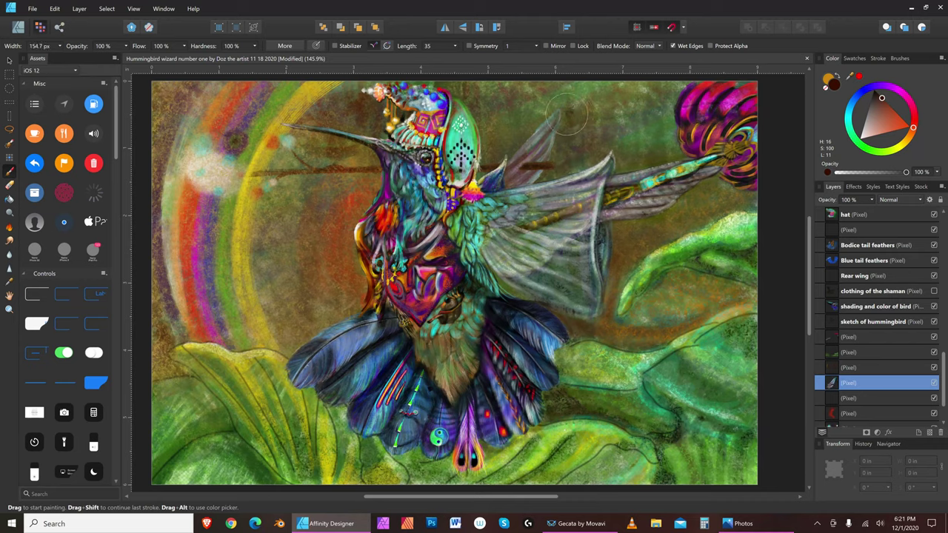
key(bracketleft)
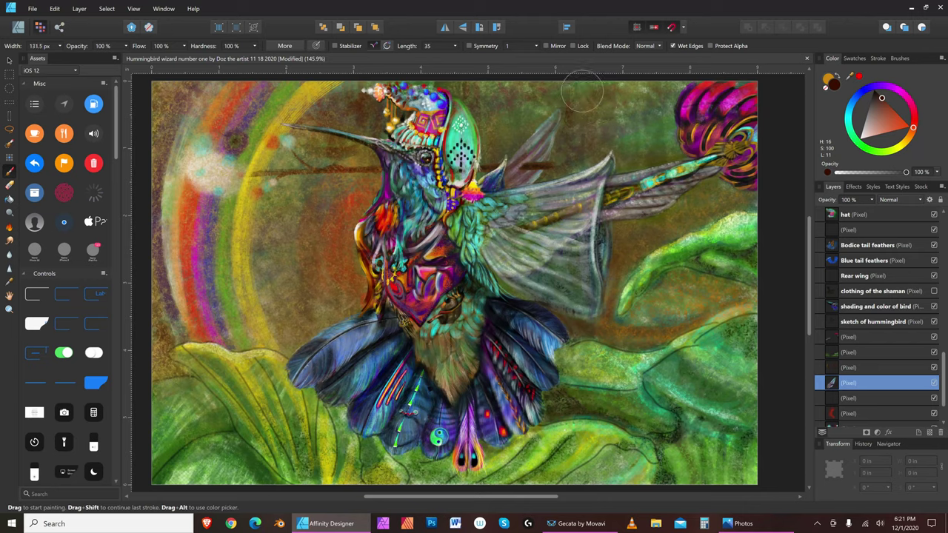
key(bracketright)
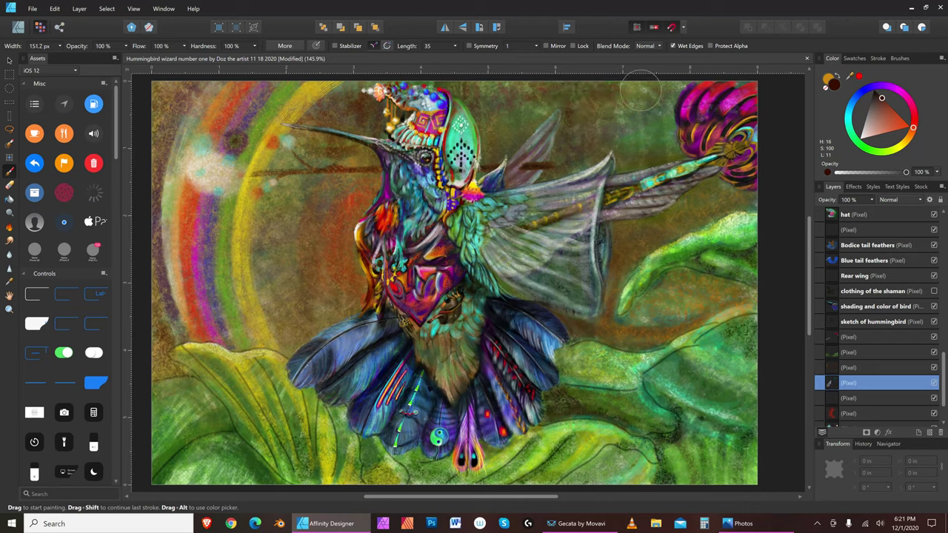
Step: Shade the background between the hat and the feather in dark brown, varying the brush width and finishing at 100.7 px
key(bracketleft)
key(bracketleft)
key(bracketleft)
key(bracketleft)
key(bracketleft)
key(bracketleft)
key(bracketright)
key(bracketright)
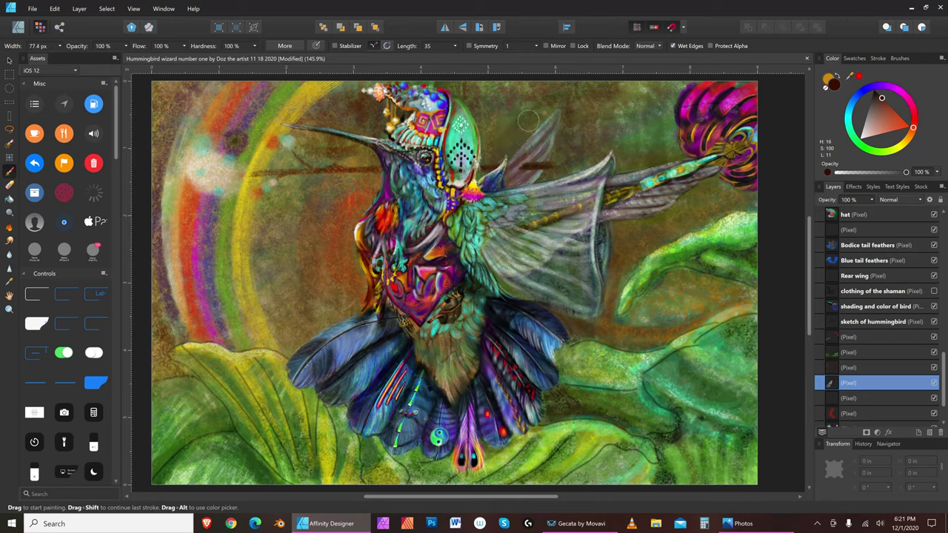
key(bracketleft)
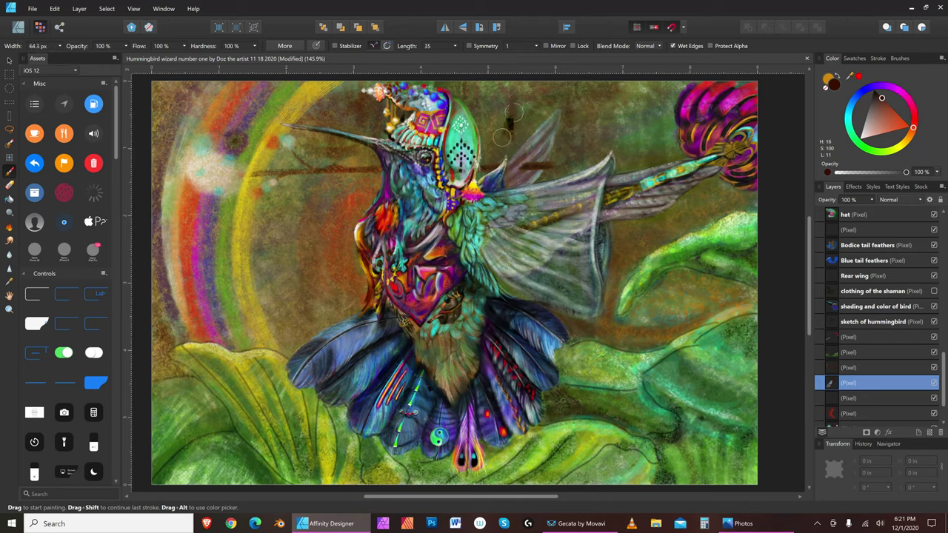
key(bracketright)
key(bracketright)
key(bracketright)
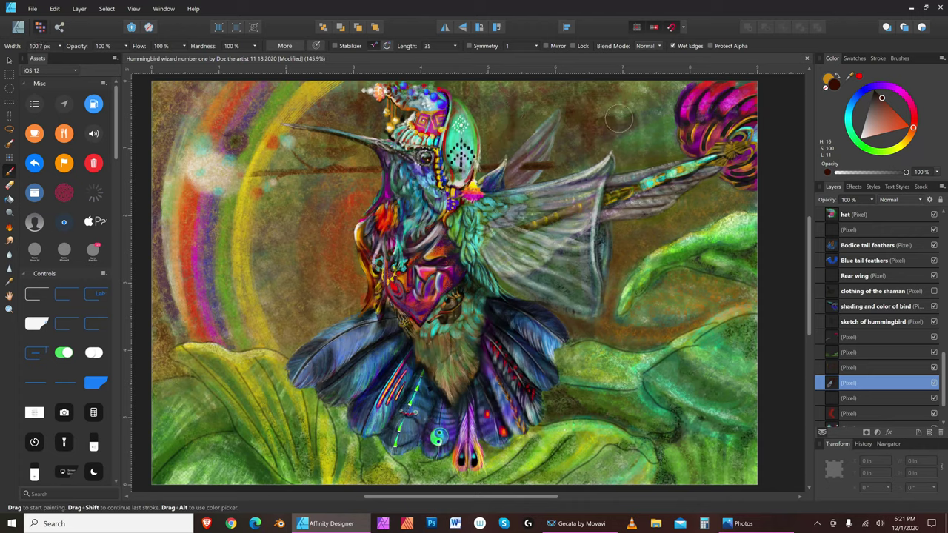
Step: Extend the dark brown shading towards the magenta flower, narrowing the brush to 41.7 px near its edge
key(bracketright)
key(bracketright)
key(bracketright)
key(bracketleft)
key(bracketleft)
key(bracketleft)
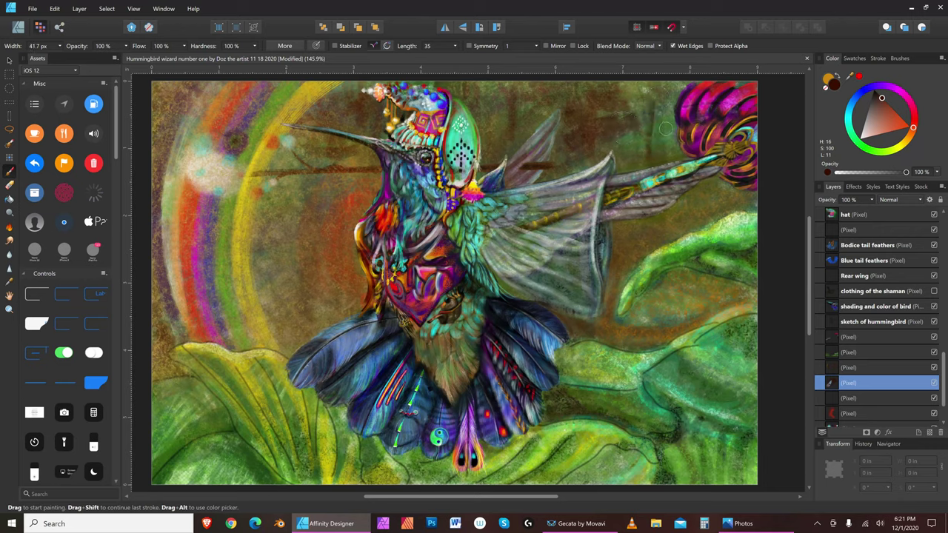
Step: Darken the background along the canvas's upper edge beside the flower, widening the brush to 194.2 px
key(bracketright)
key(bracketright)
key(bracketright)
key(bracketright)
key(bracketright)
key(bracketright)
key(bracketright)
key(bracketright)
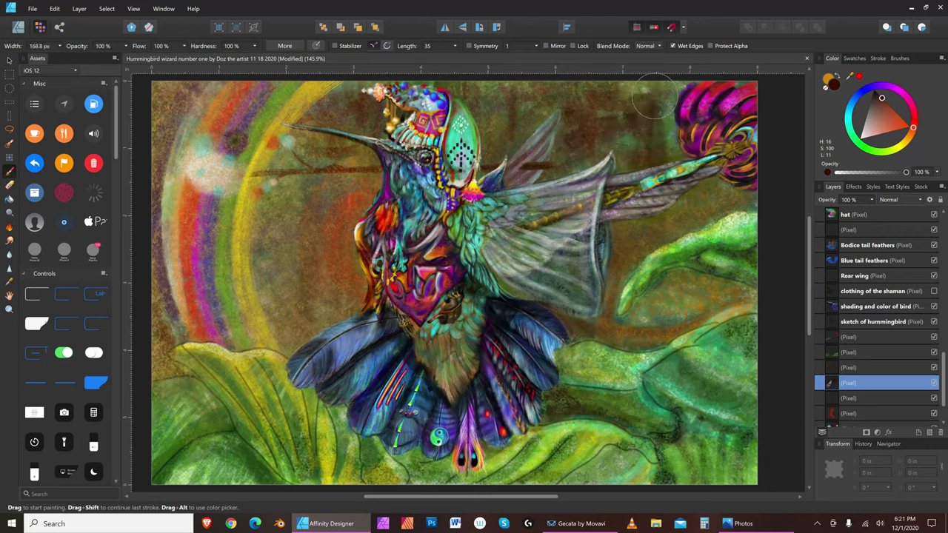
key(bracketright)
key(bracketright)
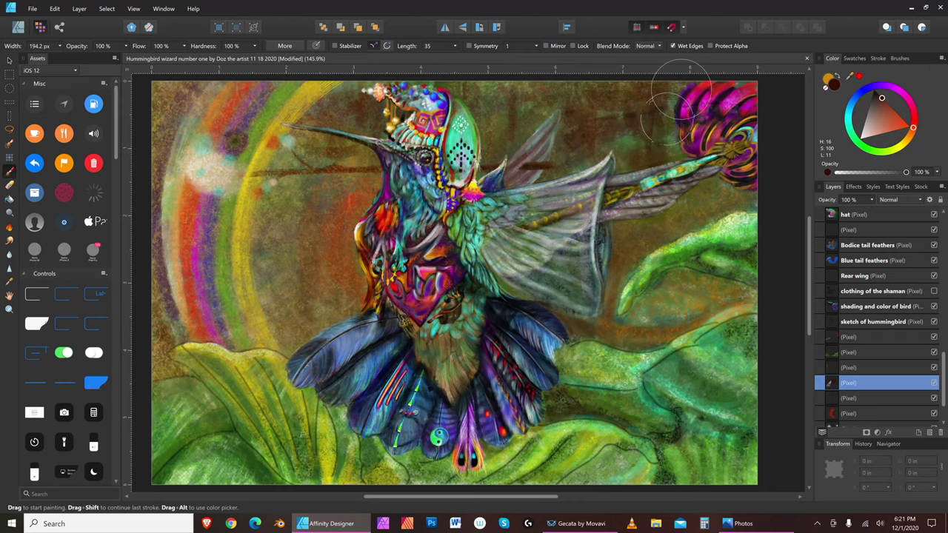
Step: Finish the dark background shading between the feather and the flower with a 99.1 px brush and save the document
key(bracketleft)
key(bracketleft)
key(bracketleft)
key(bracketleft)
key(bracketleft)
key(bracketleft)
key(bracketleft)
key(bracketleft)
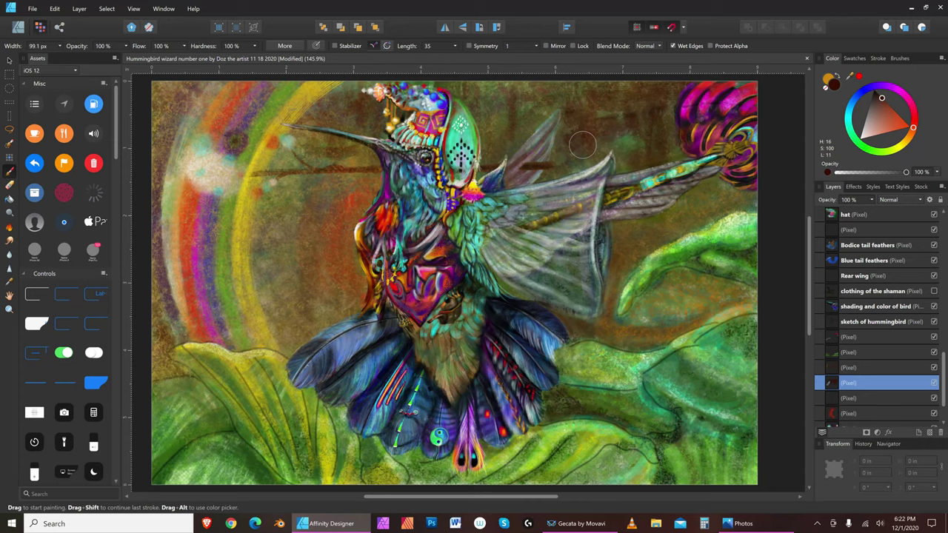
click(33, 9)
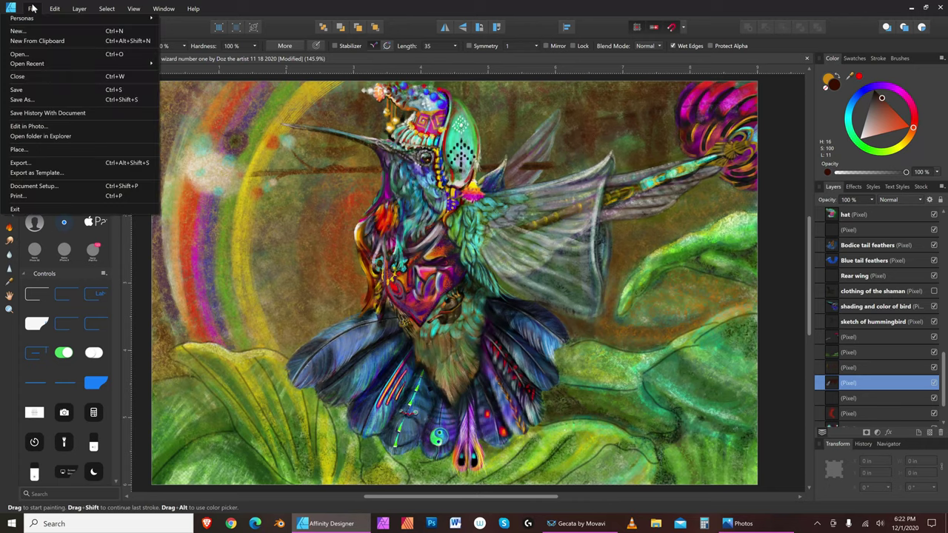
click(40, 89)
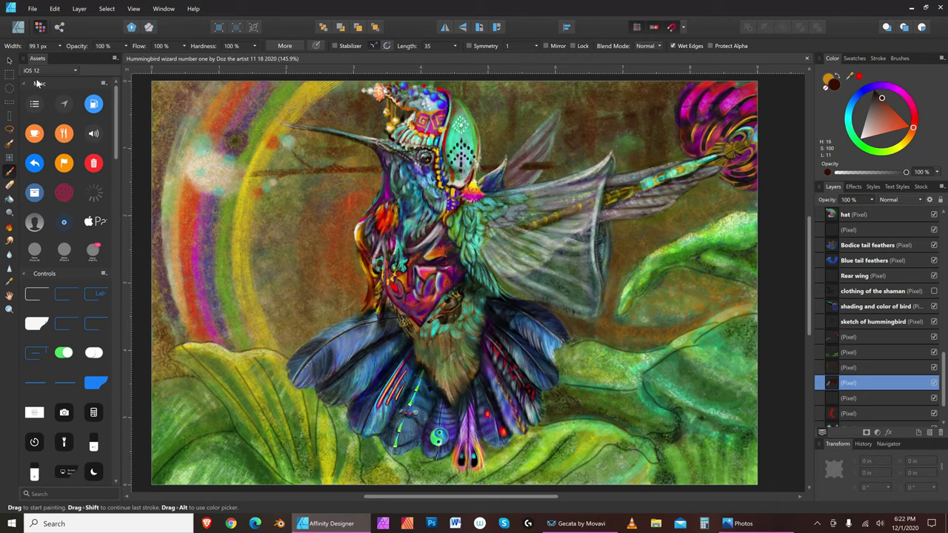
Step: Set the paint colour to near-white (H 16, S 57, L 96) and dab the feather's tip with a 43.1 px brush
click(867, 132)
key(bracketleft)
key(bracketleft)
key(bracketleft)
key(bracketleft)
key(bracketleft)
key(bracketleft)
click(562, 105)
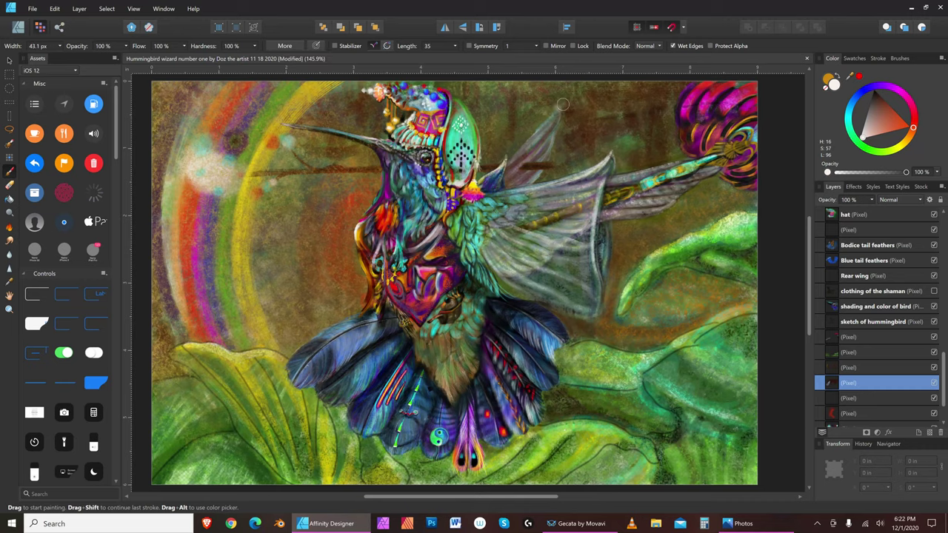
Step: Build up a soft white glowing orb at the feather's tip, varying the brush width
key(bracketright)
key(bracketright)
key(bracketright)
key(bracketright)
key(bracketright)
key(bracketright)
click(559, 107)
key(bracketright)
key(bracketright)
key(bracketleft)
key(bracketleft)
key(bracketleft)
key(bracketleft)
key(bracketleft)
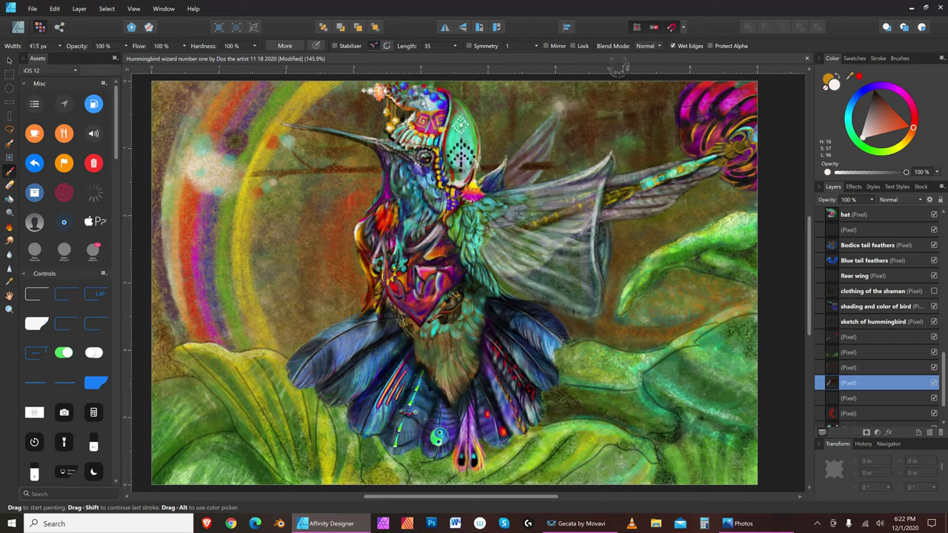
Step: Paint a larger white glowing orb above the wing's upper tip, widening the brush to 113.5 px
key(bracketleft)
key(bracketleft)
key(bracketright)
key(bracketright)
key(bracketright)
key(bracketright)
key(bracketright)
key(bracketright)
key(bracketright)
key(bracketright)
key(bracketright)
key(bracketright)
key(bracketright)
key(bracketleft)
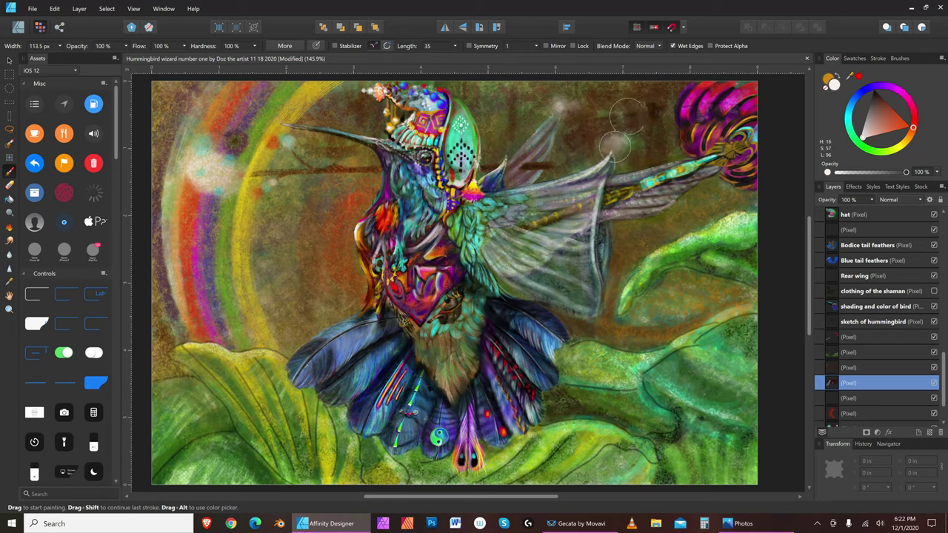
mouse_move(615, 147)
mouse_down()
mouse_move(612, 115)
mouse_move(641, 105)
mouse_up()
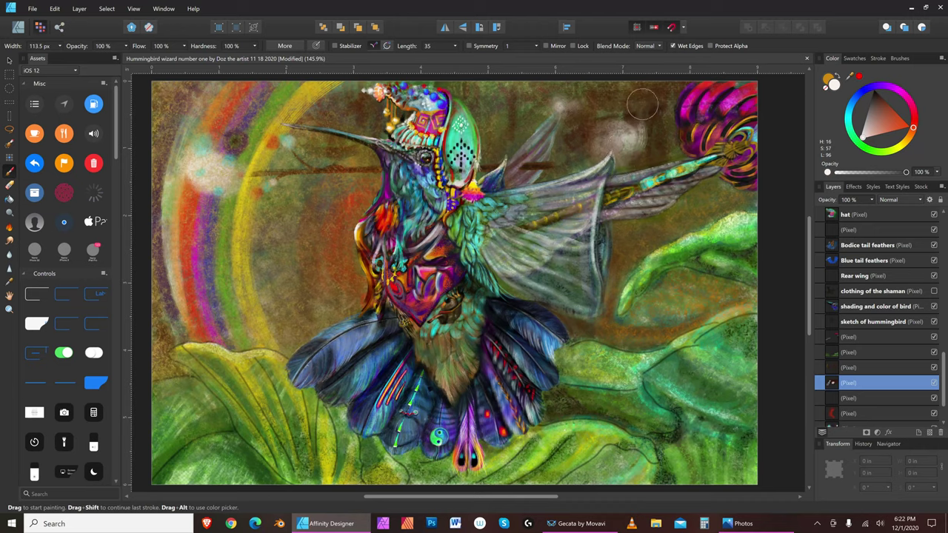
Step: Undo the last stroke on the orb above the wing tip and save the document
click(55, 8)
click(59, 23)
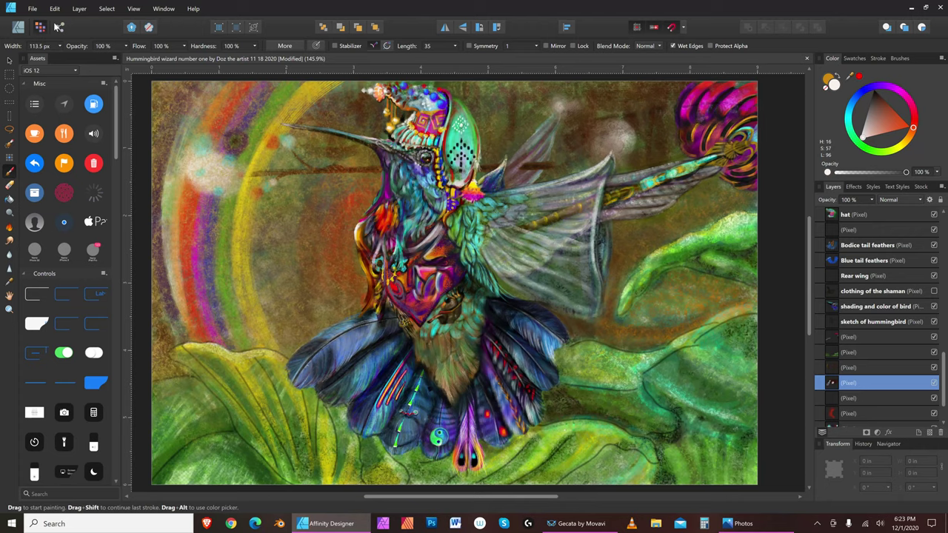
click(33, 9)
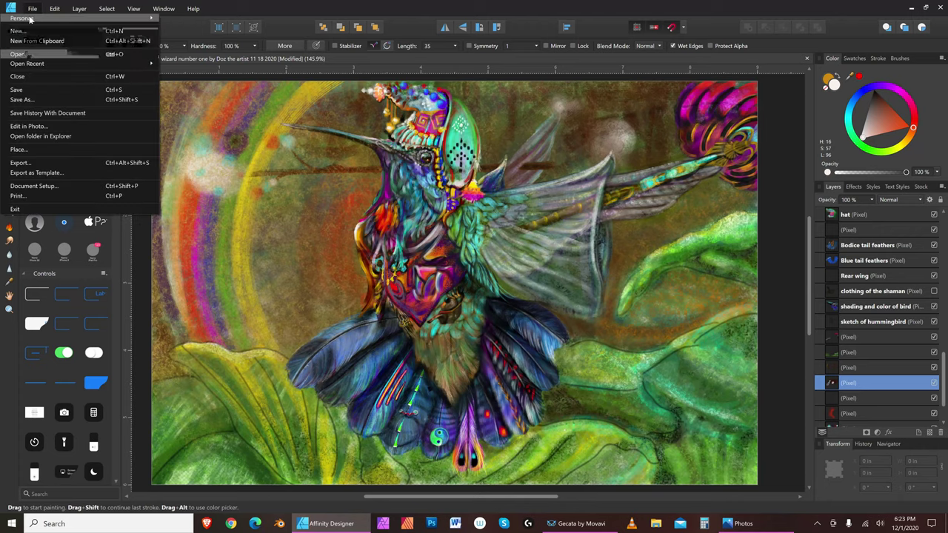
click(33, 90)
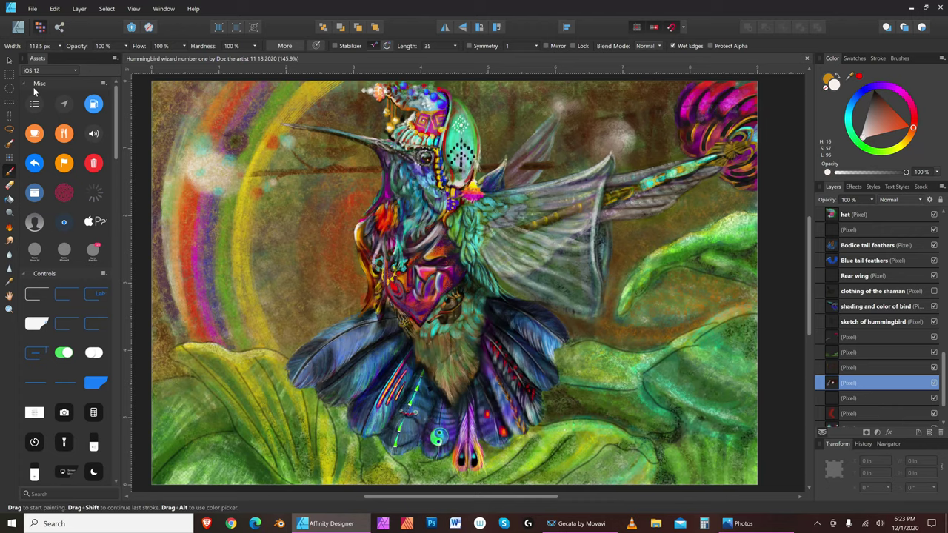
Step: Set the paint colour to dark brown (H 16, S 60, L 11) and shade the branch crossing the feather with a narrow brush
click(879, 97)
key(bracketleft)
key(bracketleft)
key(bracketleft)
key(bracketleft)
key(bracketleft)
drag(522, 175, 541, 176)
key(bracketright)
key(bracketright)
key(bracketleft)
key(bracketleft)
key(bracketleft)
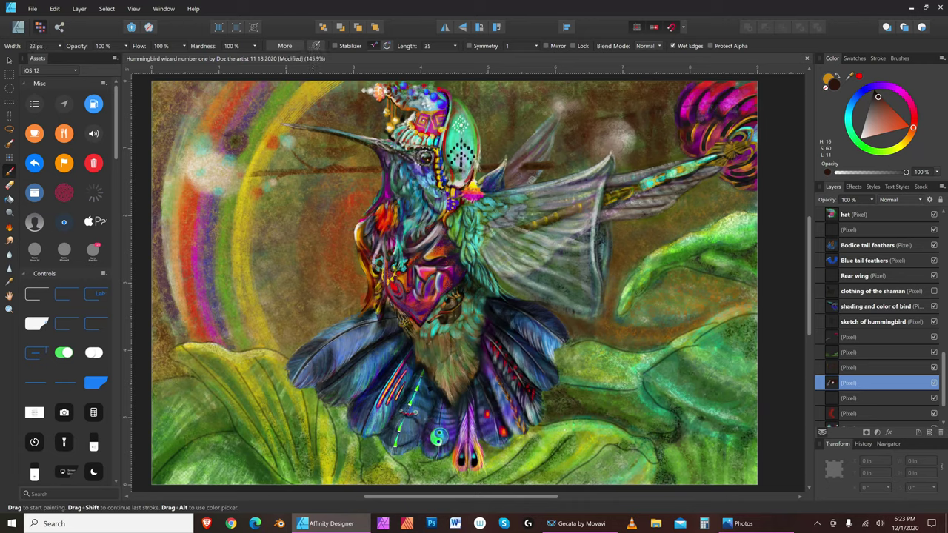
key(bracketright)
key(bracketleft)
key(bracketleft)
key(bracketleft)
key(bracketleft)
Step: Add medium orange-brown strokes to the branch crossing the feather, varying the fine brush width
click(892, 127)
key(bracketright)
key(bracketright)
key(bracketright)
key(bracketright)
key(bracketleft)
key(bracketleft)
key(bracketleft)
key(bracketleft)
key(bracketleft)
Step: Paint lighter, more muted brown strokes on the branch at the feather with a fine brush
click(880, 130)
key(bracketright)
key(bracketright)
key(bracketright)
key(bracketright)
key(bracketleft)
key(bracketleft)
key(bracketleft)
key(bracketleft)
key(bracketleft)
Step: Switch the paint colour to yellow (H 60, S 100, L 50) and accent the branch at the feather with a fine brush
click(875, 133)
drag(900, 153, 911, 150)
key(bracketright)
key(bracketright)
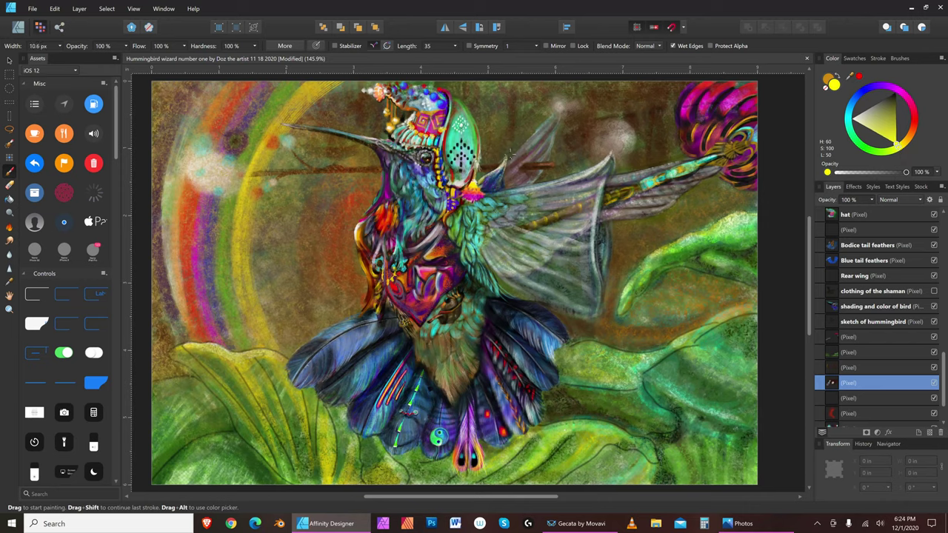
key(bracketleft)
key(bracketleft)
key(bracketleft)
key(bracketright)
key(bracketleft)
Step: Highlight the branch at the feather in pale cream (H 60, S 23, L 94), finishing at 7.2 px, and save the document
click(856, 119)
key(bracketleft)
key(bracketleft)
key(bracketright)
key(bracketright)
key(bracketright)
key(bracketright)
key(bracketright)
key(bracketleft)
key(bracketleft)
key(bracketleft)
key(bracketleft)
click(32, 8)
click(35, 87)
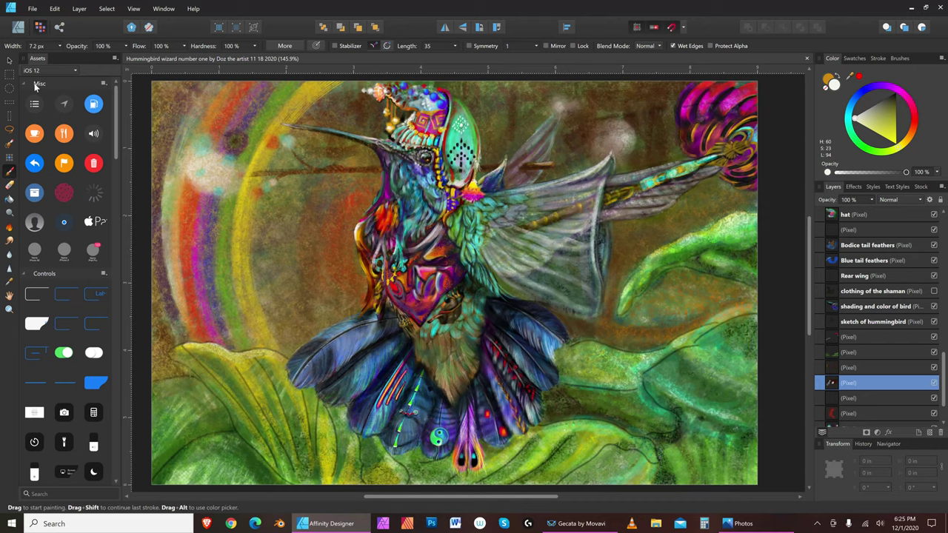
Step: Switch to a near-black colour (H 60, S 100, L 2) and darken the branch behind the beak with a 17.9 px brush
click(896, 95)
key(bracketright)
key(bracketright)
key(bracketright)
key(bracketright)
click(346, 172)
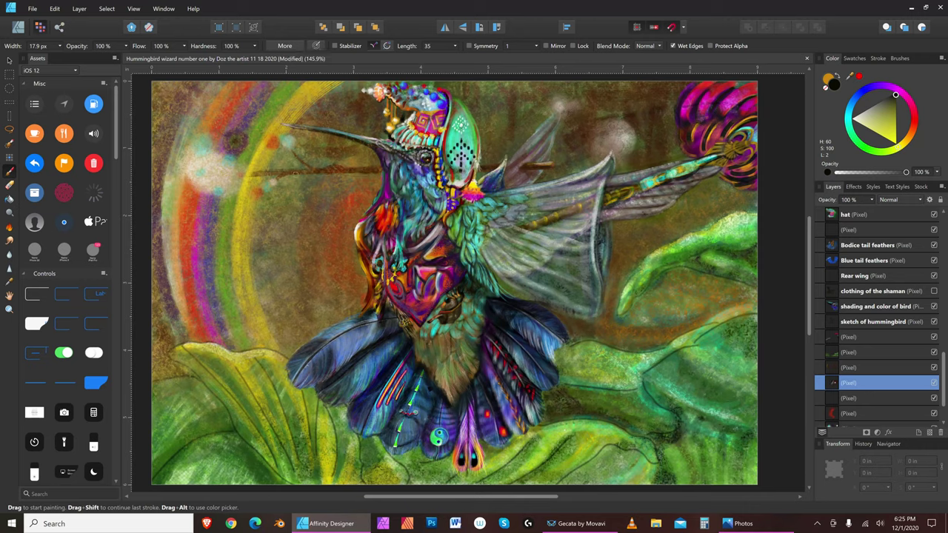
Step: Deepen the dark strokes and texture along the branch between the rainbow ring and the bird's neck, varying the brush width
key(bracketleft)
key(bracketleft)
key(bracketleft)
key(bracketright)
key(bracketright)
key(bracketleft)
key(bracketleft)
key(bracketleft)
key(bracketleft)
key(bracketleft)
key(bracketright)
key(bracketright)
key(bracketright)
key(bracketleft)
key(bracketleft)
key(bracketleft)
key(bracketleft)
key(bracketleft)
key(bracketright)
key(bracketright)
key(bracketright)
key(bracketright)
Step: Sample a colour beside the headdress and paint the branch section there, narrowing the brush to 9.1 px
alt+click(489, 167)
key(bracketleft)
key(bracketleft)
key(bracketleft)
key(bracketleft)
drag(484, 165, 494, 166)
key(bracketleft)
key(bracketright)
key(bracketleft)
key(bracketleft)
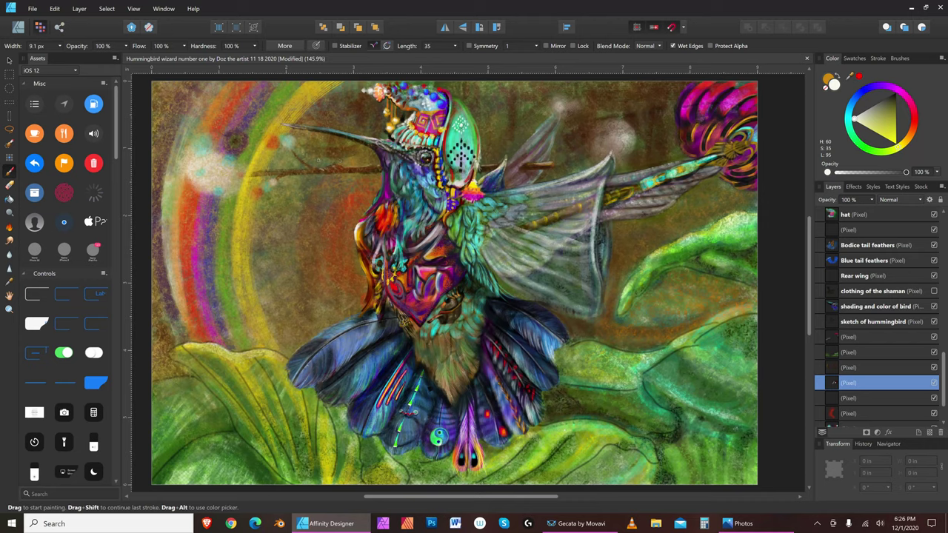
Step: Add fine cream highlights (H 60, S 35, L 95) to the branch, finishing at 8.3 px
key(bracketleft)
key(bracketleft)
key(bracketright)
key(bracketright)
key(bracketright)
key(bracketright)
key(bracketright)
key(bracketleft)
Step: Switch to dark brown (H 18, S 100, L 9) and shade the background beside the feather with a brush enlarged to 35.3 px
drag(908, 102, 913, 129)
click(881, 96)
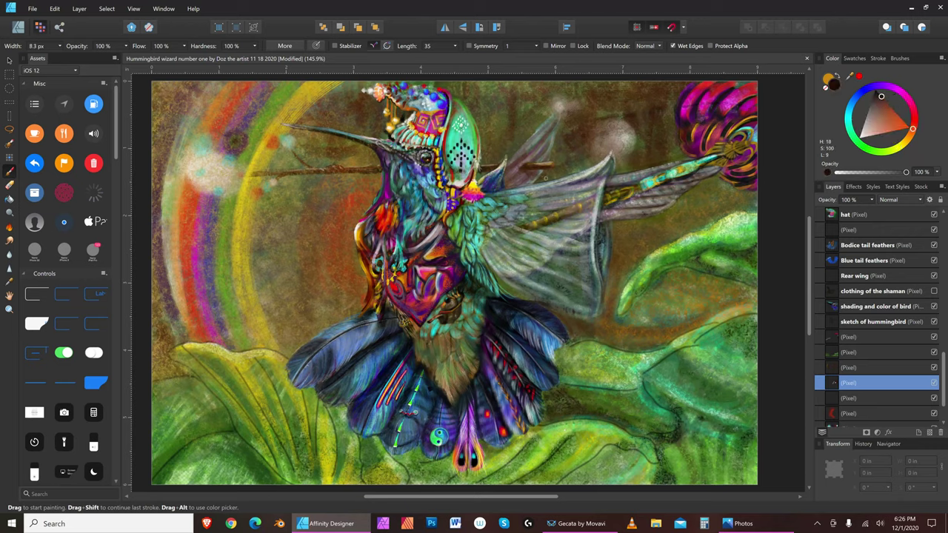
key(bracketright)
key(bracketright)
key(bracketright)
key(bracketright)
key(bracketright)
key(bracketright)
key(bracketright)
key(bracketright)
key(bracketright)
key(bracketright)
key(bracketright)
key(bracketright)
key(bracketleft)
key(bracketleft)
key(bracketleft)
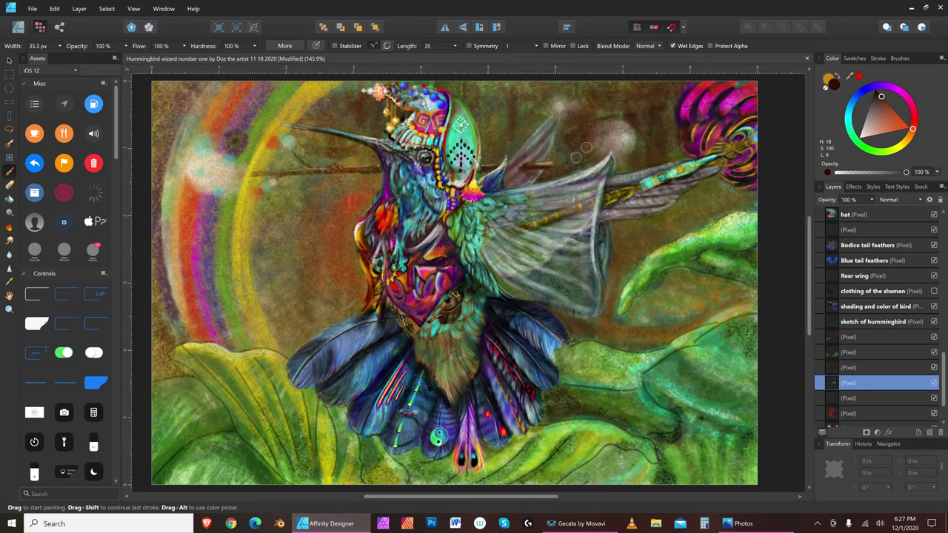
Step: Switch to black (H 18, S 100, L 0) and shade the background below the wing, enlarging the brush to 76.3 px
key(bracketleft)
drag(881, 92, 875, 90)
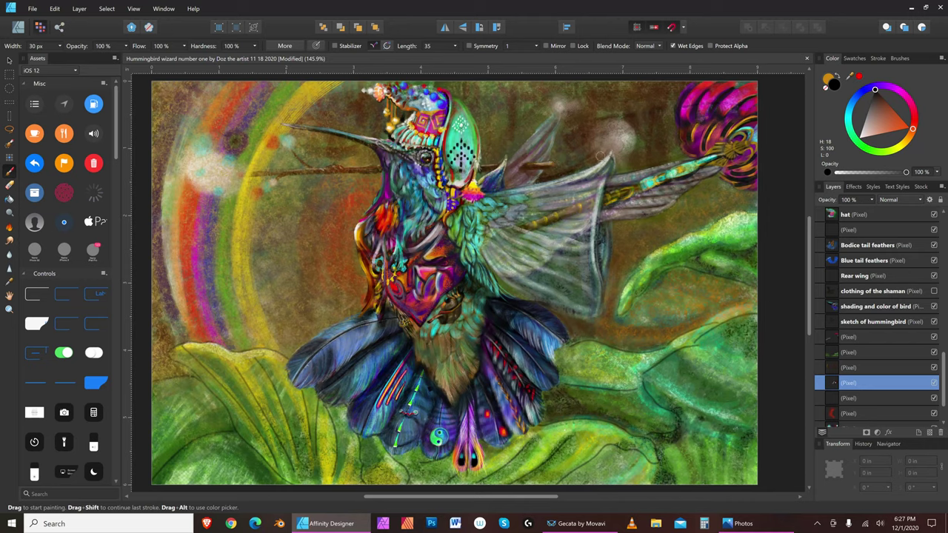
key(bracketleft)
key(bracketleft)
key(bracketright)
key(bracketright)
key(bracketright)
key(bracketright)
key(bracketright)
key(bracketright)
key(bracketright)
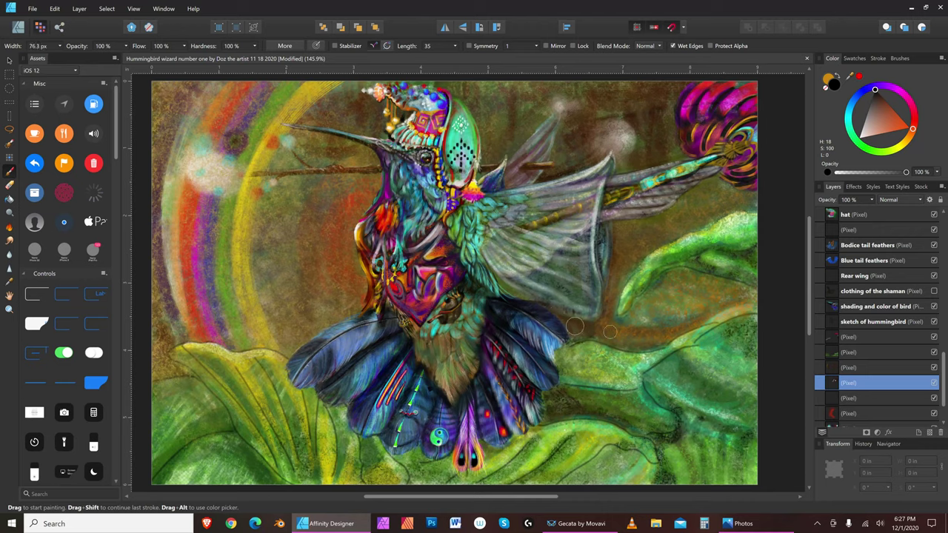
Step: Darken the background along the underside of the long feathers and staff with black, narrowing the brush to 31 px
key(bracketleft)
key(bracketleft)
key(bracketleft)
key(bracketleft)
key(bracketright)
key(bracketright)
key(bracketright)
key(bracketleft)
key(bracketleft)
key(bracketleft)
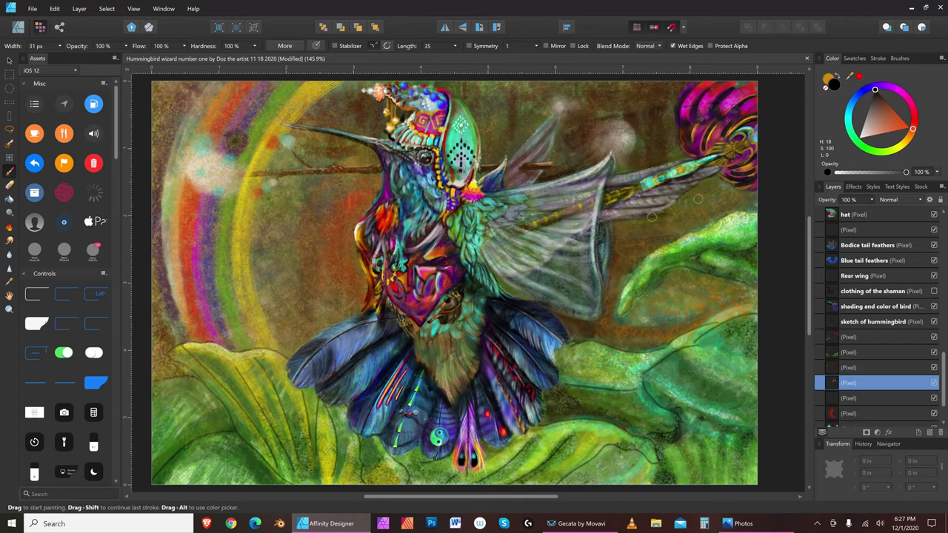
Step: Shade the background beneath the magenta flower with black, finishing at 75.8 px, and save the document
key(bracketright)
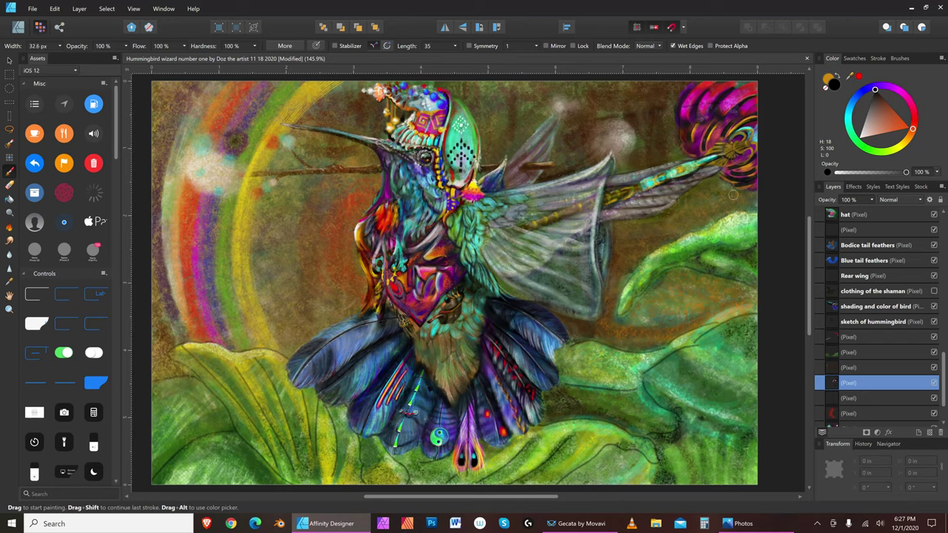
key(bracketright)
key(bracketright)
key(bracketright)
key(bracketright)
key(bracketright)
key(bracketright)
key(bracketleft)
key(bracketleft)
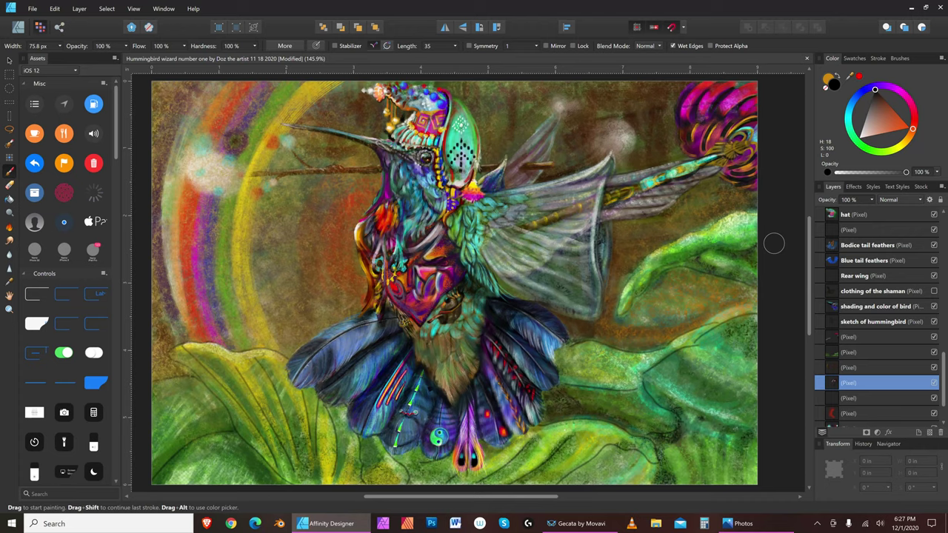
click(32, 8)
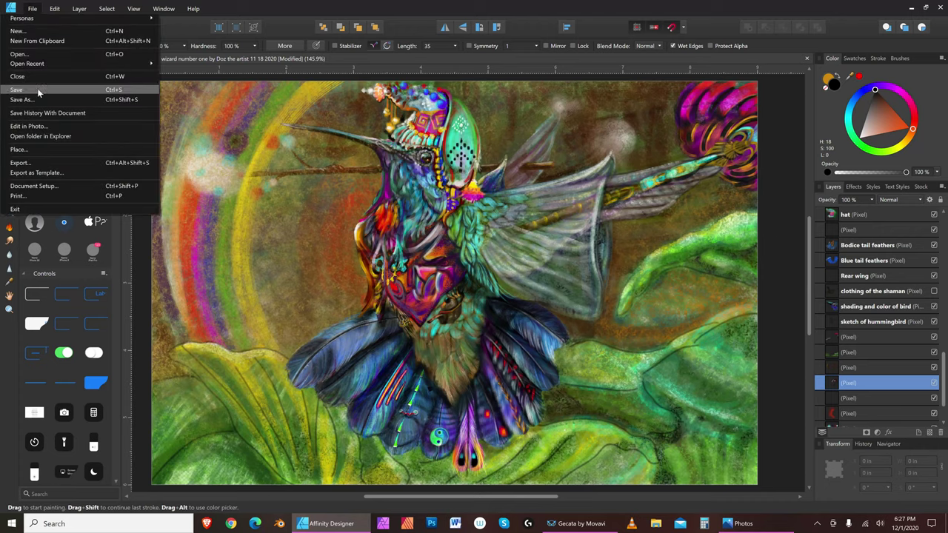
click(37, 88)
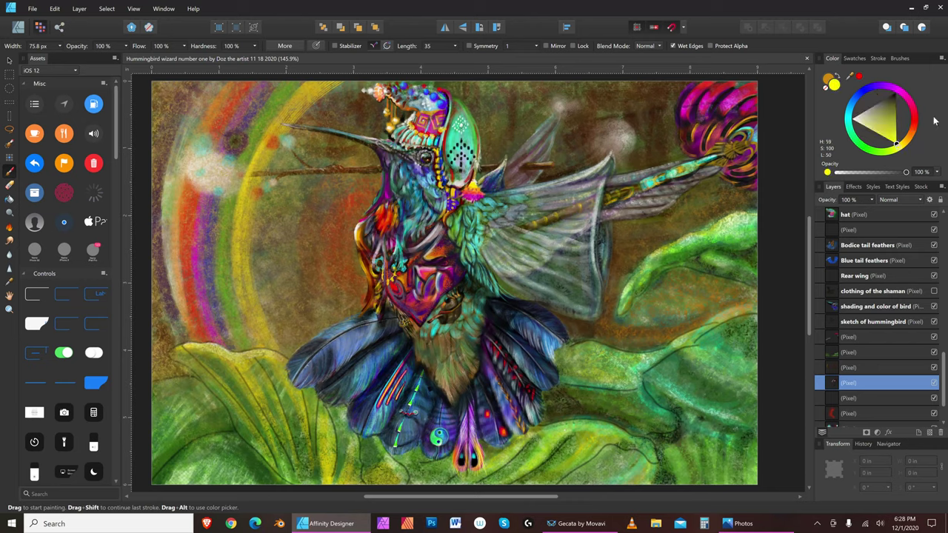
Step: Narrow the brush to 24.5 px for the yellow paint colour
key(bracketleft)
key(bracketleft)
key(bracketleft)
key(bracketleft)
key(bracketleft)
key(bracketleft)
key(bracketleft)
key(bracketleft)
key(bracketright)
key(bracketright)
key(bracketright)
key(bracketright)
key(bracketleft)
Step: Select the pixel layer holding the vest's decoration and identify it by hiding and reshowing it
scroll(944, 363, up, 1)
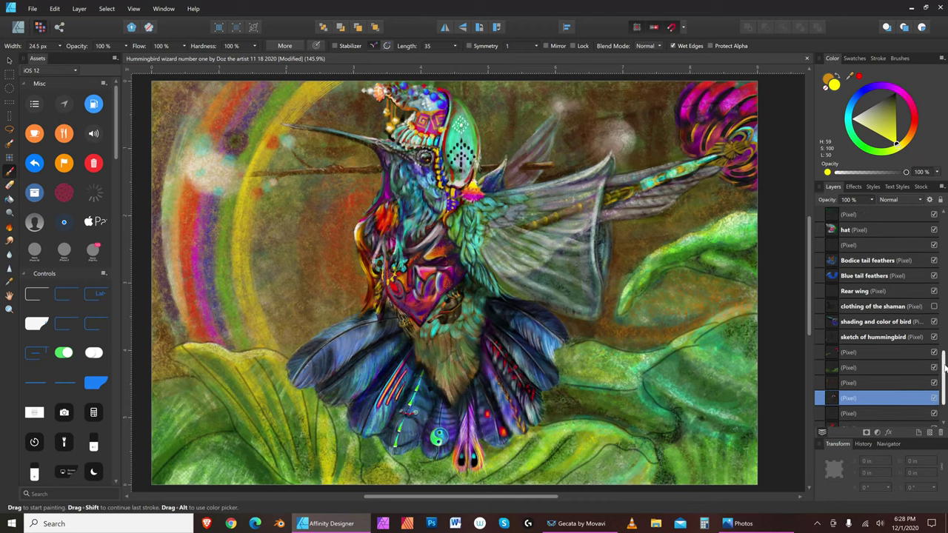
key(bracketleft)
scroll(944, 363, up, 5)
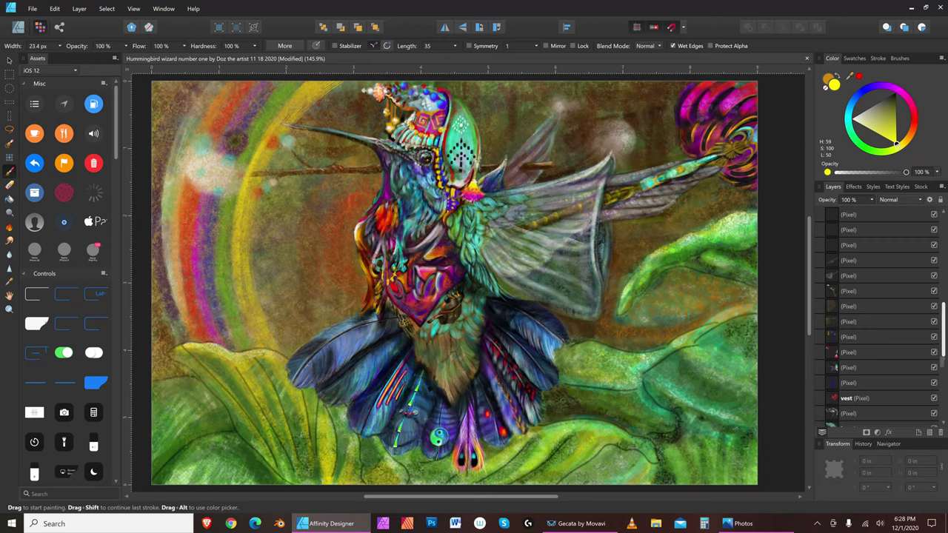
key(bracketleft)
scroll(944, 363, up, 5)
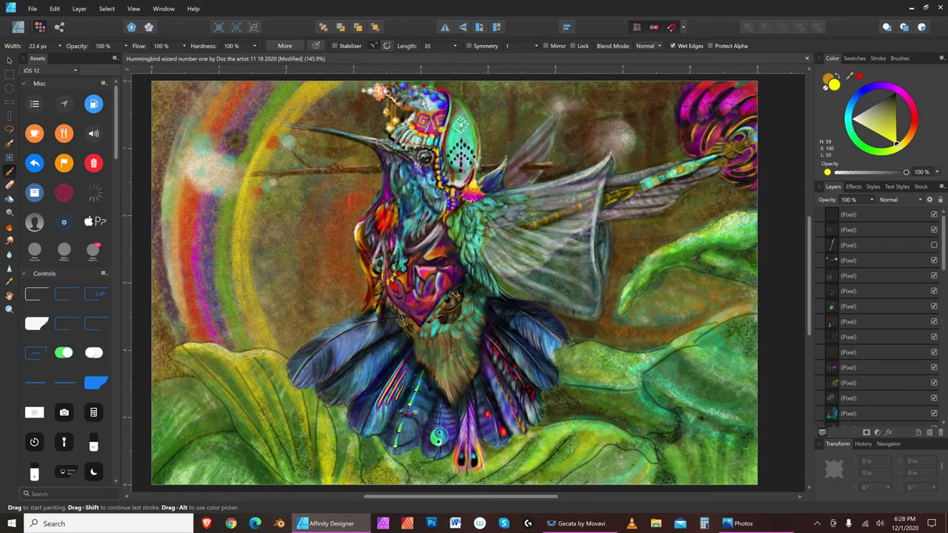
click(10, 60)
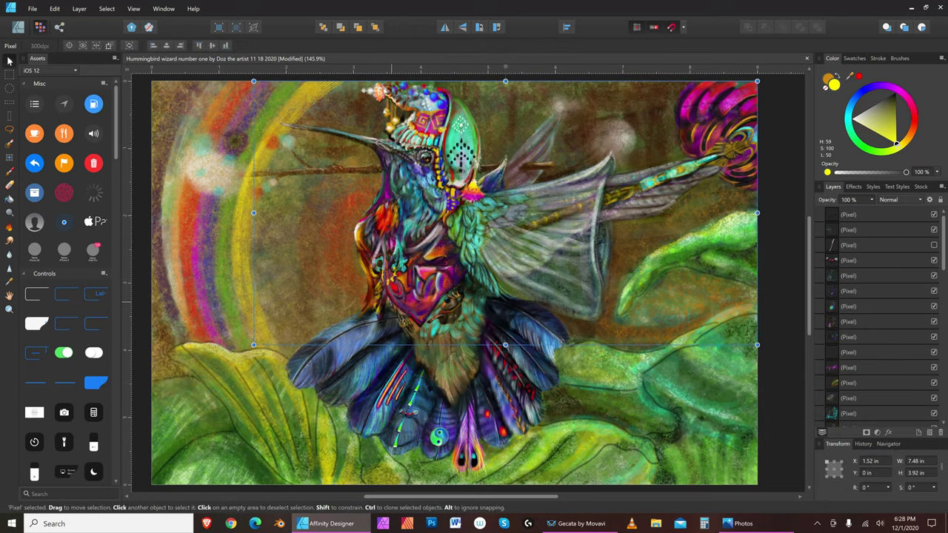
click(428, 274)
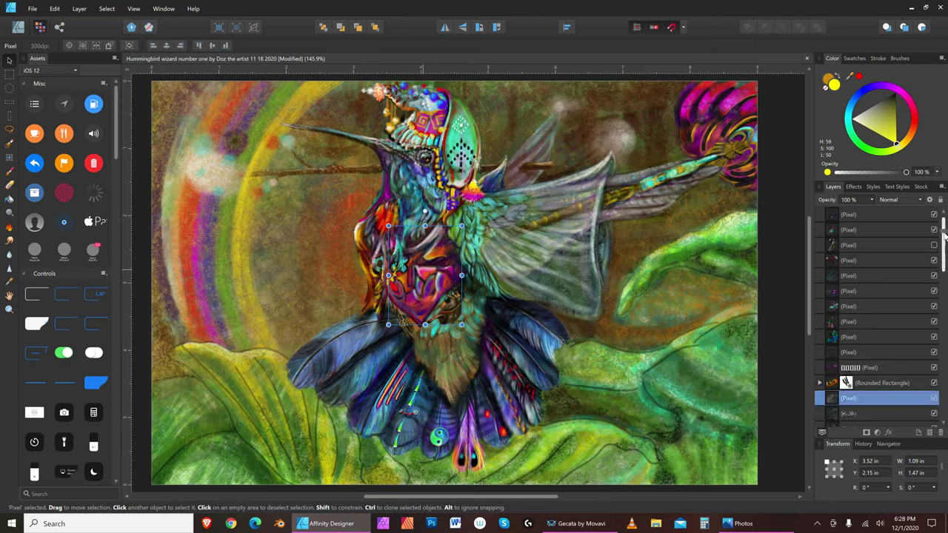
drag(942, 230, 943, 274)
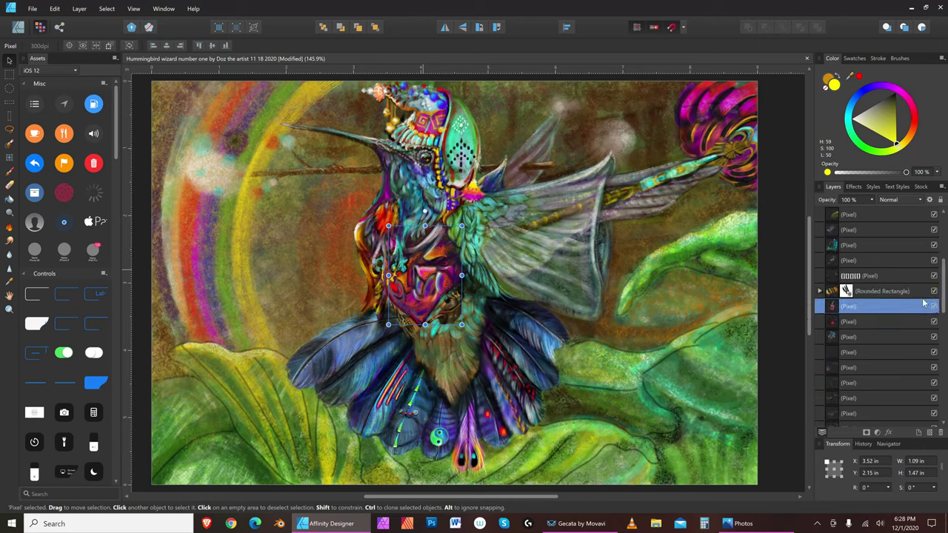
click(934, 307)
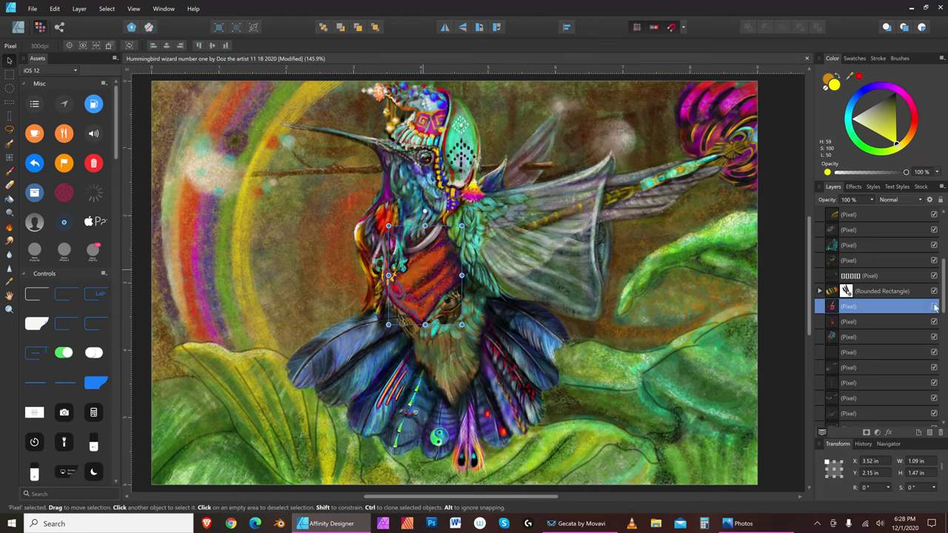
click(934, 307)
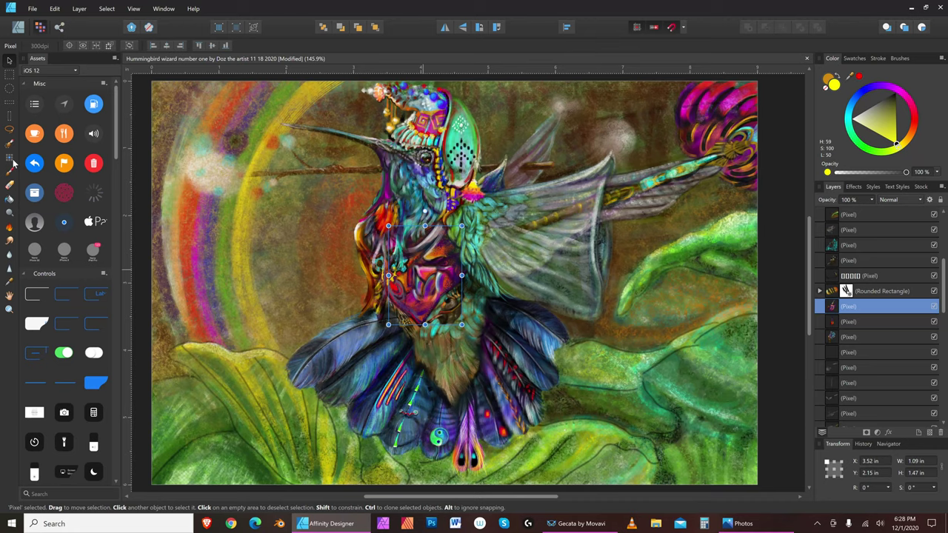
Step: Touch up the vest's decoration in yellow (H 59, S 100, L 50) with a fine brush, finishing at 6.3 px, and save the document
click(8, 173)
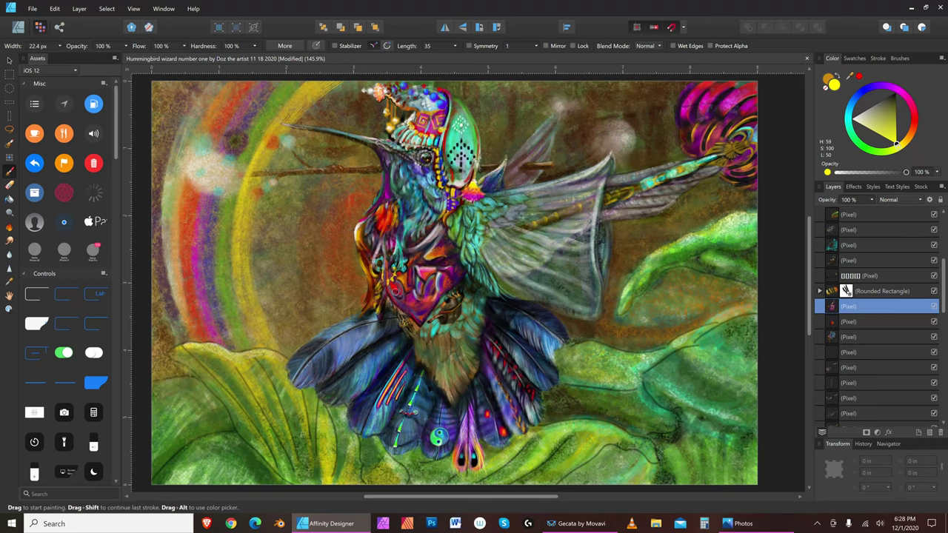
key(z)
drag(487, 289, 545, 246)
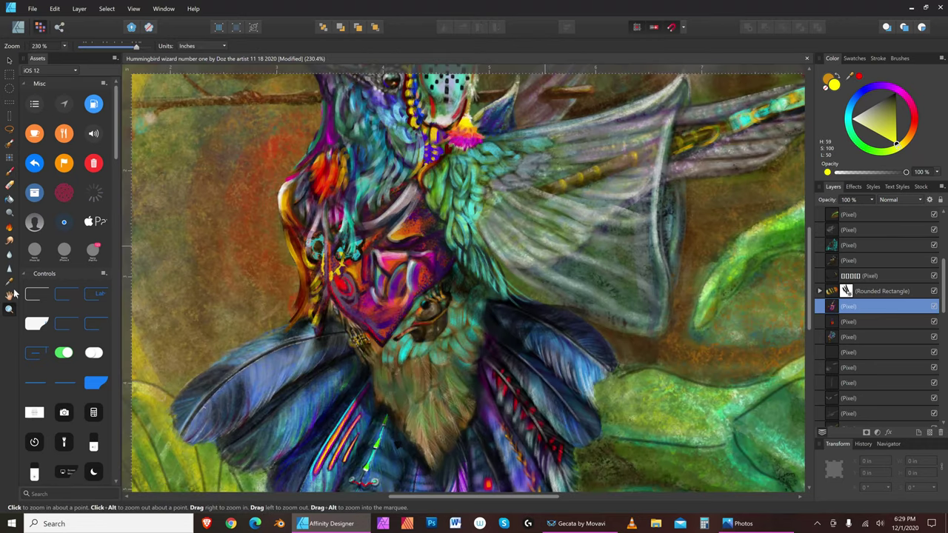
click(11, 171)
click(10, 171)
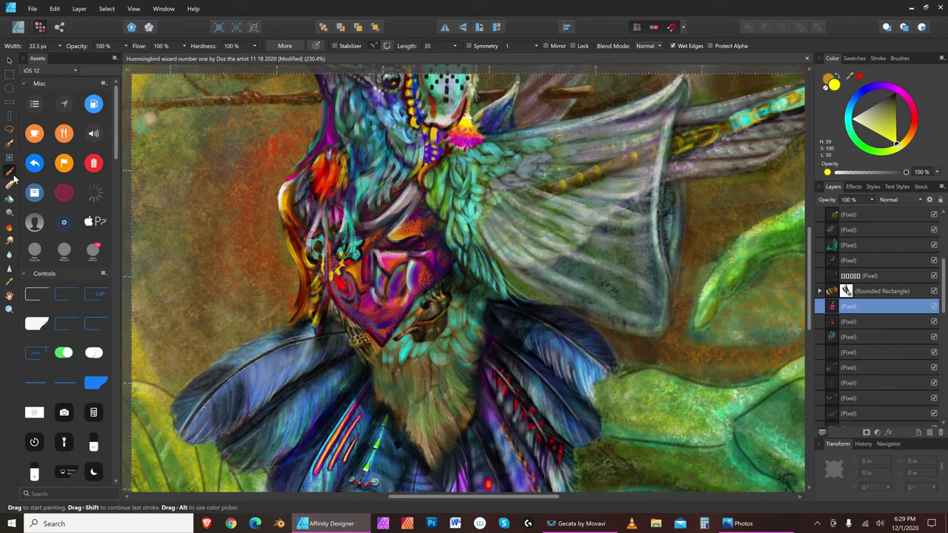
key(bracketleft)
key(bracketleft)
key(bracketleft)
key(bracketleft)
key(bracketleft)
key(bracketright)
key(bracketleft)
key(bracketleft)
key(bracketright)
click(33, 8)
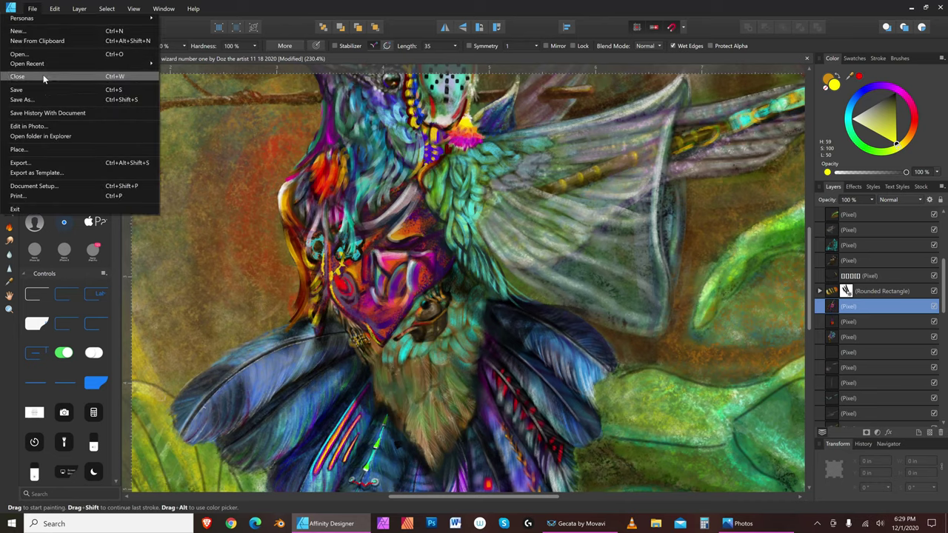
click(47, 78)
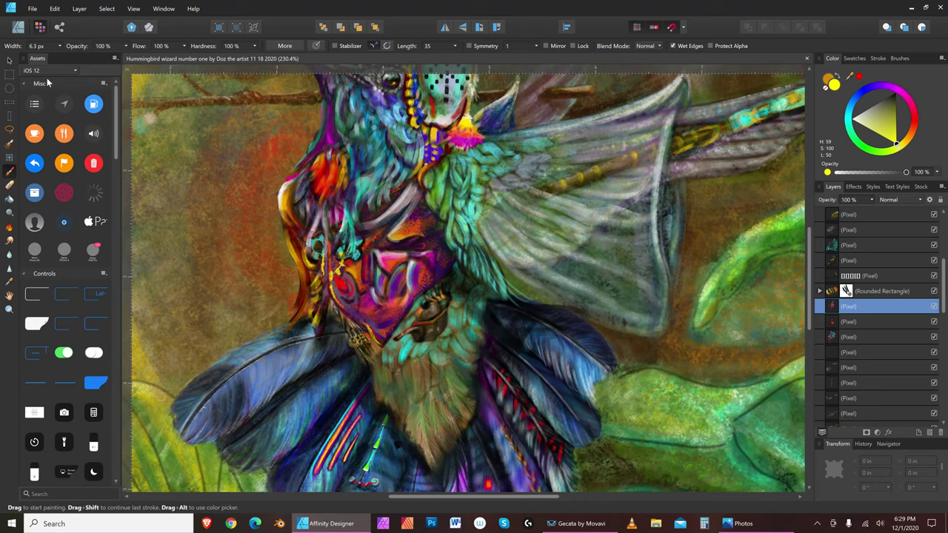
Step: Zoom the painting to width and select the Rainbow wand layer
click(133, 9)
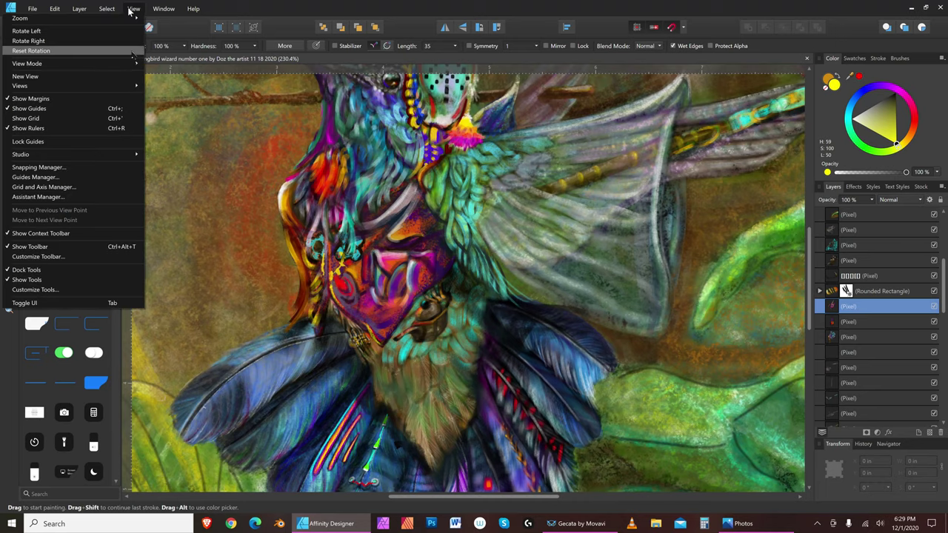
mouse_move(133, 18)
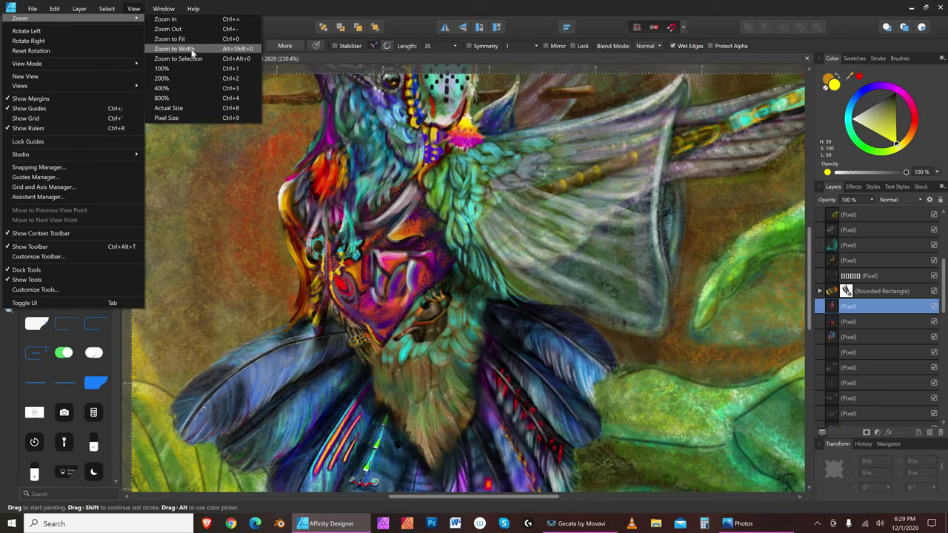
click(190, 50)
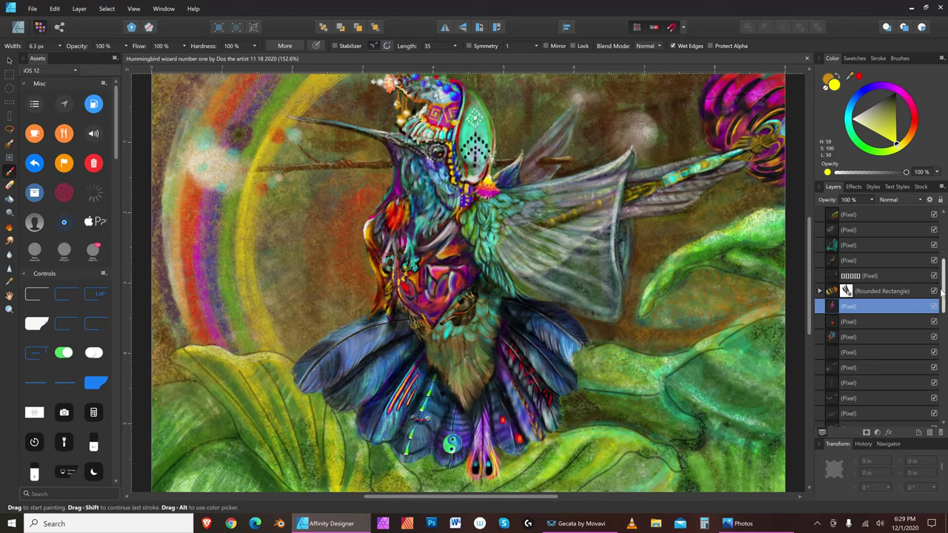
drag(942, 292, 933, 371)
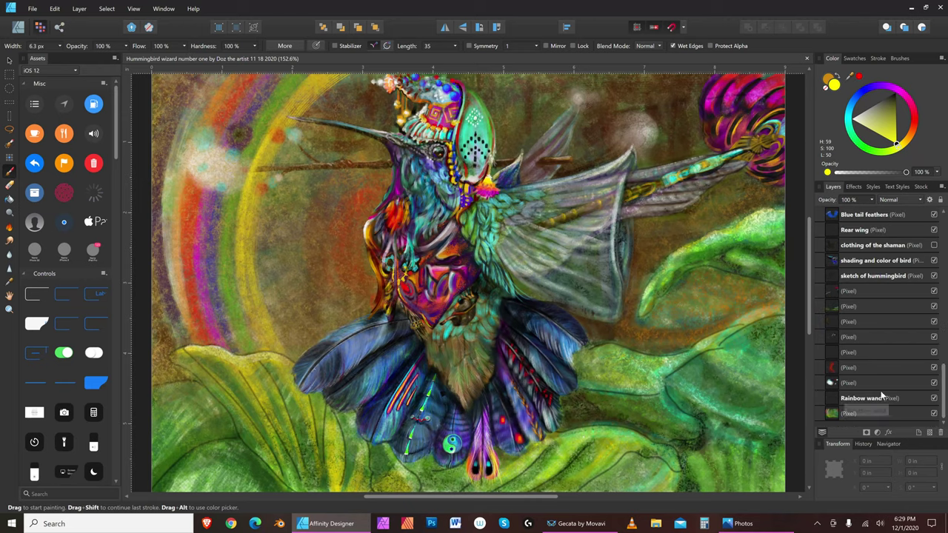
click(907, 395)
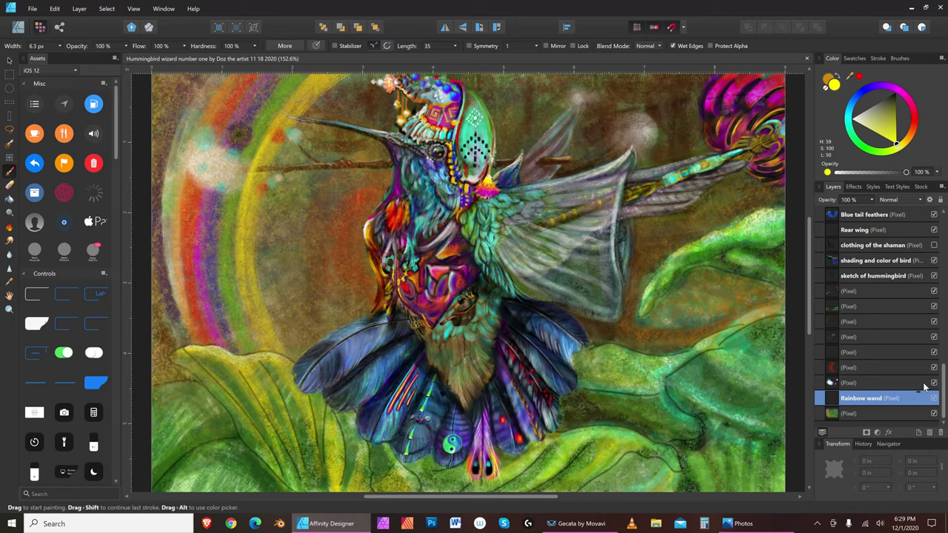
Step: Brighten the large glowing orb on the rainbow ring in pale cream (H 59, S 42, L 95) with a 34.5 px brush
click(853, 119)
key(bracketright)
key(bracketright)
key(bracketright)
key(bracketright)
drag(200, 159, 211, 167)
key(bracketleft)
key(bracketright)
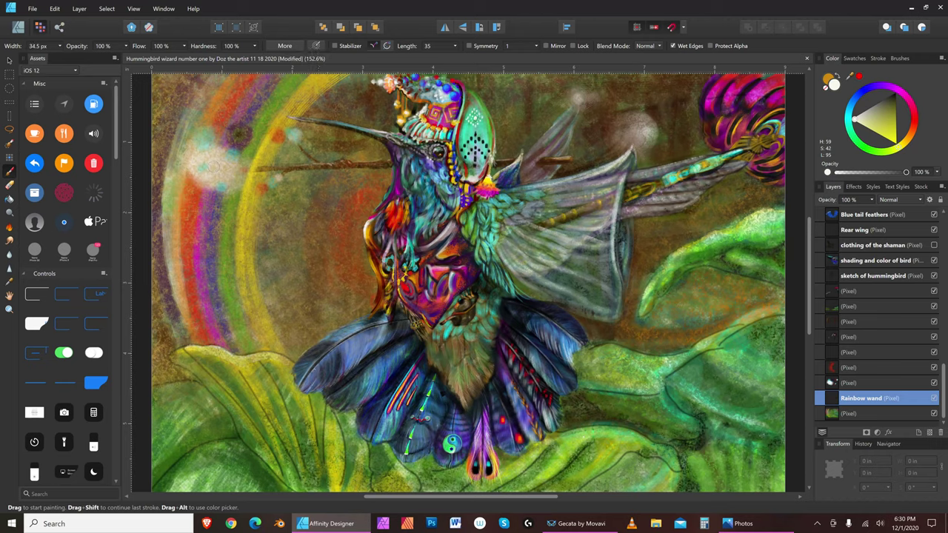
Step: Switch to white (H 284, S 100, L 100) and paint light rays out of the large orb, narrowing the brush to 11.1 px
click(10, 172)
click(889, 87)
click(902, 139)
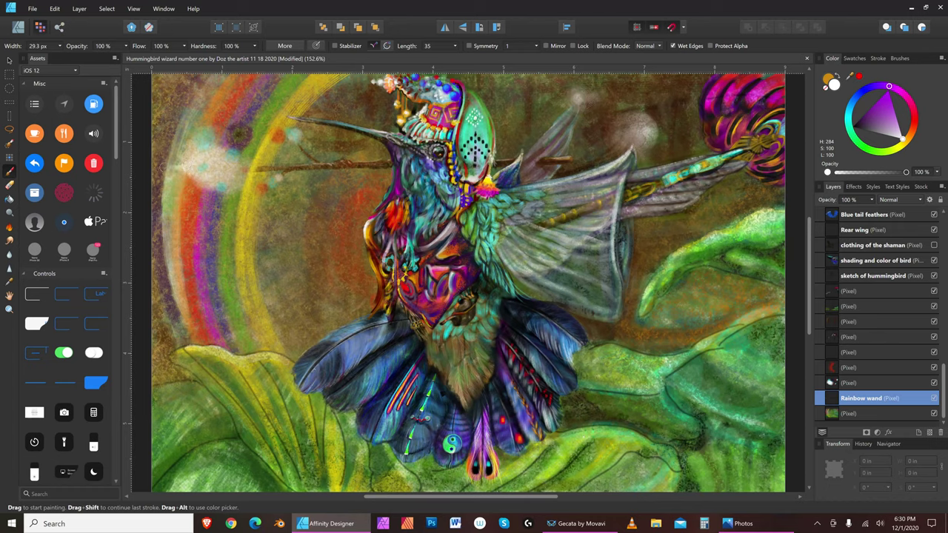
key(bracketleft)
key(bracketleft)
key(bracketleft)
key(bracketleft)
Step: Add a pixel layer above Rainbow wand and paint light green (H 123, S 84, L 76) along the rainbow ring, narrowing the brush to 25.7 px
key(ctrl+shift+n)
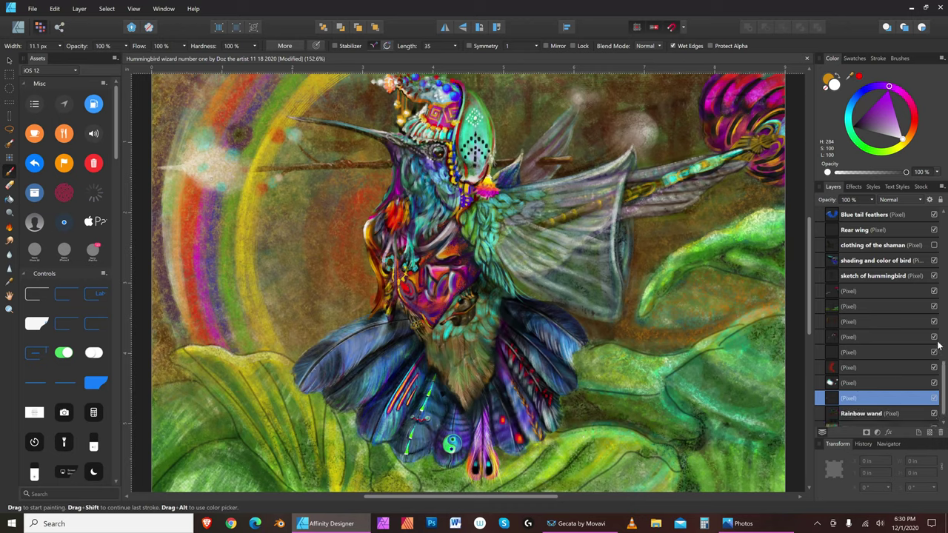
click(865, 146)
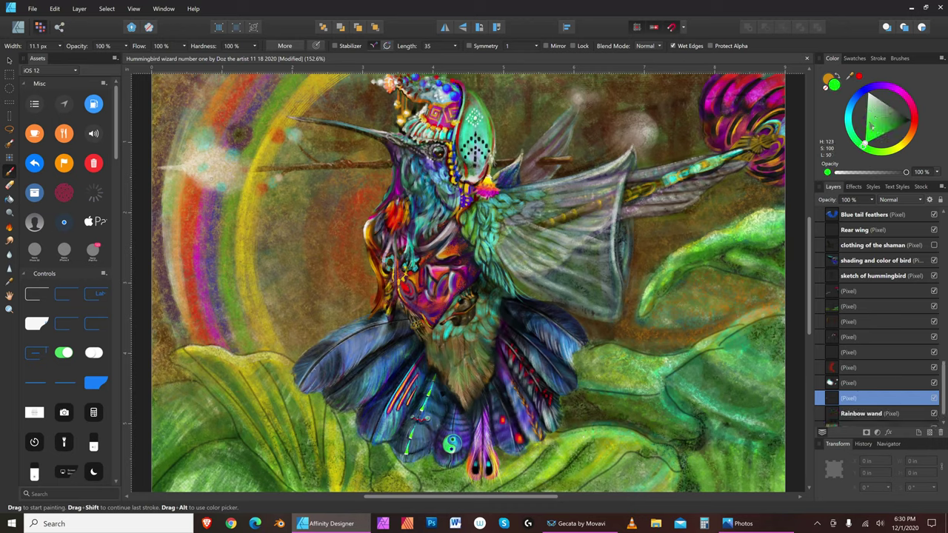
click(870, 111)
key(bracketright)
key(bracketright)
key(bracketright)
key(bracketright)
key(bracketright)
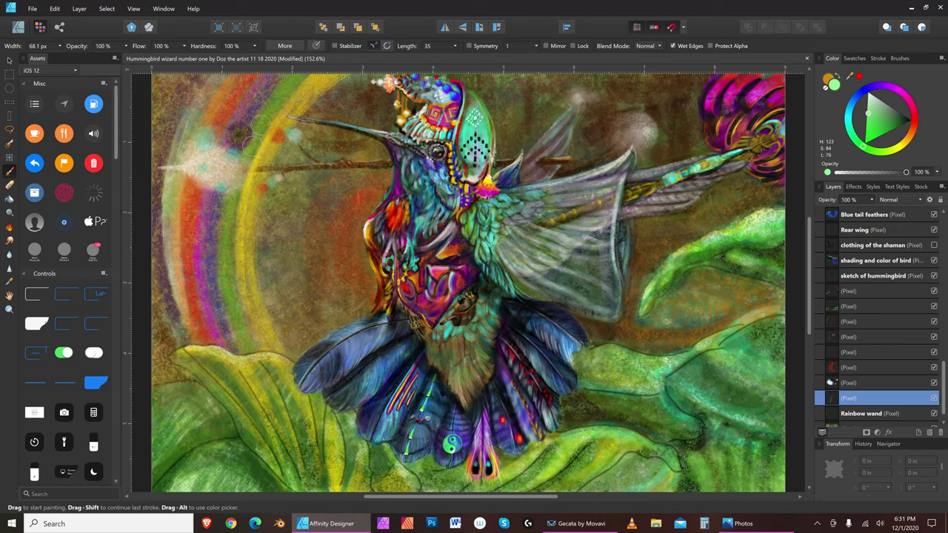
key(bracketleft)
key(bracketleft)
key(bracketleft)
key(bracketleft)
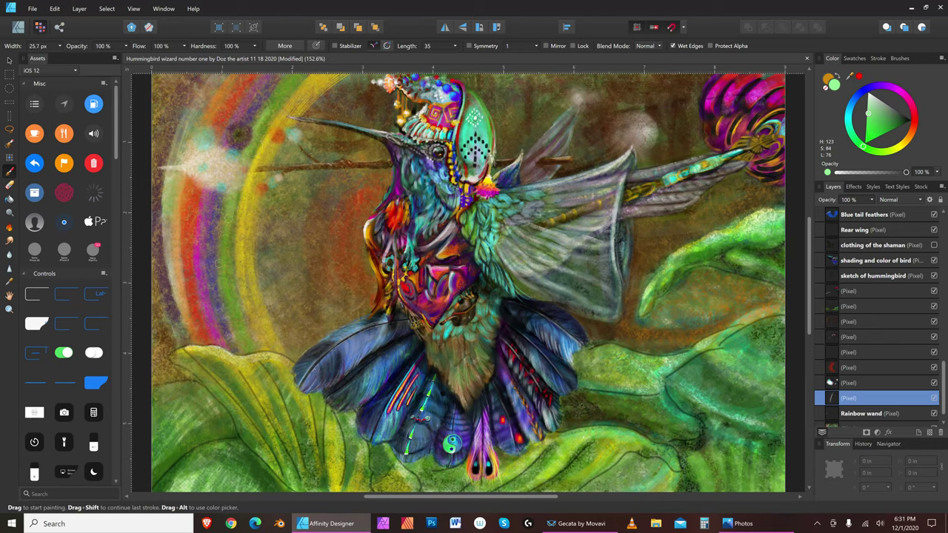
Step: Build up the ring's curved green band with more light green strokes, varying the brush width around 62.4 px
key(bracketright)
key(bracketright)
key(bracketright)
key(bracketright)
key(bracketleft)
key(bracketleft)
key(bracketleft)
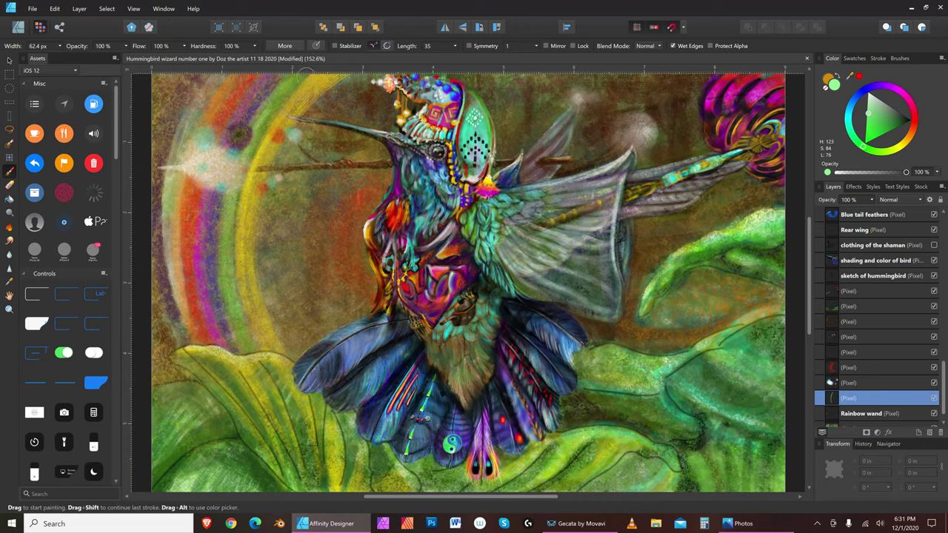
key(bracketleft)
key(bracketright)
key(bracketright)
key(bracketleft)
key(bracketleft)
key(bracketleft)
Step: Switch to deep violet (H 263, S 96, L 40) and paint strokes along the rainbow ring with a brush between 97.7 and 74.6 px
click(876, 86)
click(873, 101)
key(bracketright)
key(bracketright)
key(bracketright)
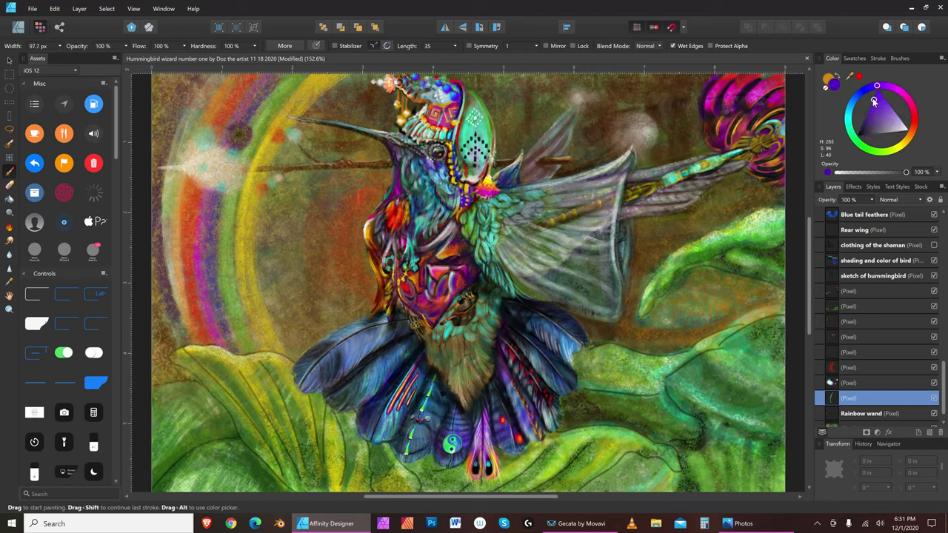
key(bracketleft)
key(bracketleft)
key(bracketleft)
key(bracketleft)
key(bracketright)
key(bracketright)
key(bracketright)
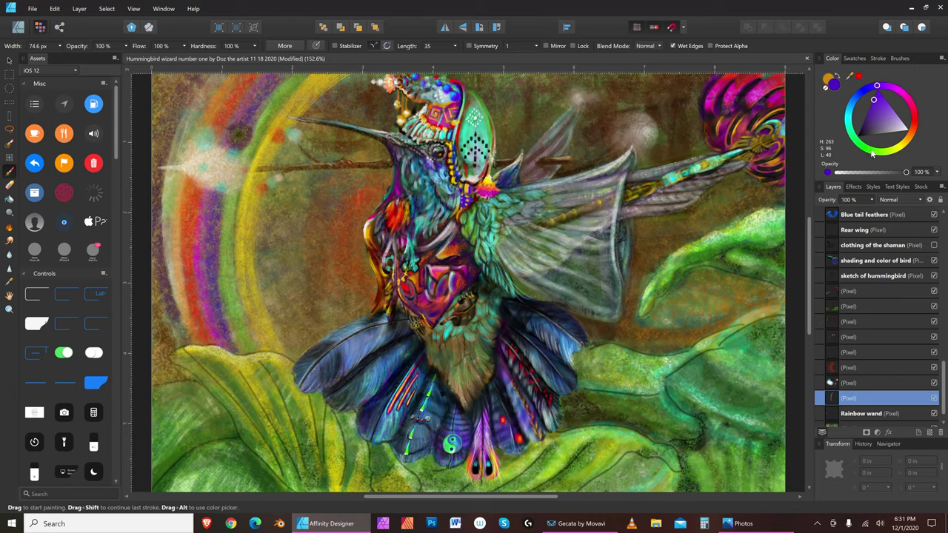
Step: Shade the rainbow ring in dark green (H 96, S 86, L 27), narrowing the brush to 9.1 px, and save the document
click(872, 154)
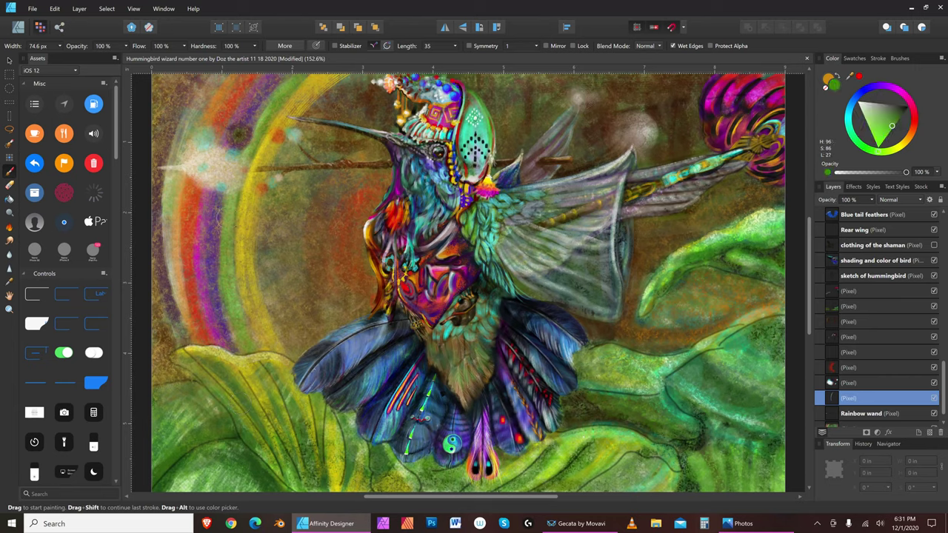
key(bracketright)
key(bracketleft)
key(bracketleft)
key(bracketleft)
key(bracketleft)
key(bracketleft)
key(bracketleft)
key(bracketleft)
key(bracketleft)
key(bracketleft)
key(bracketleft)
key(bracketleft)
key(bracketleft)
key(bracketleft)
key(bracketleft)
key(bracketright)
key(bracketright)
key(bracketright)
key(bracketright)
key(bracketright)
key(bracketright)
key(bracketright)
key(bracketright)
key(bracketright)
key(bracketleft)
key(bracketleft)
key(bracketleft)
key(bracketleft)
key(bracketleft)
key(bracketleft)
key(bracketleft)
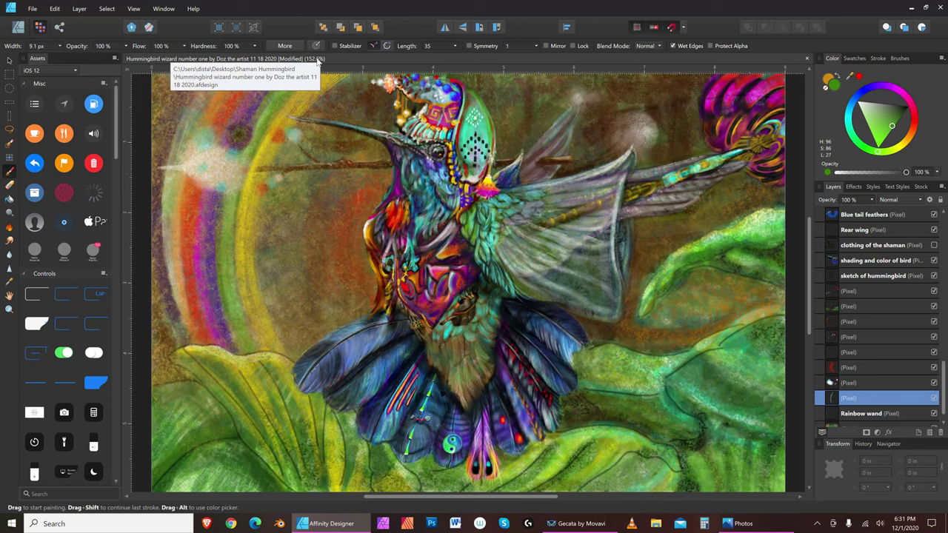
click(32, 8)
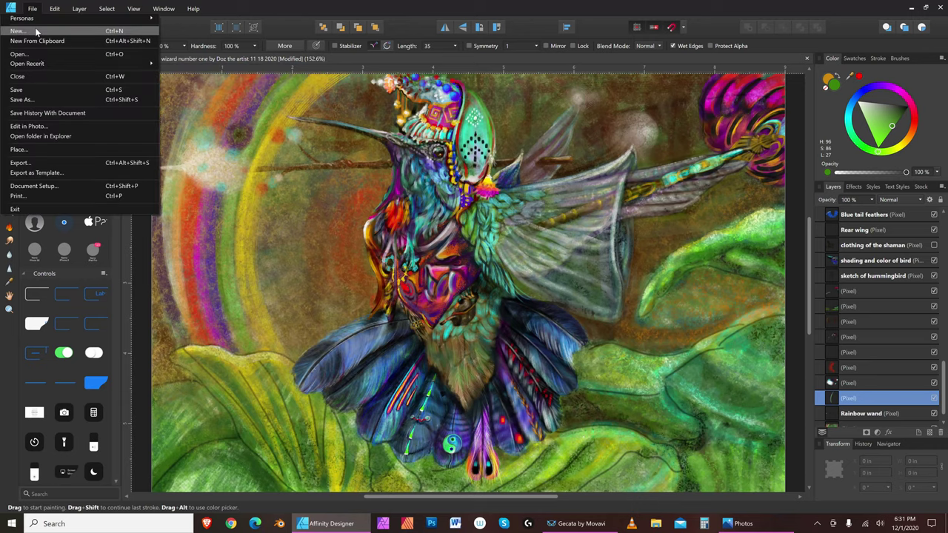
click(44, 89)
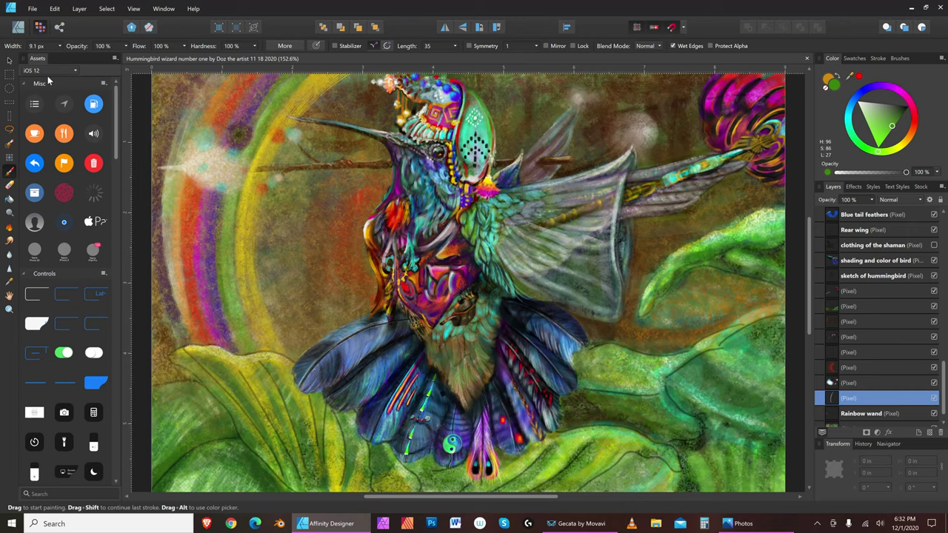
Step: Choose dark brown (H 30, S 98, L 17), try a 66.3 px stroke below the large orb, and undo that stroke
click(903, 101)
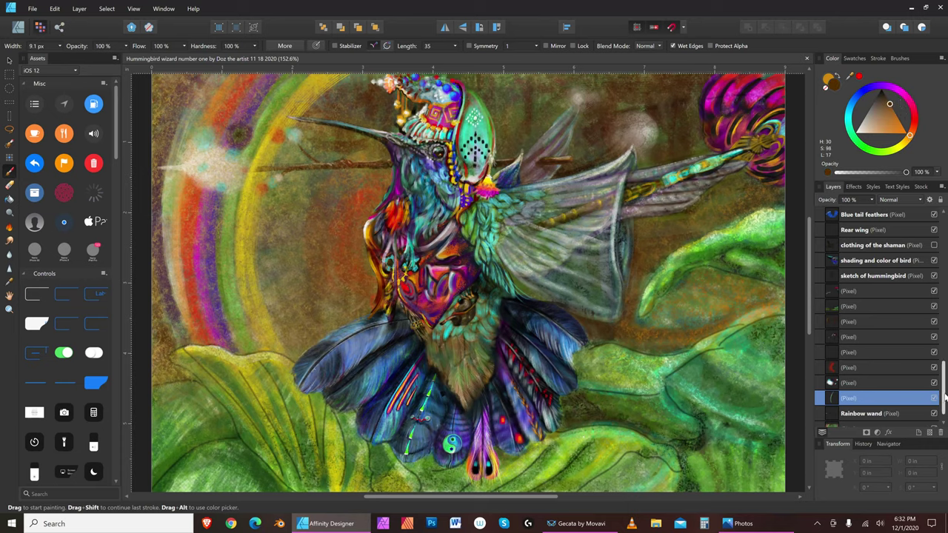
key(bracketright)
key(bracketright)
key(bracketright)
key(bracketright)
key(bracketright)
key(bracketright)
key(bracketleft)
key(bracketleft)
key(bracketleft)
key(bracketright)
drag(194, 194, 201, 196)
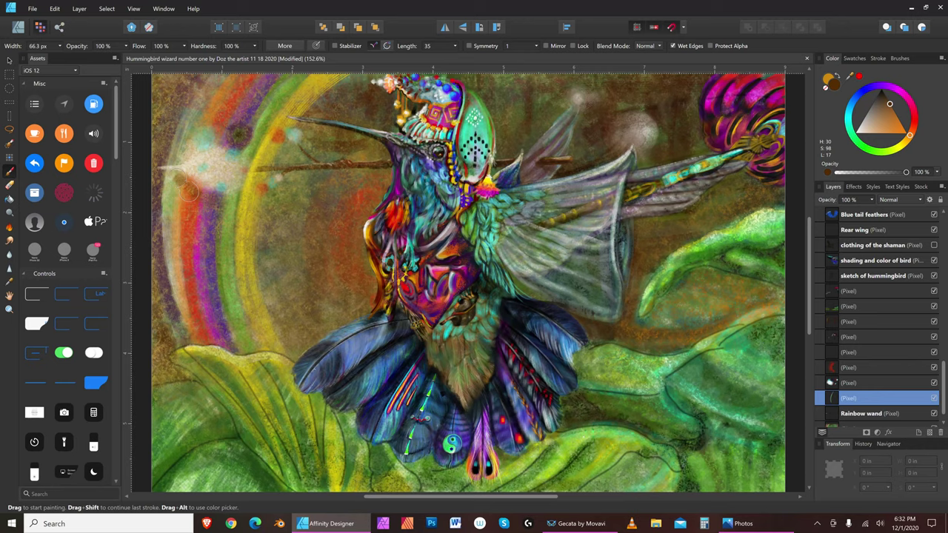
click(55, 9)
click(57, 18)
Step: Shade the rainbow ring with dark brown strokes, varying the brush width and finishing at 30.4 px
key(bracketleft)
key(bracketright)
key(bracketright)
key(bracketleft)
key(bracketleft)
key(bracketleft)
key(bracketleft)
key(bracketleft)
key(bracketleft)
key(bracketright)
key(bracketright)
key(bracketright)
key(bracketright)
key(bracketright)
key(bracketright)
key(bracketright)
key(bracketright)
key(bracketright)
key(bracketright)
key(bracketright)
key(bracketleft)
key(bracketleft)
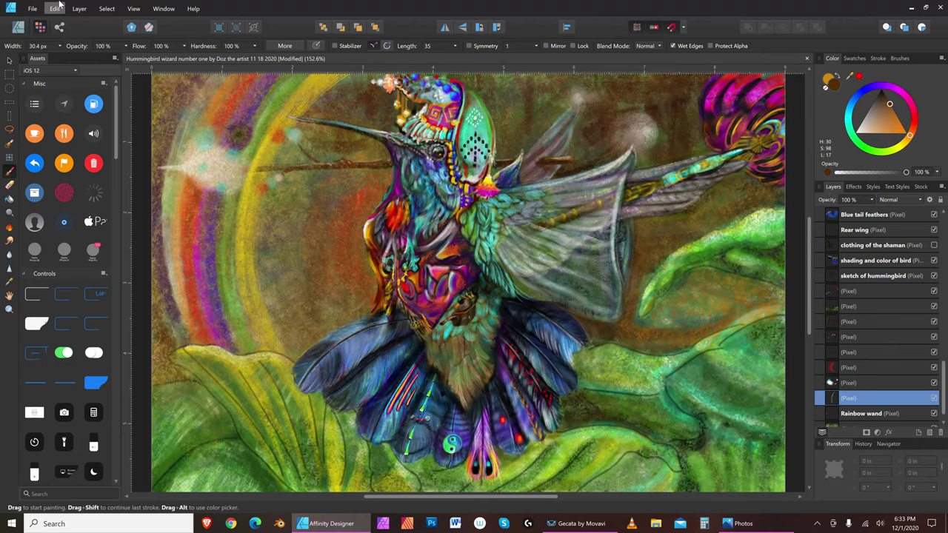
Step: Zoom the painting to 100% and save the document
click(134, 8)
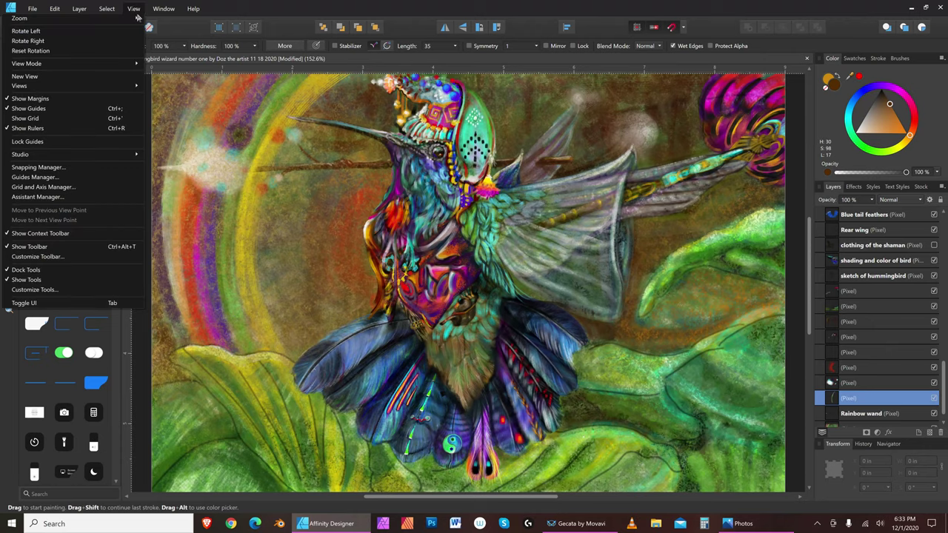
mouse_move(138, 18)
click(199, 68)
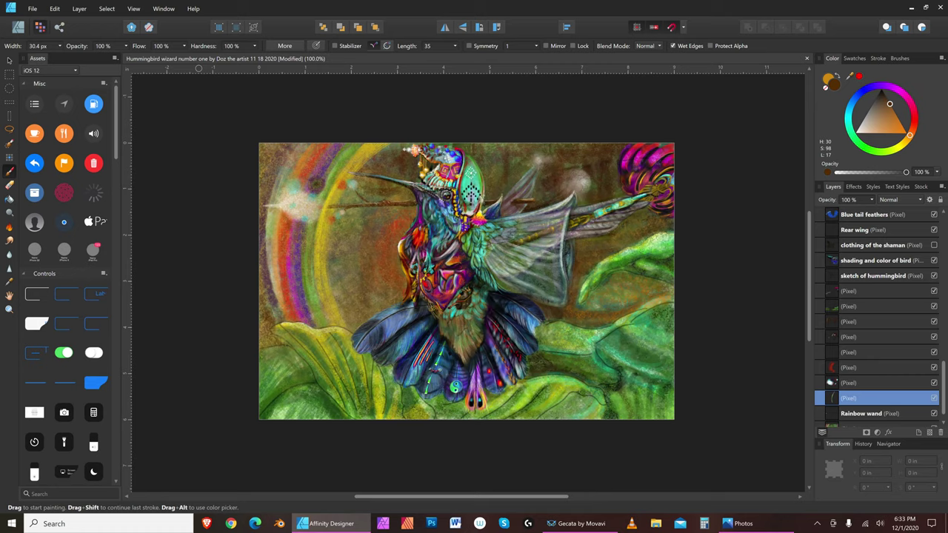
click(33, 8)
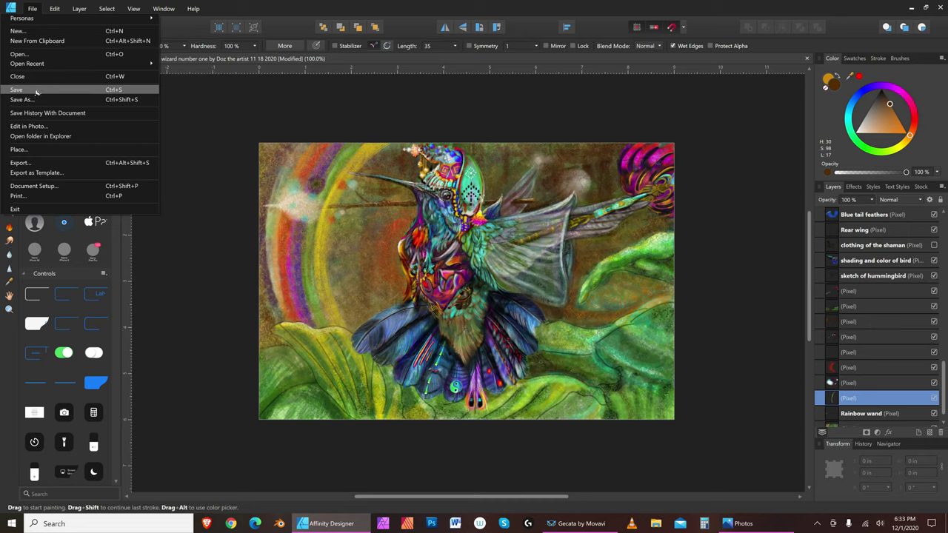
click(36, 90)
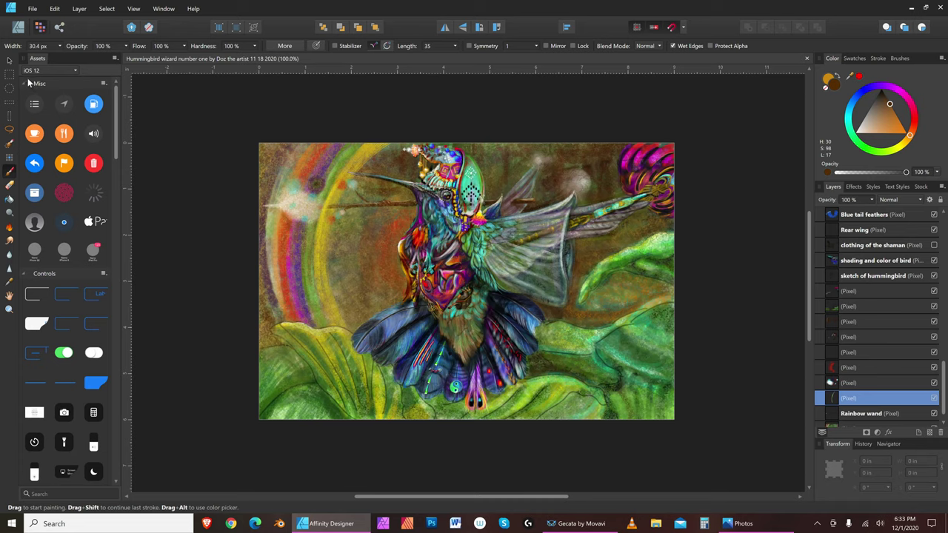
click(581, 523)
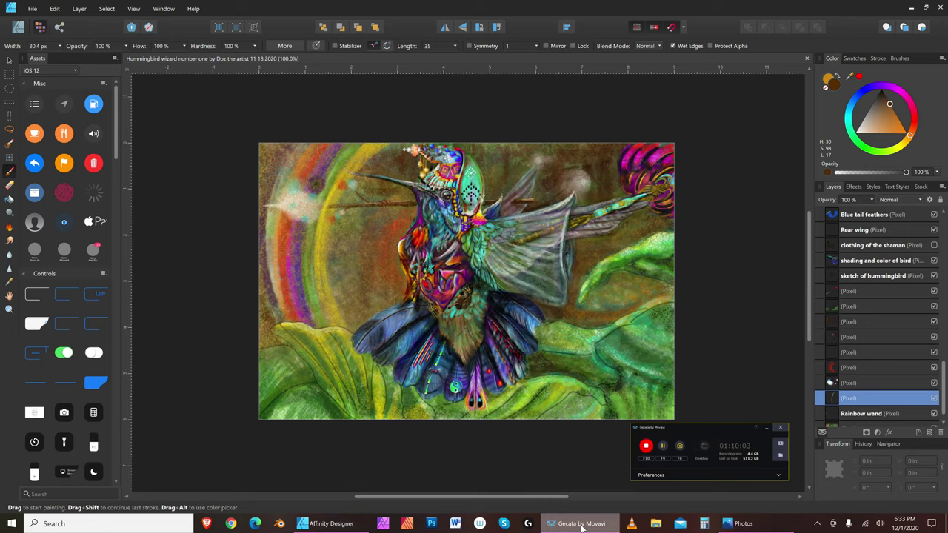